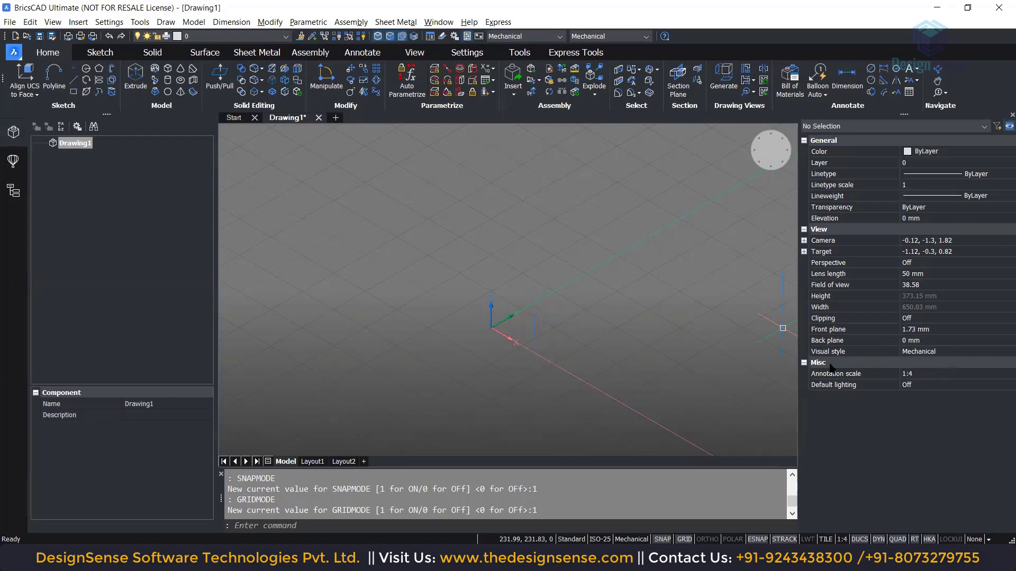
pyautogui.click(942, 351)
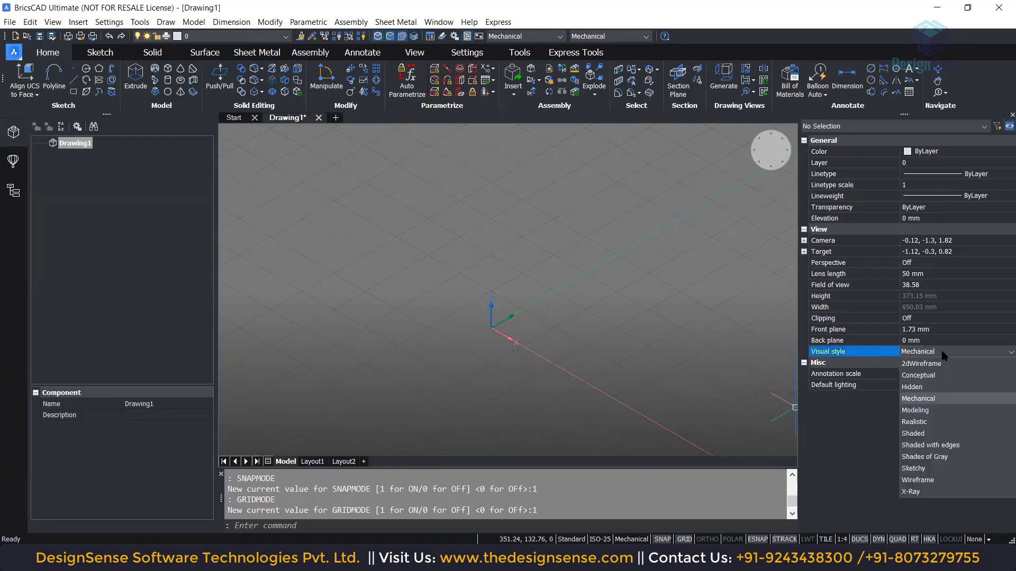
pyautogui.click(943, 363)
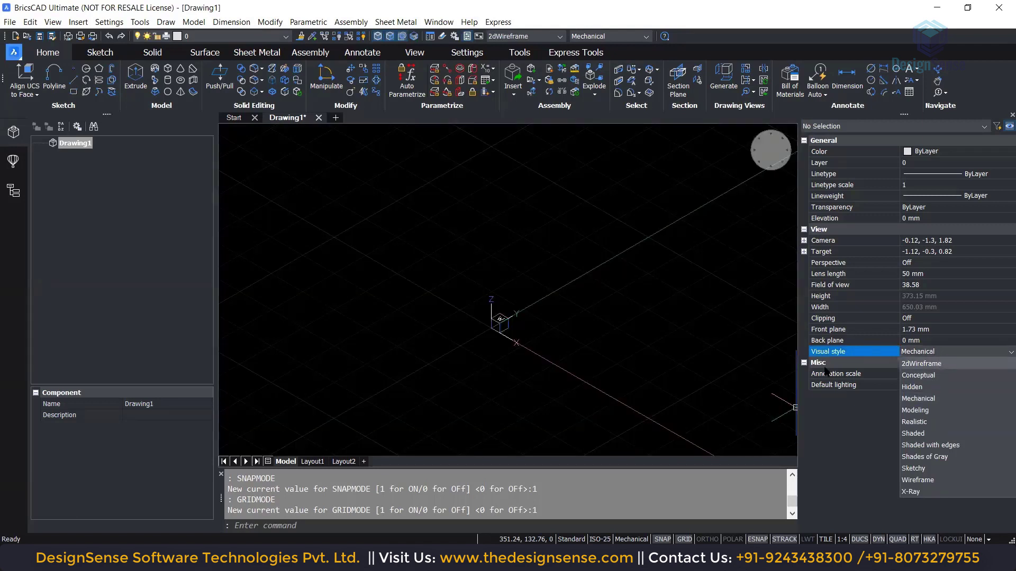
pyautogui.click(843, 453)
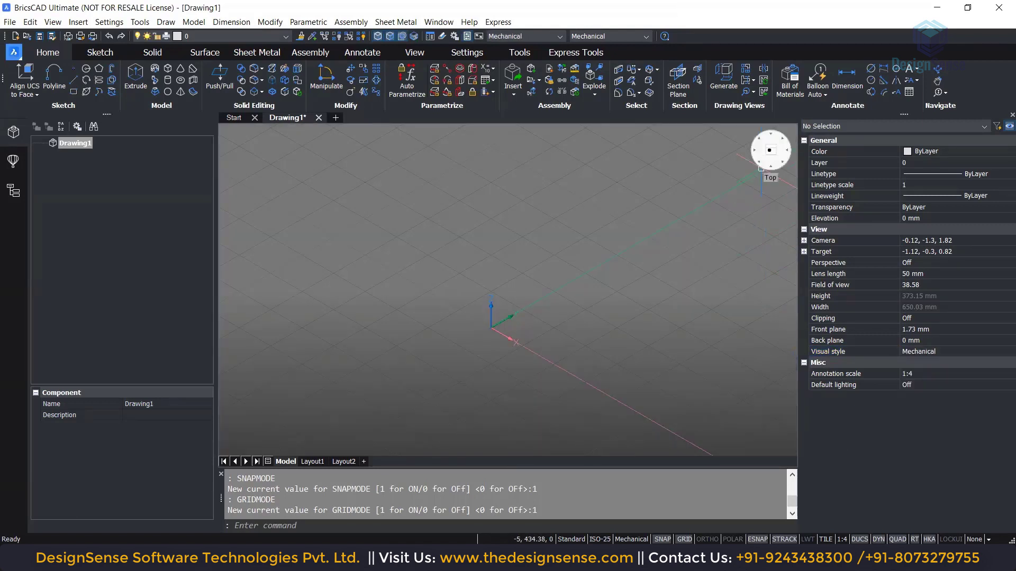
pyautogui.rightClick(768, 151)
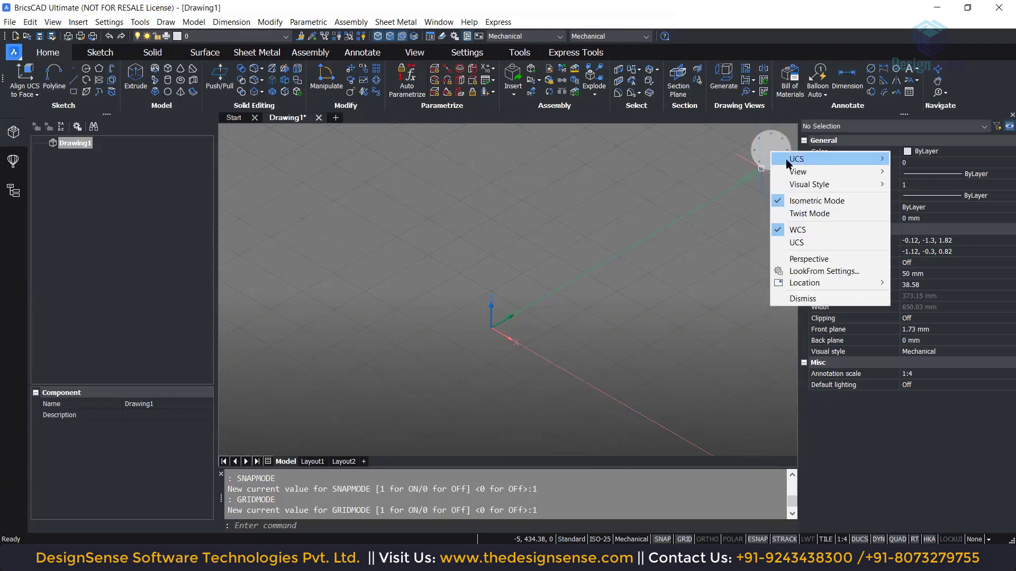
pyautogui.moveTo(813, 189)
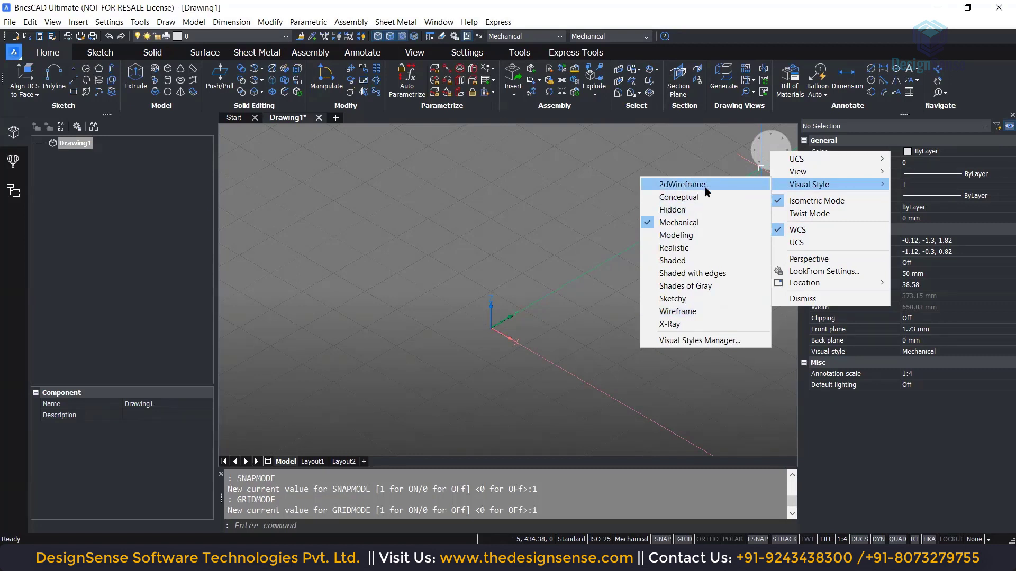
pyautogui.press('Escape')
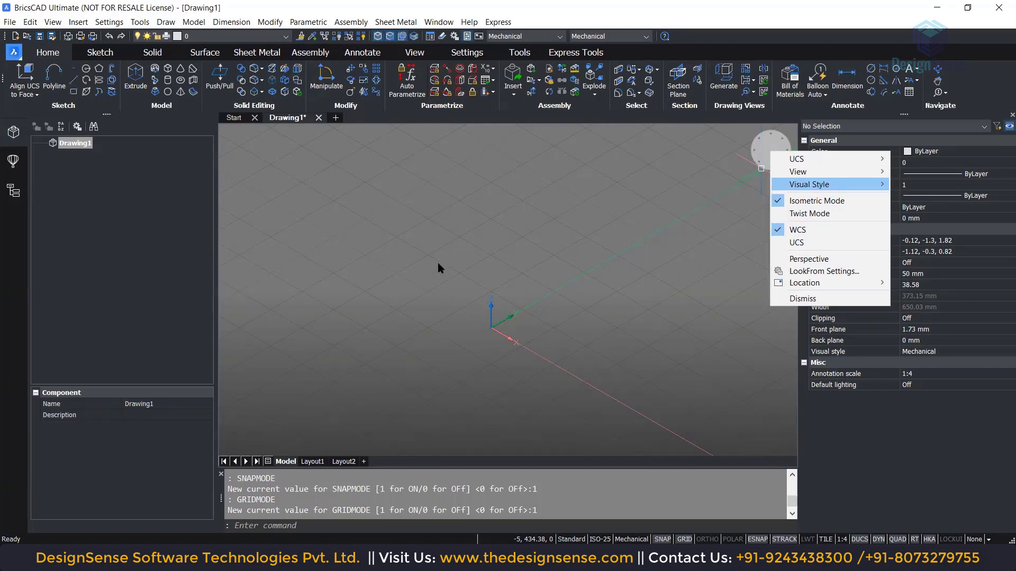
pyautogui.press('Escape')
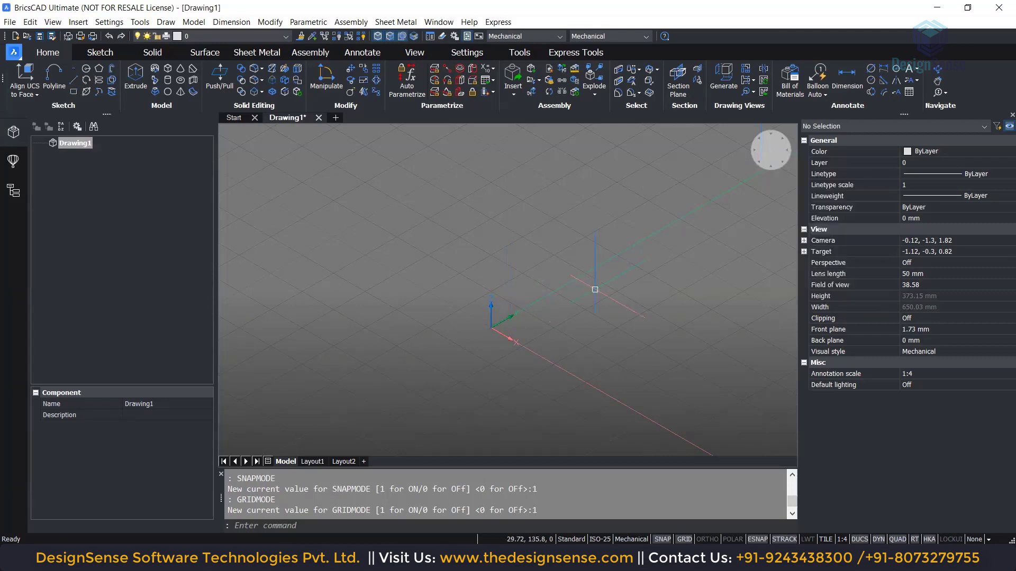
# Review the drawing's list of visual styles in the Drawing Explorer and close it
pyautogui.write('explo')
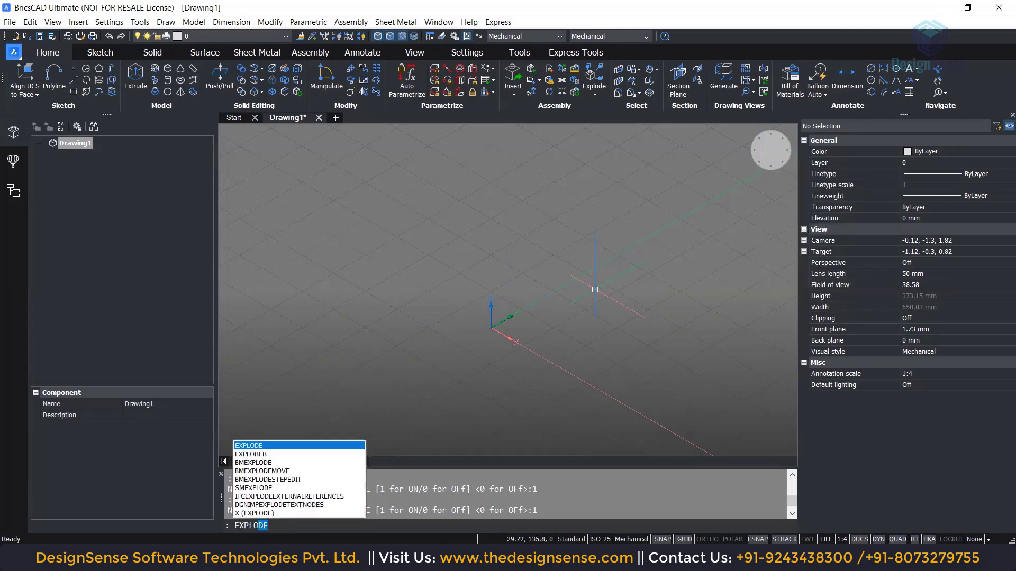
pyautogui.press('Down')
pyautogui.press('Return')
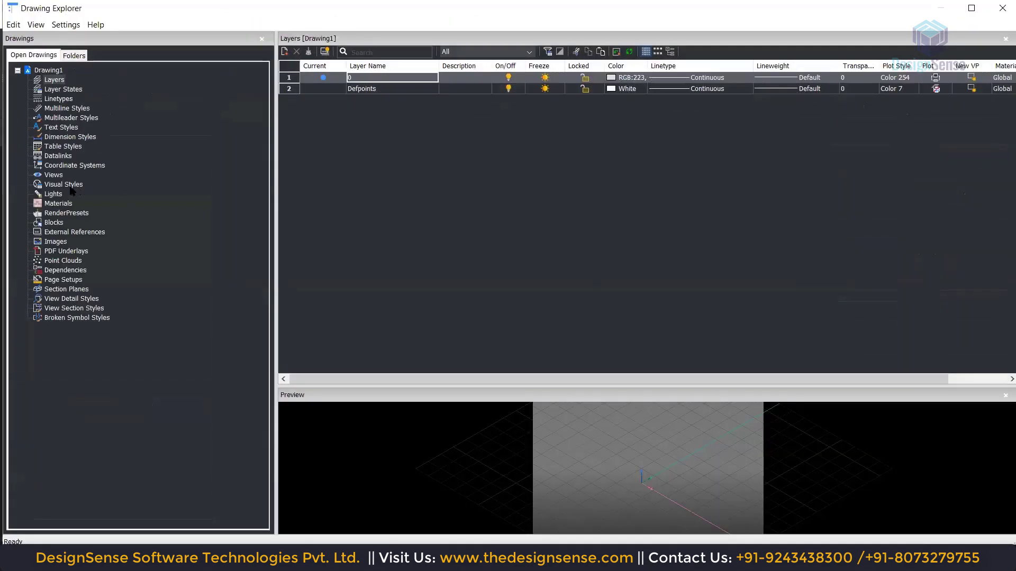
pyautogui.click(66, 184)
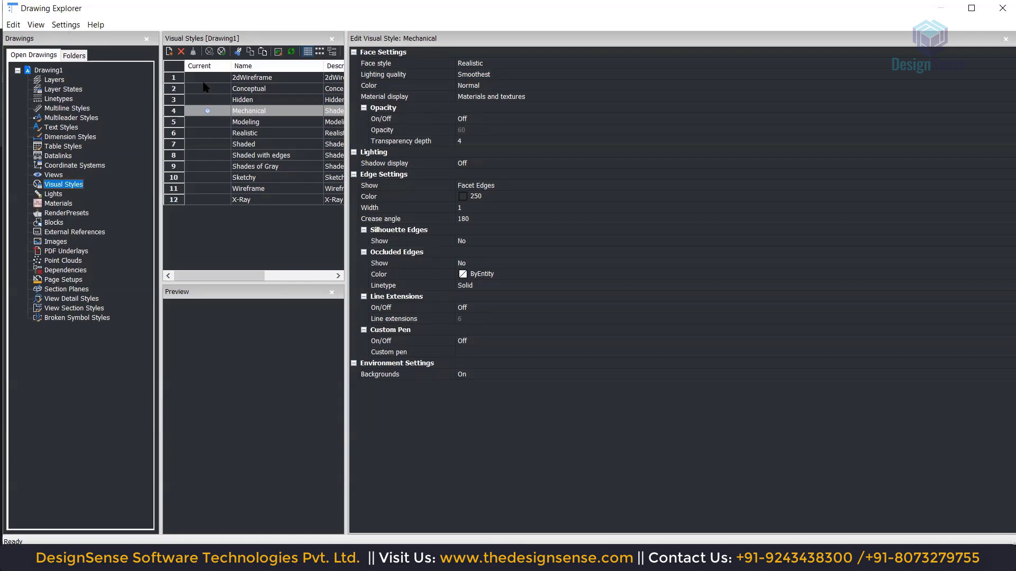
pyautogui.click(1002, 8)
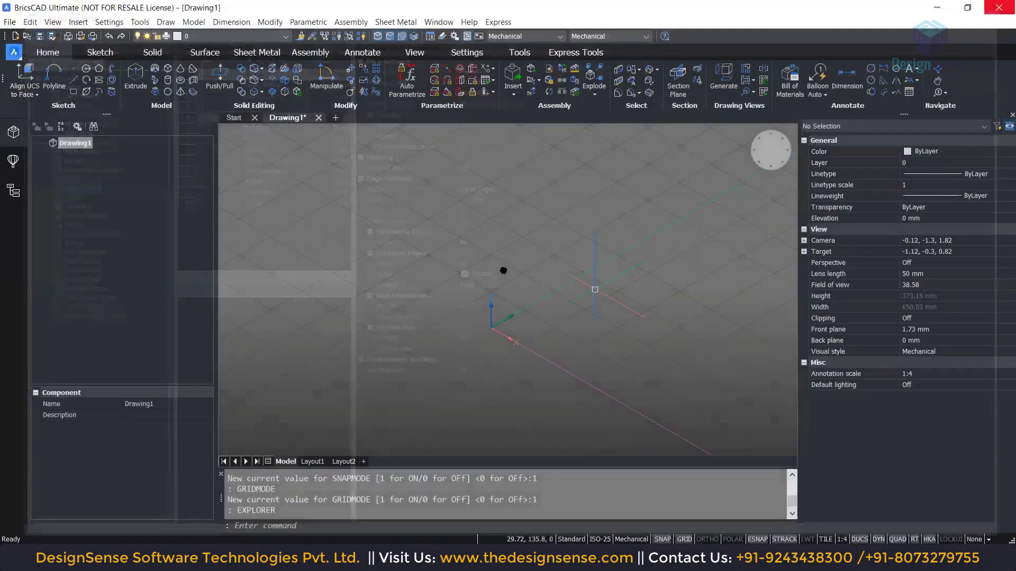
# Set the model view's visual style to 2dWireframe
pyautogui.click(923, 355)
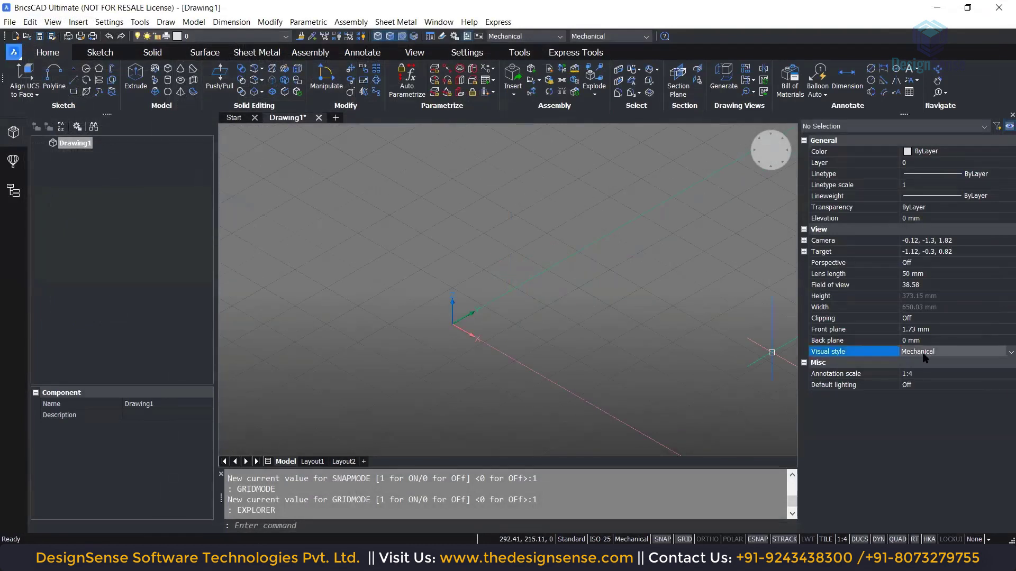
pyautogui.click(926, 354)
pyautogui.click(930, 365)
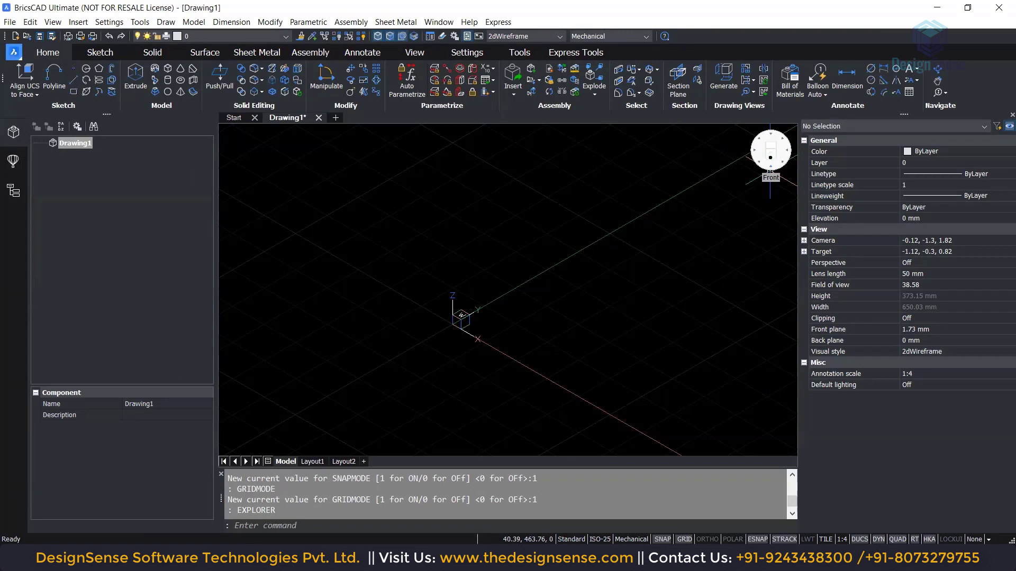
pyautogui.rightClick(768, 157)
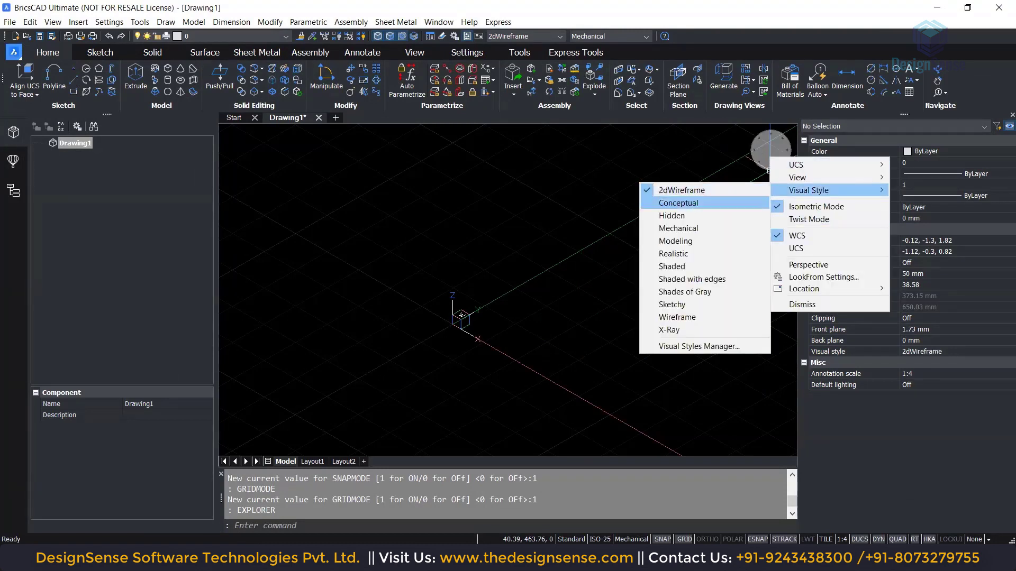
pyautogui.press('Escape')
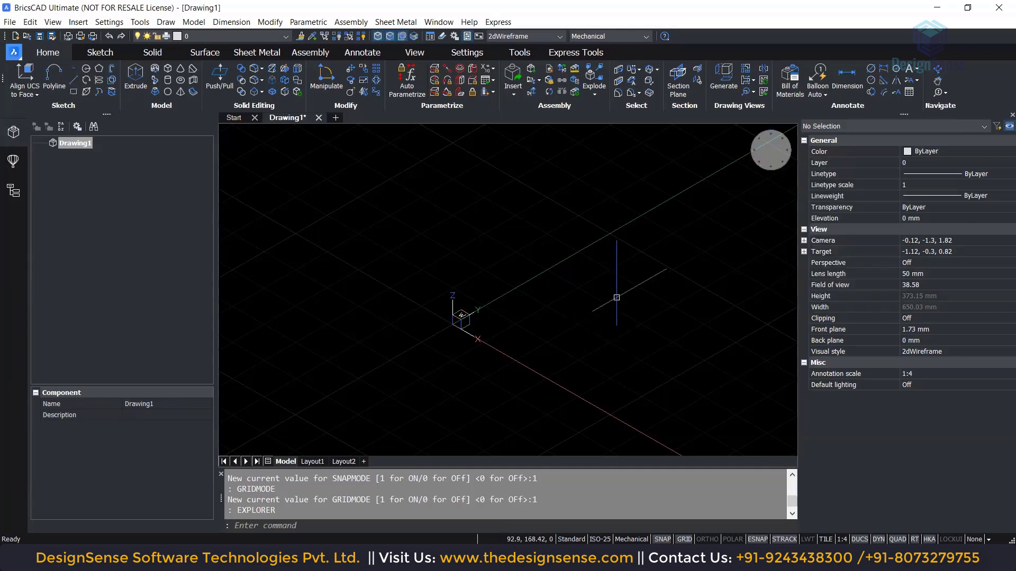
# Switch the model to the Top view for drawing in the XY plane
pyautogui.moveTo(551, 279); pyautogui.dragTo(531, 282, button='middle')
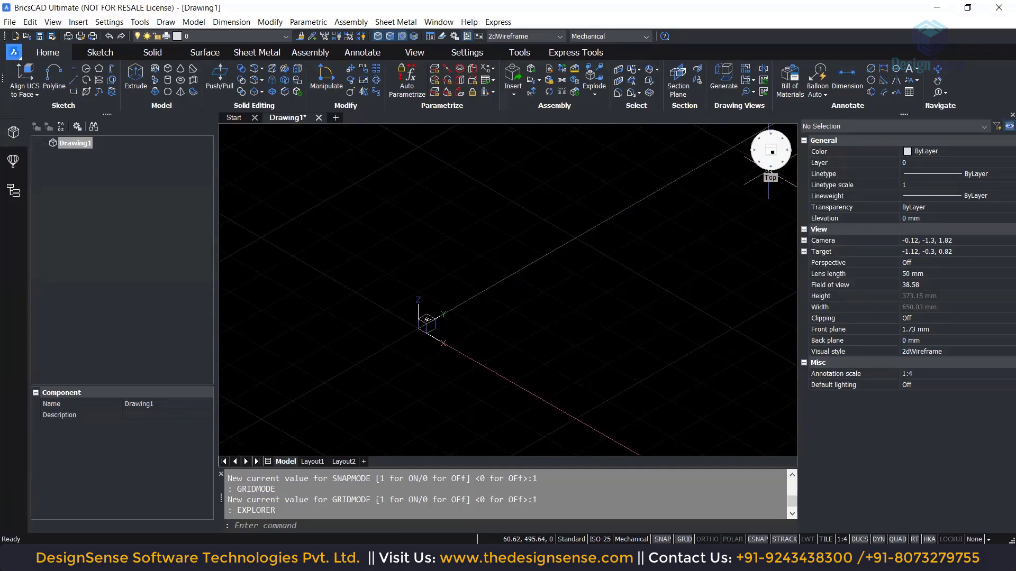
pyautogui.click(769, 170)
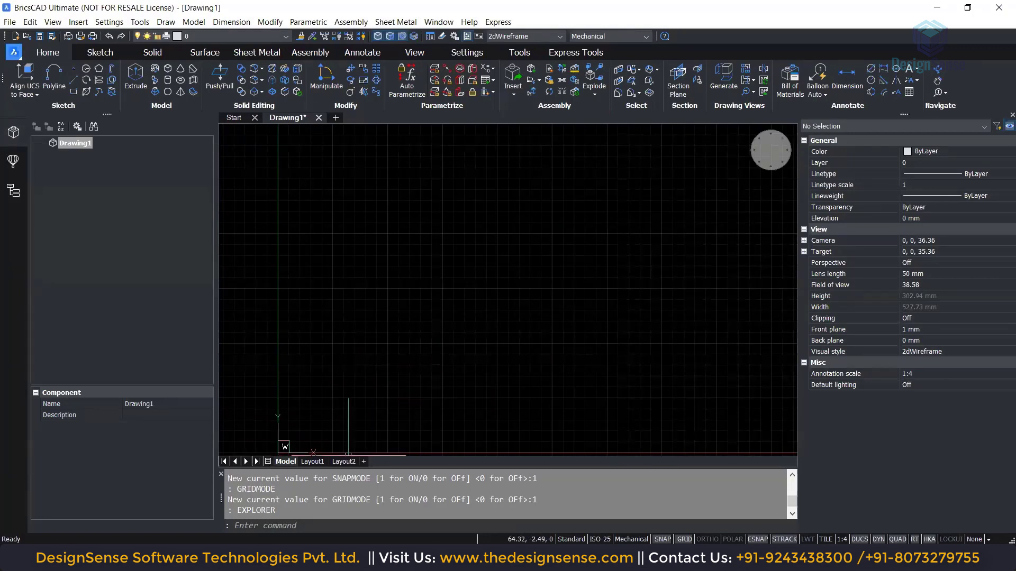
pyautogui.moveTo(562, 302); pyautogui.dragTo(517, 289, button='middle')
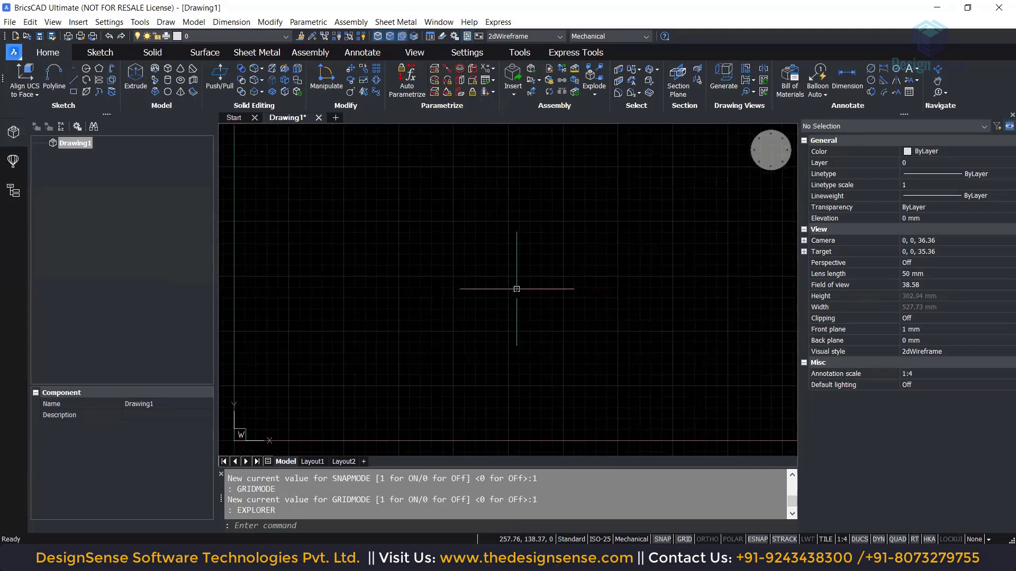
pyautogui.scroll(-1, 516, 289)
pyautogui.scroll(-1, 516, 289)
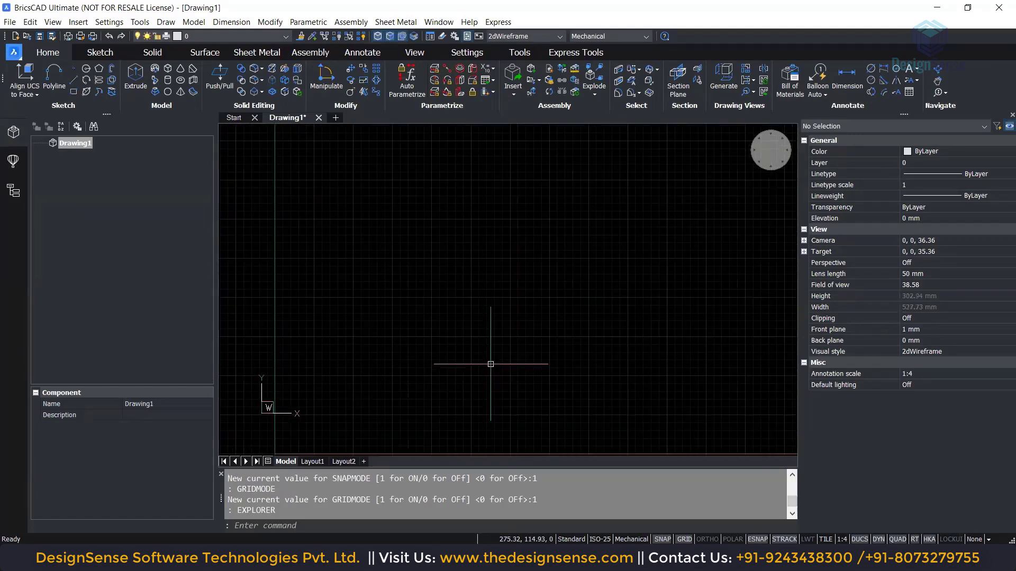
pyautogui.scroll(1, 490, 364)
pyautogui.scroll(-2, 320, 407)
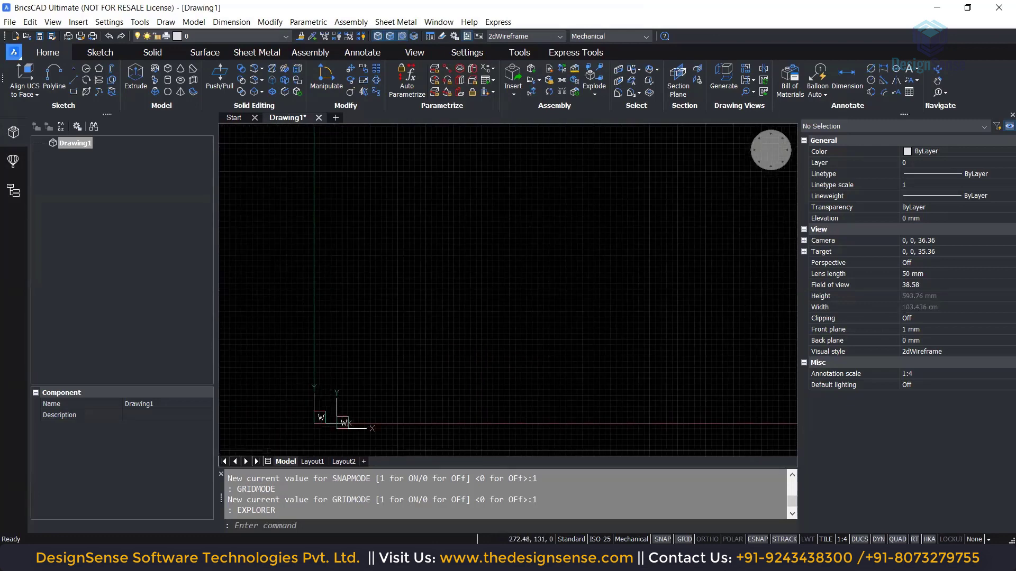
pyautogui.moveTo(454, 349); pyautogui.dragTo(443, 347, button='middle')
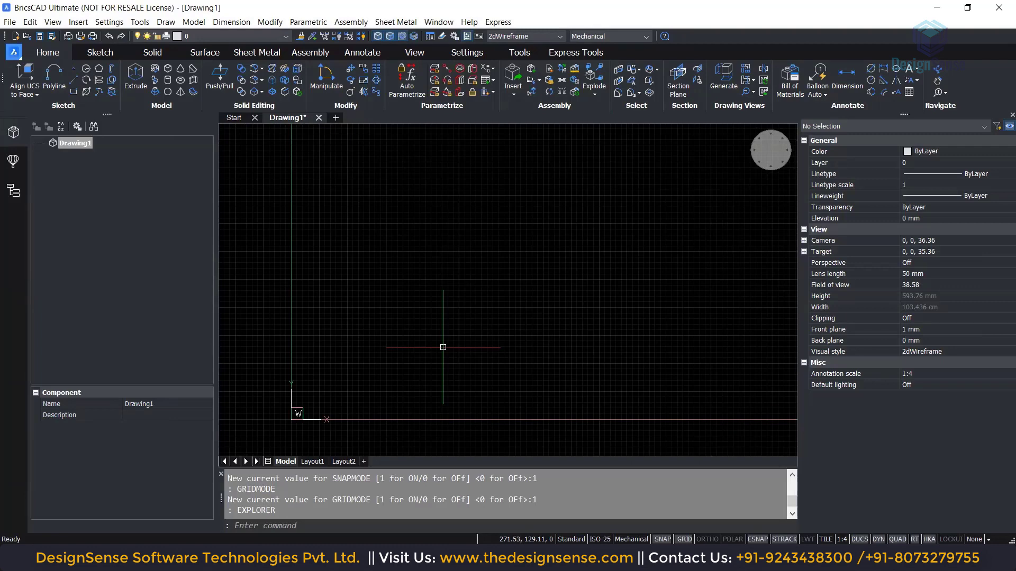
# Start a polyline at 0,0,0 with a 200 mm horizontal segment along positive X and a 100 mm vertical segment upward
pyautogui.write('PLINE')
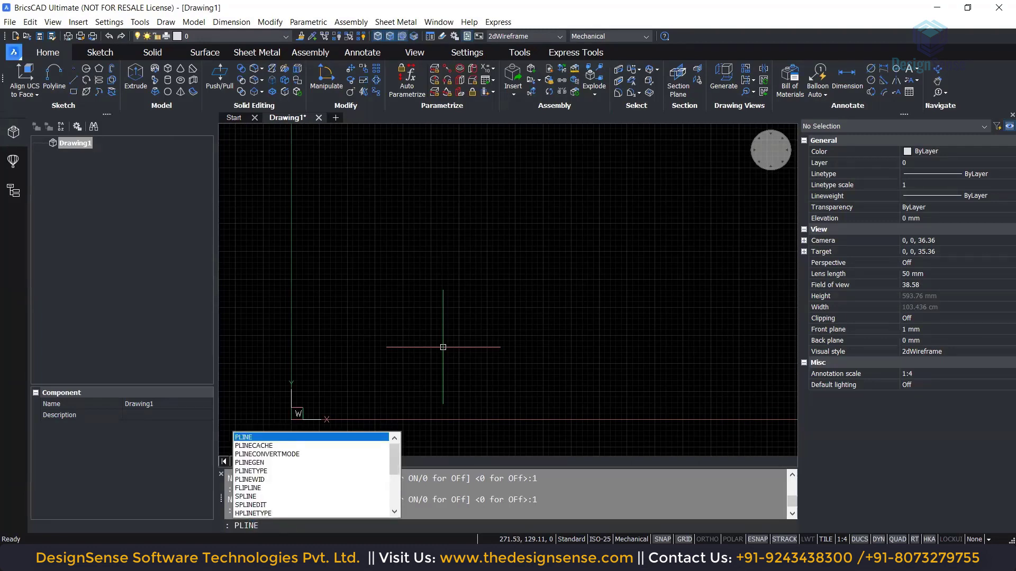
pyautogui.press('Return')
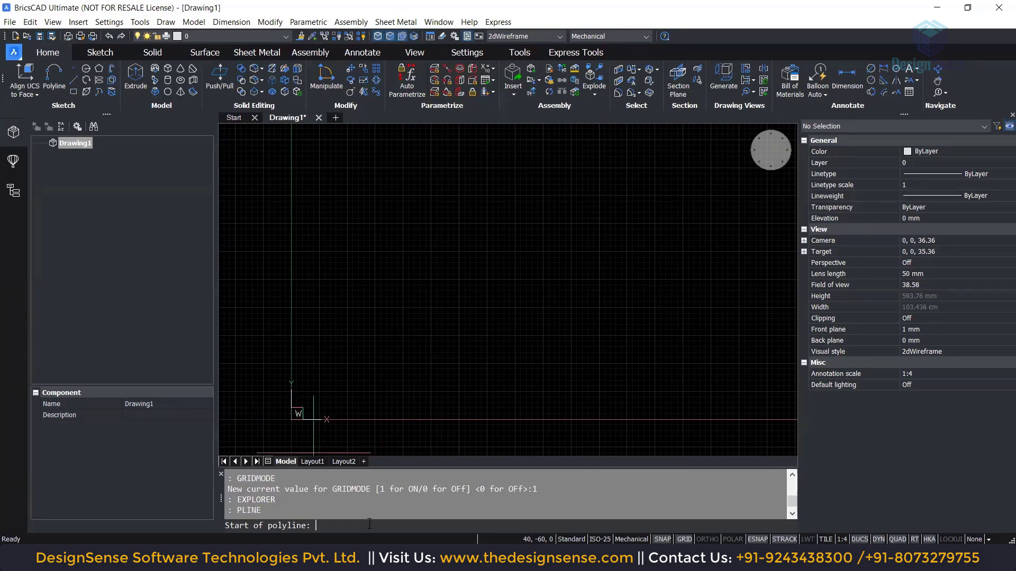
pyautogui.write('0,0,0')
pyautogui.press('Return')
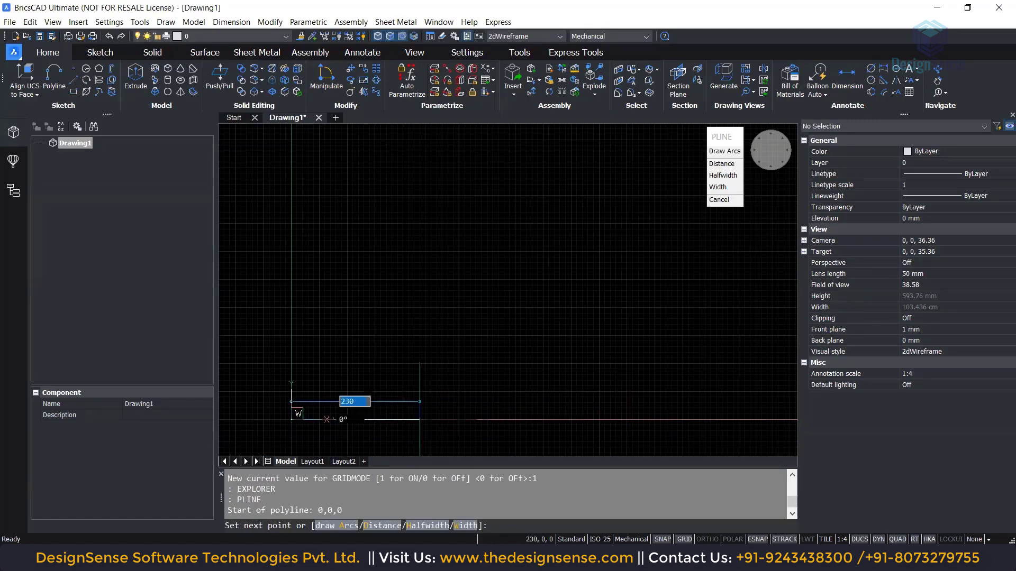
pyautogui.write('200')
pyautogui.press('Return')
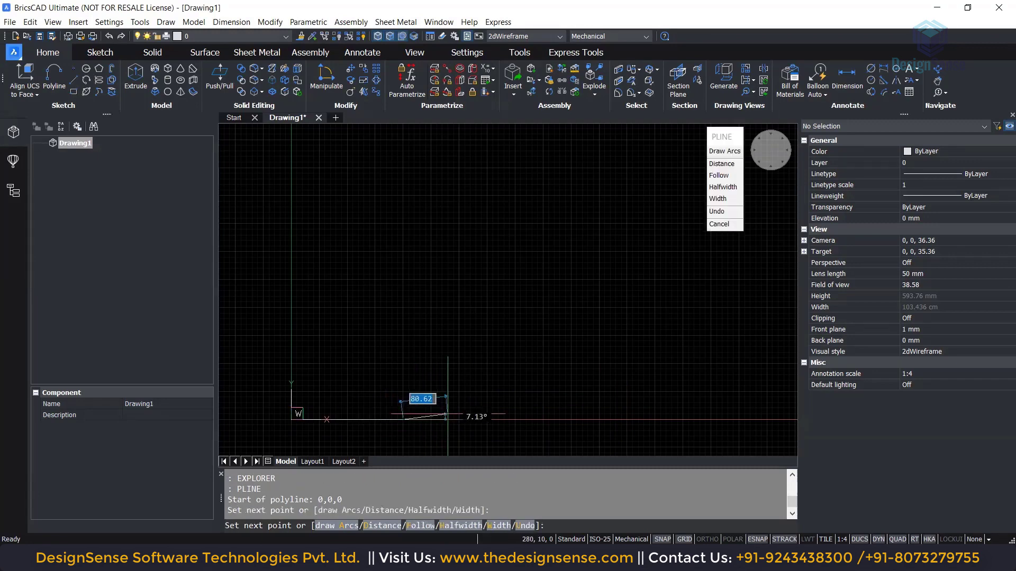
pyautogui.scroll(2, 392, 373)
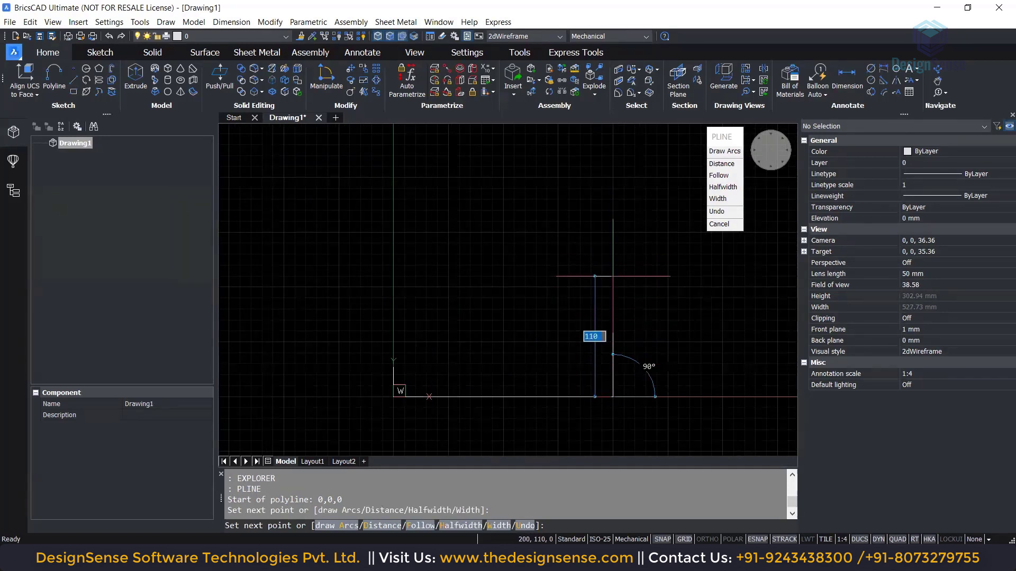
pyautogui.write('100')
pyautogui.press('Return')
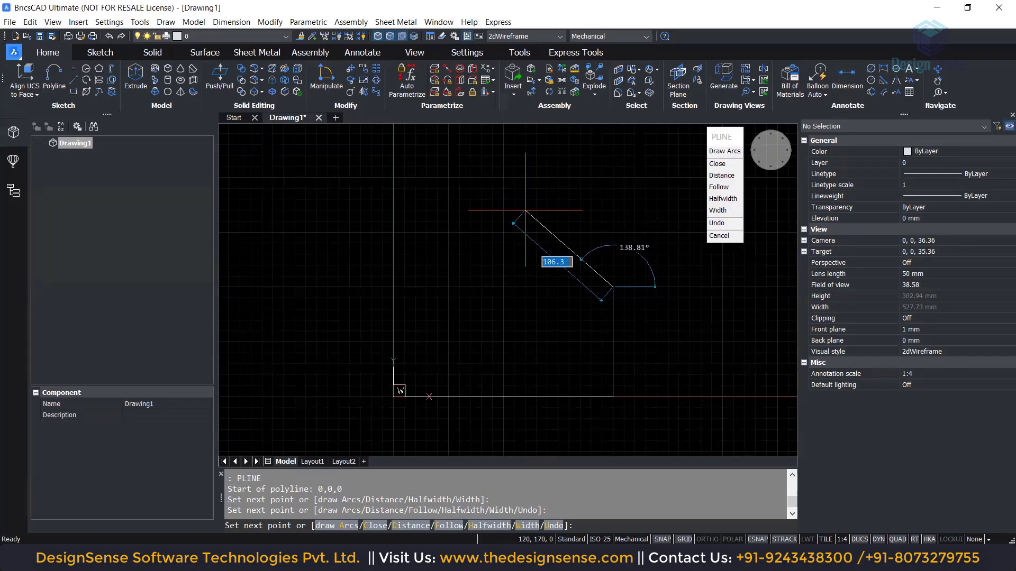
# Add a sloped polyline segment at 135°, 70.71 mm long, ending at 150,150
pyautogui.press('Tab')
pyautogui.write('13')
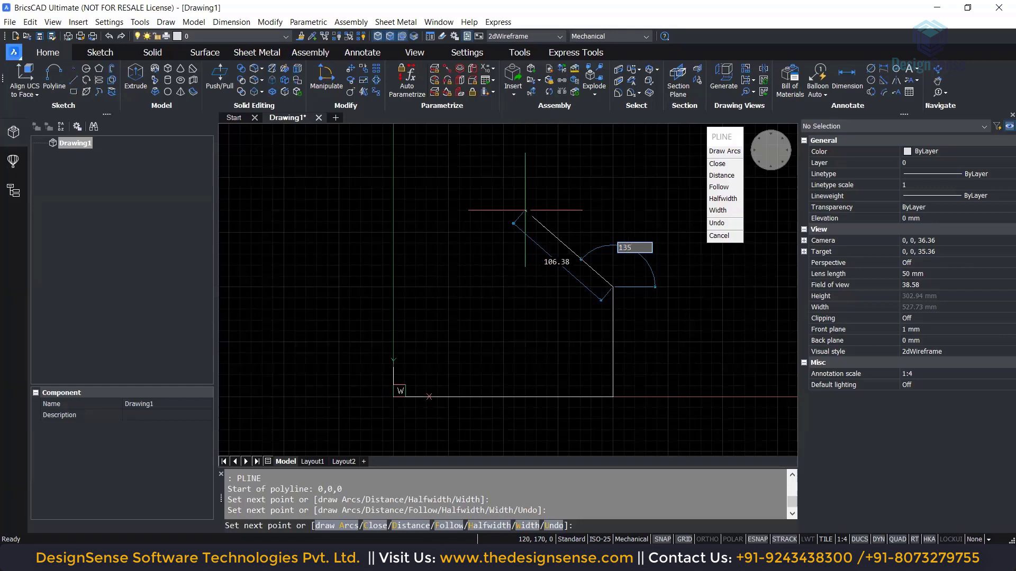
pyautogui.press('Tab')
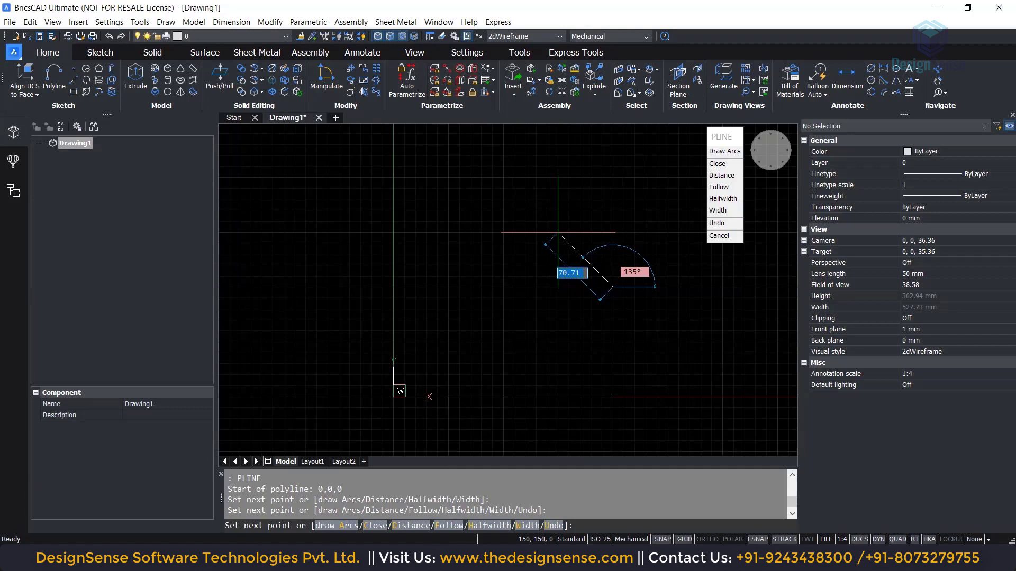
pyautogui.click(558, 232)
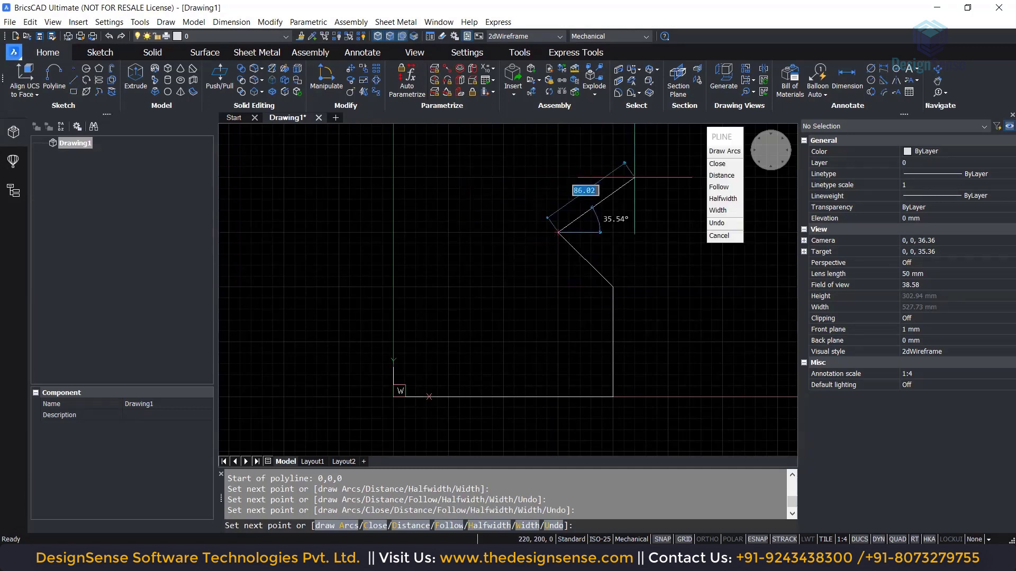
# Complete the polyline outline with a 100 mm horizontal top edge and a 70.71 mm slope down to 0,100, and close it at the origin
pyautogui.click(448, 232)
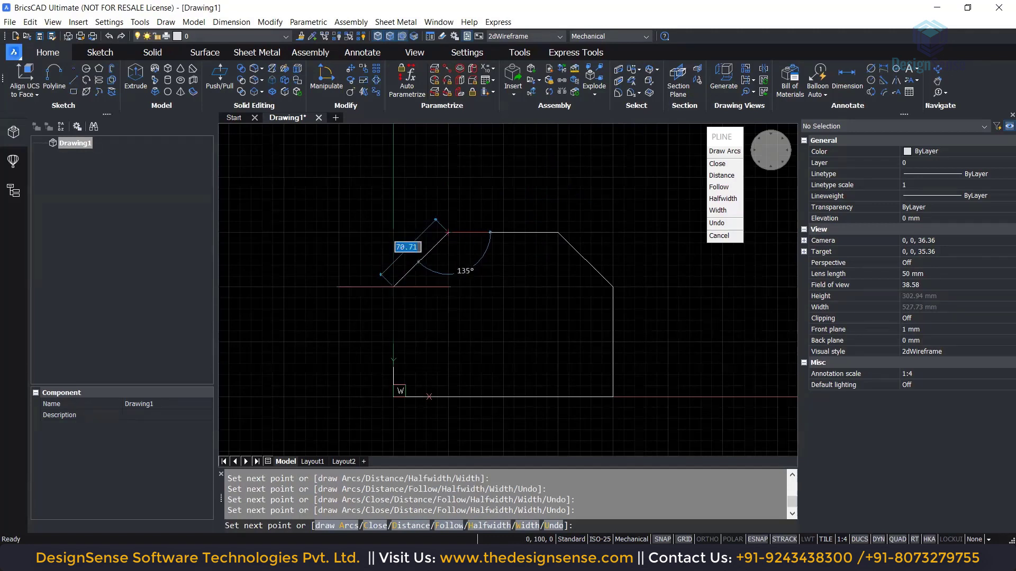
pyautogui.click(393, 287)
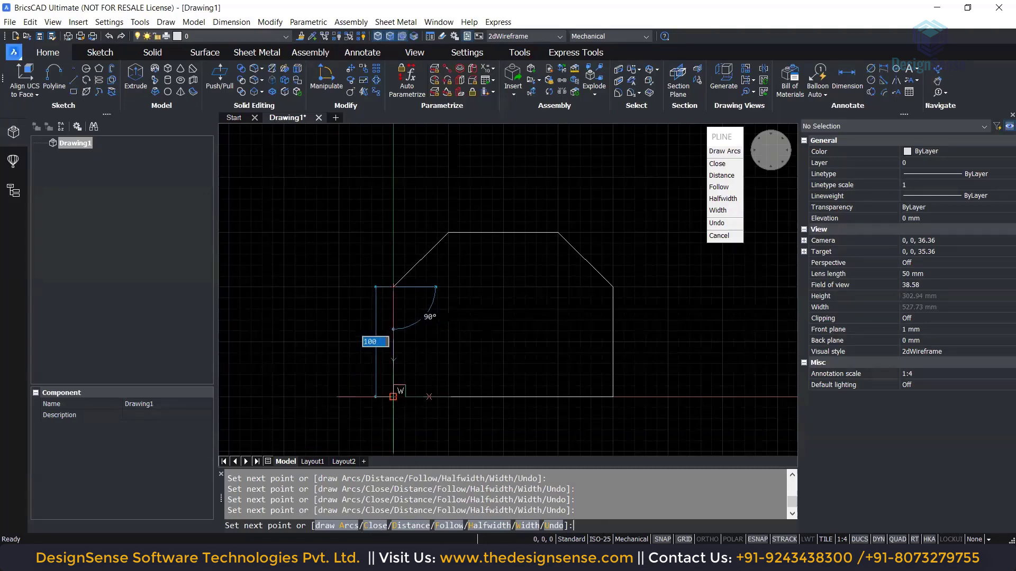
pyautogui.click(372, 527)
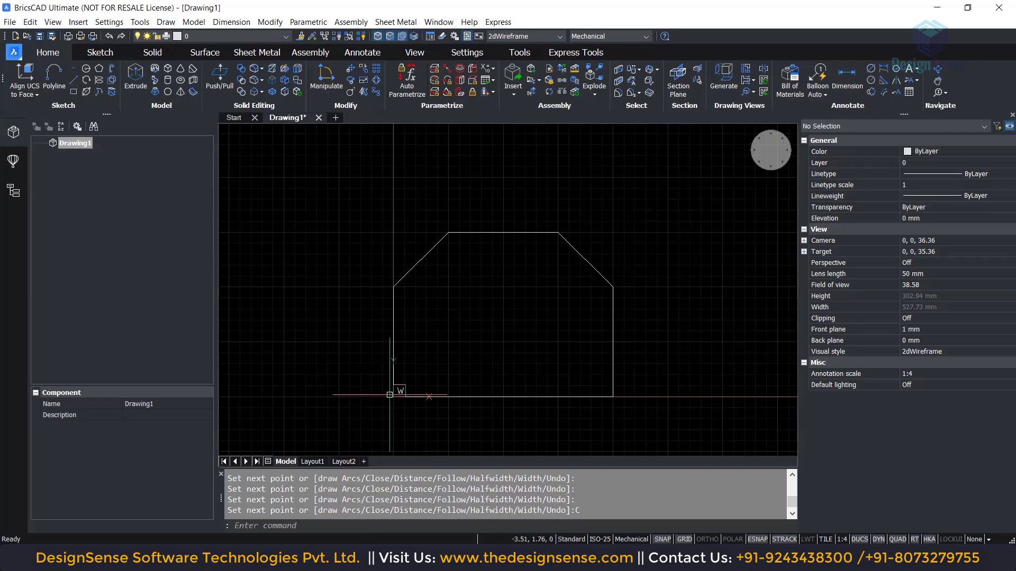
pyautogui.scroll(8, 393, 400)
pyautogui.scroll(-6, 406, 390)
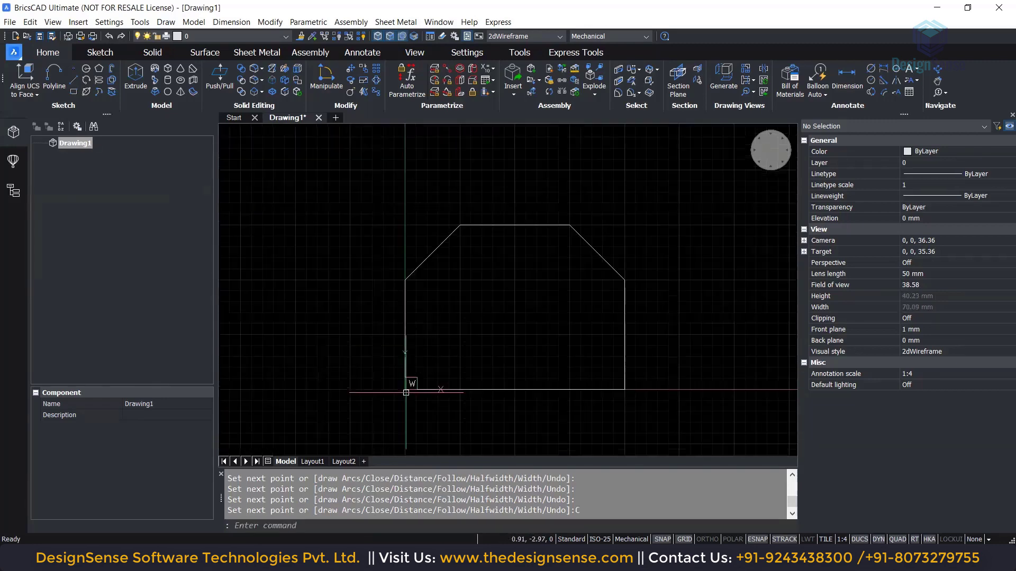
pyautogui.scroll(3, 545, 346)
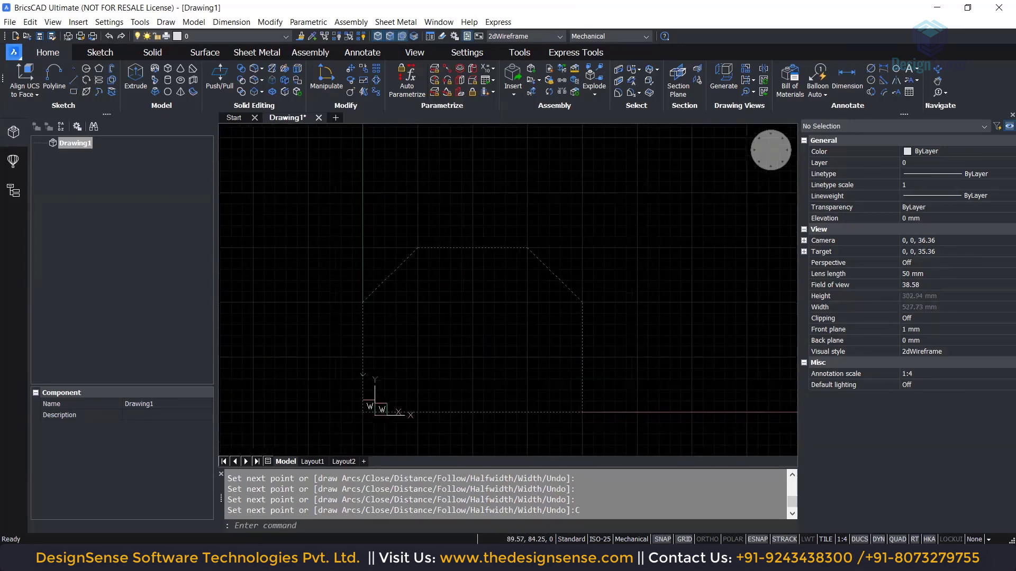
# Turn off cursor snapping by setting SNAPMODE to 0
pyautogui.moveTo(501, 358)
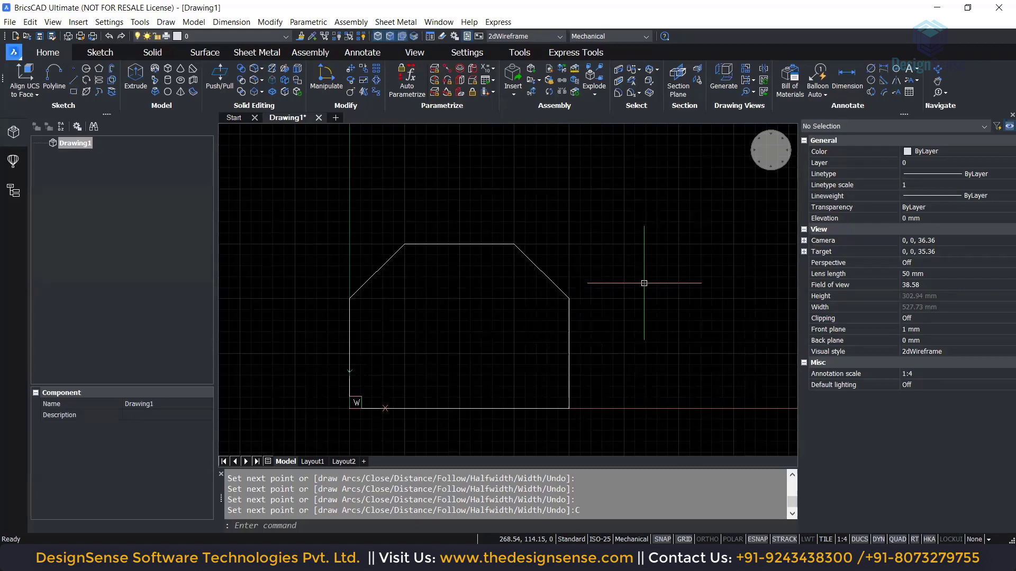
pyautogui.press('Escape')
pyautogui.write('SNAPMODE')
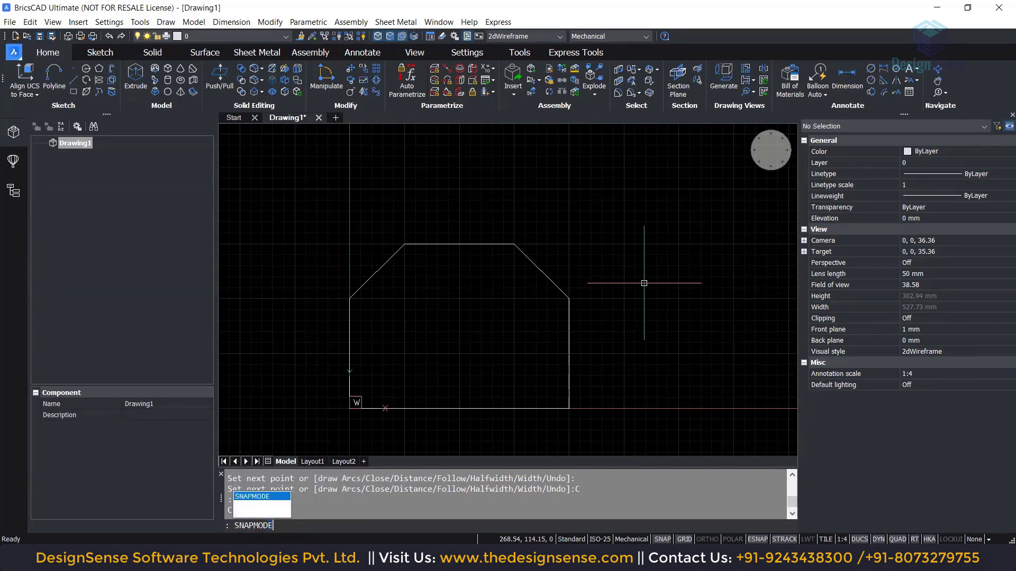
pyautogui.press('Return')
pyautogui.write('0')
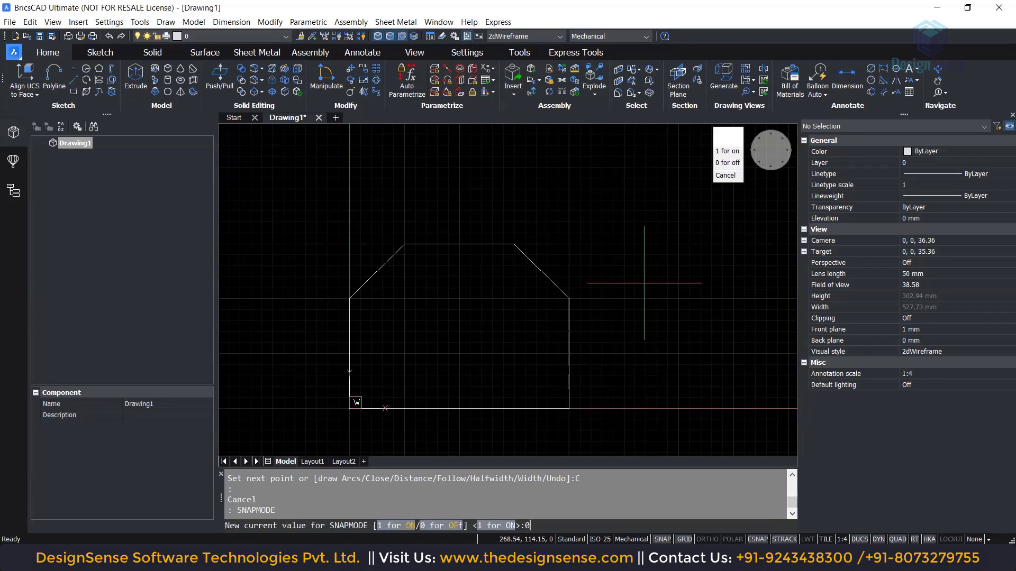
pyautogui.press('Return')
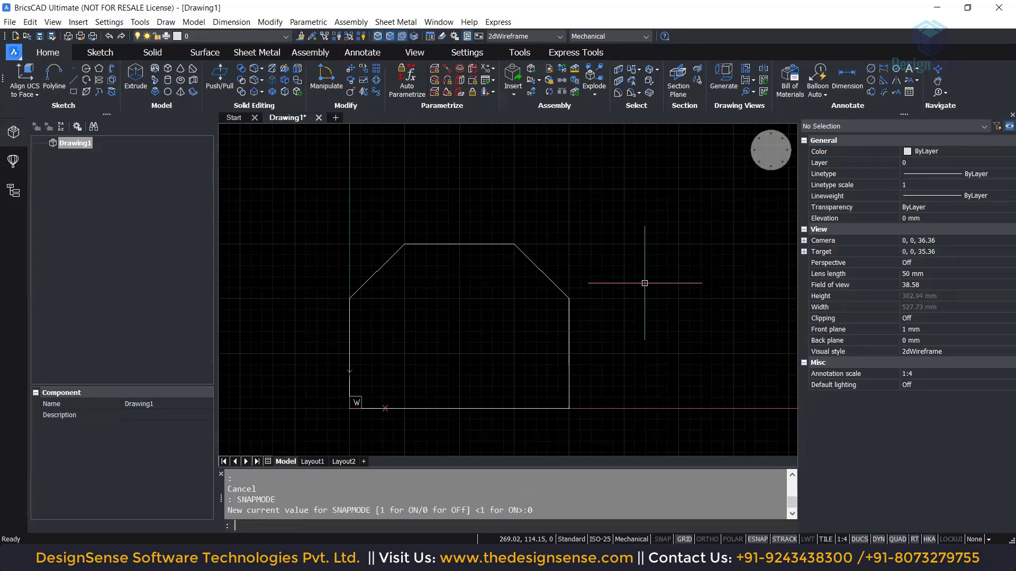
# Hide the drawing grid by setting GRIDMODE to 0
pyautogui.write('GRIDMODE')
pyautogui.press('Return')
pyautogui.write('0')
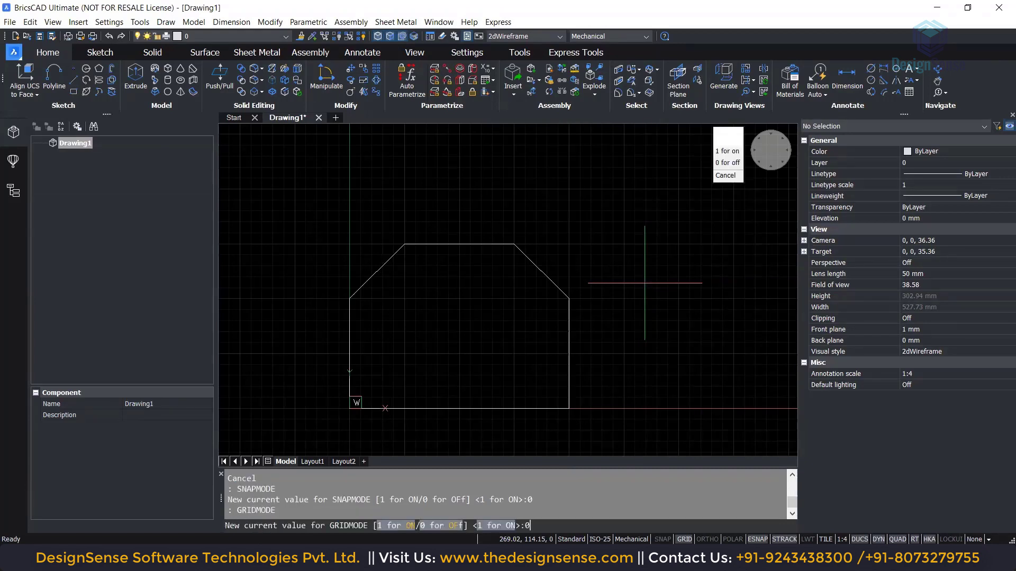
pyautogui.press('Return')
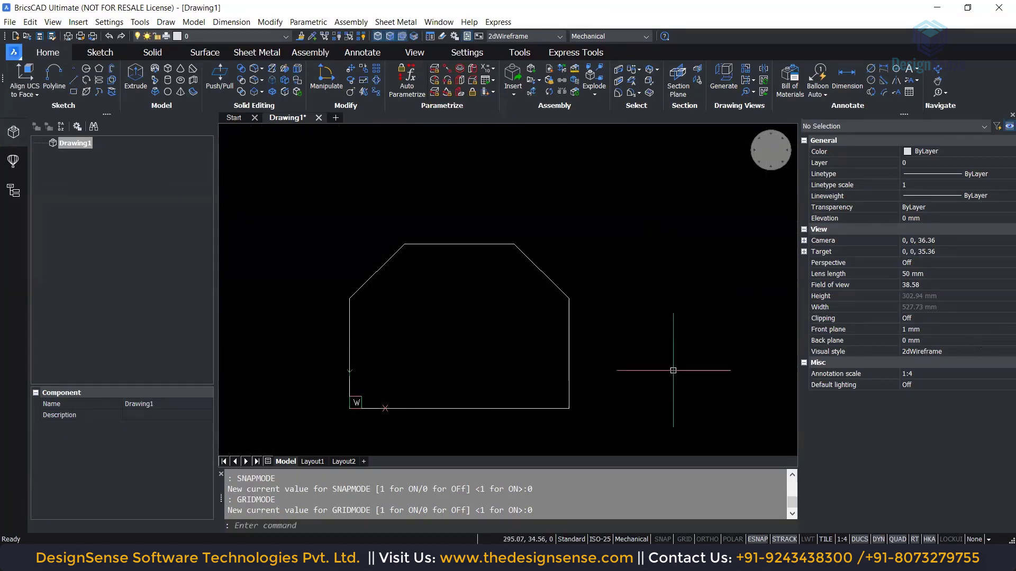
# Make Mechanical the current visual style of the drawing with VISUALSTYLES
pyautogui.write('VISUALSTYLES')
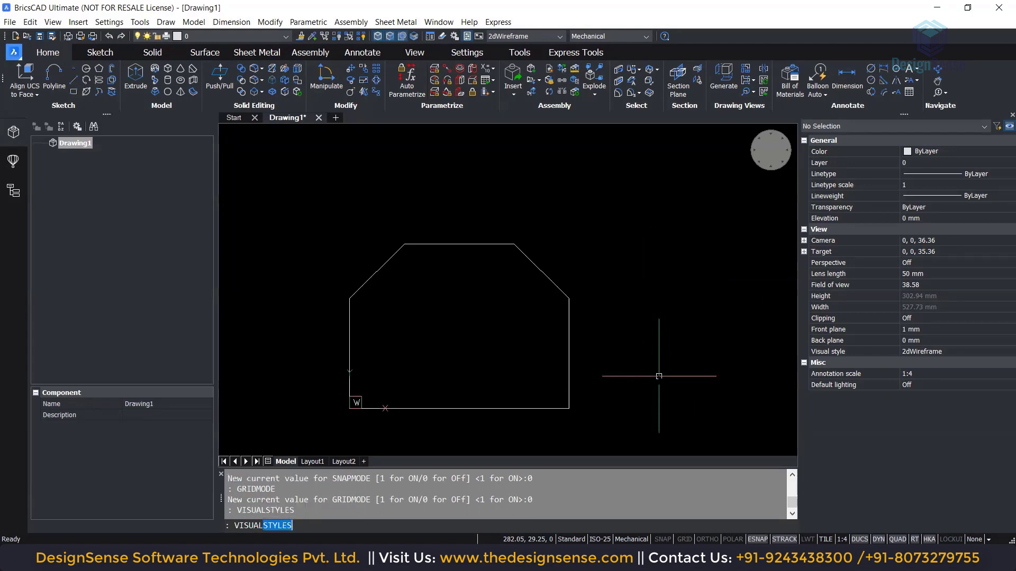
pyautogui.press('Return')
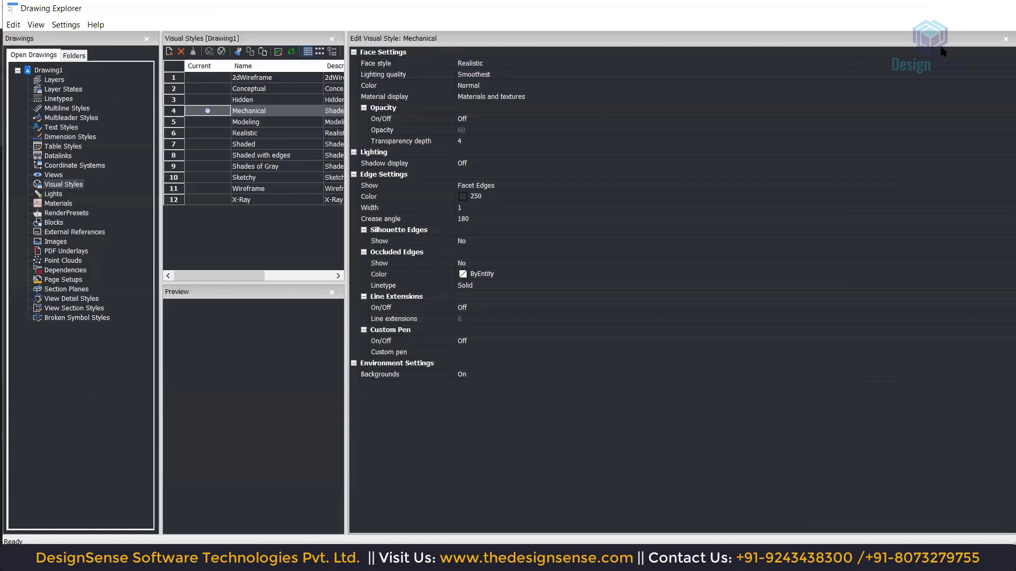
pyautogui.click(1002, 8)
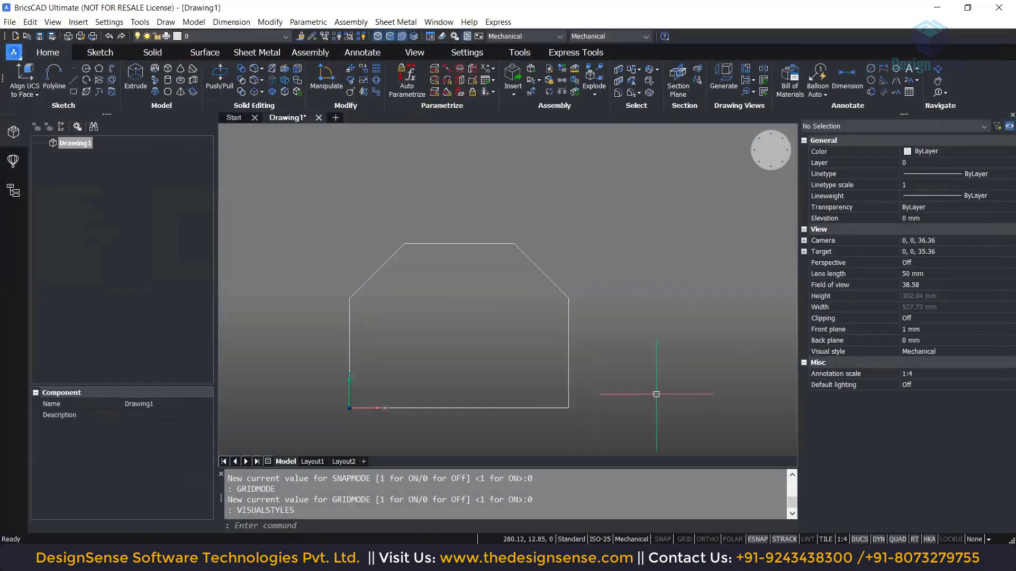
# Switch the model to the Top Front Left isometric view with the whole polyline profile in sight
pyautogui.moveTo(750, 157)
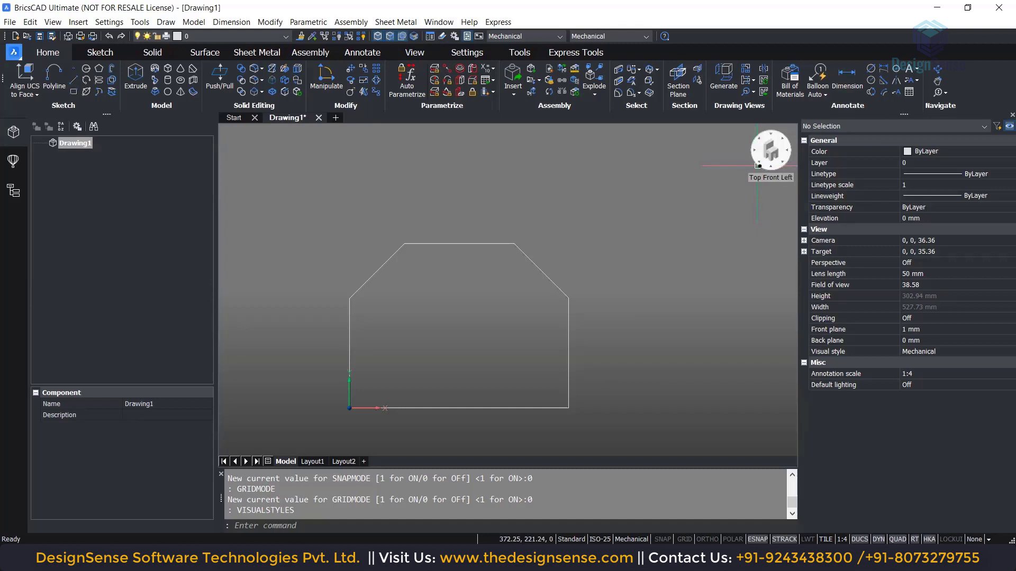
pyautogui.click(758, 165)
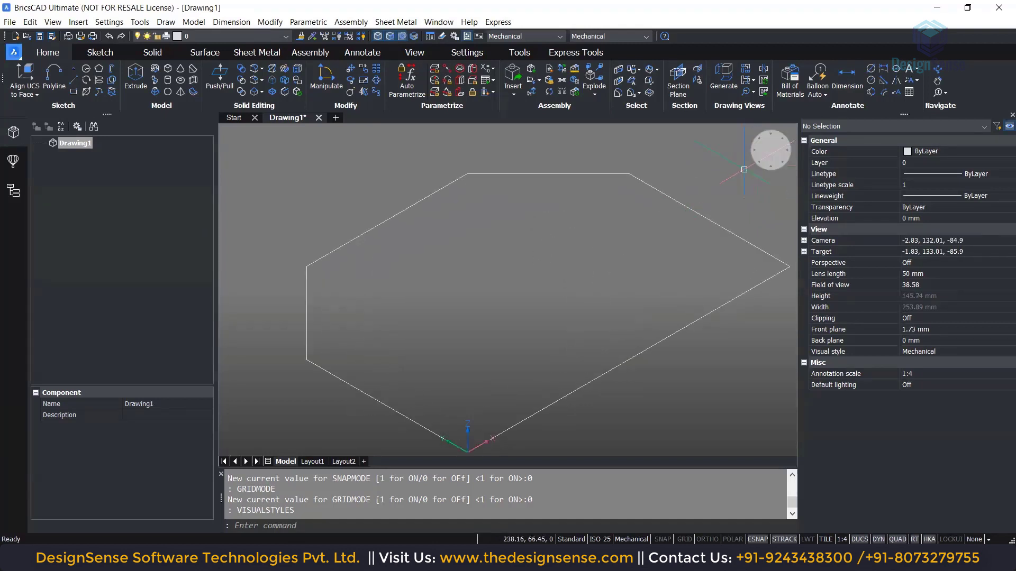
pyautogui.scroll(-2, 680, 211)
pyautogui.moveTo(680, 211); pyautogui.dragTo(578, 249, button='middle')
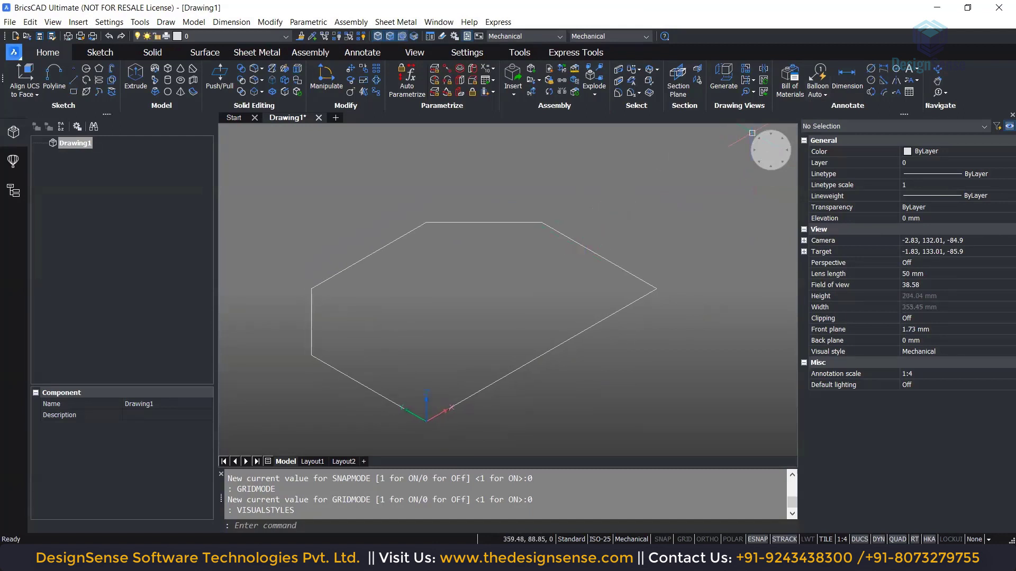
pyautogui.moveTo(636, 238); pyautogui.dragTo(646, 243, button='middle')
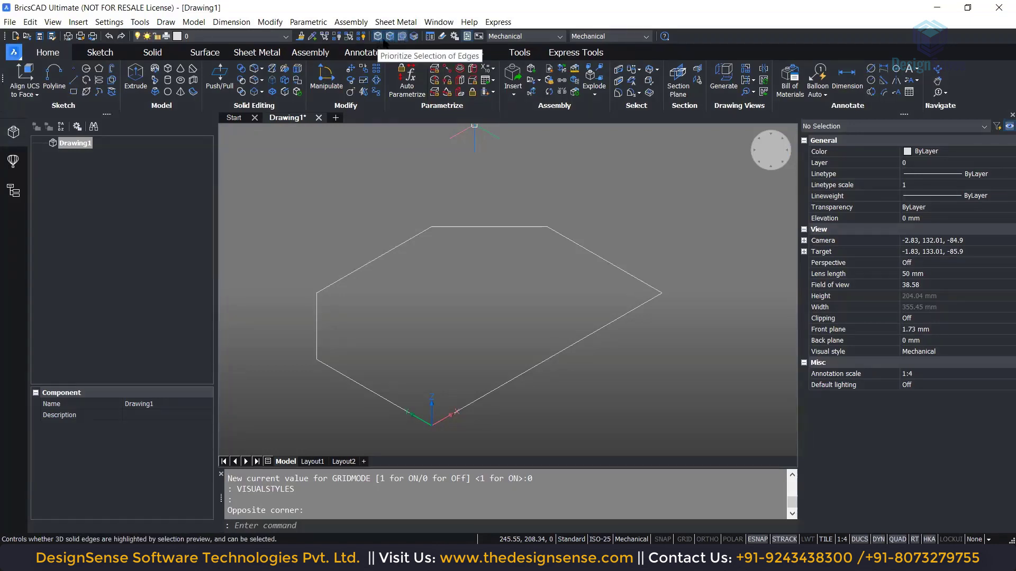
pyautogui.scroll(-3, 373, 229)
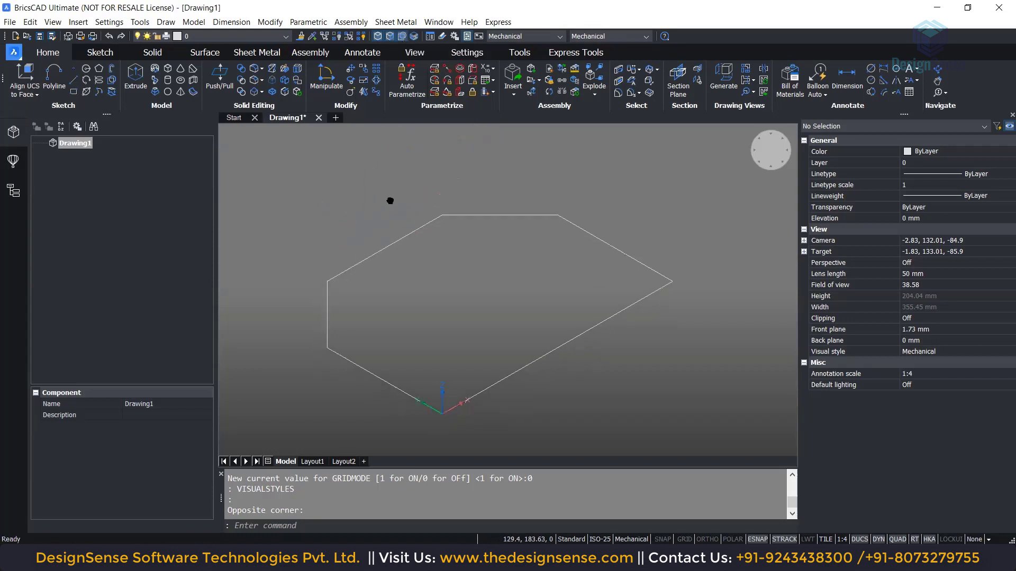
pyautogui.moveTo(337, 206); pyautogui.dragTo(349, 246, button='middle')
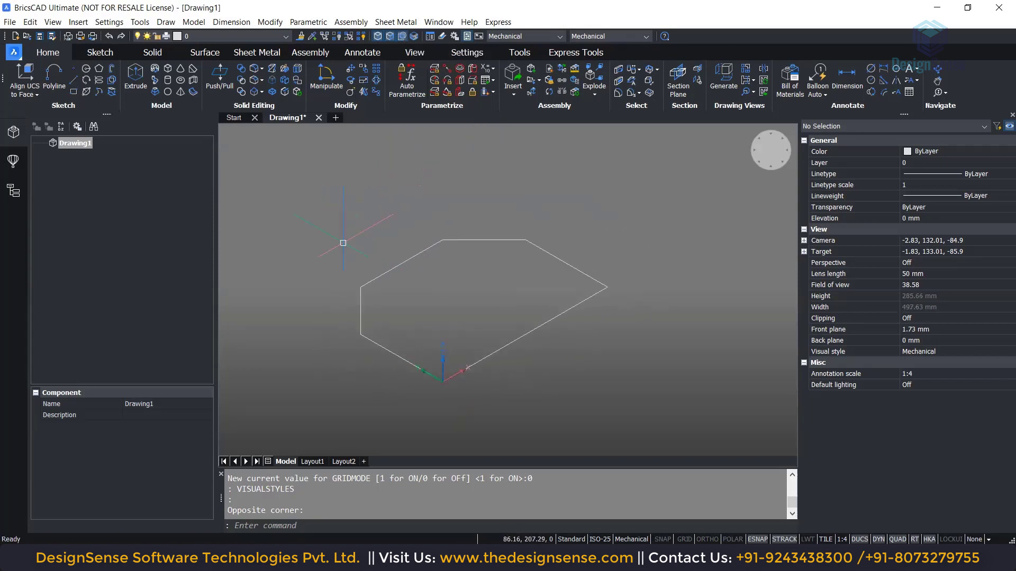
# Toggle boundary detection off and back on, with SELECTIONMODES going to 3 and back to 7
pyautogui.click(402, 36)
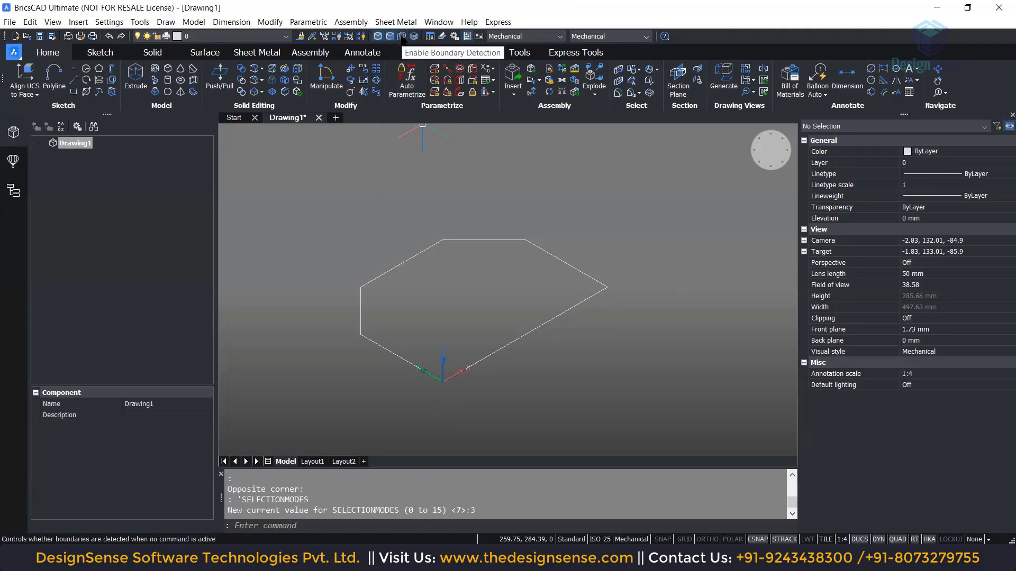
pyautogui.click(401, 36)
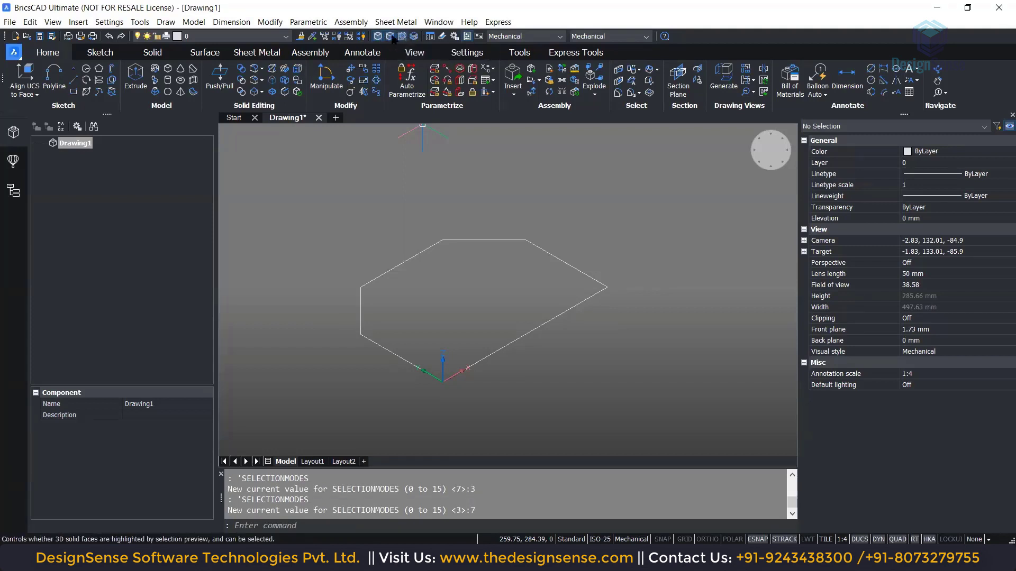
pyautogui.click(378, 37)
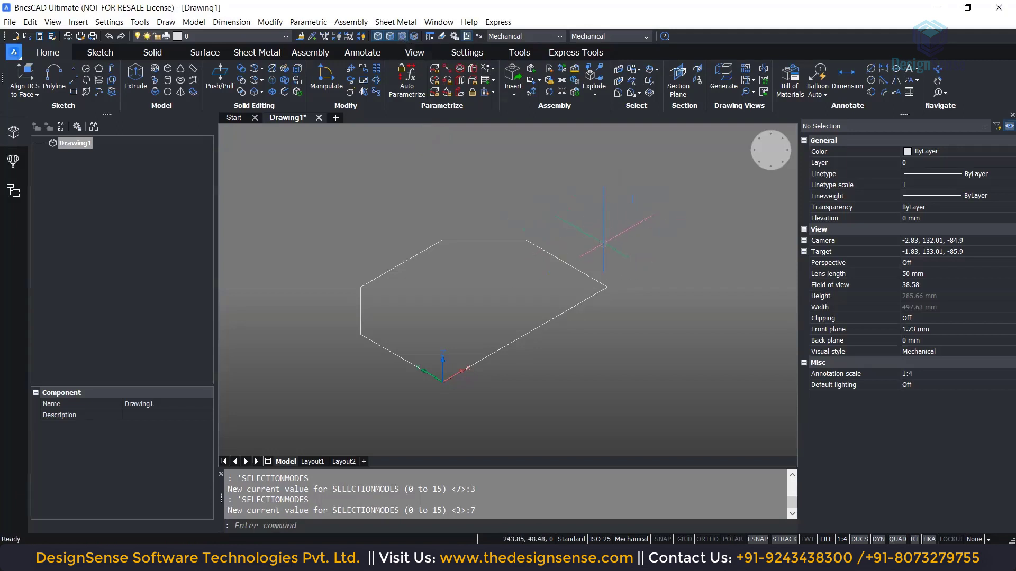
pyautogui.moveTo(605, 247); pyautogui.dragTo(618, 257, button='middle')
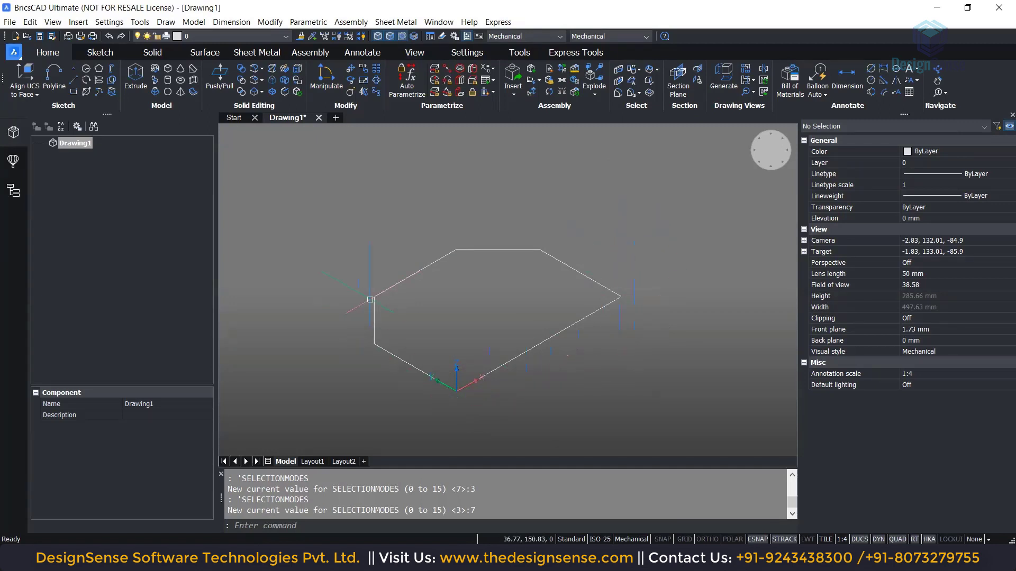
pyautogui.moveTo(586, 225); pyautogui.dragTo(605, 235, button='middle')
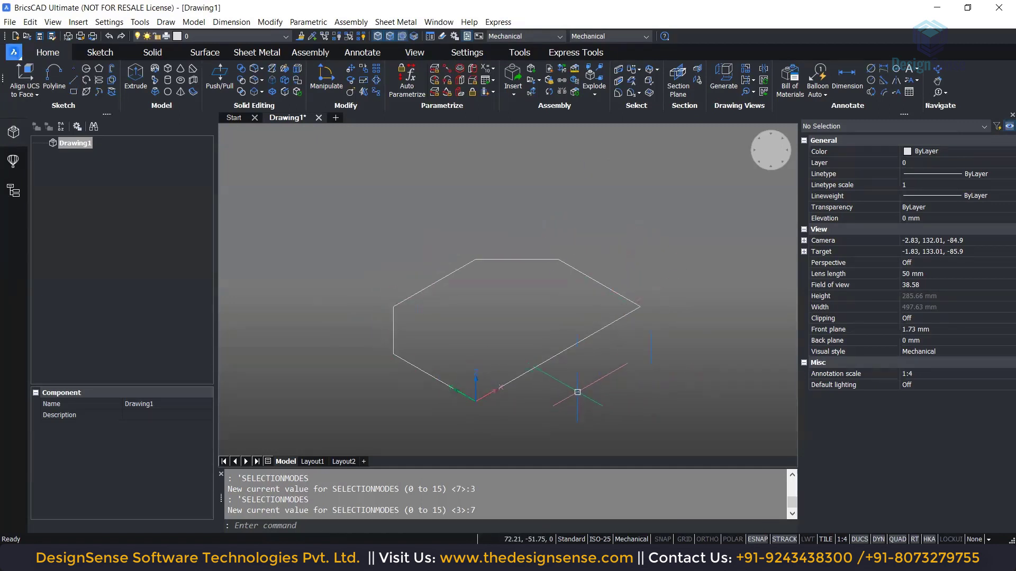
pyautogui.scroll(2, 542, 392)
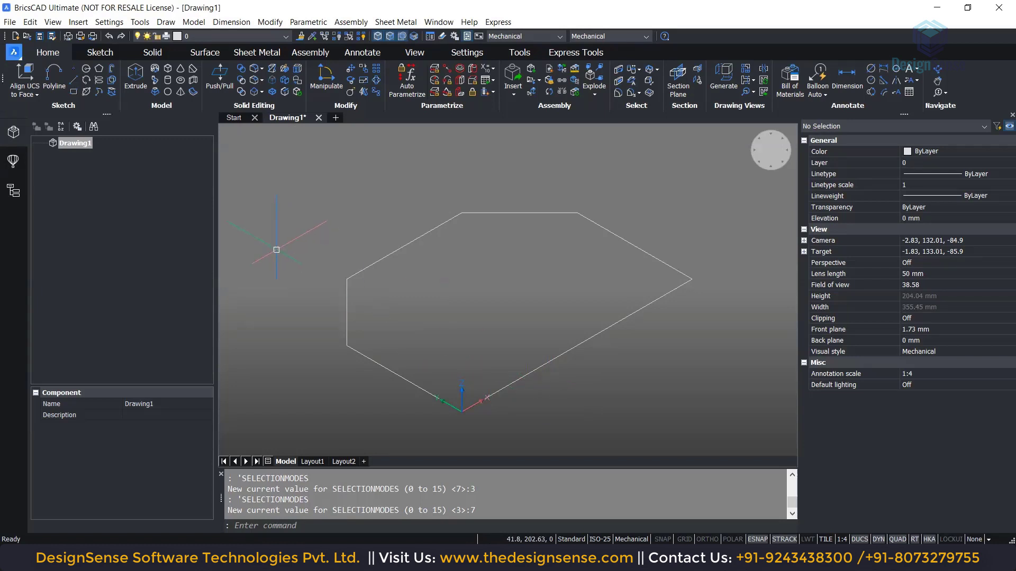
pyautogui.click(155, 57)
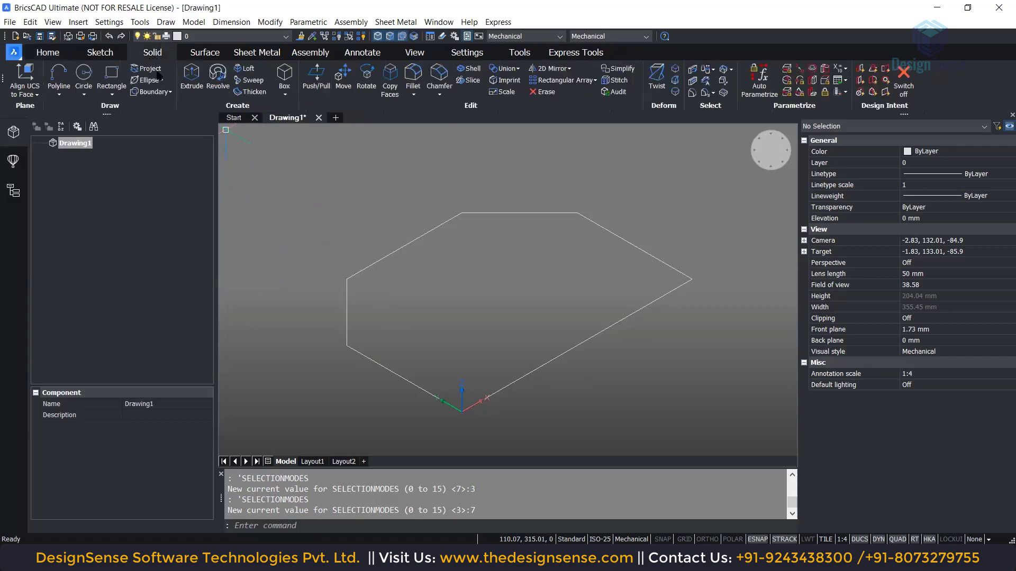
pyautogui.click(190, 79)
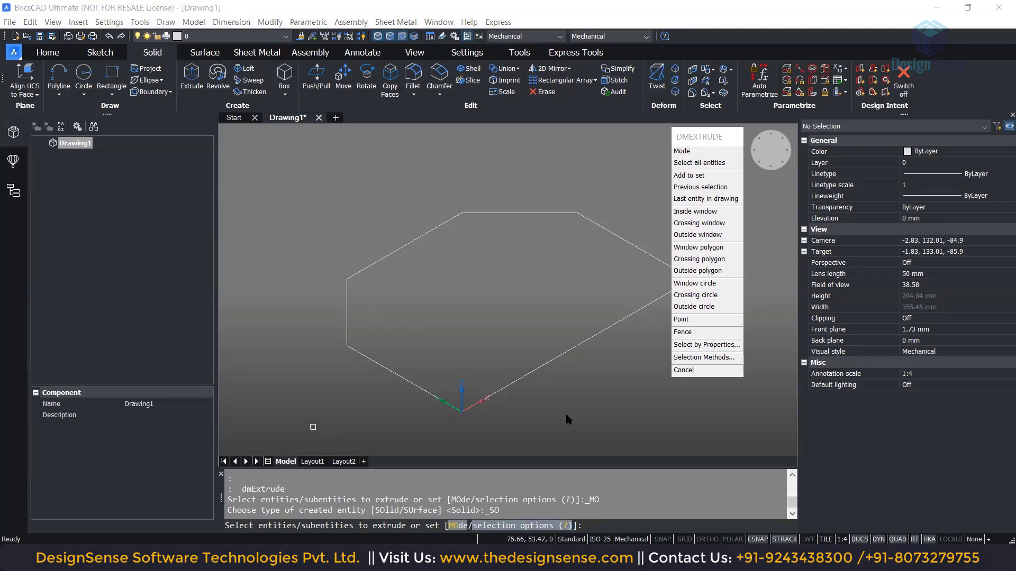
pyautogui.click(574, 204)
pyautogui.click(628, 168)
pyautogui.press('Escape')
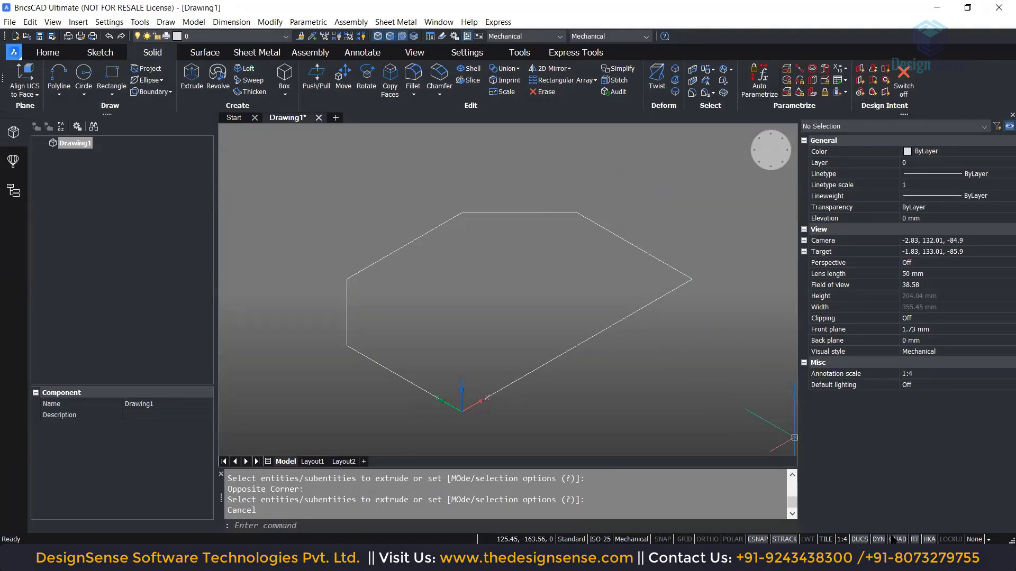
# Examine the Quad's Sheet Metal, Model and Modify commands for the closed polyline, including Solid Extrude
pyautogui.scroll(-2, 667, 370)
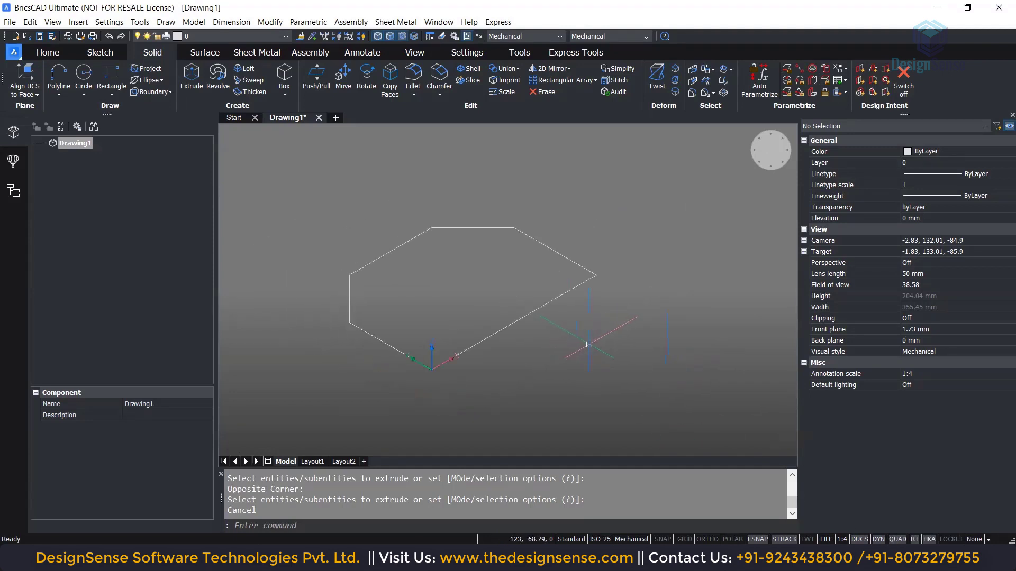
pyautogui.moveTo(559, 301)
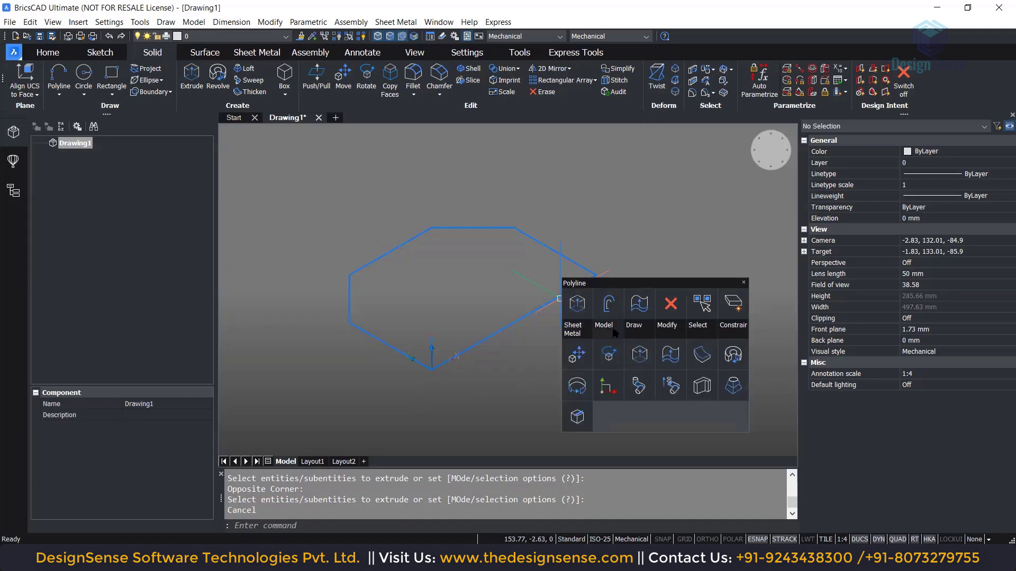
pyautogui.moveTo(669, 335)
pyautogui.moveTo(574, 334)
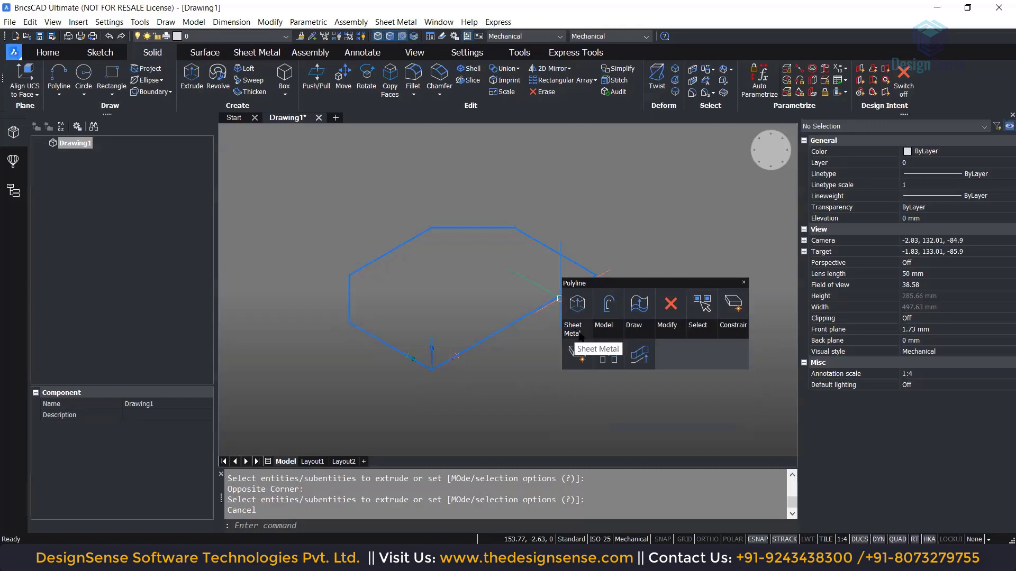
pyautogui.moveTo(606, 337)
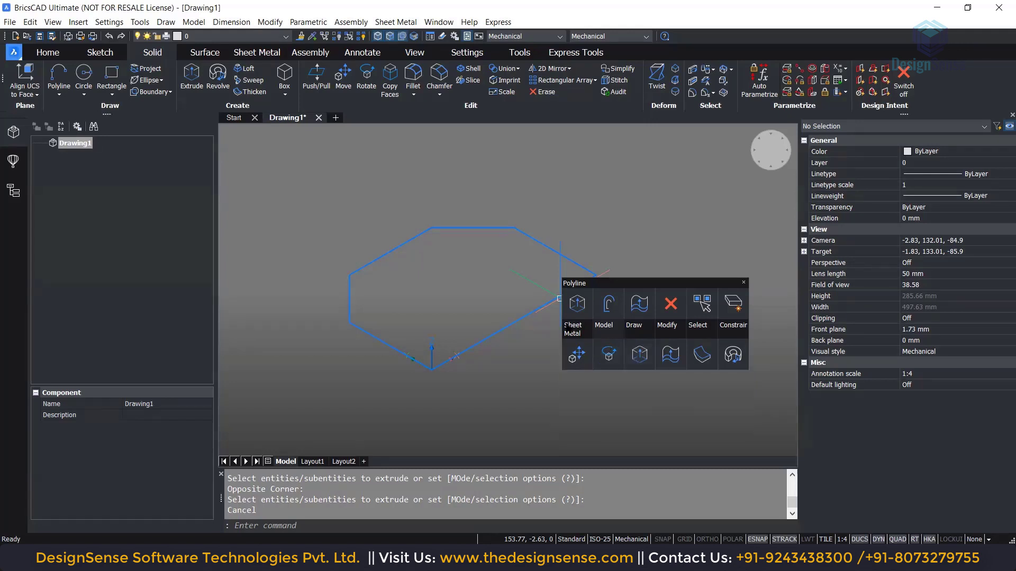
pyautogui.press('Escape')
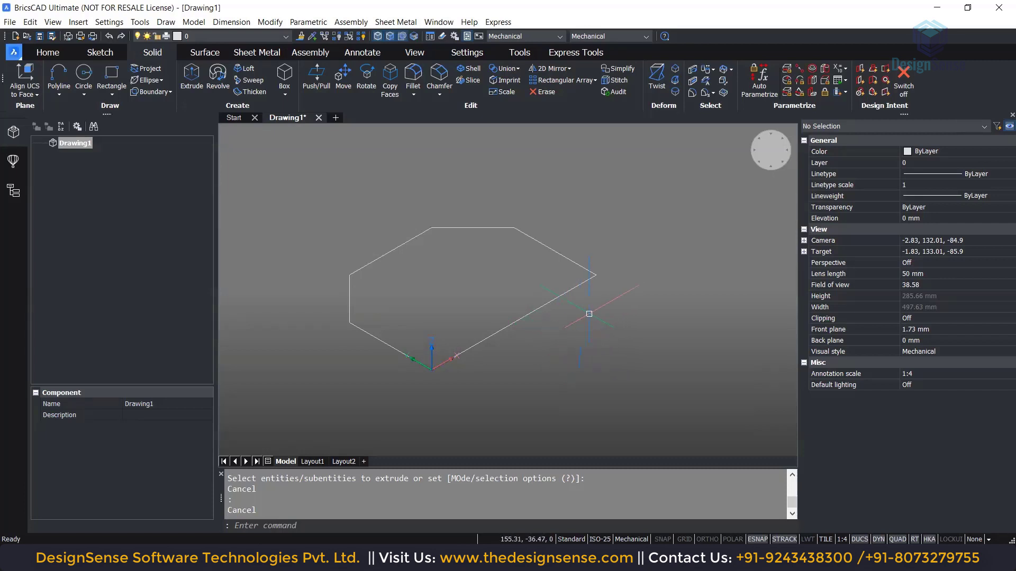
pyautogui.moveTo(569, 291)
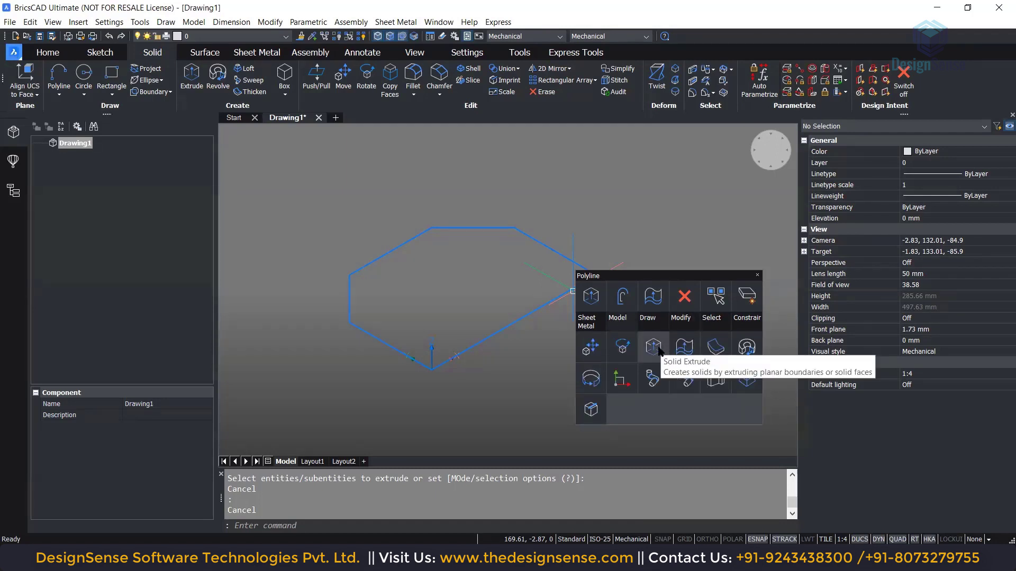
pyautogui.press('Escape')
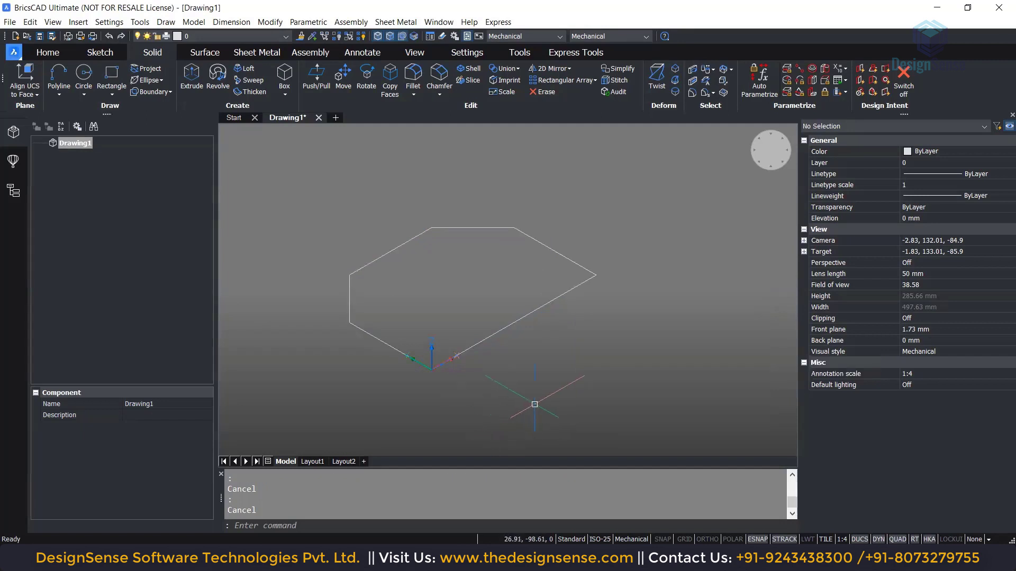
pyautogui.write('DMEX')
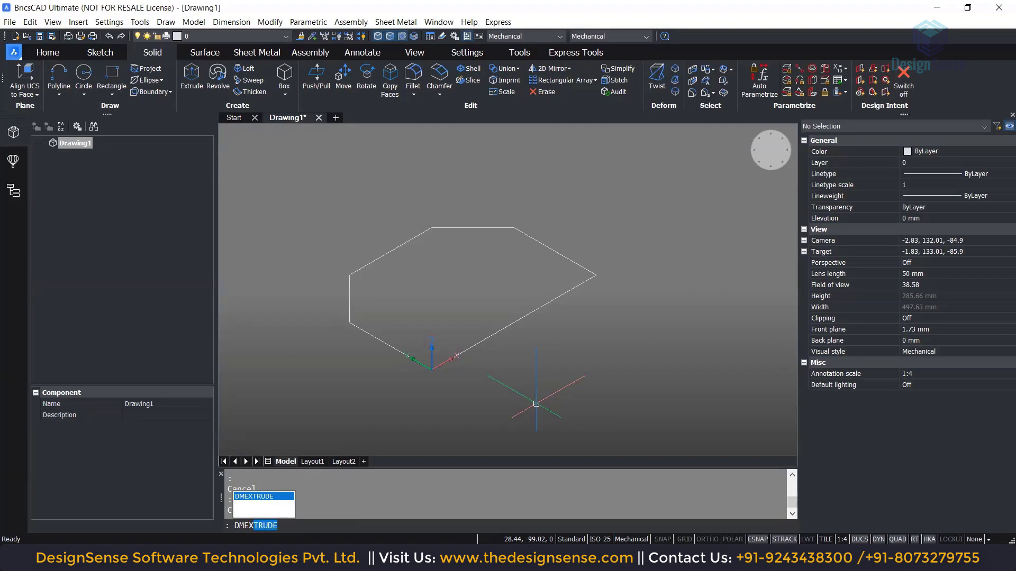
pyautogui.press('Return')
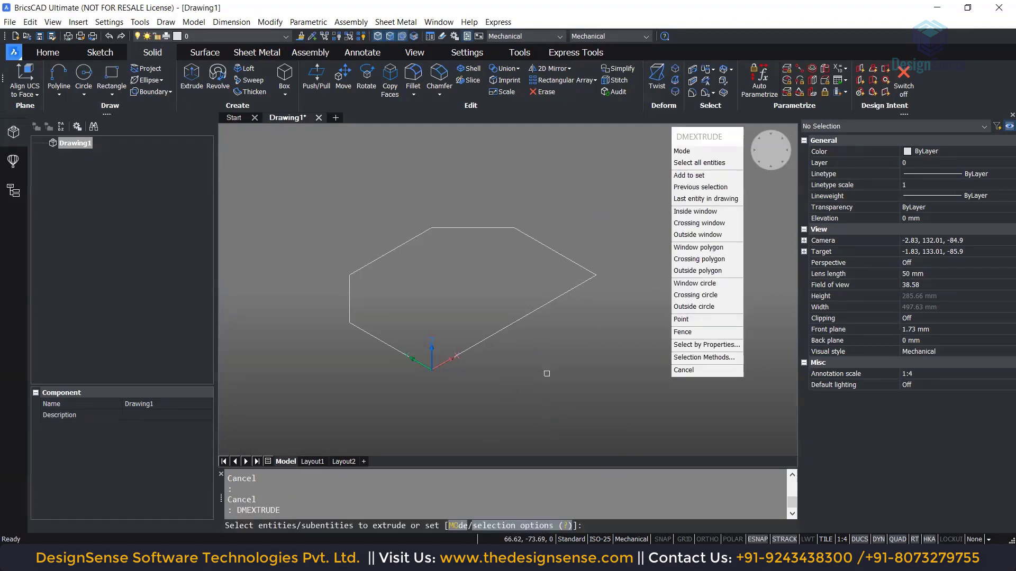
pyautogui.moveTo(546, 374); pyautogui.dragTo(574, 378, button='middle')
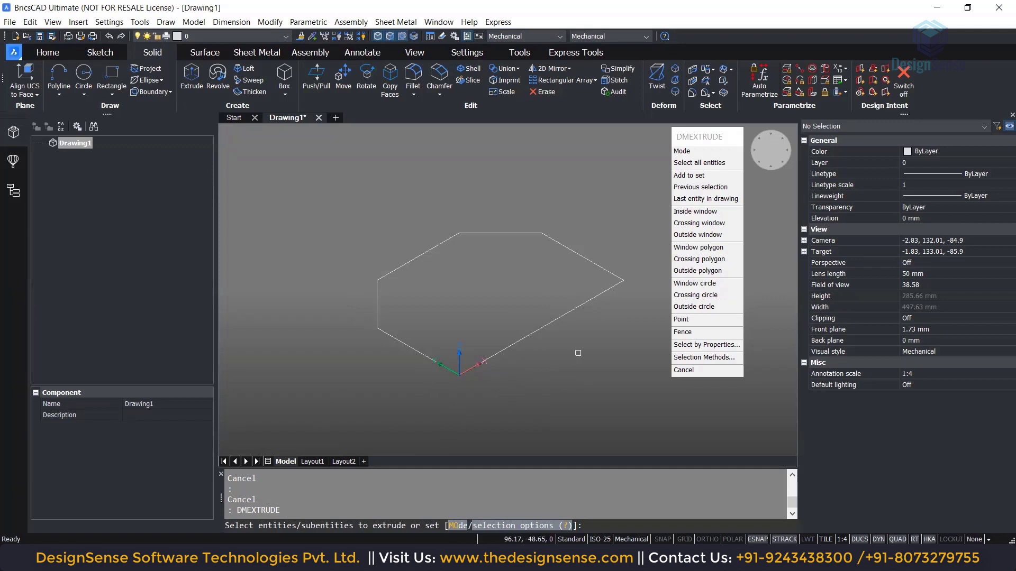
pyautogui.press('Escape')
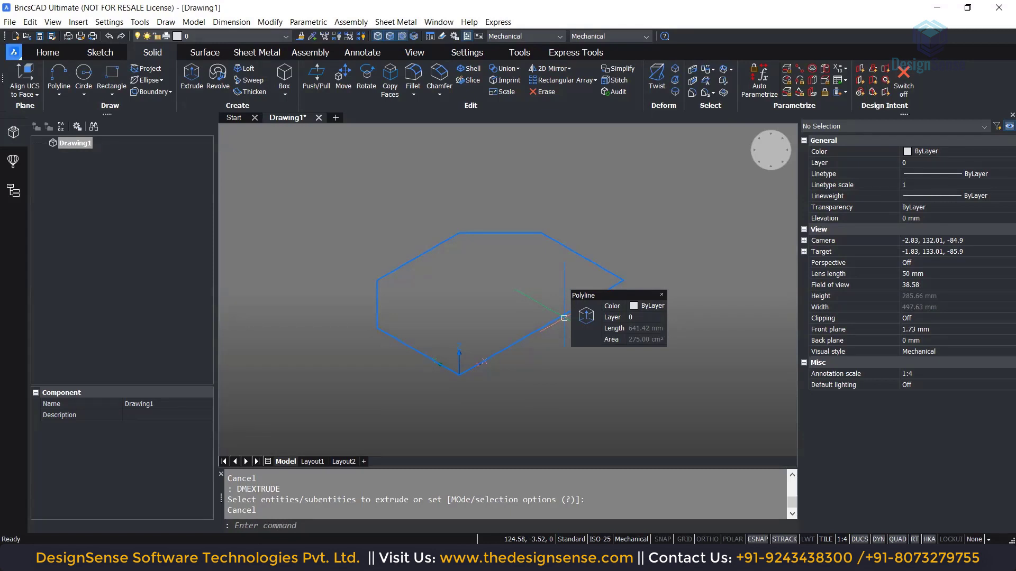
# Extrude the closed polyline 20 mm downward into a solid
pyautogui.moveTo(582, 342)
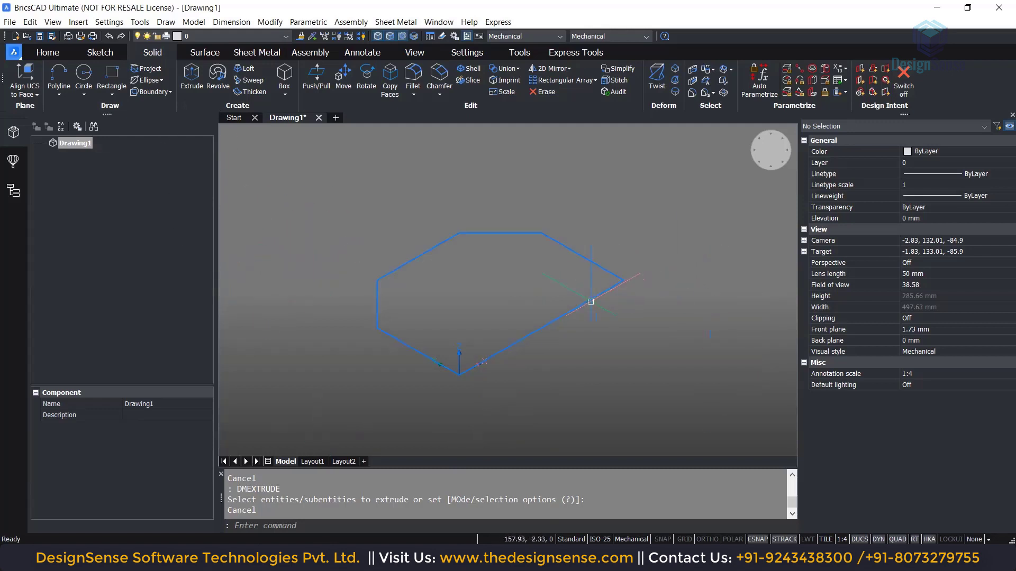
pyautogui.click(607, 308)
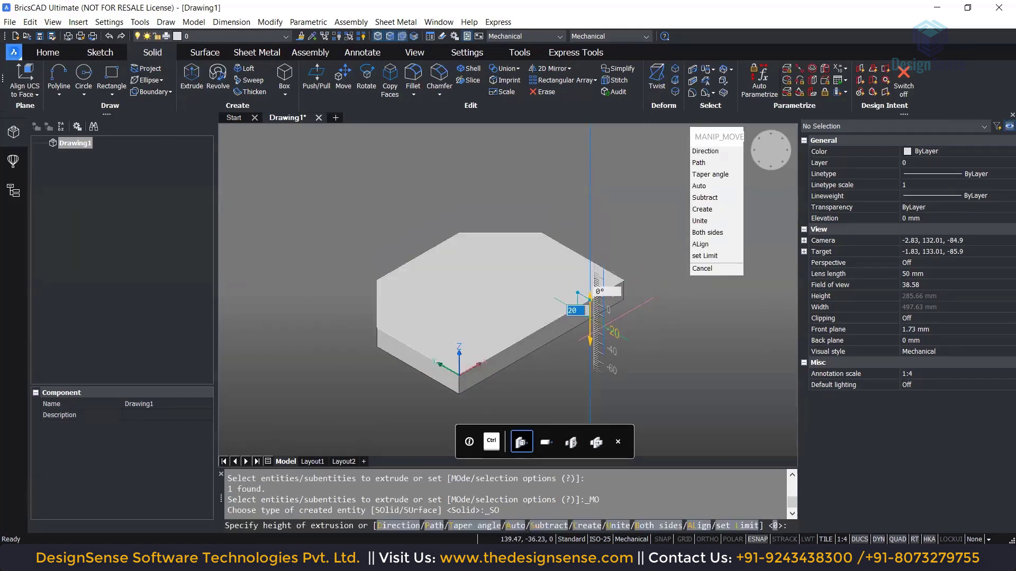
pyautogui.write('20')
pyautogui.press('Return')
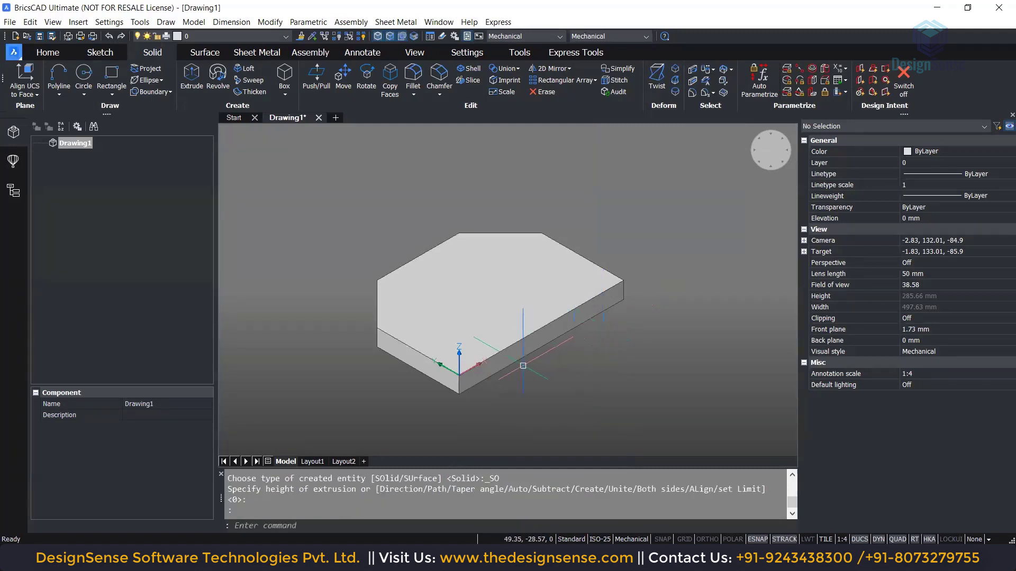
# Toggle Dynamic UCS off and back on for working on the solid's faces
pyautogui.scroll(3, 540, 365)
pyautogui.moveTo(566, 385); pyautogui.dragTo(543, 374, button='middle')
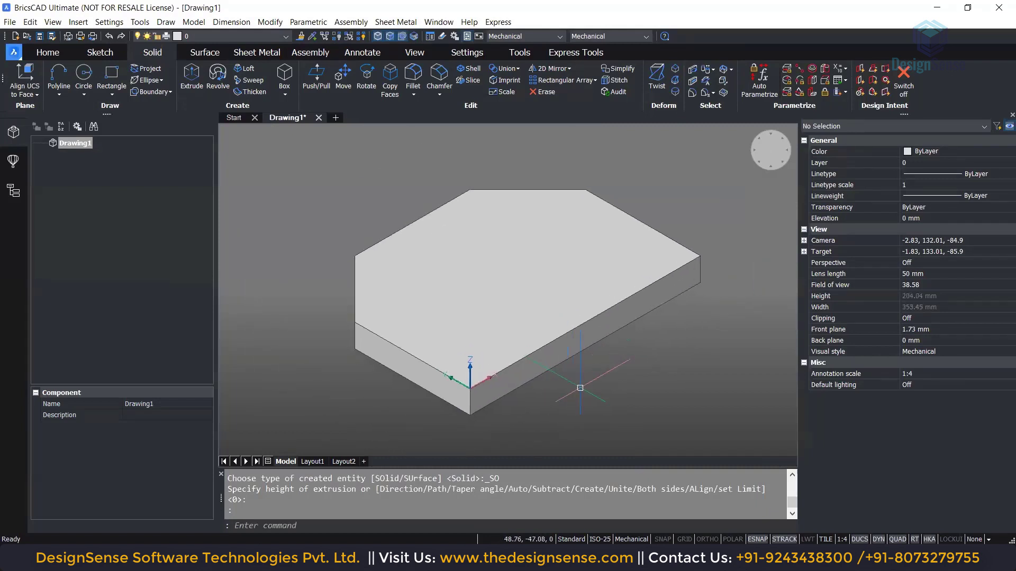
pyautogui.keyDown('shift'); pyautogui.moveTo(608, 396); pyautogui.dragTo(587, 363, button='middle'); pyautogui.keyUp('shift')
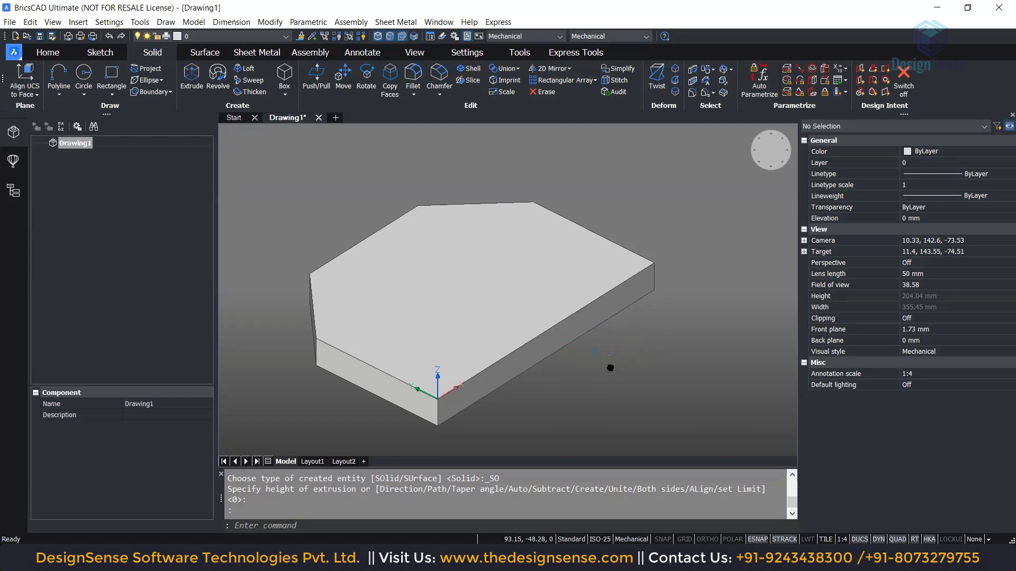
pyautogui.moveTo(607, 367); pyautogui.dragTo(612, 358, button='middle')
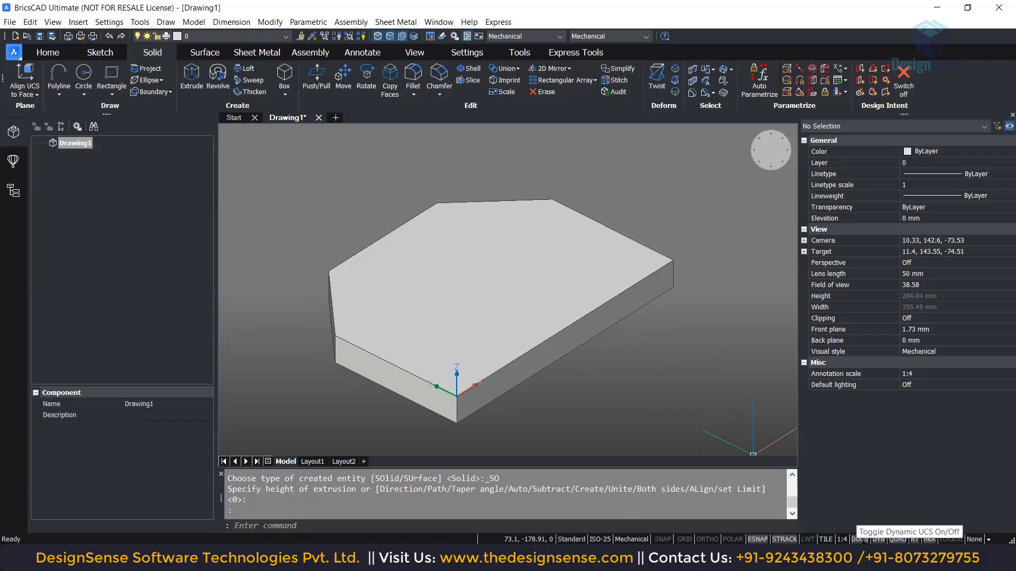
pyautogui.click(863, 539)
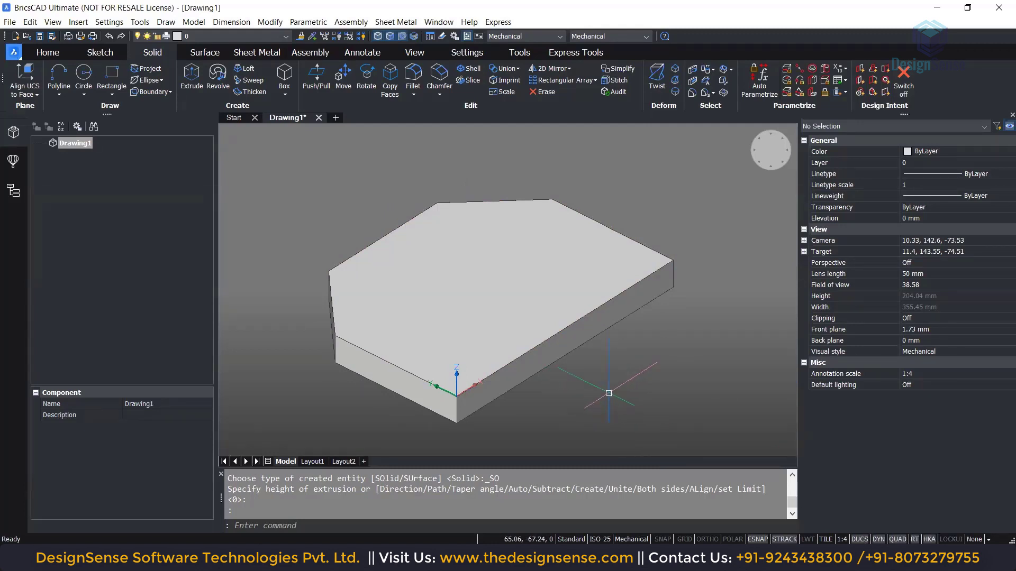
pyautogui.press('F6')
pyautogui.press('F6')
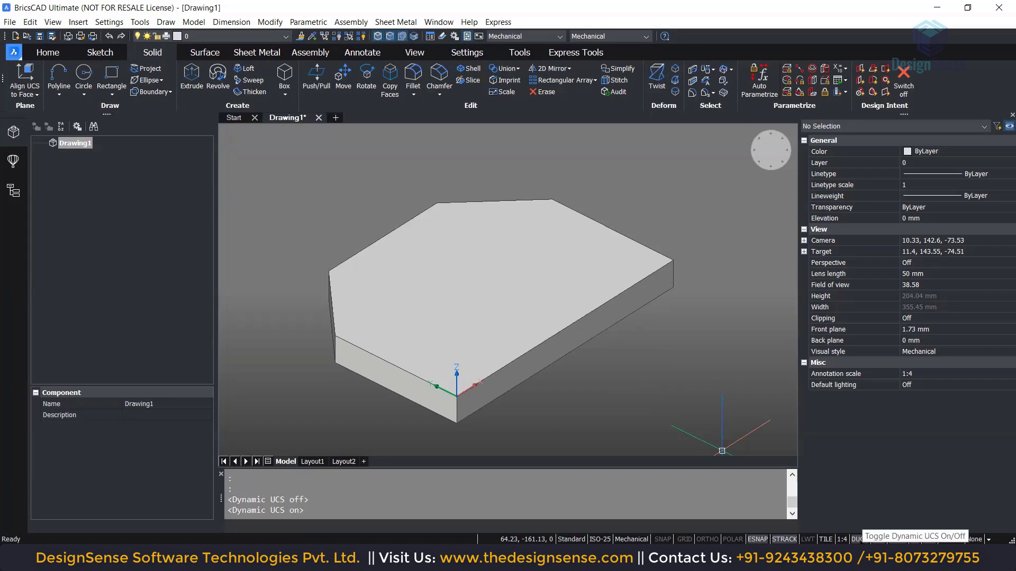
# Examine how Dynamic UCS aligns with the solid's top and side faces while the RECTANG command awaits its first corner
pyautogui.moveTo(686, 359); pyautogui.dragTo(666, 331, button='middle')
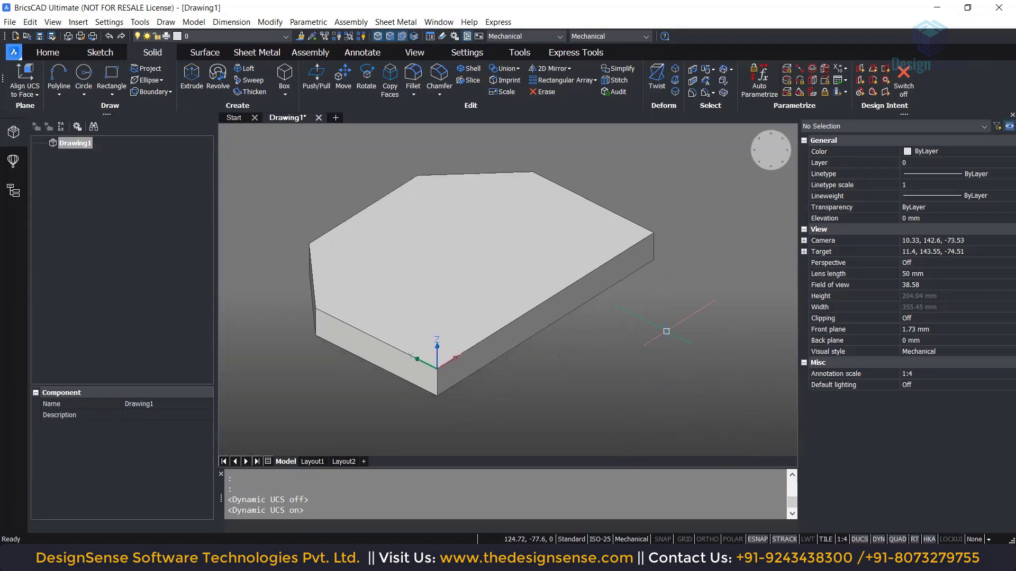
pyautogui.scroll(-2, 666, 331)
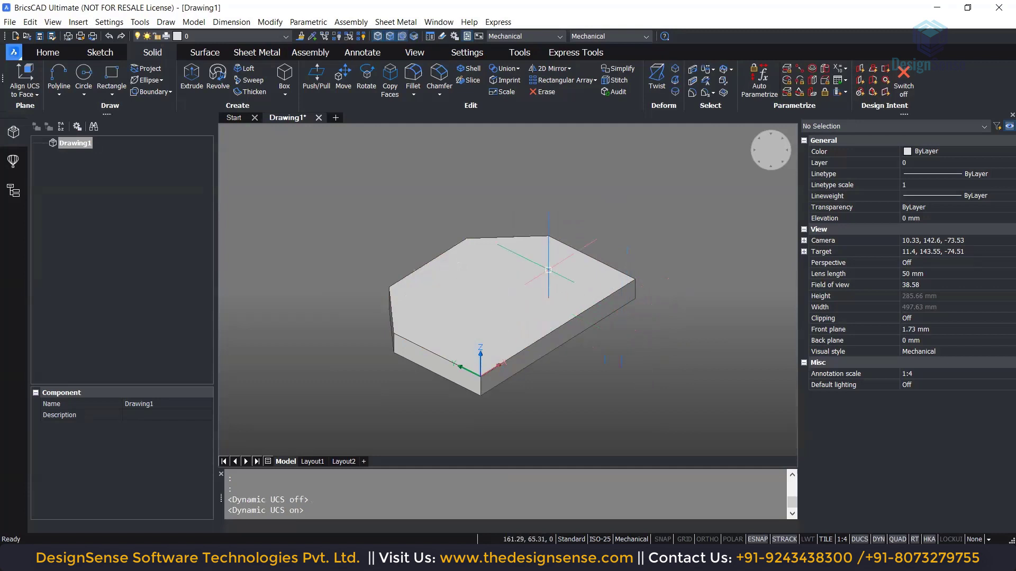
pyautogui.moveTo(624, 379); pyautogui.dragTo(606, 383, button='middle')
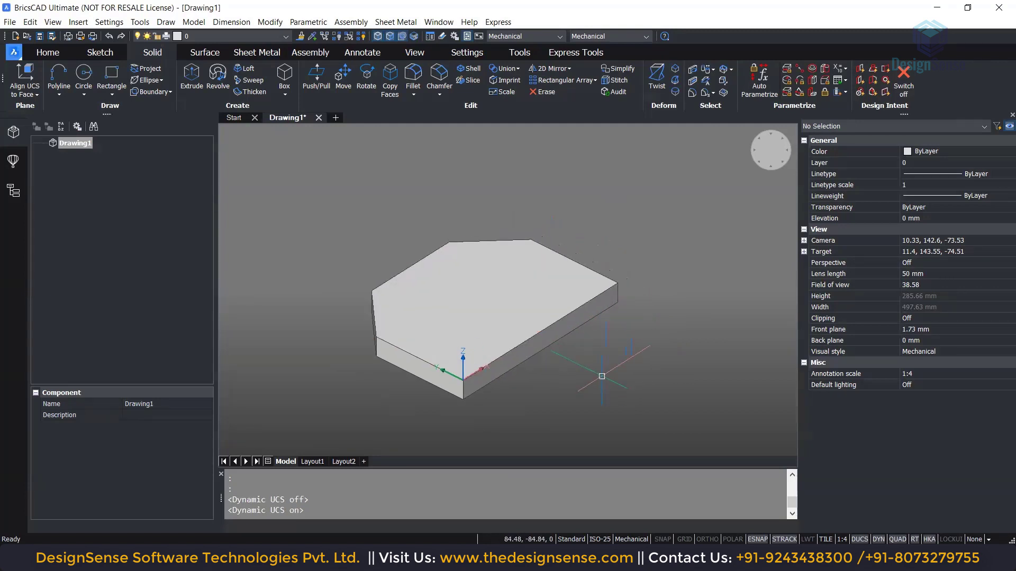
pyautogui.write('e')
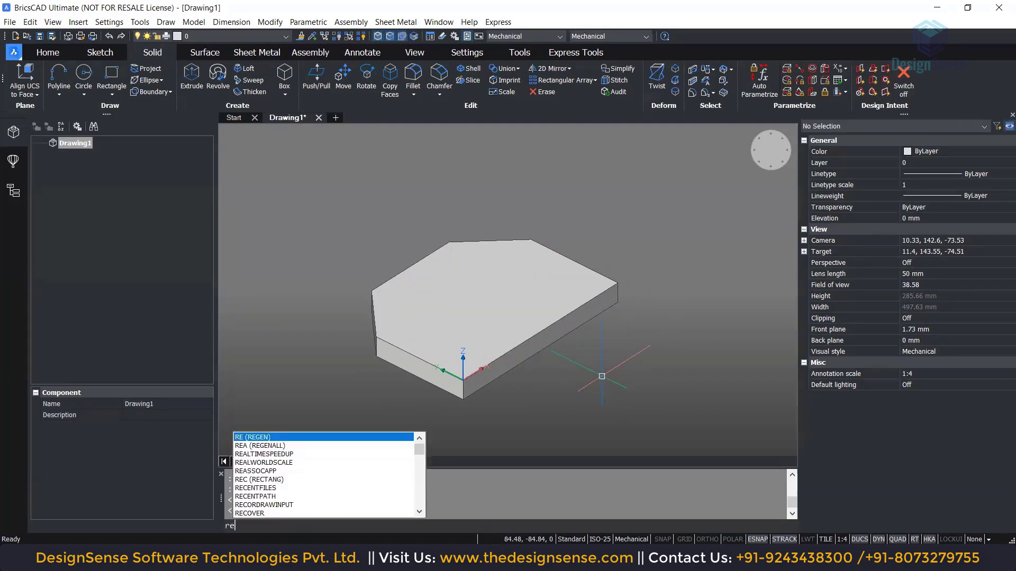
pyautogui.write('ct')
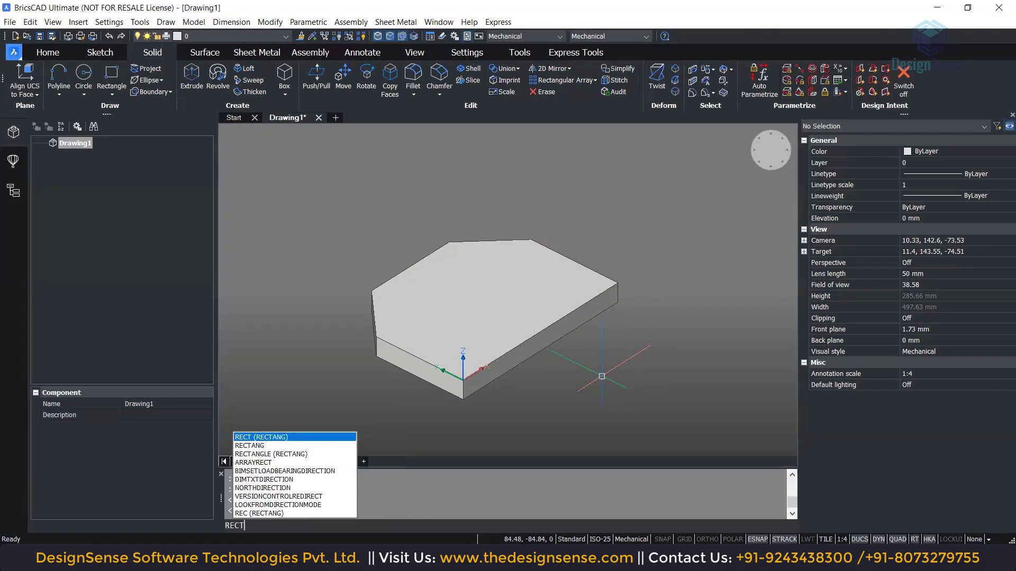
pyautogui.press('Return')
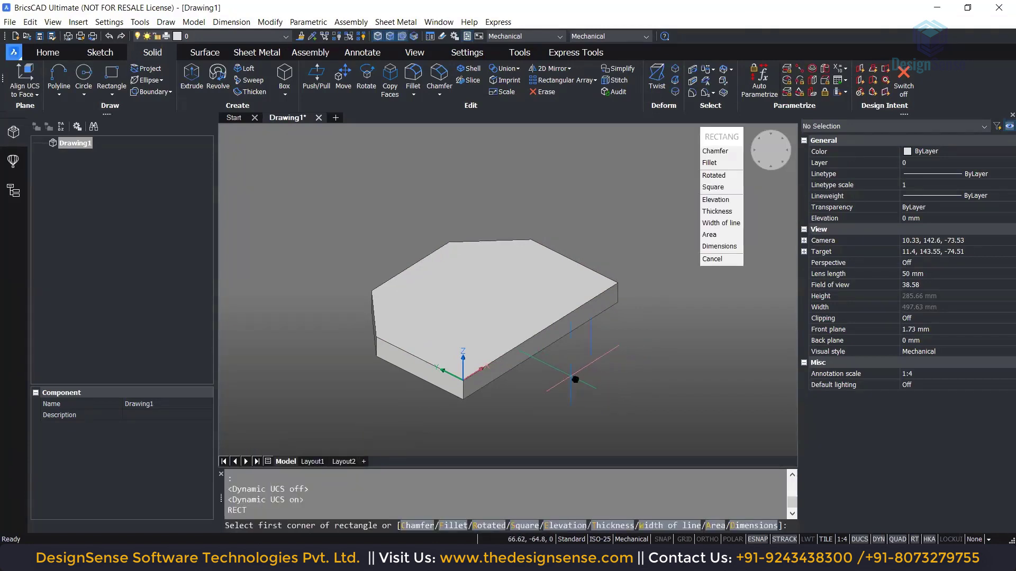
pyautogui.moveTo(570, 375); pyautogui.dragTo(610, 384, button='middle')
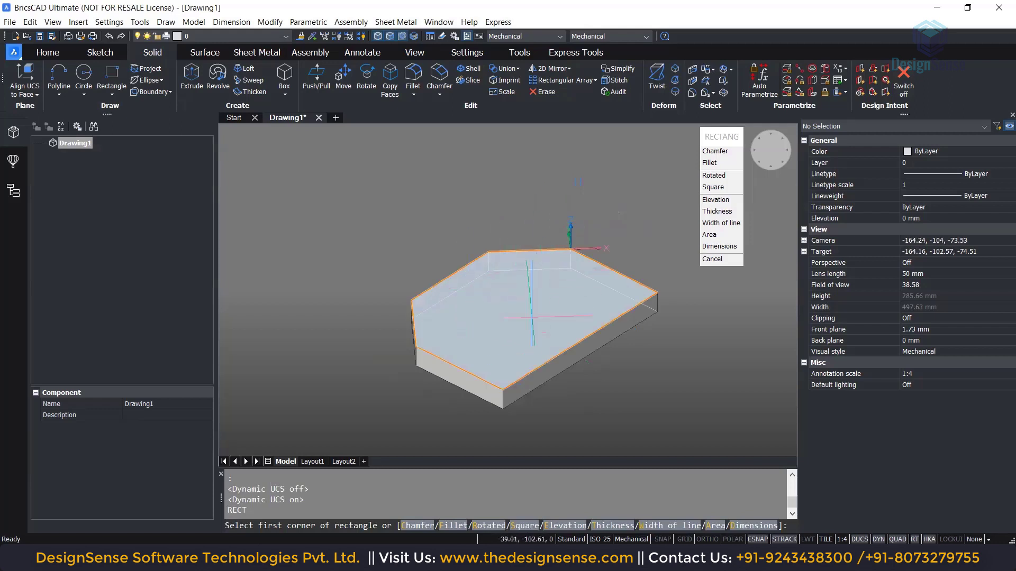
pyautogui.scroll(3, 508, 338)
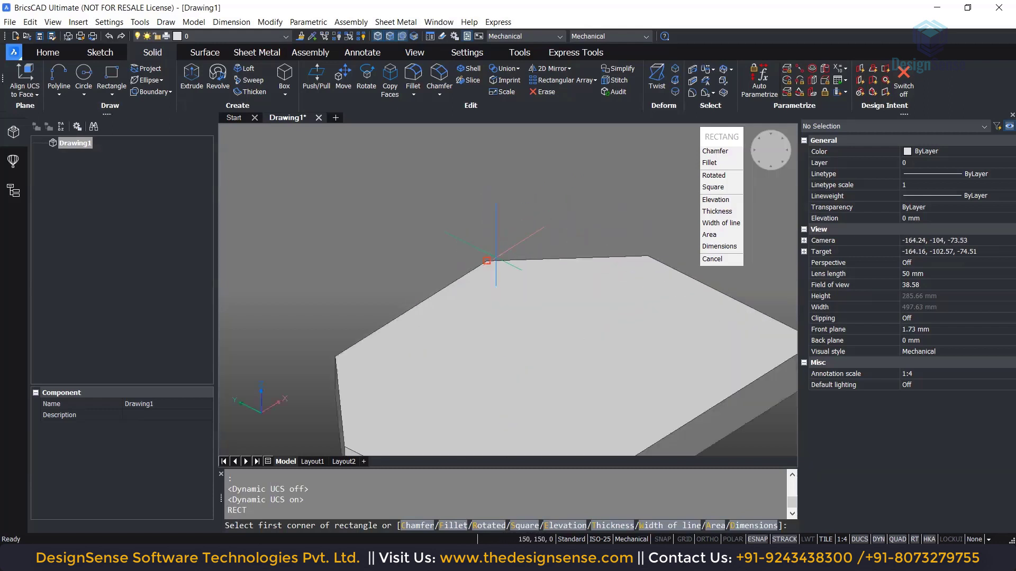
pyautogui.scroll(-1, 506, 363)
pyautogui.keyDown('shift'); pyautogui.moveTo(520, 288); pyautogui.dragTo(596, 309, button='middle'); pyautogui.keyUp('shift')
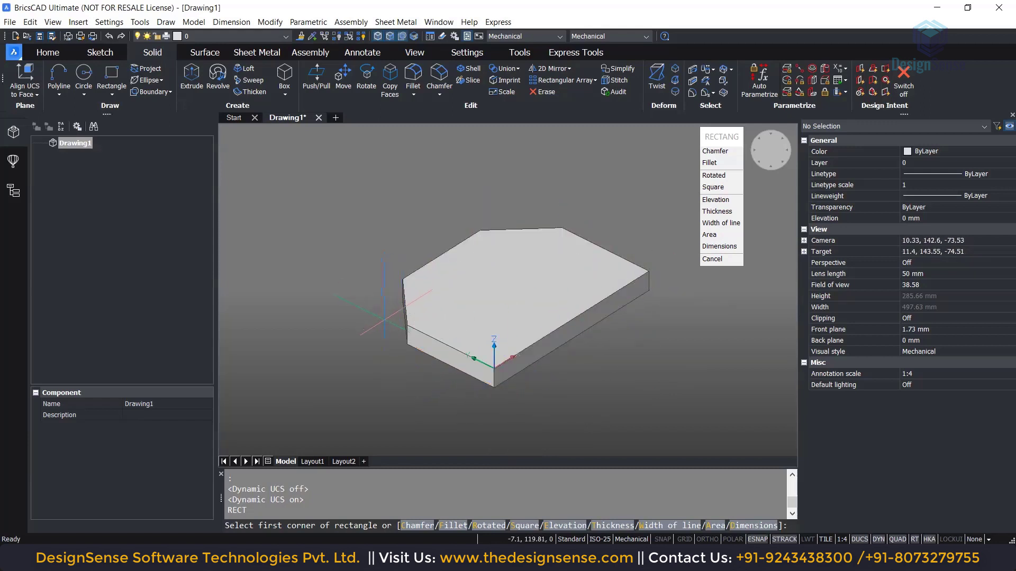
pyautogui.keyDown('shift'); pyautogui.moveTo(388, 315); pyautogui.dragTo(466, 313, button='middle'); pyautogui.keyUp('shift')
pyautogui.scroll(5, 441, 338)
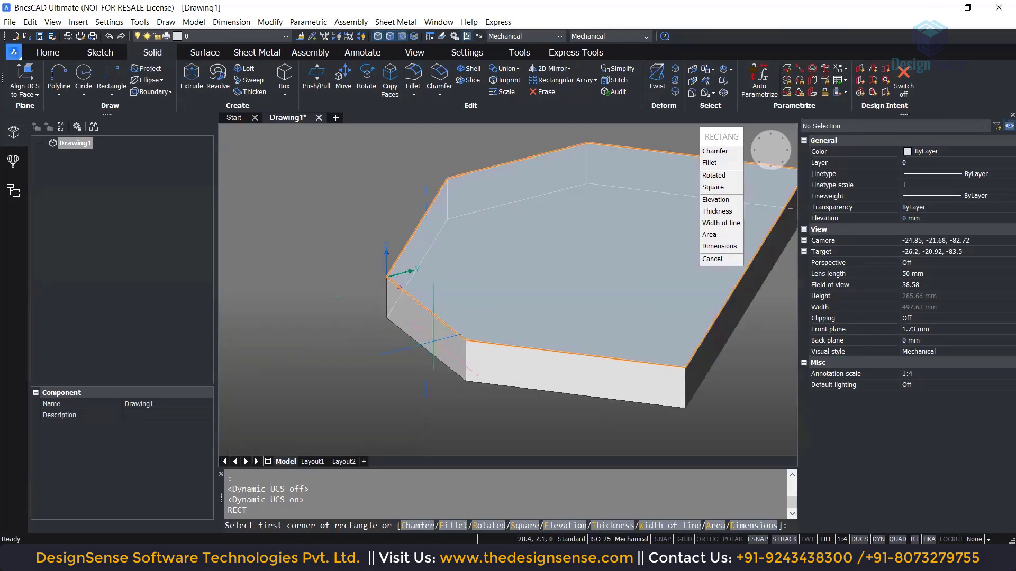
pyautogui.scroll(-2, 441, 339)
pyautogui.keyDown('shift'); pyautogui.moveTo(466, 368); pyautogui.dragTo(459, 365, button='middle'); pyautogui.keyUp('shift')
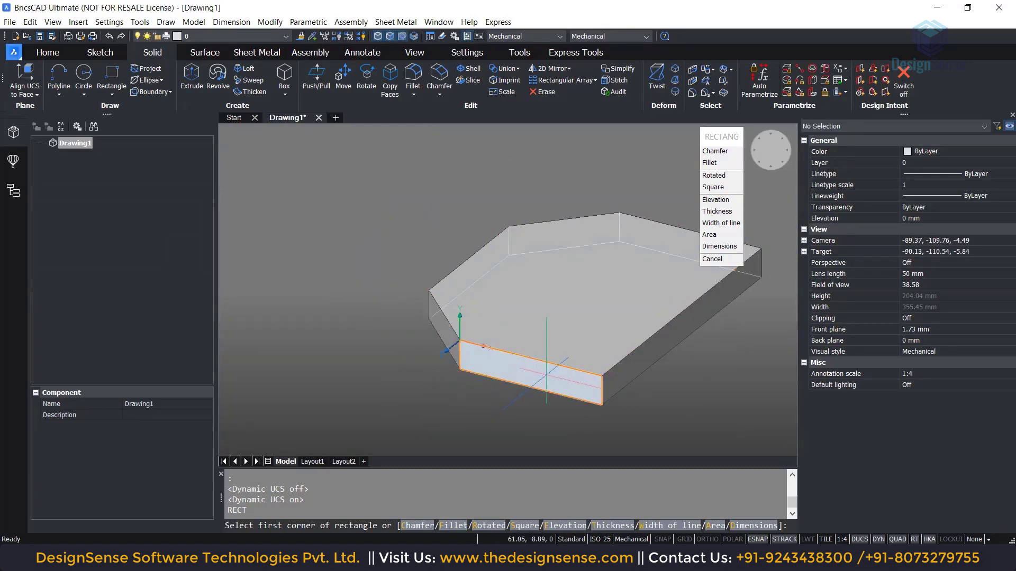
pyautogui.keyDown('shift'); pyautogui.moveTo(538, 387); pyautogui.dragTo(513, 376, button='middle'); pyautogui.keyUp('shift')
pyautogui.moveTo(661, 369); pyautogui.dragTo(562, 396, button='middle')
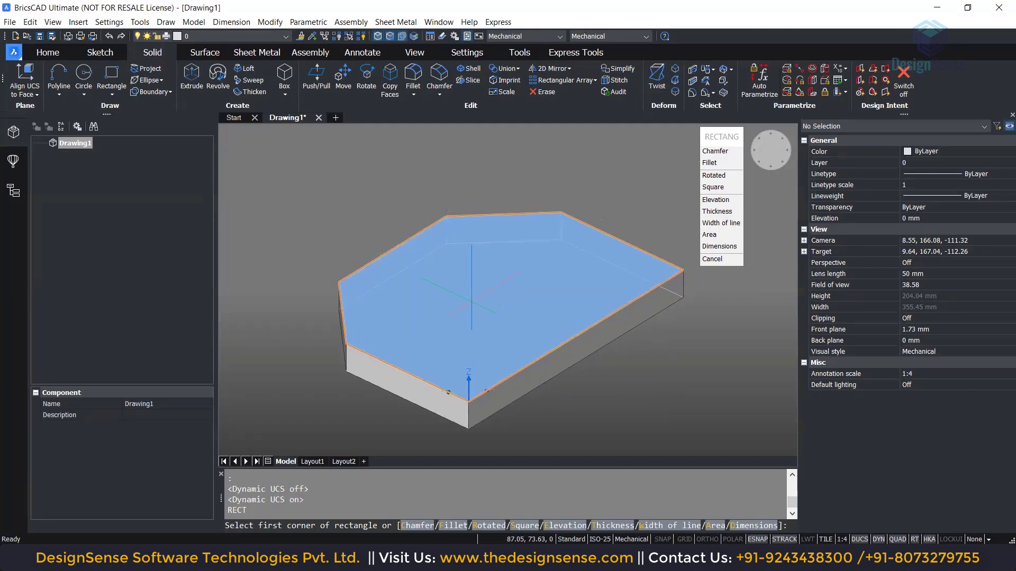
pyautogui.press('Escape')
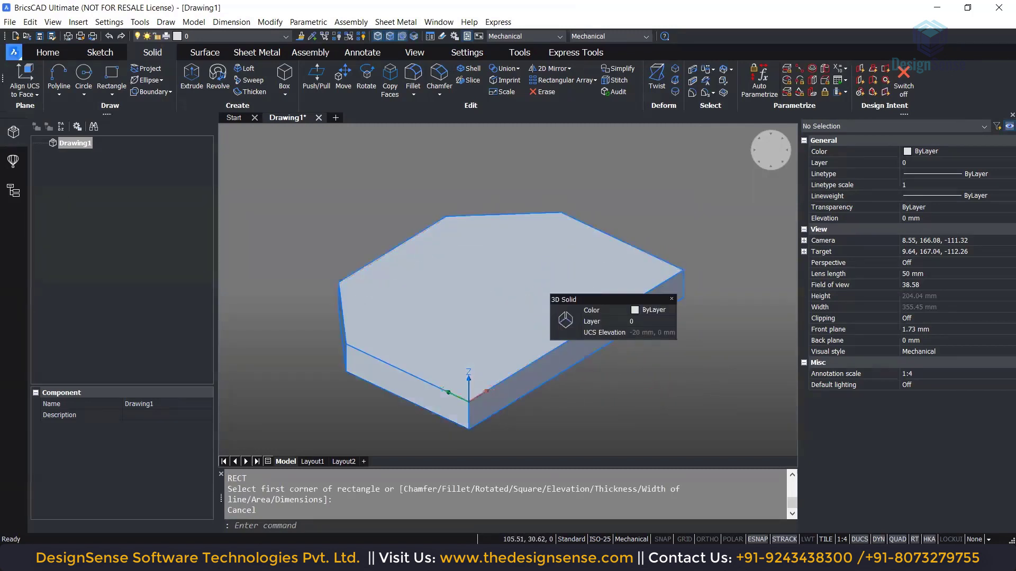
pyautogui.click(544, 315)
pyautogui.press('Escape')
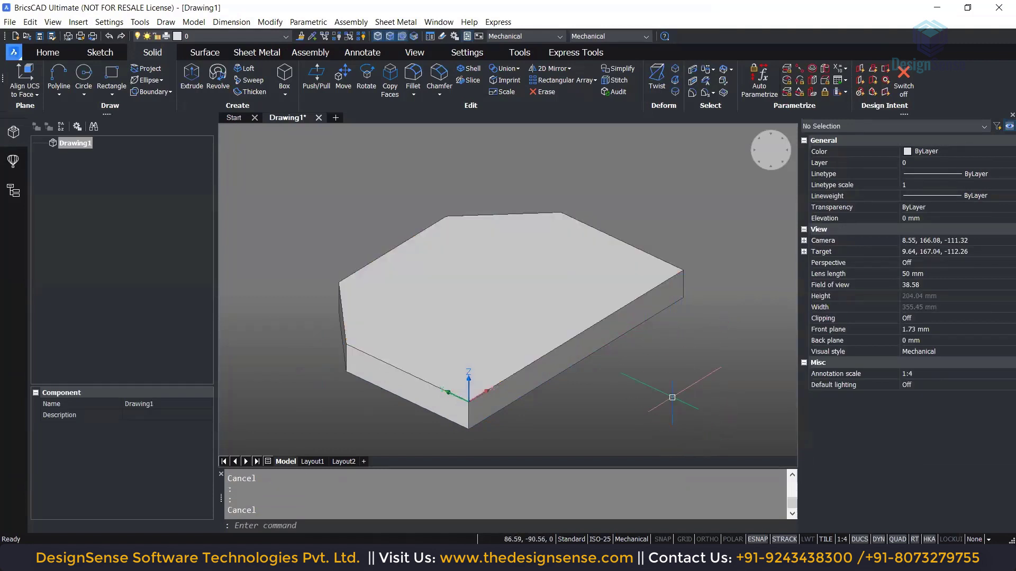
pyautogui.click(580, 313)
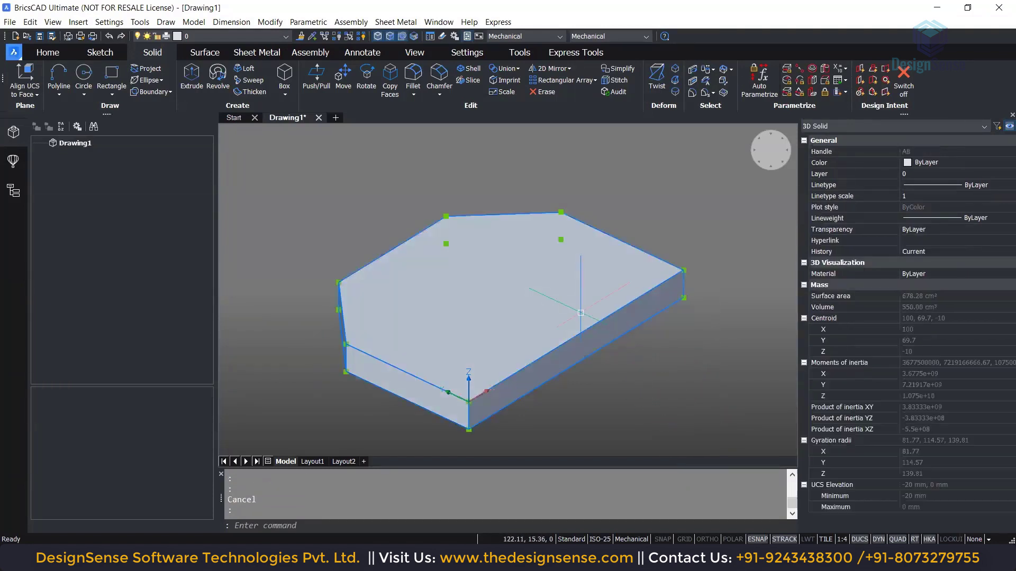
pyautogui.press('Escape')
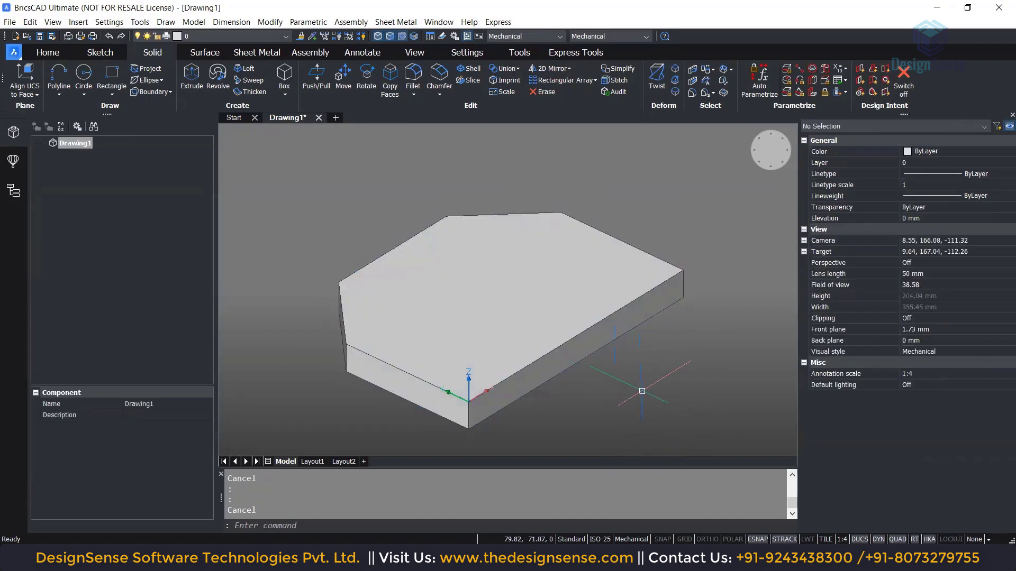
# Change the color of the extruded solid to Green and clear the selection
pyautogui.click(565, 329)
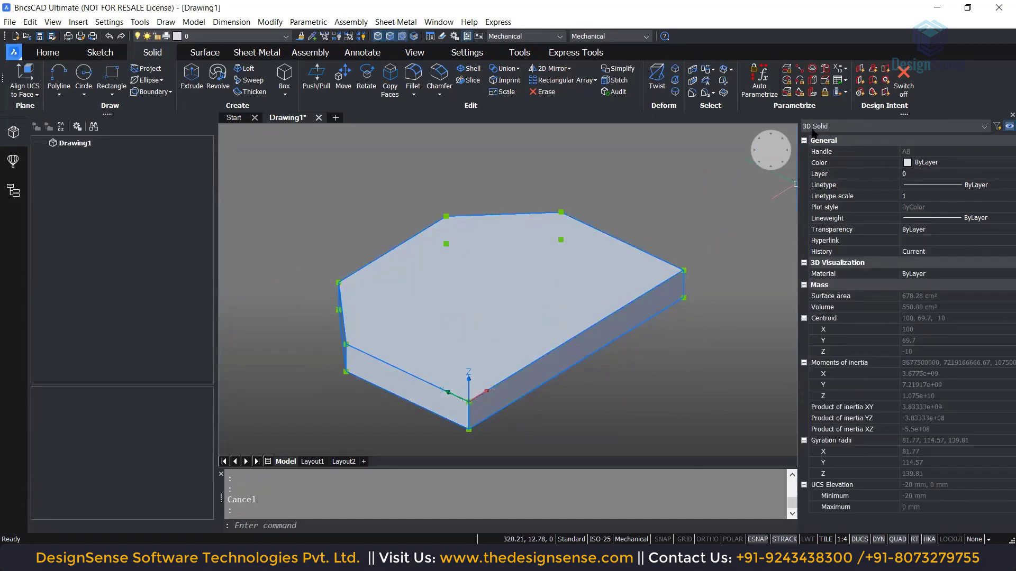
pyautogui.click(939, 162)
pyautogui.click(955, 165)
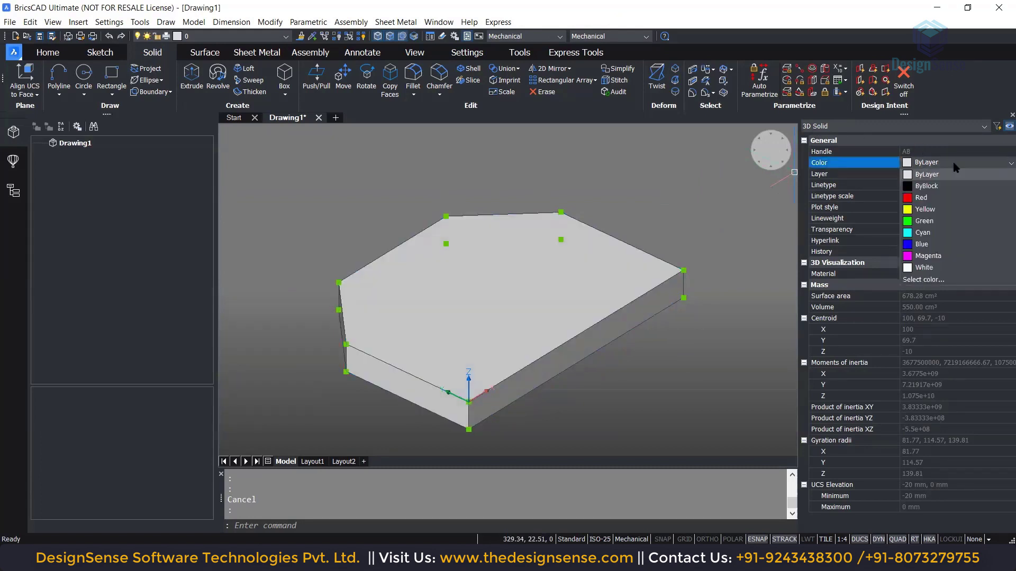
pyautogui.click(936, 219)
pyautogui.press('Escape')
# Inspect the Color property of the extruded solid while it is selected, without changing it
pyautogui.scroll(1, 578, 392)
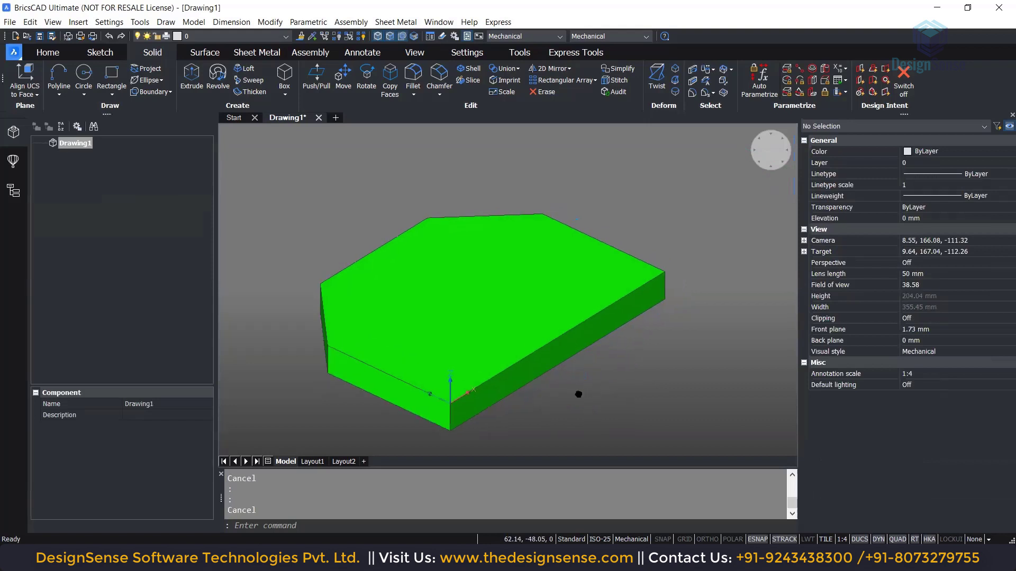
pyautogui.scroll(-1, 581, 386)
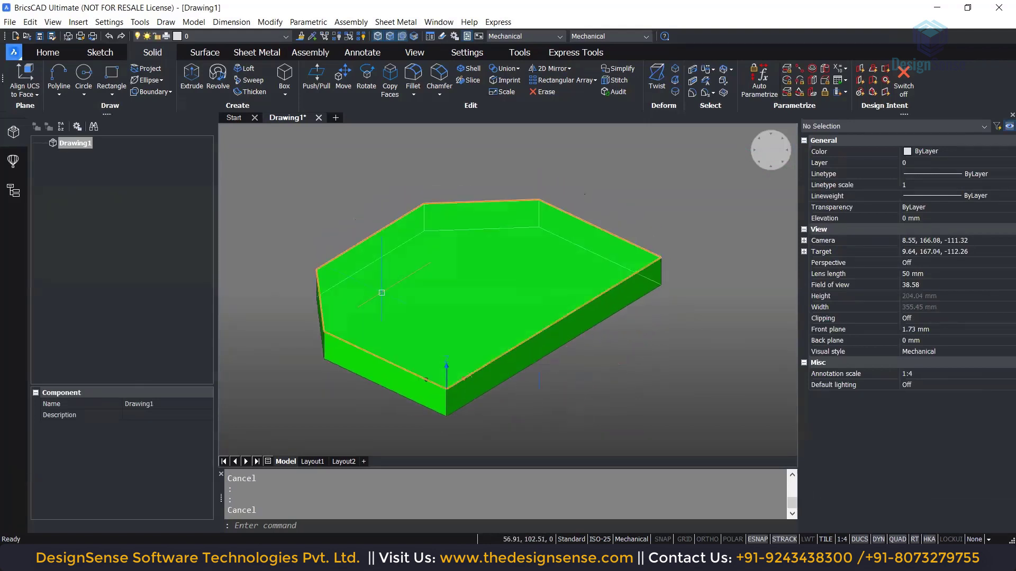
pyautogui.scroll(-2, 624, 389)
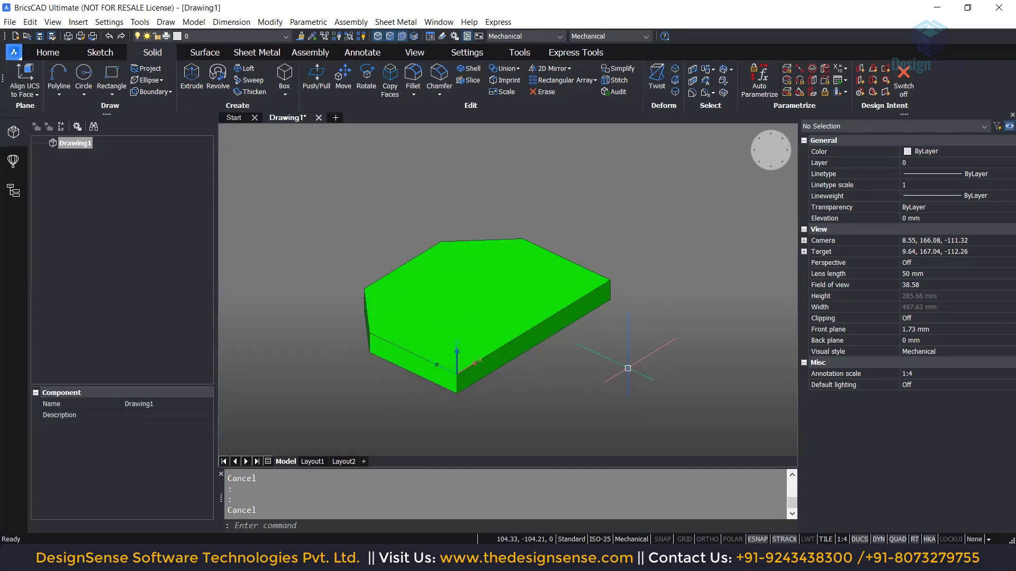
pyautogui.click(534, 314)
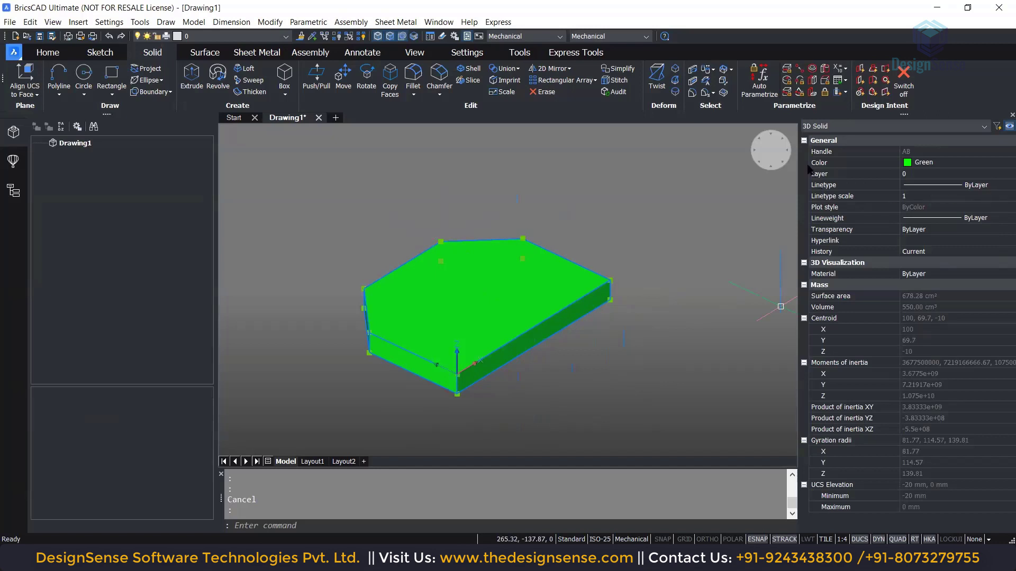
pyautogui.click(950, 163)
pyautogui.click(951, 162)
pyautogui.click(950, 162)
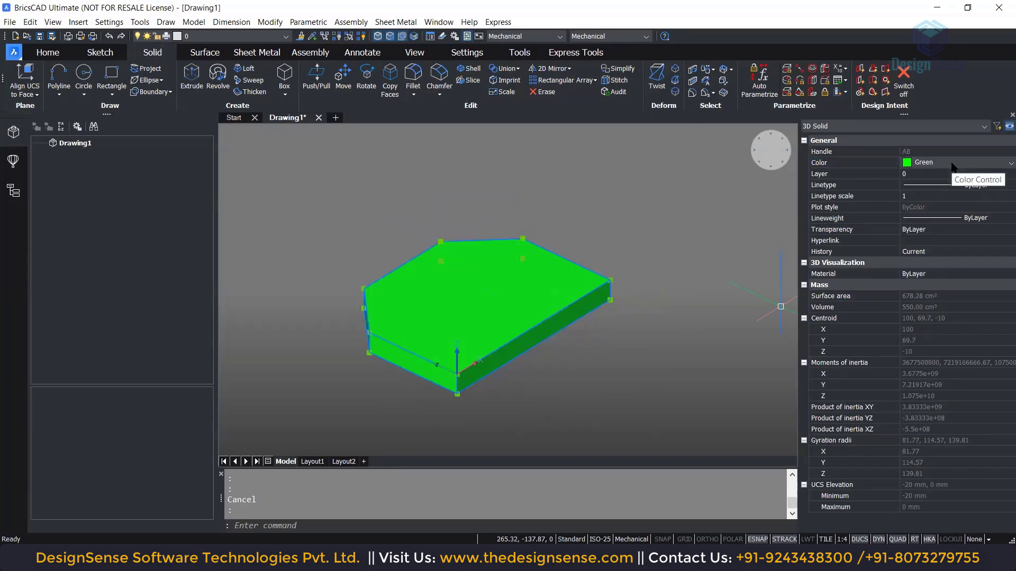
pyautogui.moveTo(618, 385); pyautogui.dragTo(631, 388, button='middle')
pyautogui.press('Escape')
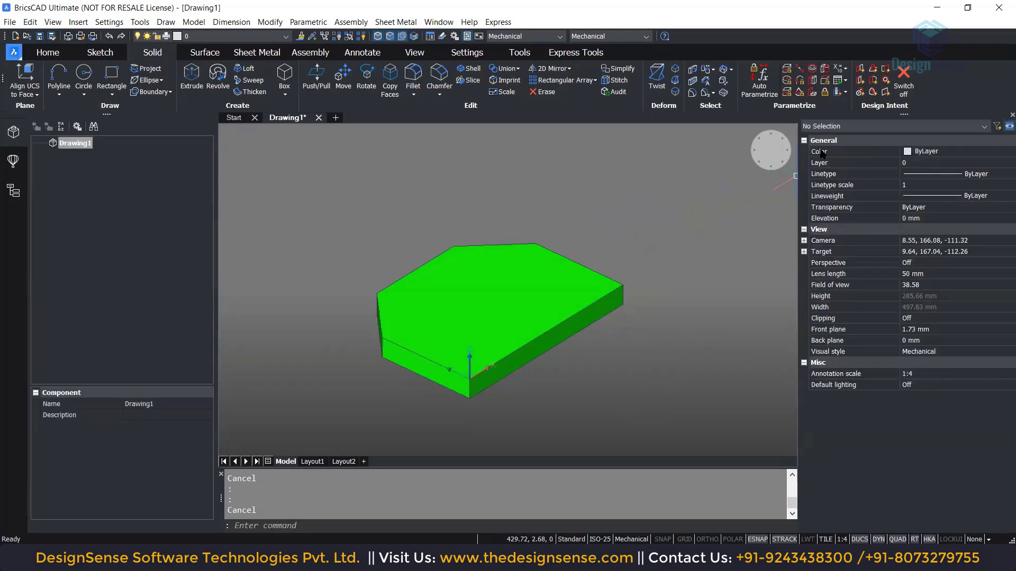
# Set the drawing's current color to ByBlock with nothing selected
pyautogui.click(947, 153)
pyautogui.click(947, 152)
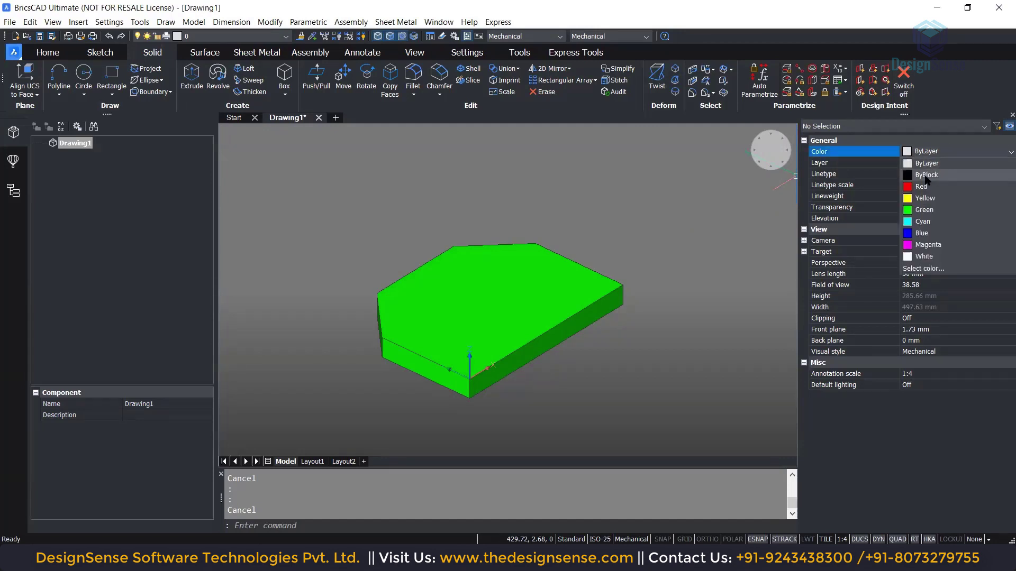
pyautogui.click(935, 180)
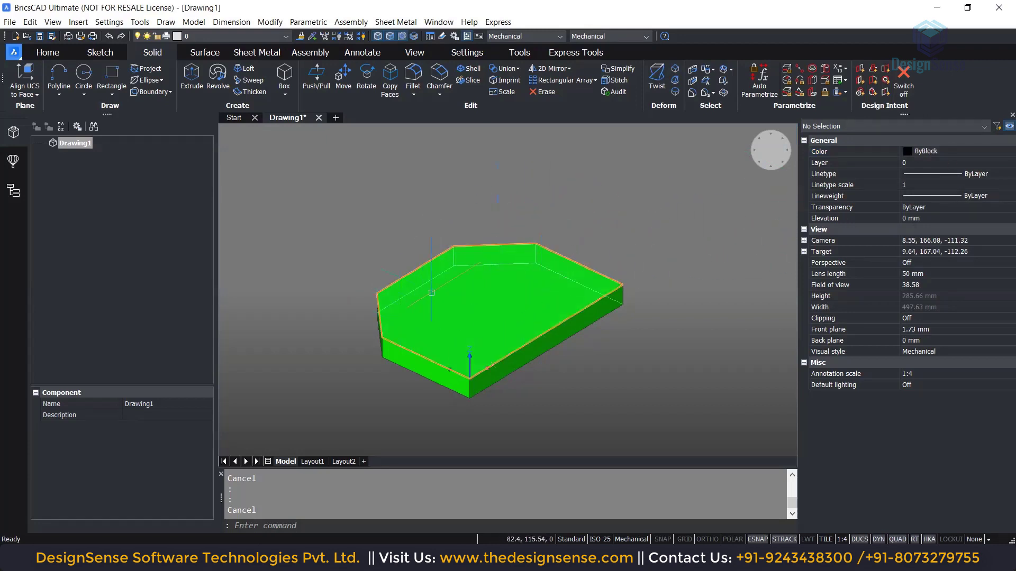
pyautogui.moveTo(503, 326)
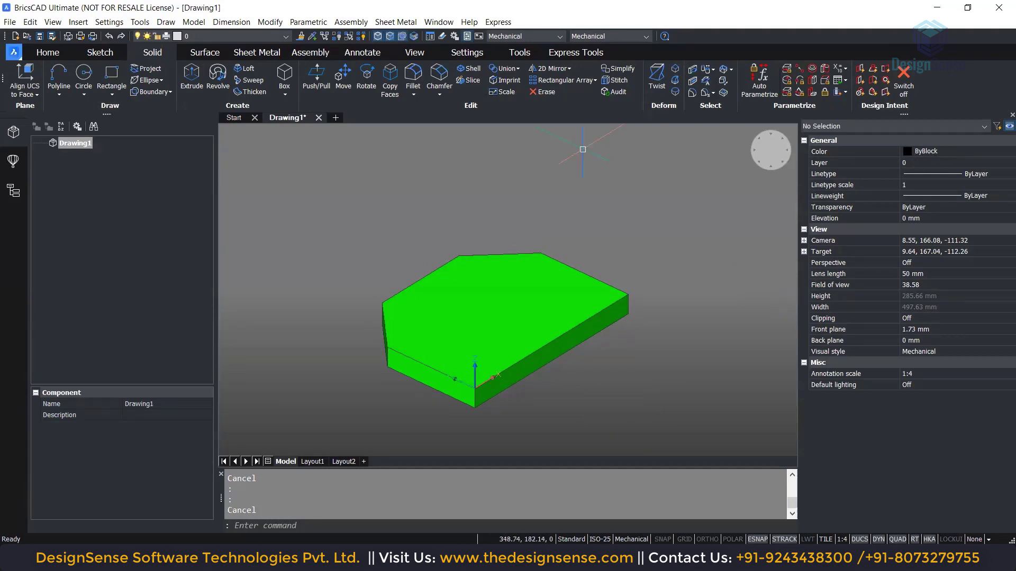
pyautogui.write('RECT')
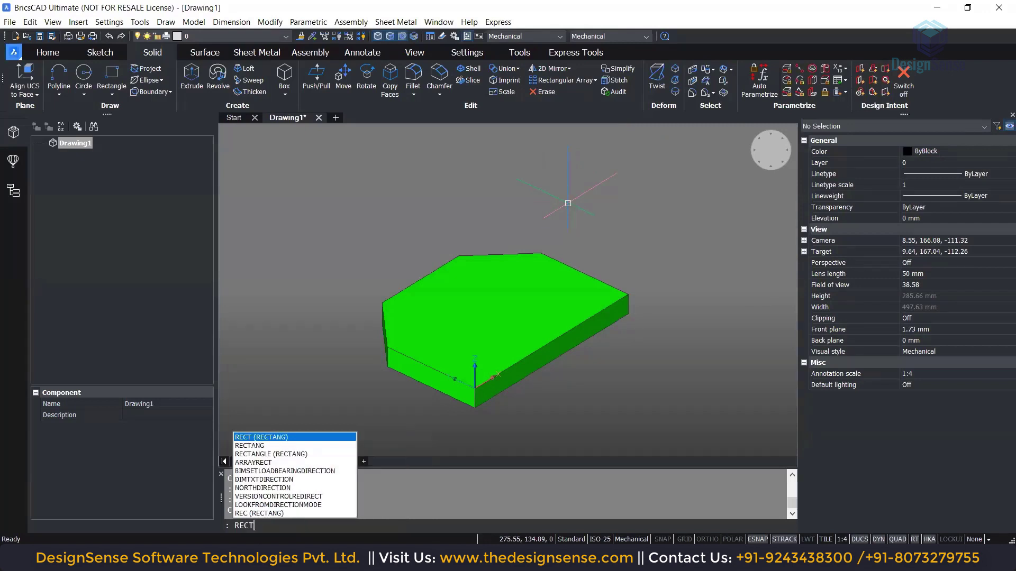
pyautogui.press('Return')
pyautogui.moveTo(654, 389); pyautogui.dragTo(628, 378, button='middle')
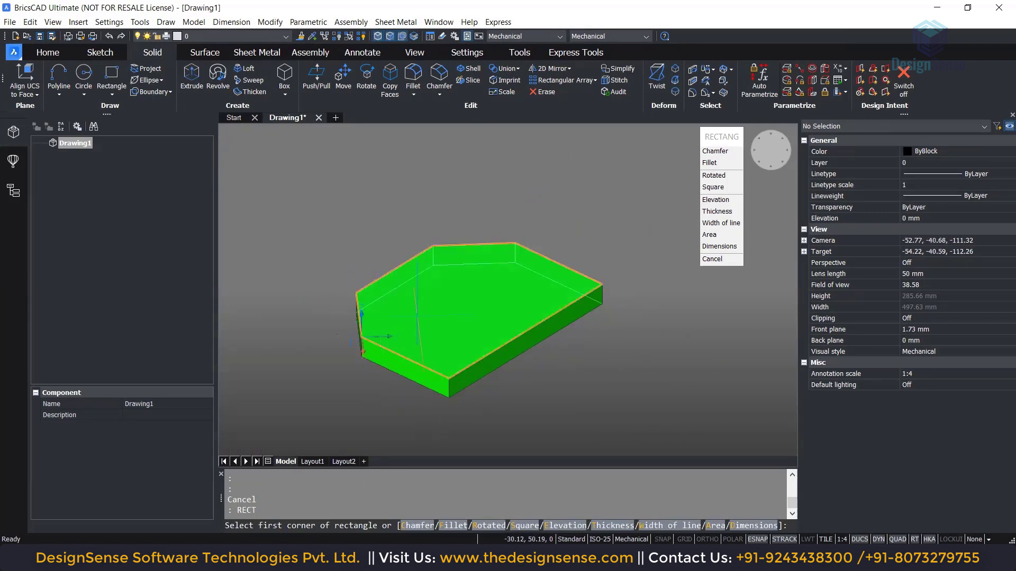
pyautogui.scroll(2, 473, 317)
pyautogui.scroll(-2, 471, 334)
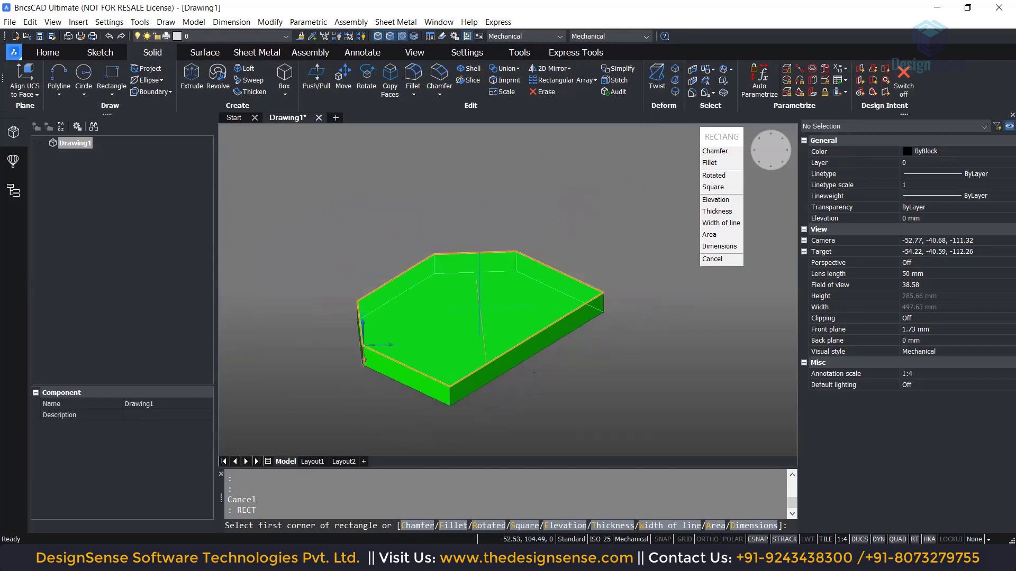
pyautogui.press('Escape')
# Draw a 20 by 60 mm rectangle on the top face of the green solid
pyautogui.moveTo(462, 339)
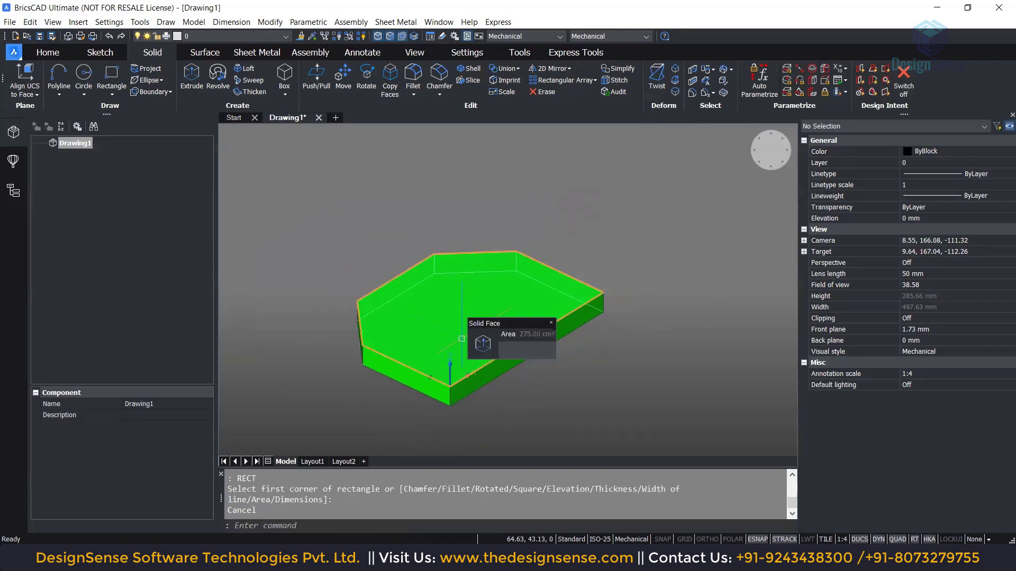
pyautogui.write('rect')
pyautogui.press('Return')
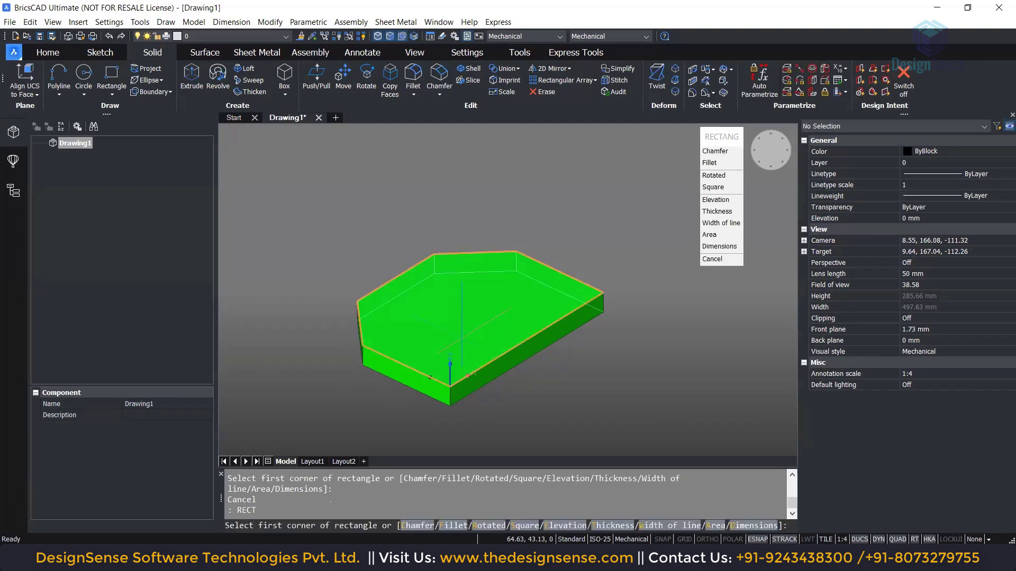
pyautogui.scroll(2, 459, 335)
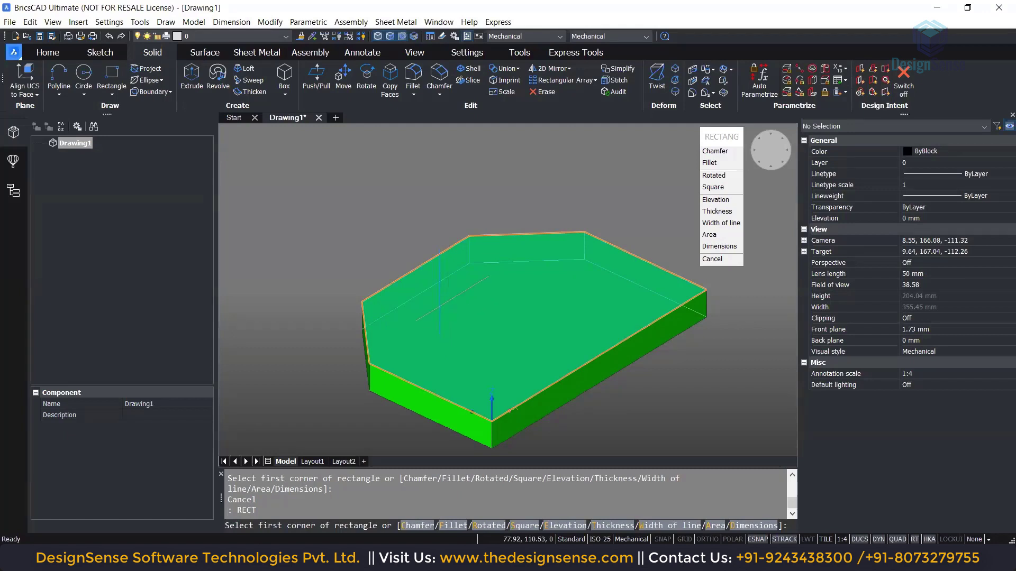
pyautogui.click(445, 312)
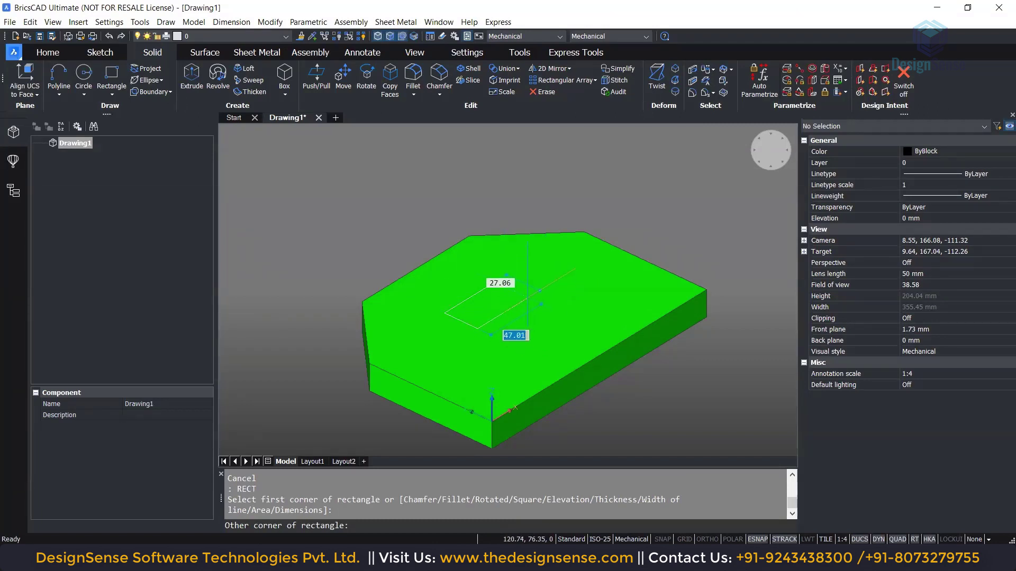
pyautogui.press('Tab')
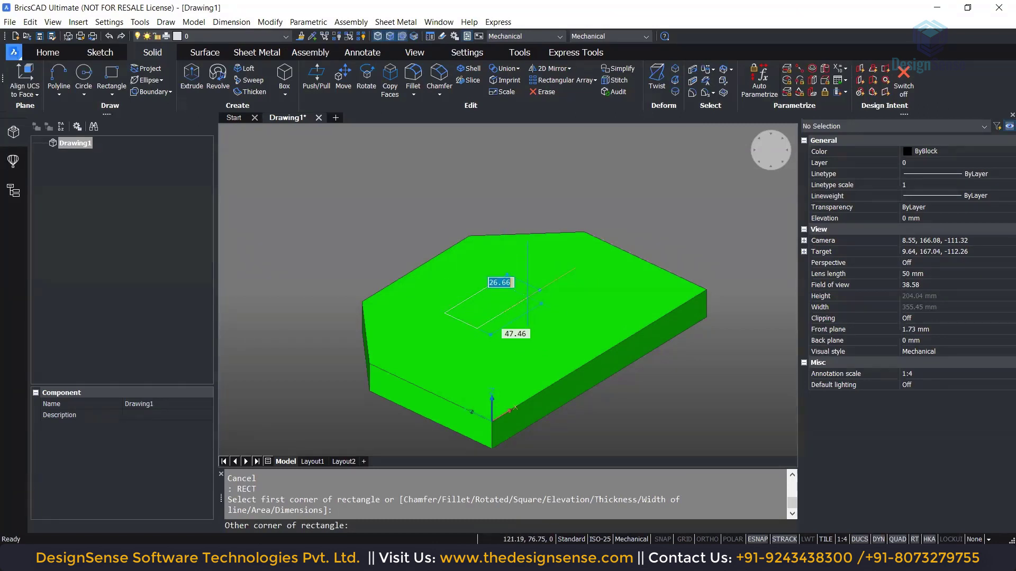
pyautogui.write('20')
pyautogui.press('Tab')
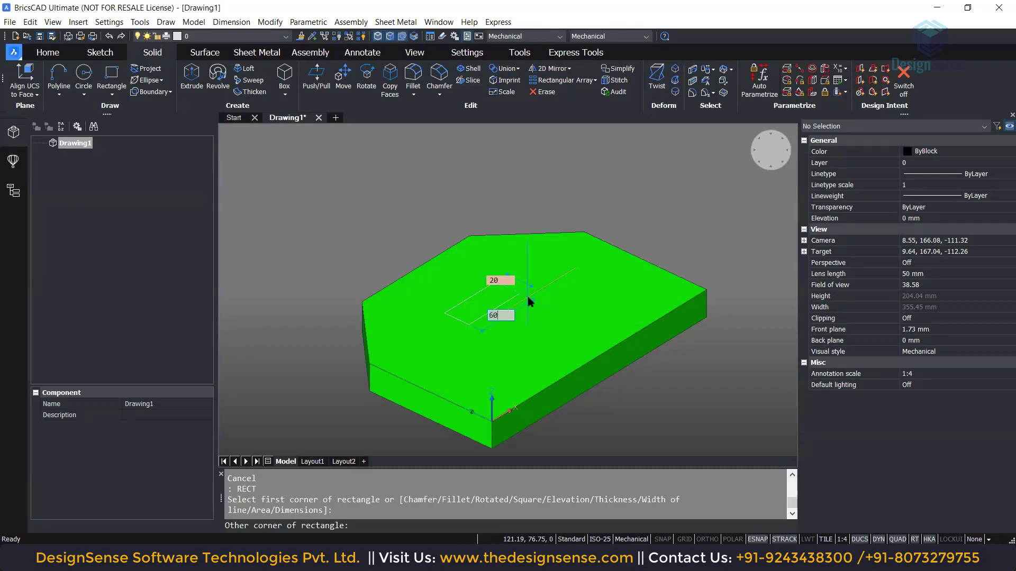
pyautogui.press('Return')
pyautogui.press('Escape')
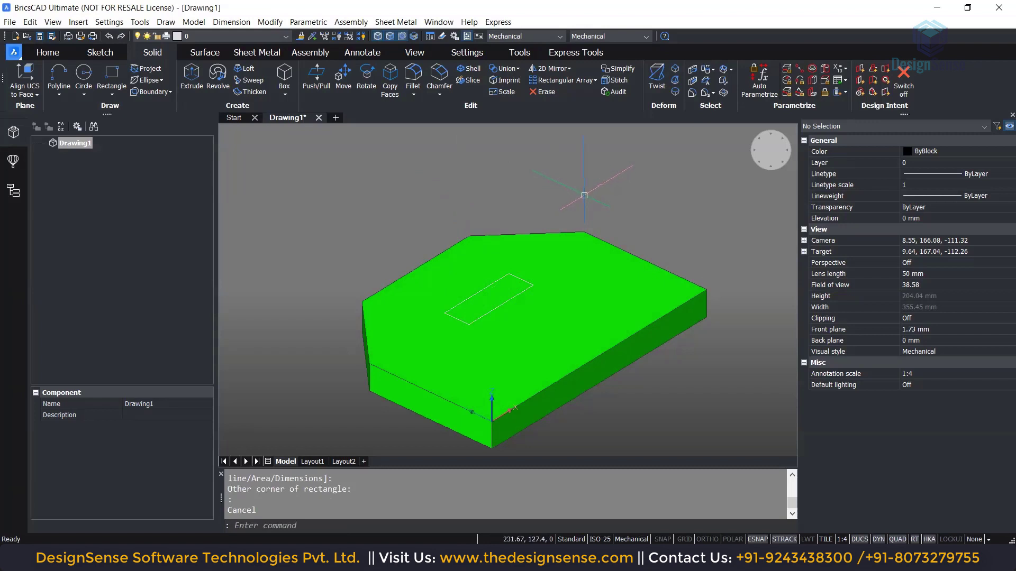
# Move the rectangle from the midpoint of its long side nearest the slanted 100 mm top edge onto that edge's midpoint
pyautogui.scroll(2, 515, 325)
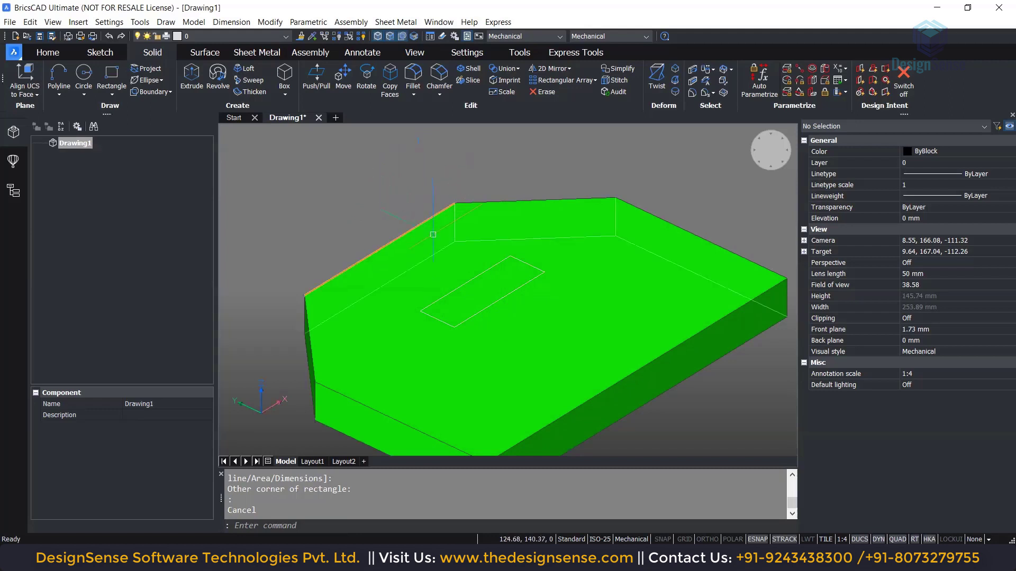
pyautogui.moveTo(467, 287)
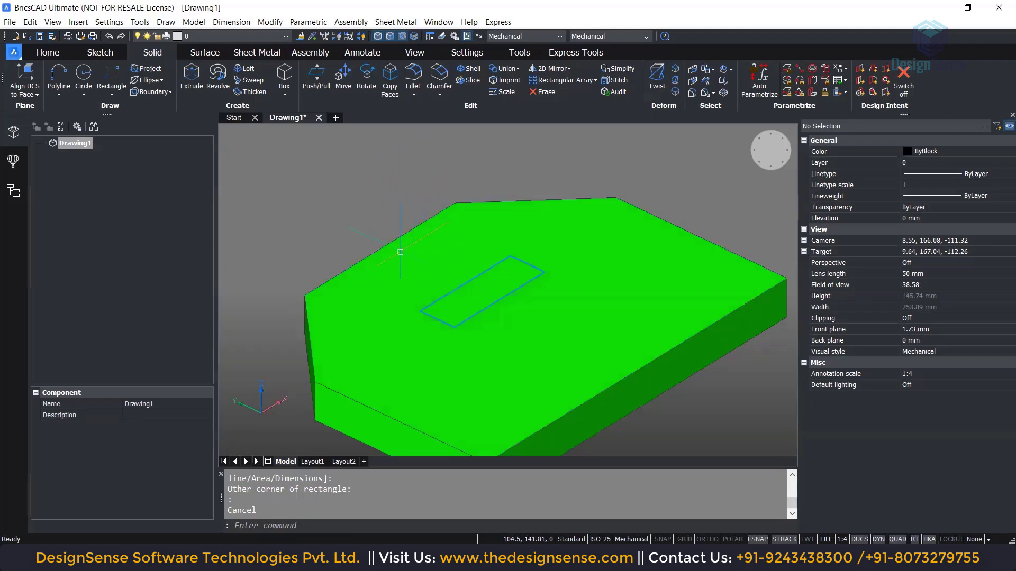
pyautogui.moveTo(390, 246)
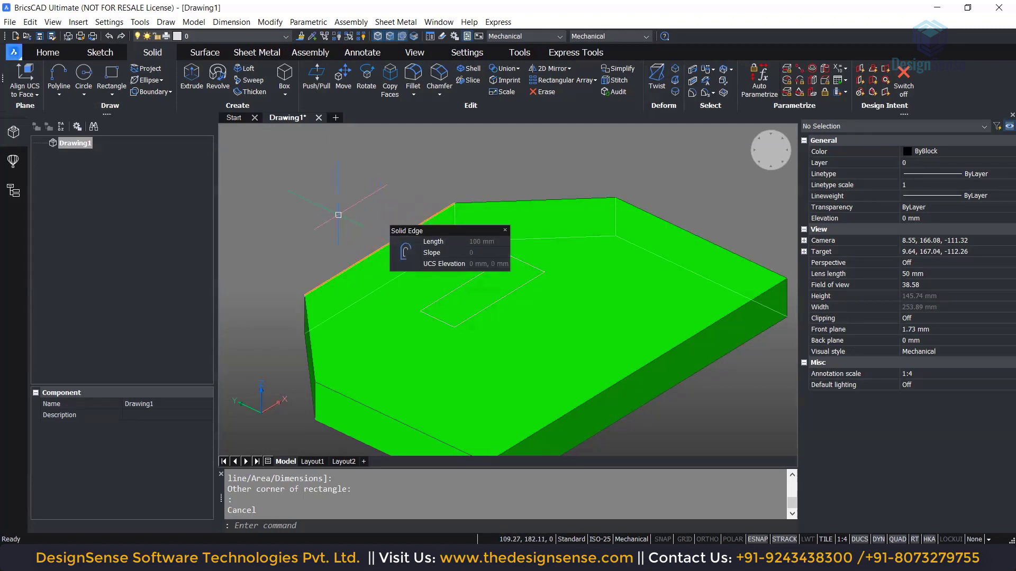
pyautogui.scroll(-2, 339, 215)
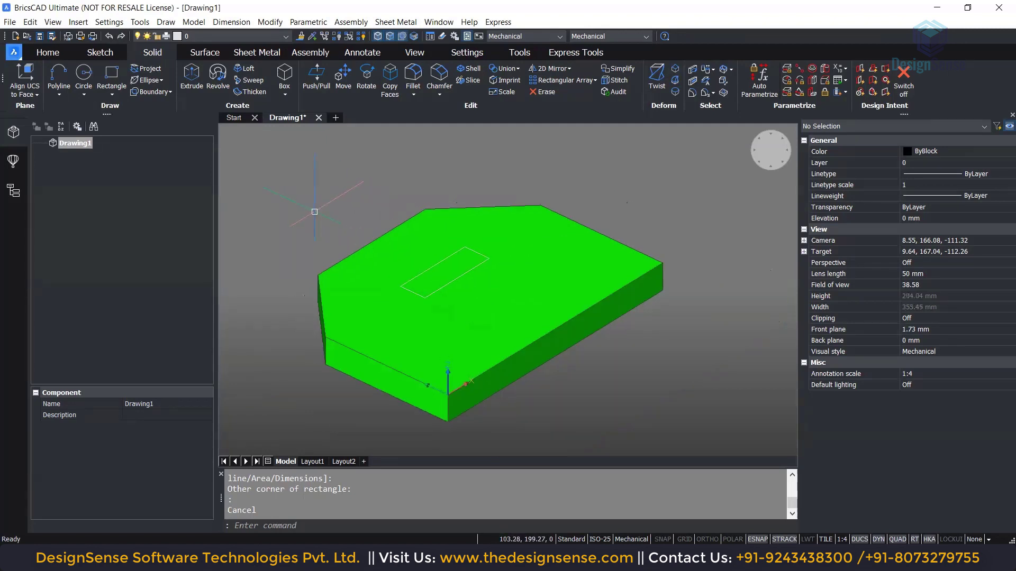
pyautogui.write('m')
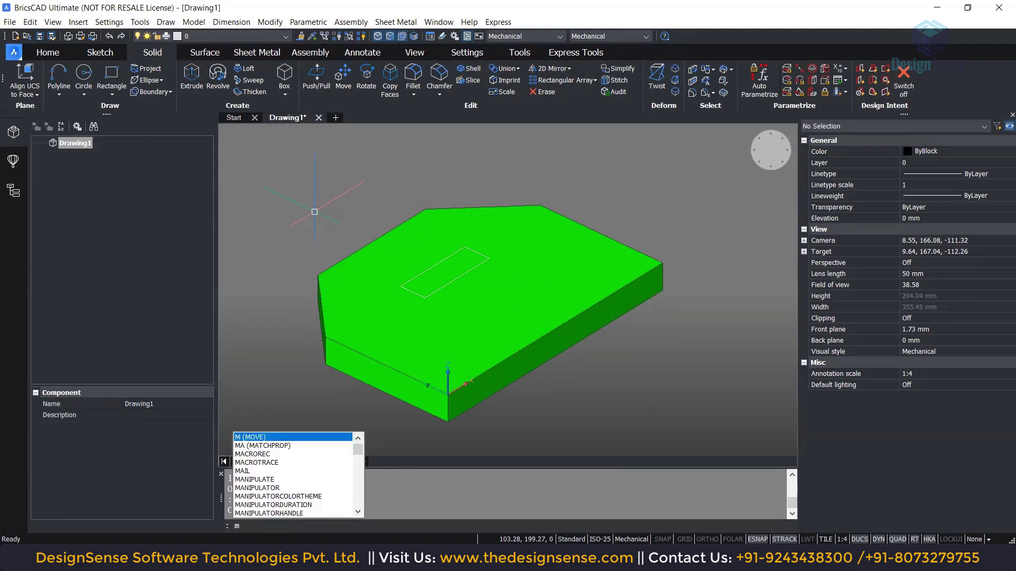
pyautogui.press('Return')
pyautogui.scroll(2, 412, 277)
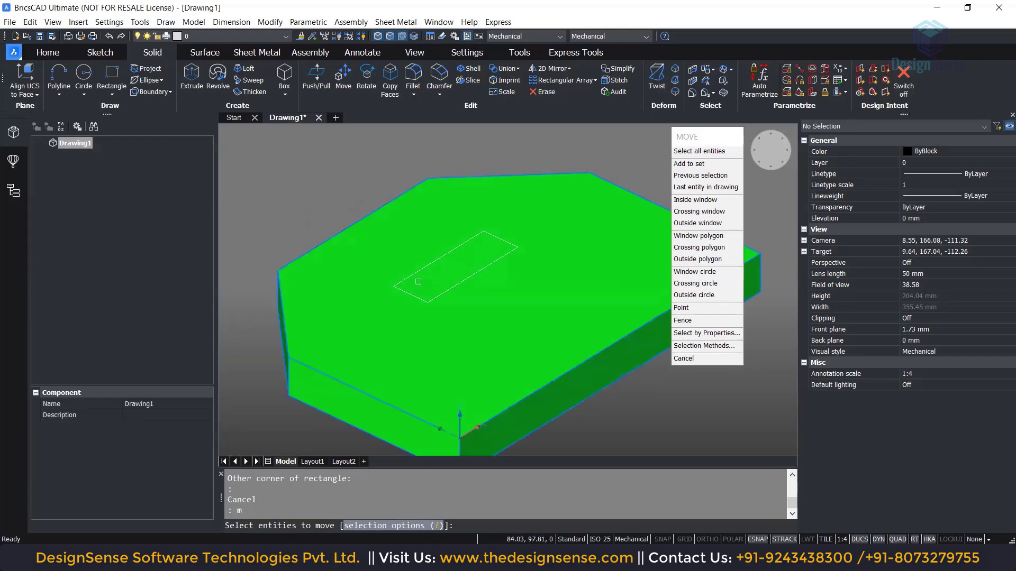
pyautogui.click(427, 264)
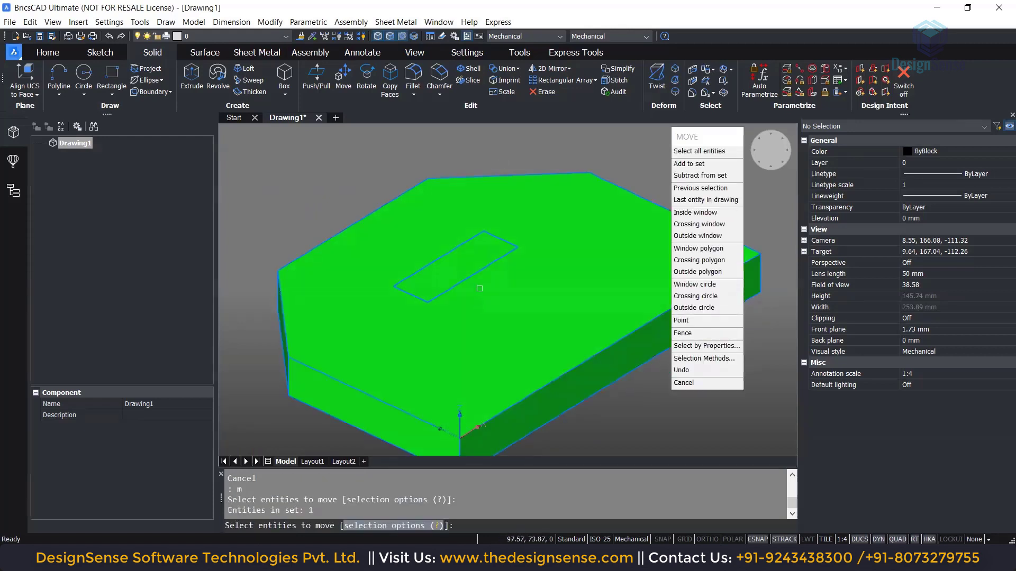
pyautogui.scroll(2, 420, 316)
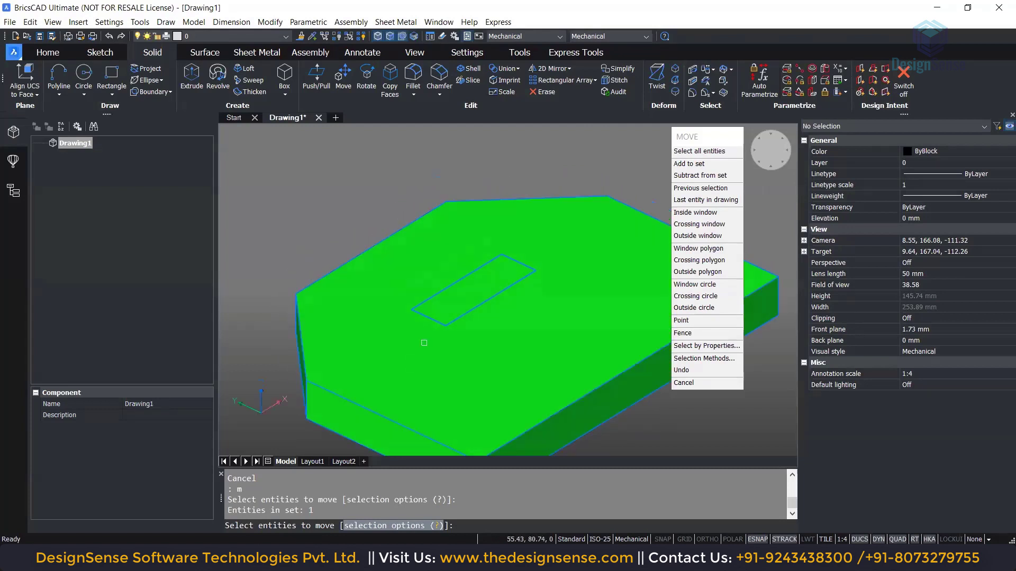
pyautogui.scroll(2, 436, 329)
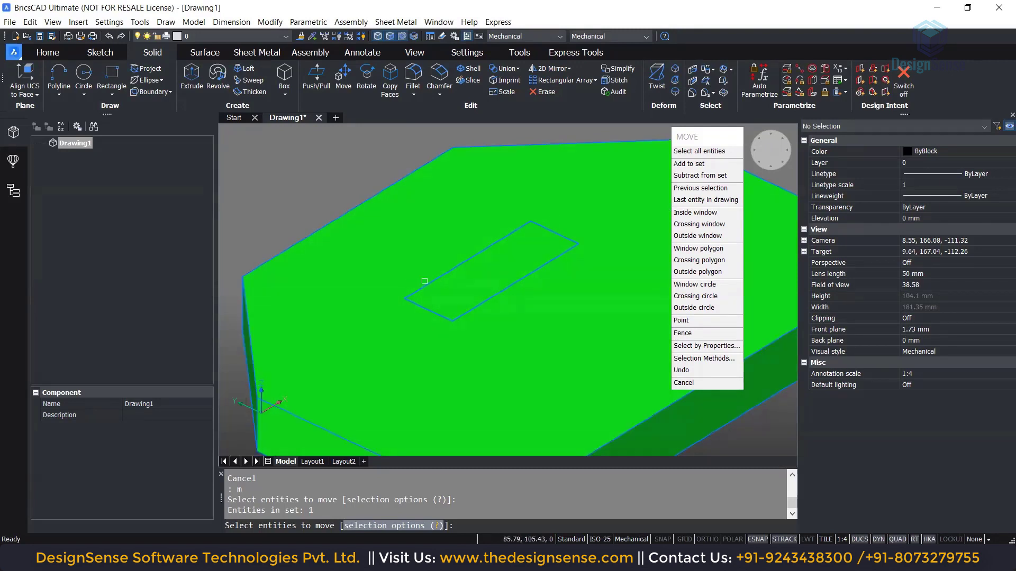
pyautogui.press('Return')
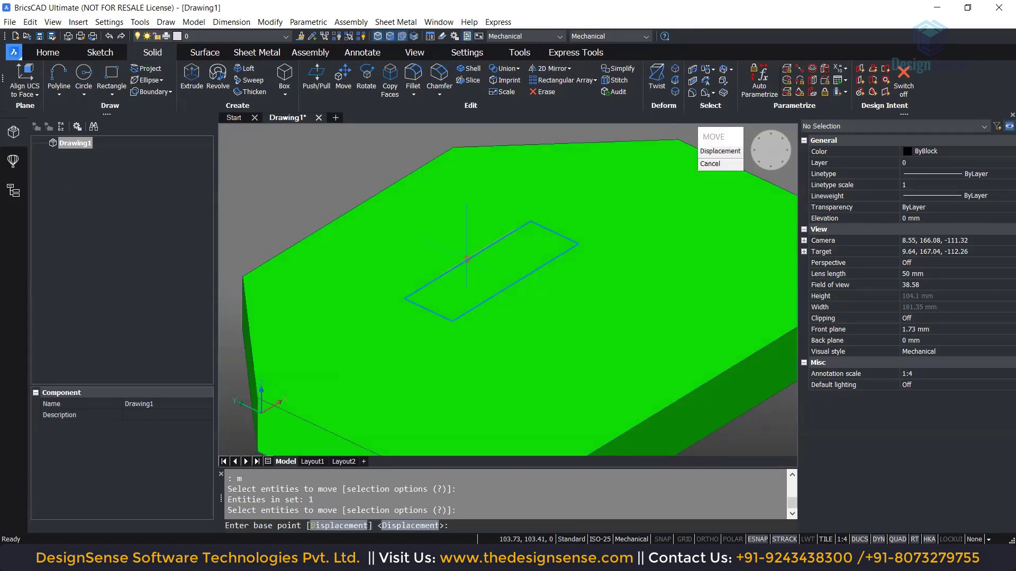
pyautogui.click(466, 260)
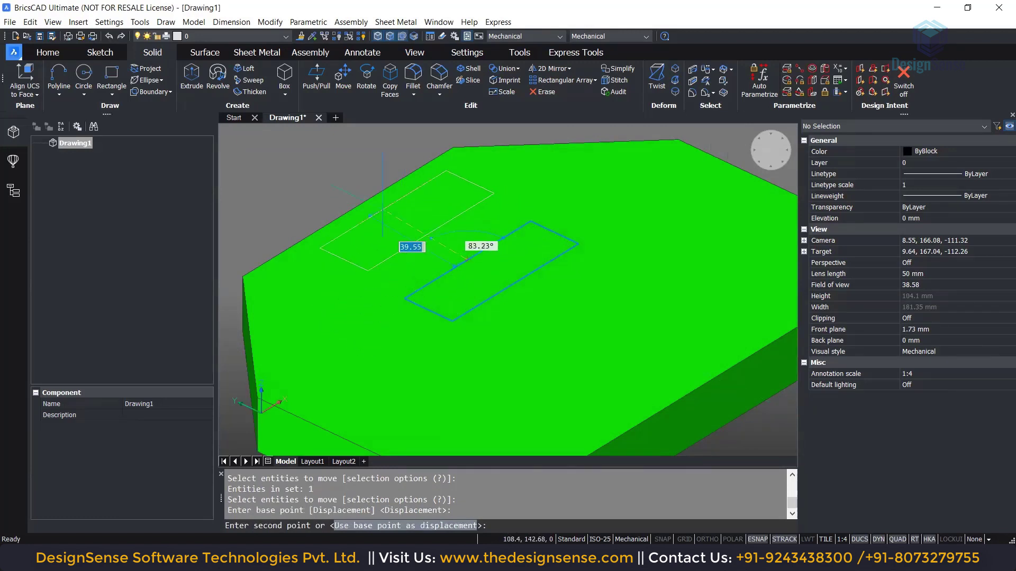
pyautogui.click(347, 210)
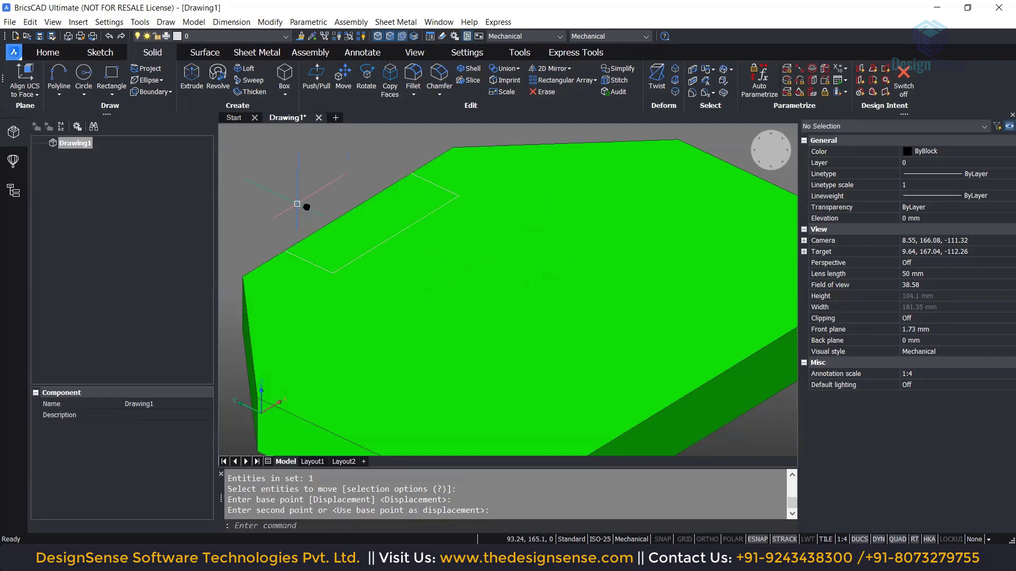
pyautogui.moveTo(298, 203); pyautogui.dragTo(354, 200, button='middle')
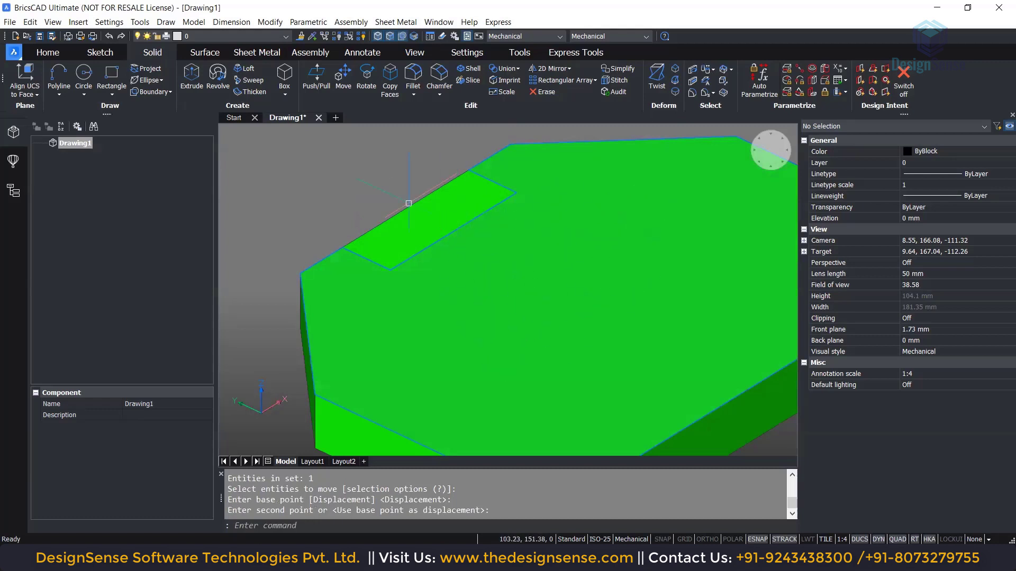
pyautogui.moveTo(531, 272)
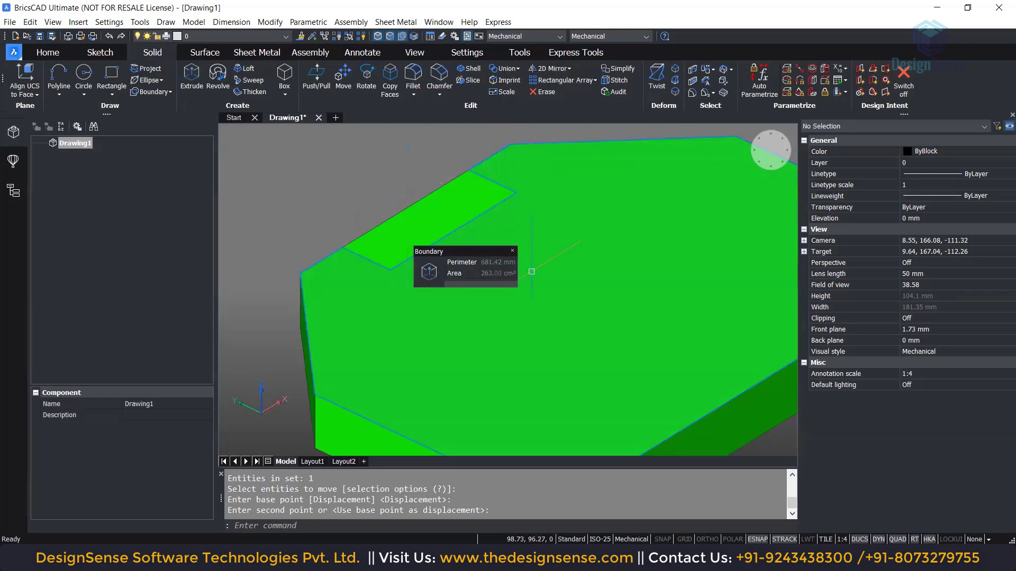
pyautogui.scroll(-2, 556, 284)
pyautogui.moveTo(564, 295); pyautogui.dragTo(472, 295, button='middle')
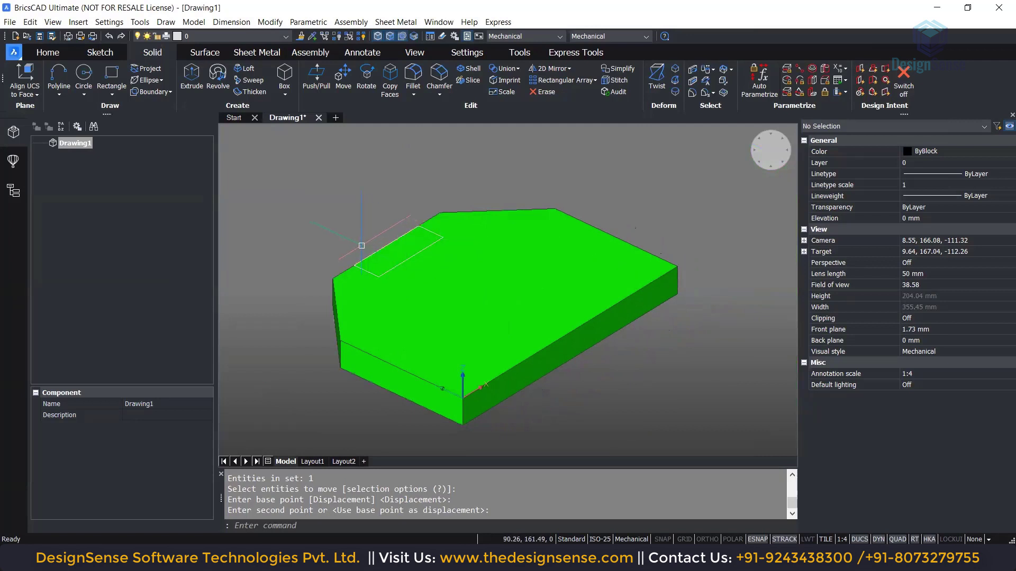
pyautogui.scroll(1, 353, 242)
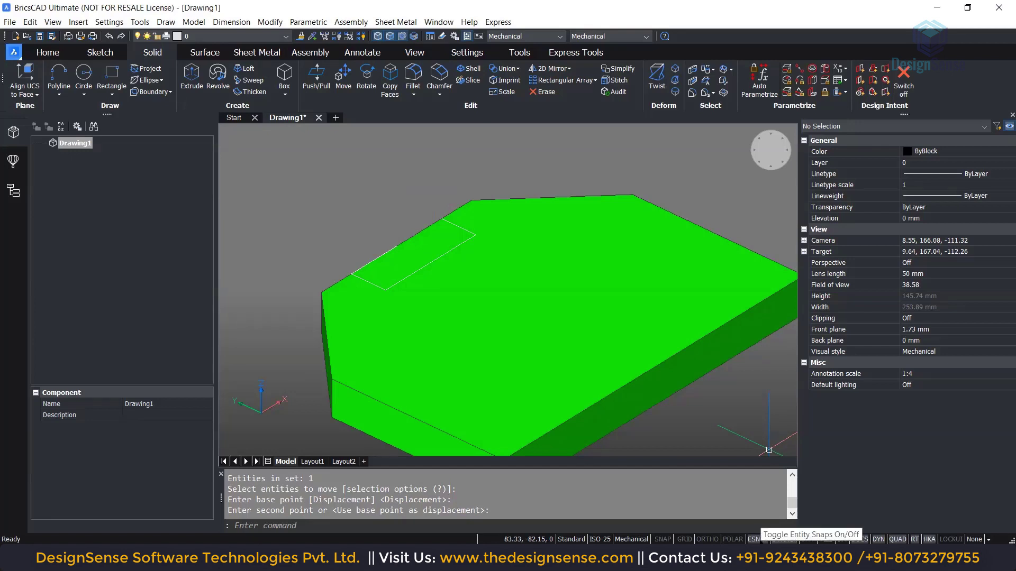
# Examine which 2D entity snap modes are enabled in the entity snap settings, leaving them unchanged
pyautogui.rightClick(757, 539)
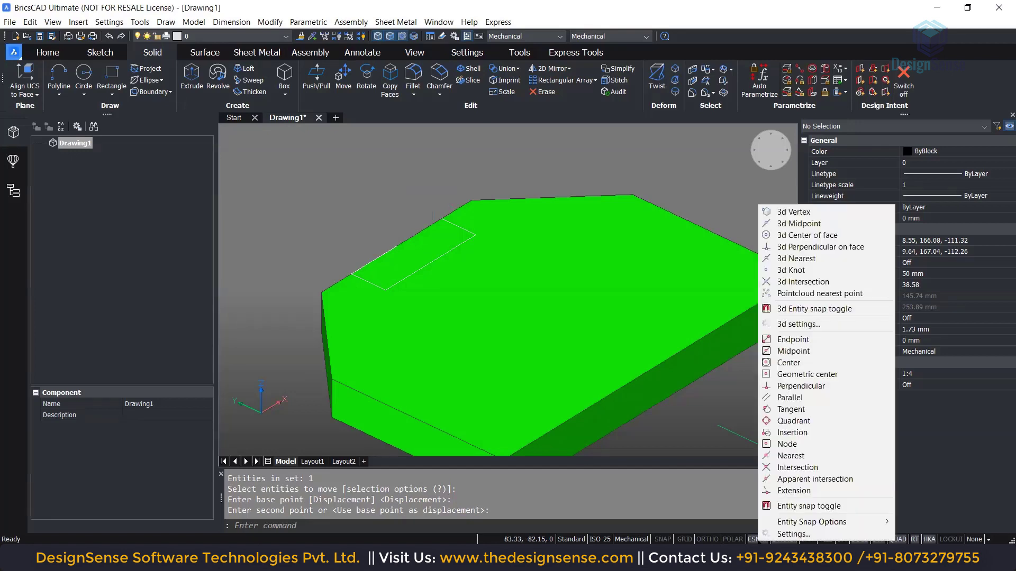
pyautogui.click(793, 535)
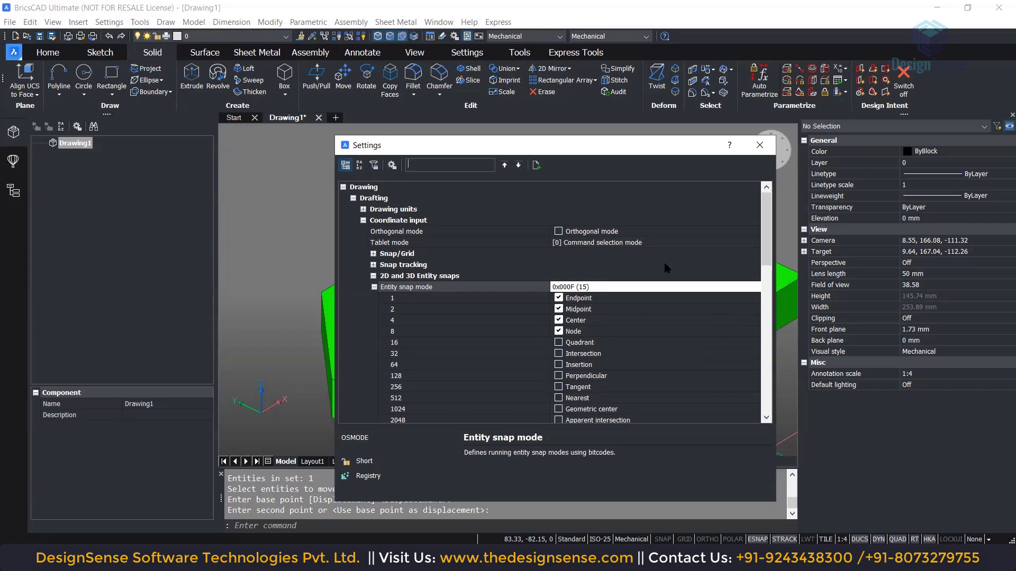
pyautogui.click(759, 145)
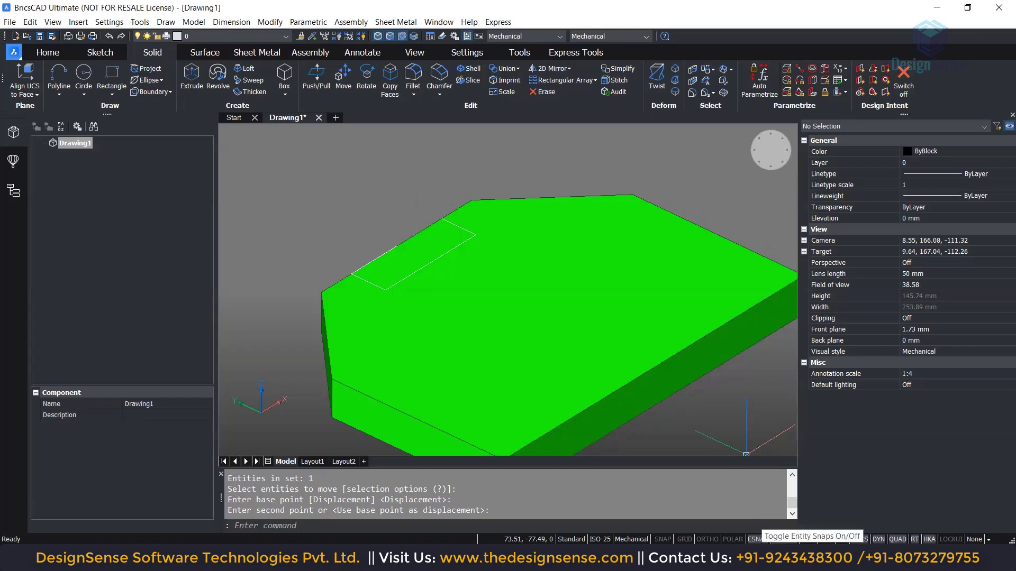
pyautogui.rightClick(762, 552)
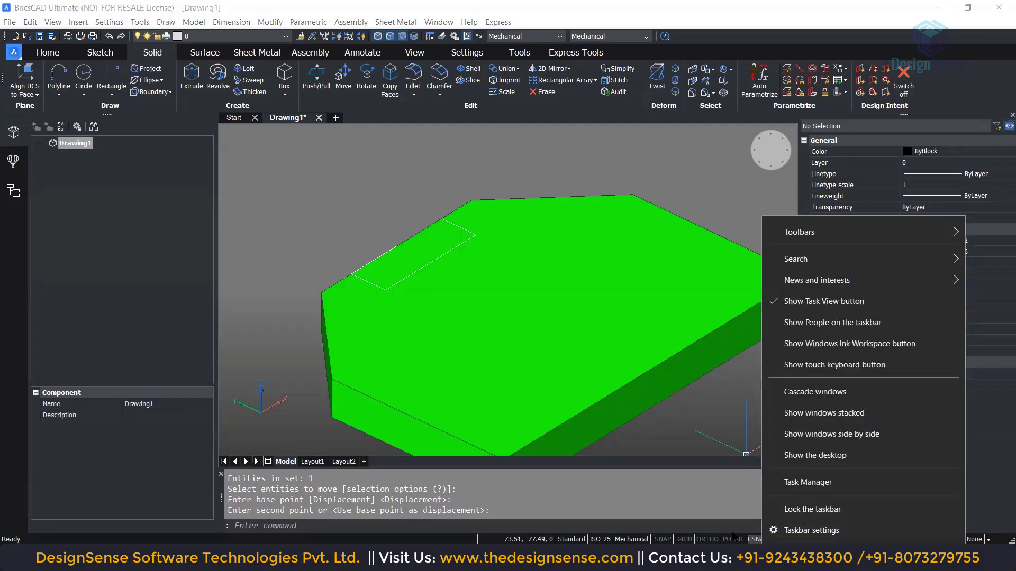
pyautogui.click(751, 540)
pyautogui.rightClick(752, 539)
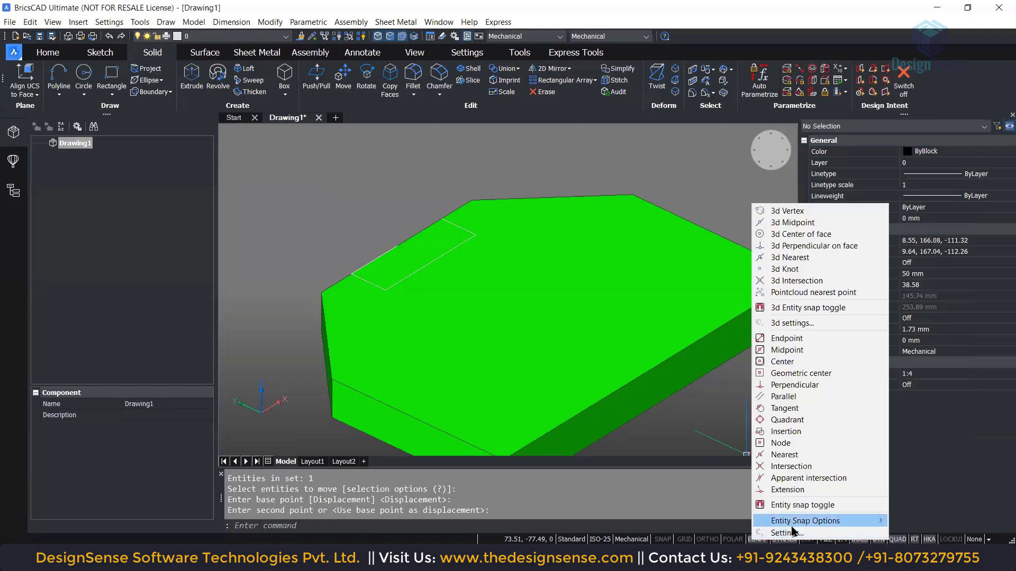
pyautogui.click(768, 502)
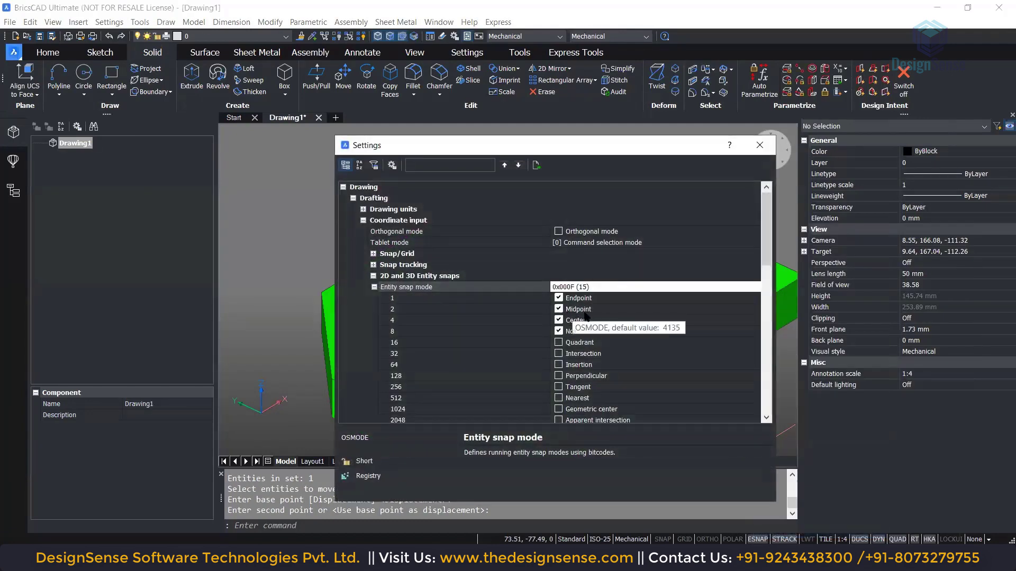
pyautogui.click(761, 151)
pyautogui.scroll(-3, 490, 263)
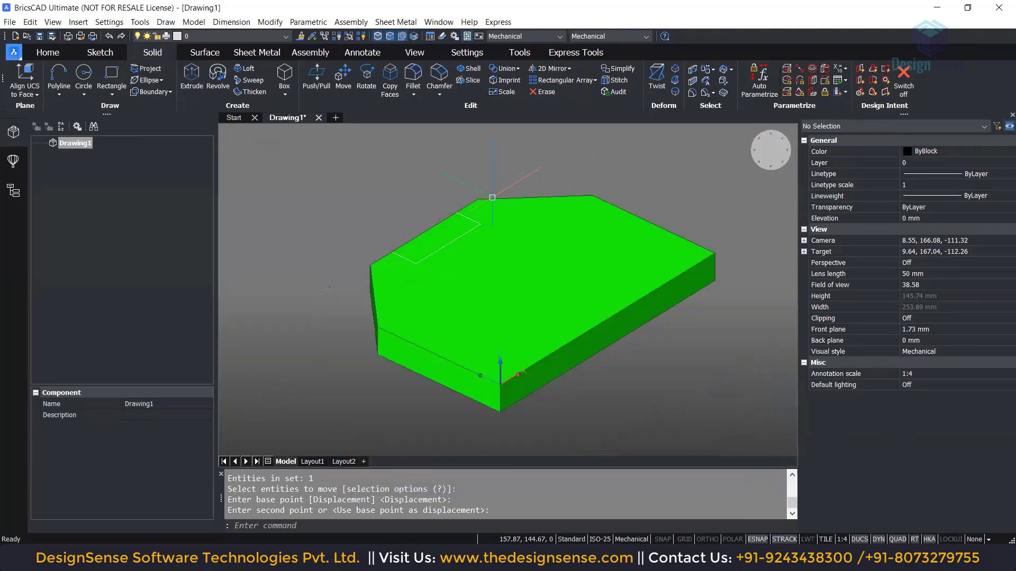
pyautogui.scroll(2, 487, 236)
pyautogui.moveTo(433, 195); pyautogui.dragTo(436, 243, button='middle')
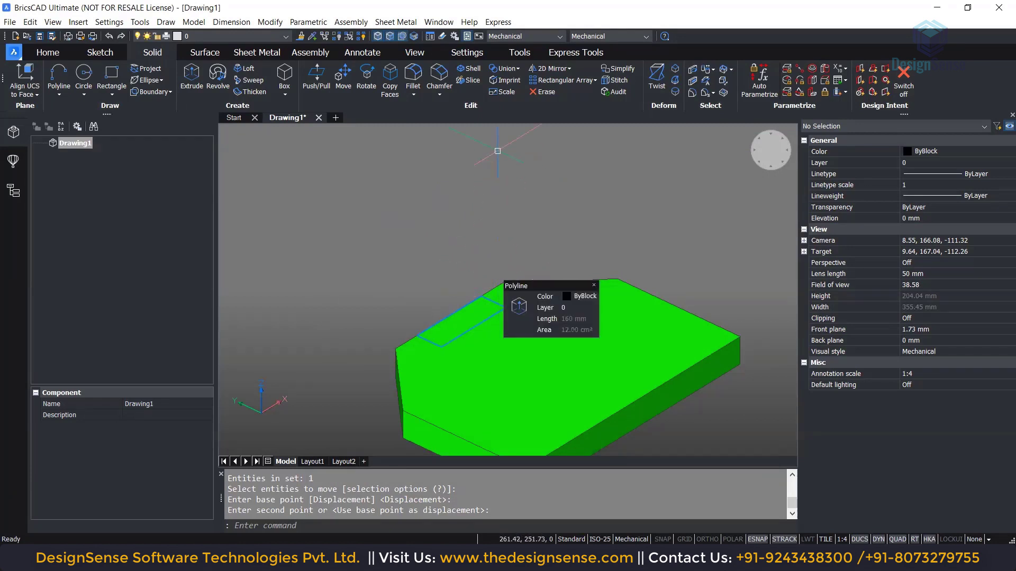
pyautogui.scroll(-2, 479, 180)
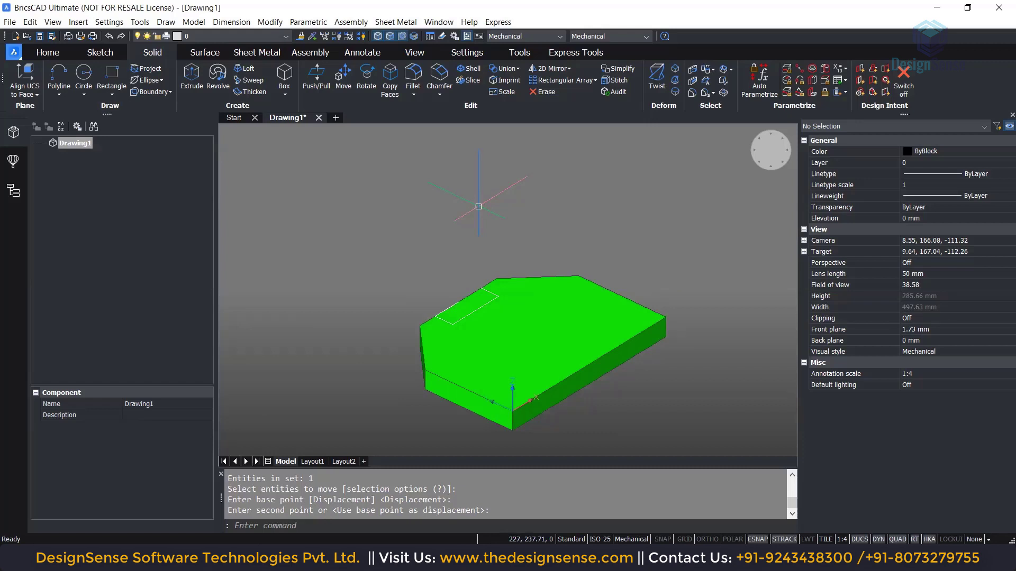
# Extrude the 20 by 60 mm rectangle upward from the base's top face by 150 mm as a solid
pyautogui.click(191, 83)
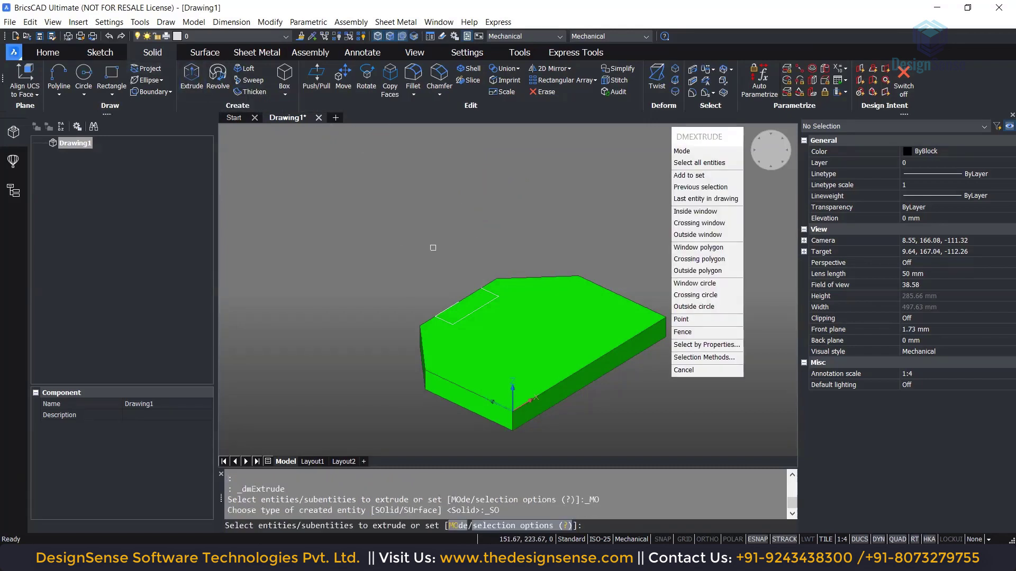
pyautogui.click(477, 308)
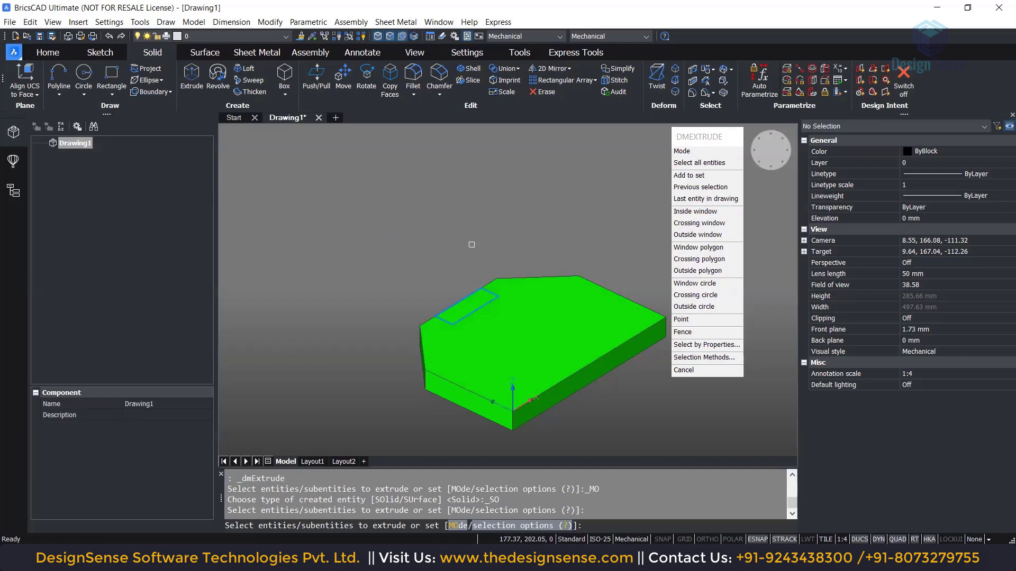
pyautogui.press('Return')
pyautogui.moveTo(467, 183); pyautogui.dragTo(475, 253, button='middle')
pyautogui.write('150')
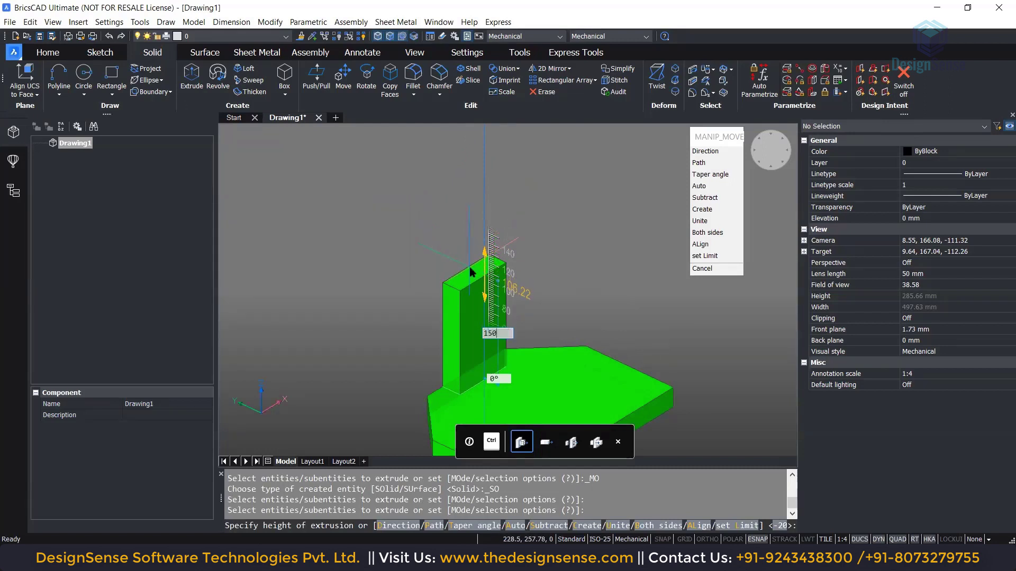
pyautogui.press('Return')
pyautogui.press('Escape')
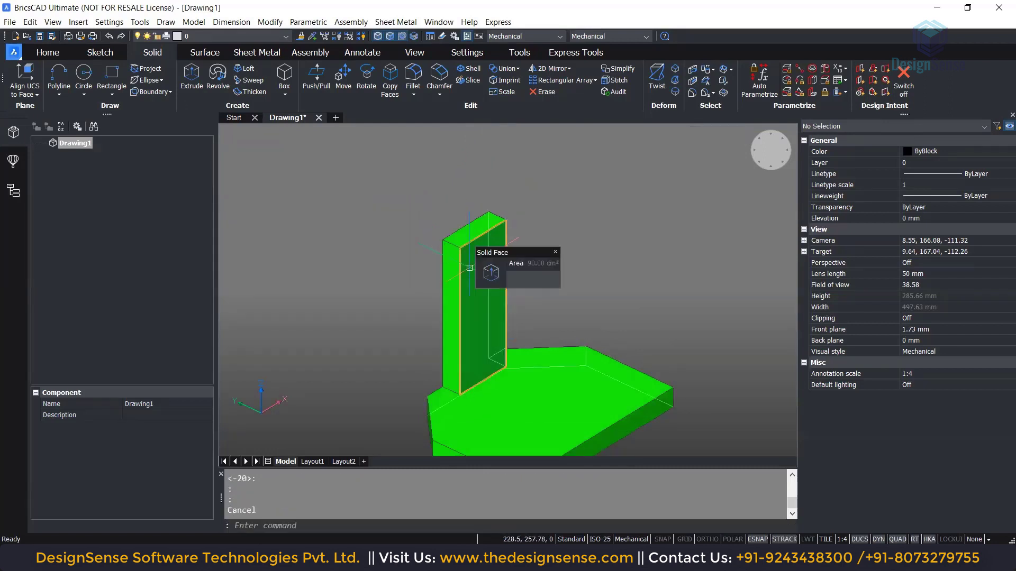
# Draw a 30 mm radius circle on the post's inner face, from the midpoint of its top edge to that edge's endpoint
pyautogui.keyDown('shift'); pyautogui.moveTo(359, 288); pyautogui.dragTo(358, 256, button='middle'); pyautogui.keyUp('shift')
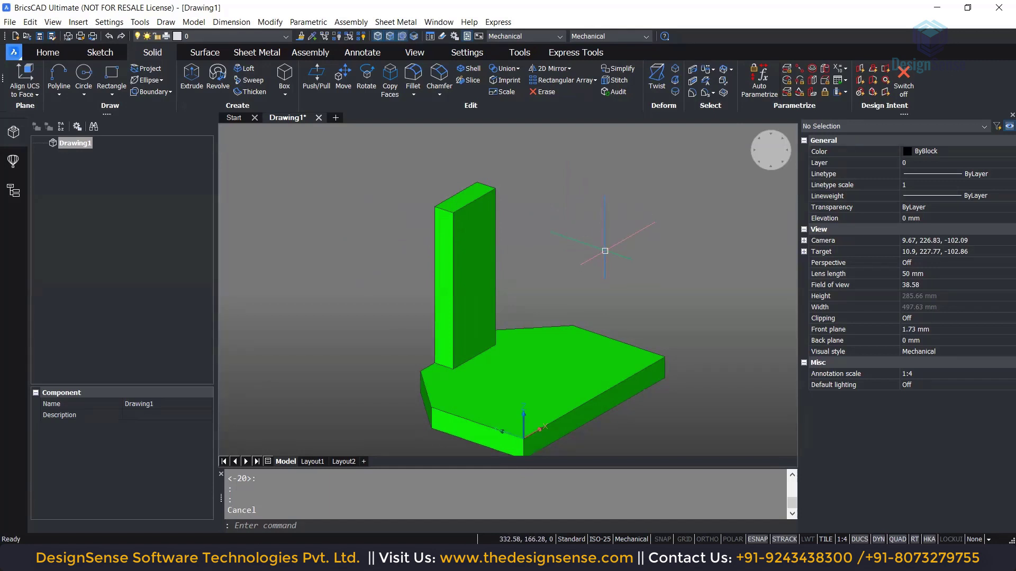
pyautogui.write('c')
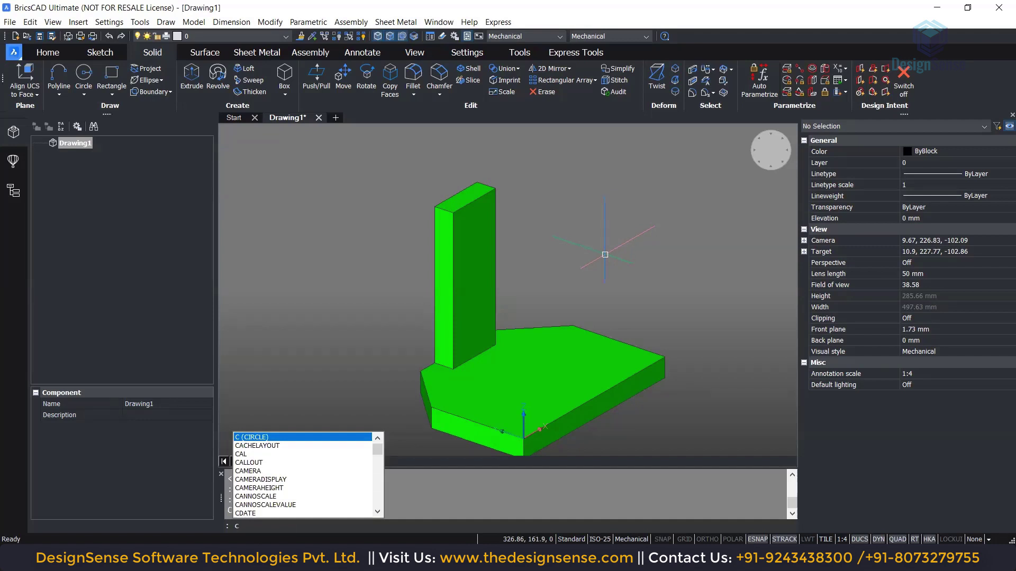
pyautogui.press('Return')
pyautogui.scroll(5, 550, 242)
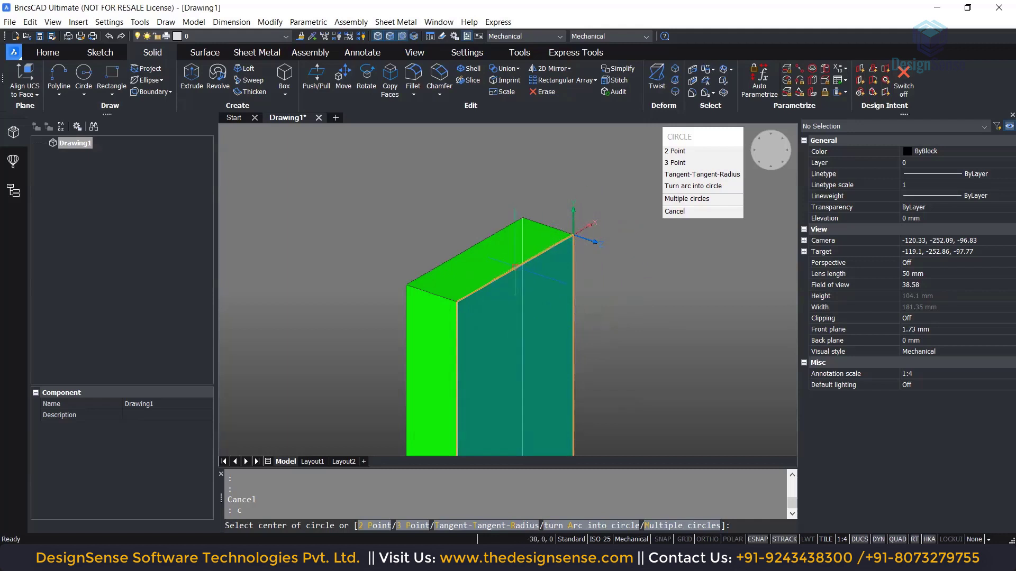
pyautogui.click(515, 267)
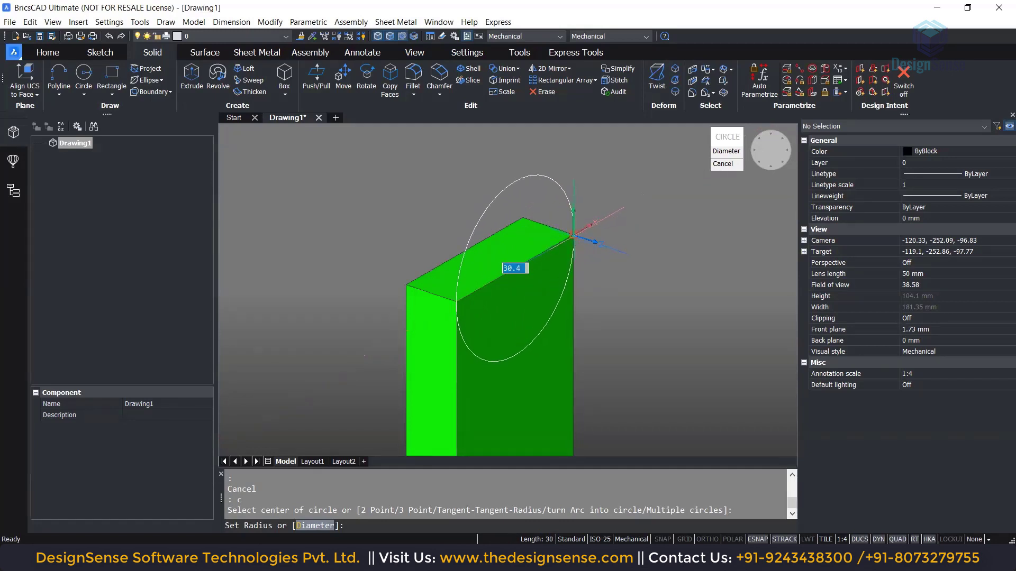
pyautogui.click(573, 236)
pyautogui.keyDown('shift'); pyautogui.moveTo(573, 236); pyautogui.dragTo(473, 246, button='middle'); pyautogui.keyUp('shift')
pyautogui.scroll(2, 464, 230)
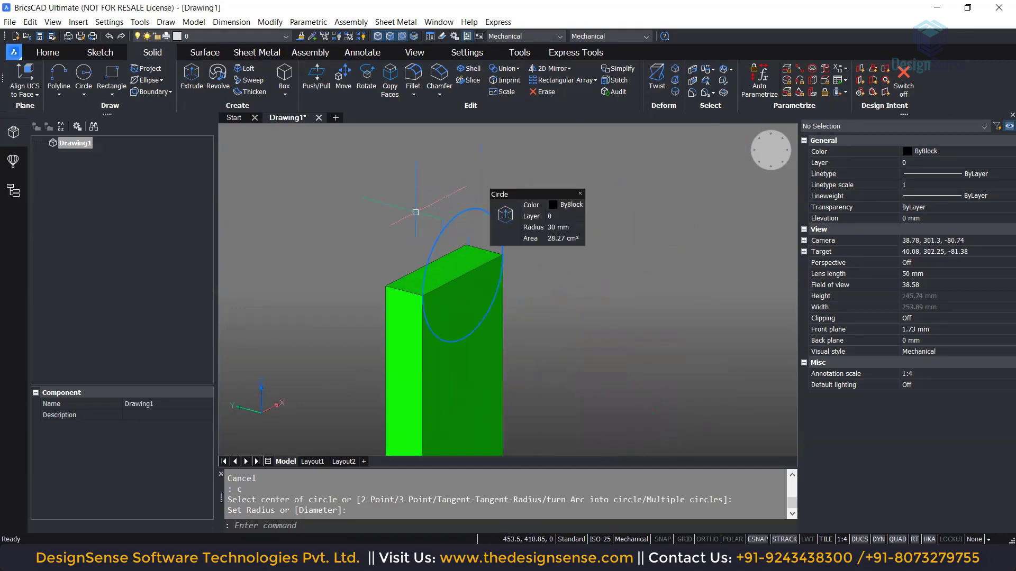
# Extrude the circle at the top of the post 130 mm outward over the base as a solid cylinder
pyautogui.scroll(-2, 523, 259)
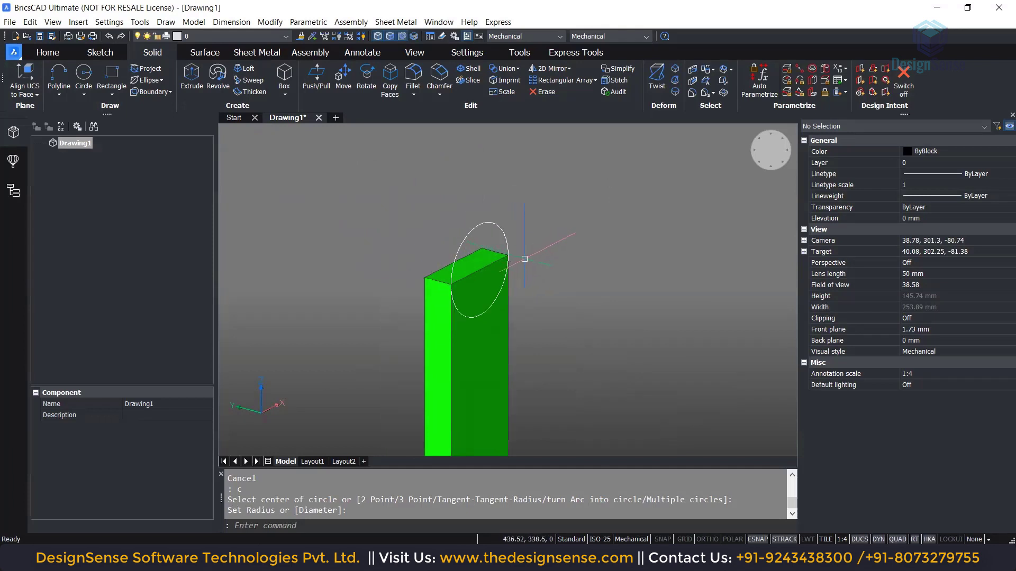
pyautogui.scroll(-4, 524, 259)
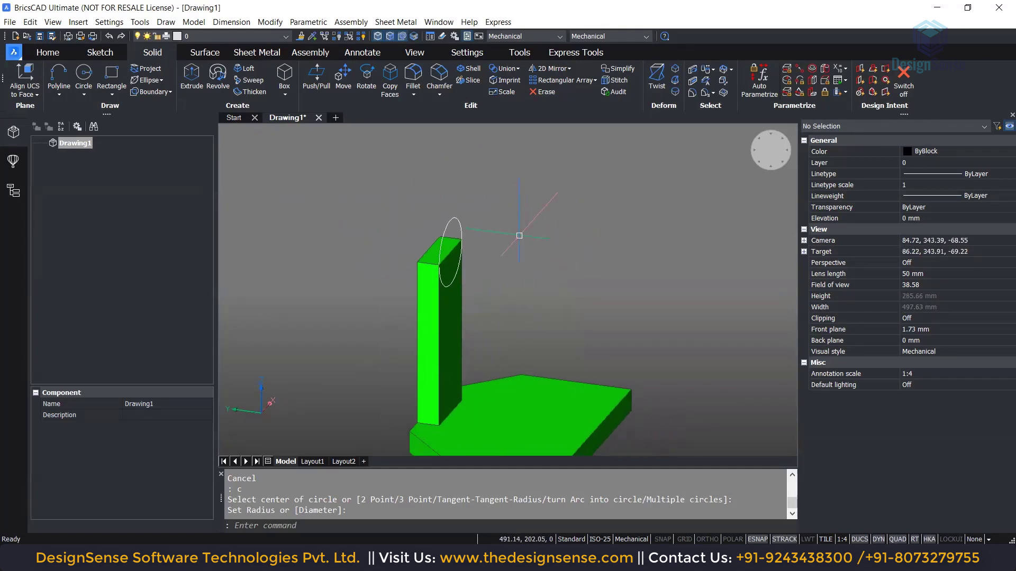
pyautogui.keyDown('shift'); pyautogui.moveTo(535, 229); pyautogui.dragTo(562, 199, button='middle'); pyautogui.keyUp('shift')
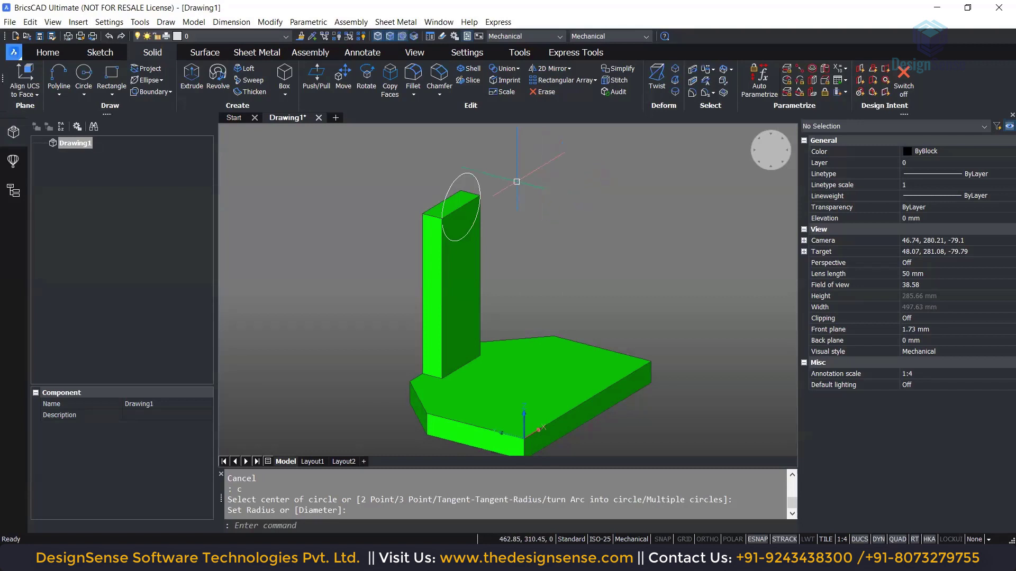
pyautogui.moveTo(475, 175)
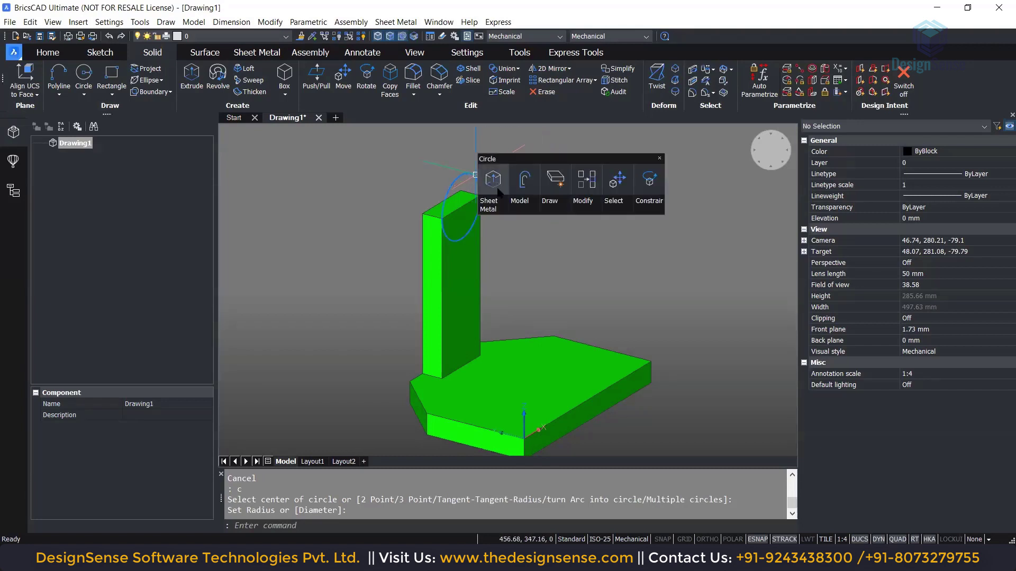
pyautogui.click(494, 182)
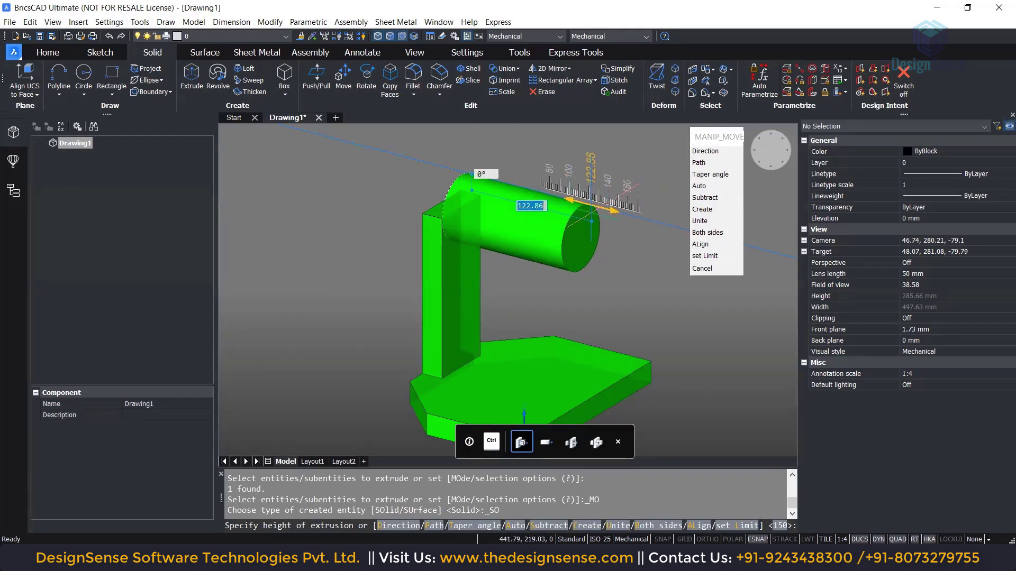
pyautogui.write('130')
pyautogui.press('Return')
pyautogui.keyDown('shift'); pyautogui.moveTo(397, 243); pyautogui.dragTo(379, 224, button='middle'); pyautogui.keyUp('shift')
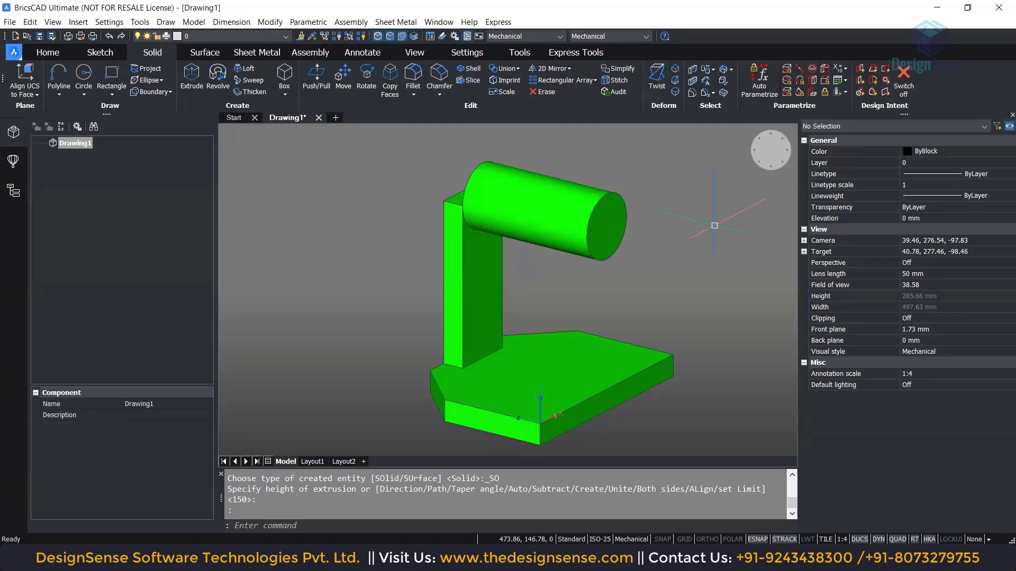
# Extrude the cylinder's exposed half-circle end face across the top of the post, flush with the post's outer face
pyautogui.moveTo(708, 223); pyautogui.dragTo(672, 218, button='middle')
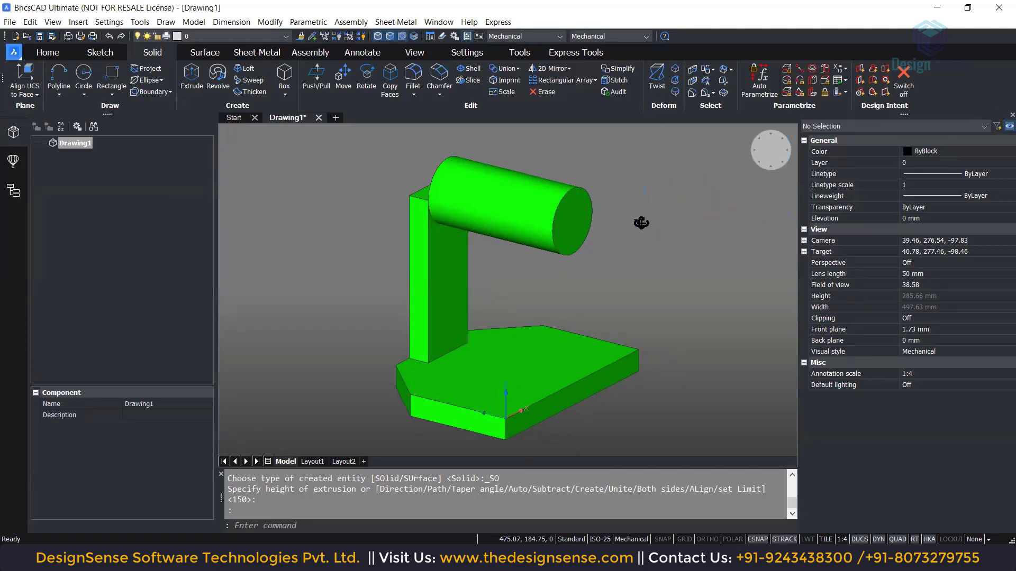
pyautogui.keyDown('shift'); pyautogui.moveTo(641, 223); pyautogui.dragTo(668, 217, button='middle'); pyautogui.keyUp('shift')
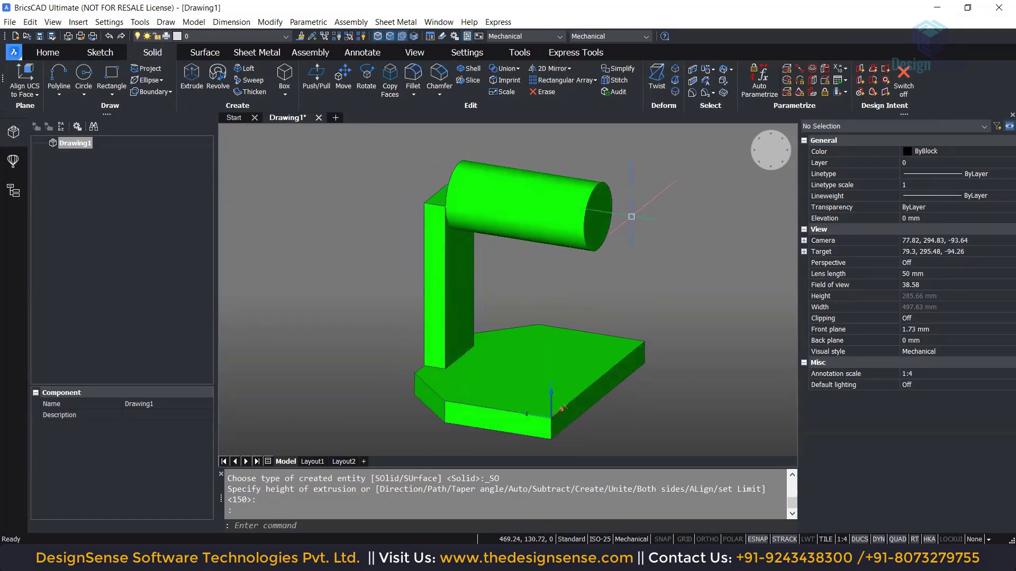
pyautogui.keyDown('shift'); pyautogui.moveTo(478, 237); pyautogui.dragTo(534, 254, button='middle'); pyautogui.keyUp('shift')
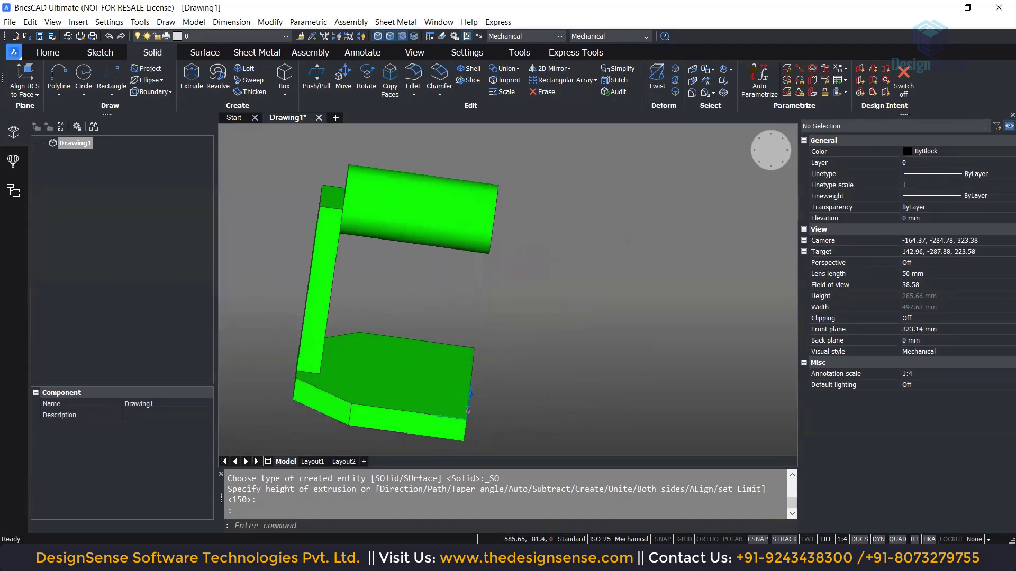
pyautogui.click(762, 162)
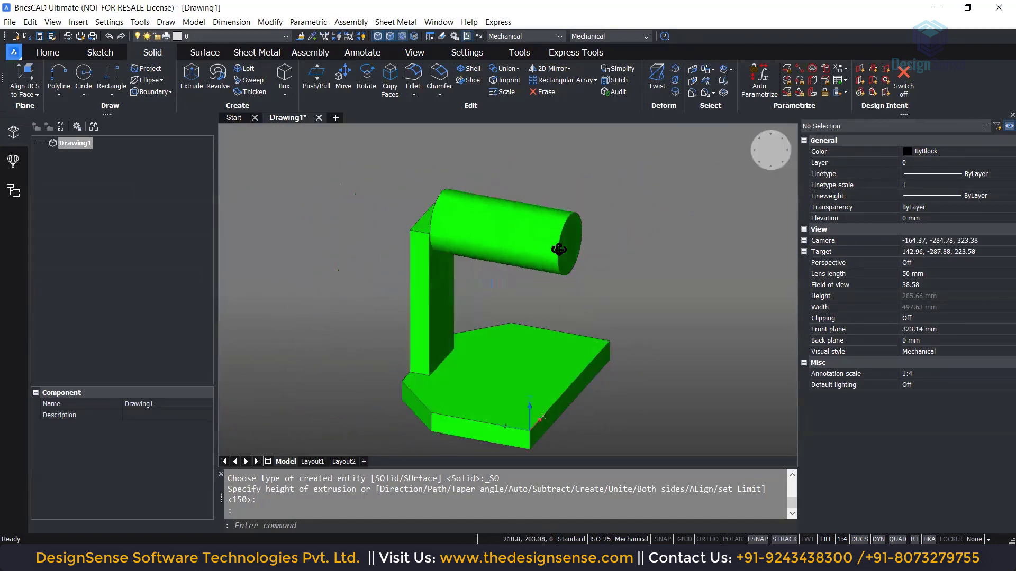
pyautogui.scroll(5, 594, 254)
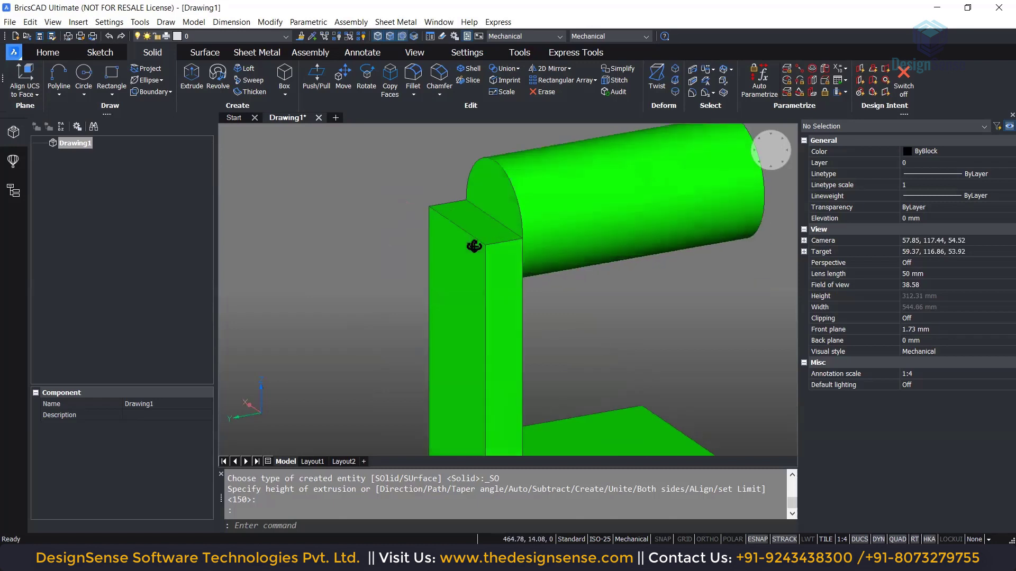
pyautogui.moveTo(491, 193)
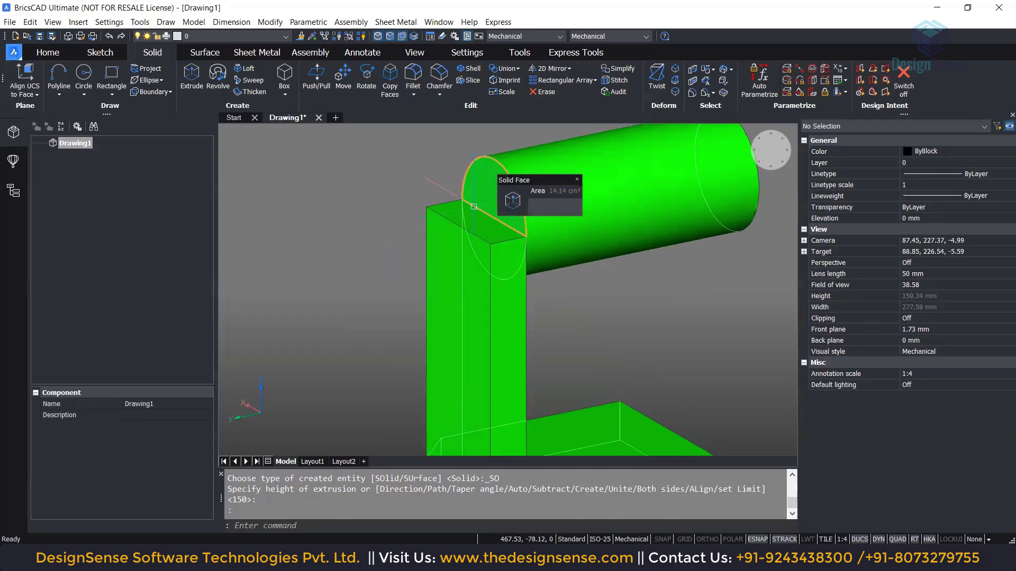
pyautogui.moveTo(458, 223)
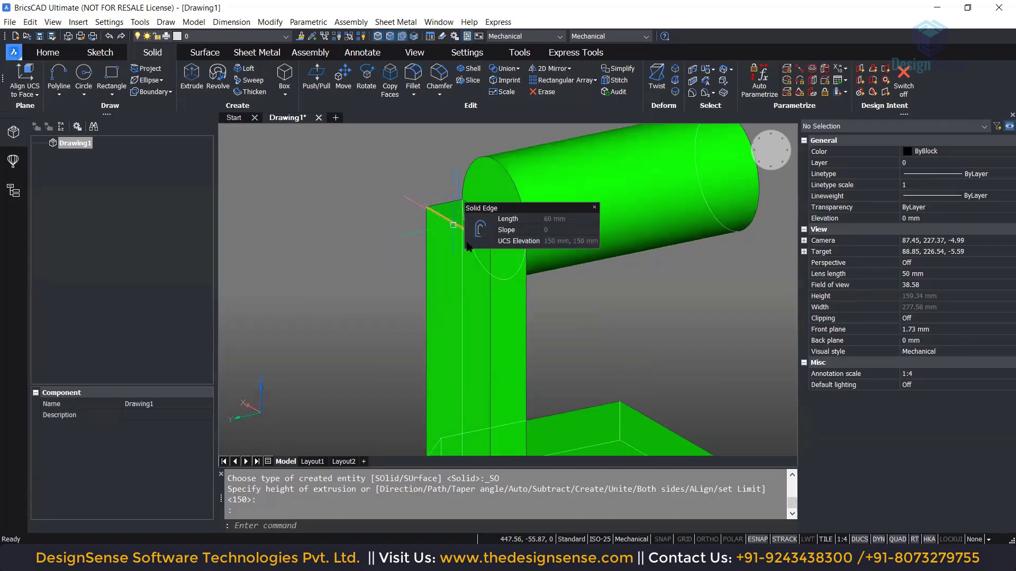
pyautogui.keyDown('shift'); pyautogui.moveTo(456, 235); pyautogui.dragTo(405, 231, button='middle'); pyautogui.keyUp('shift')
pyautogui.moveTo(482, 190)
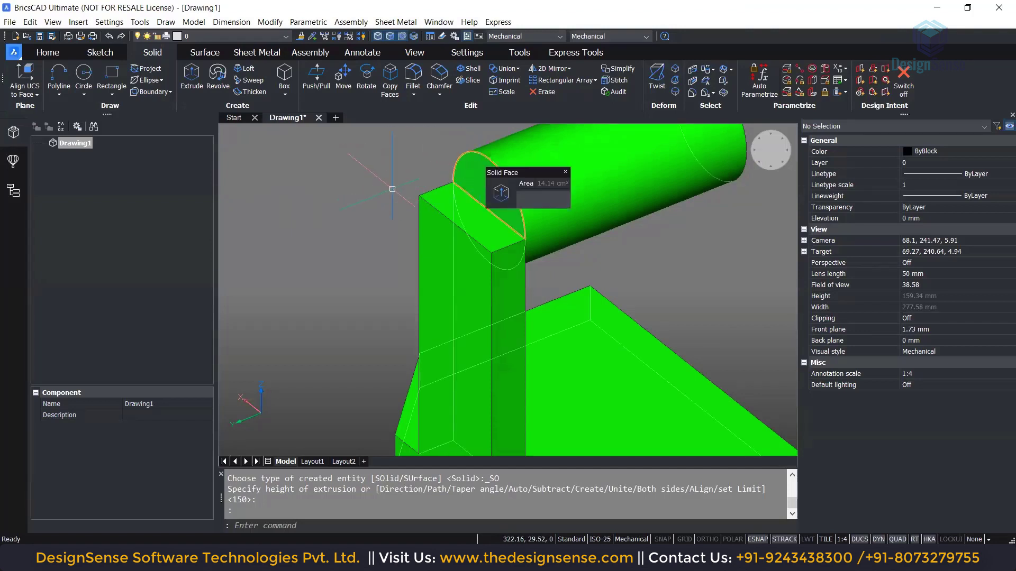
pyautogui.moveTo(478, 189); pyautogui.dragTo(474, 225, button='middle')
pyautogui.moveTo(473, 219)
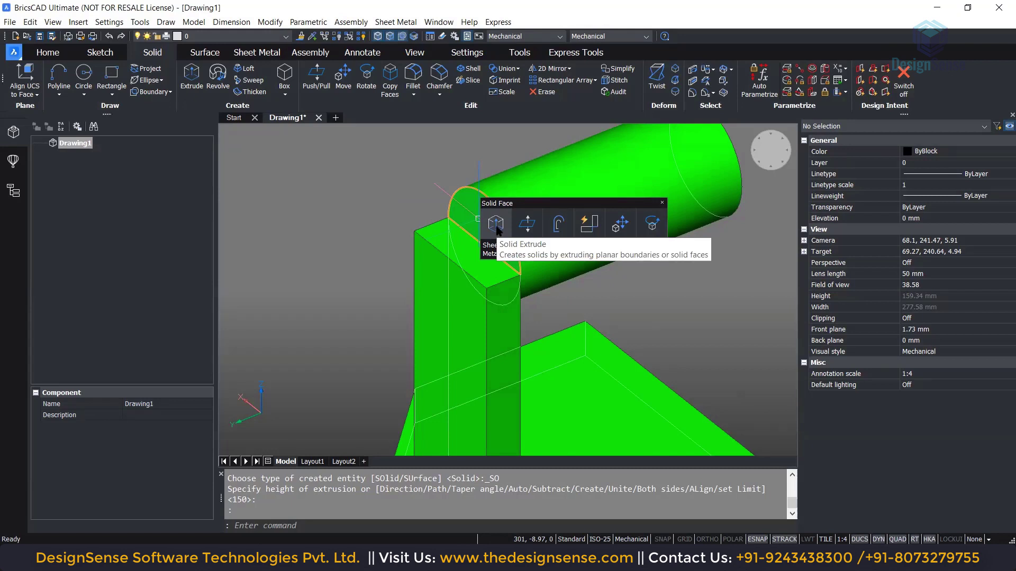
pyautogui.click(497, 225)
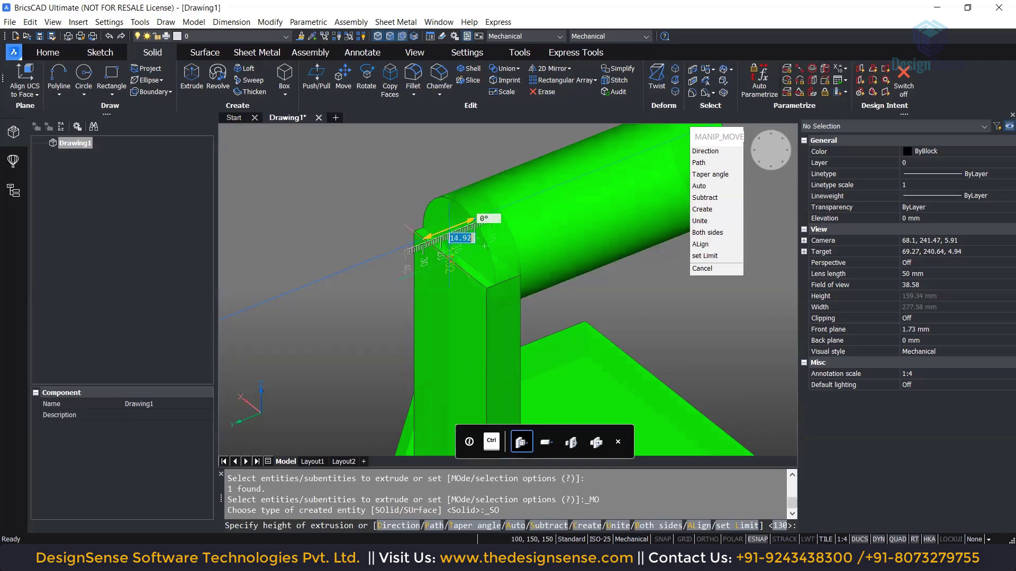
pyautogui.click(484, 246)
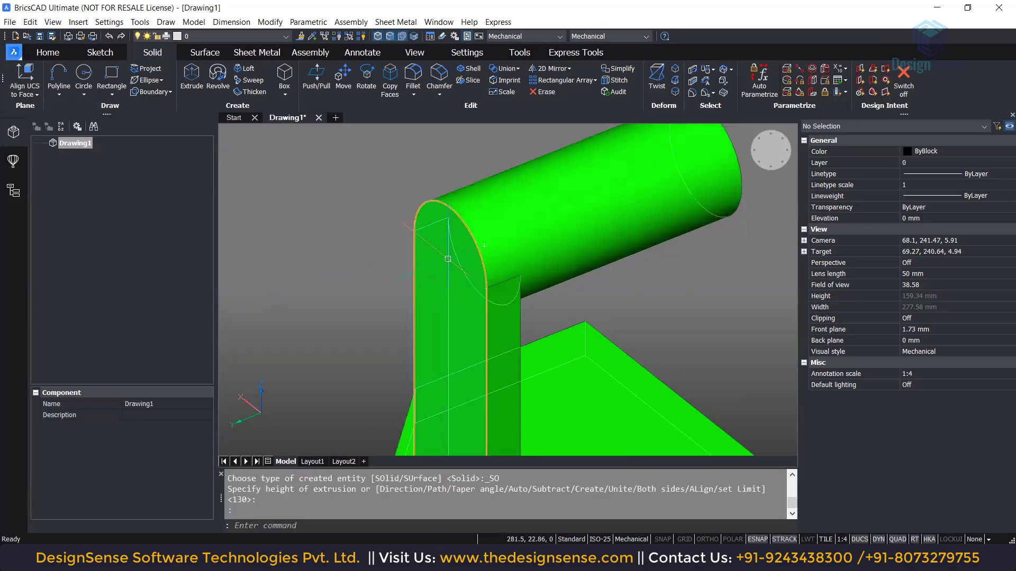
# Inspect the rounded post top and its joint with the cylinder from several sides
pyautogui.keyDown('shift'); pyautogui.moveTo(655, 317); pyautogui.dragTo(564, 329, button='middle'); pyautogui.keyUp('shift')
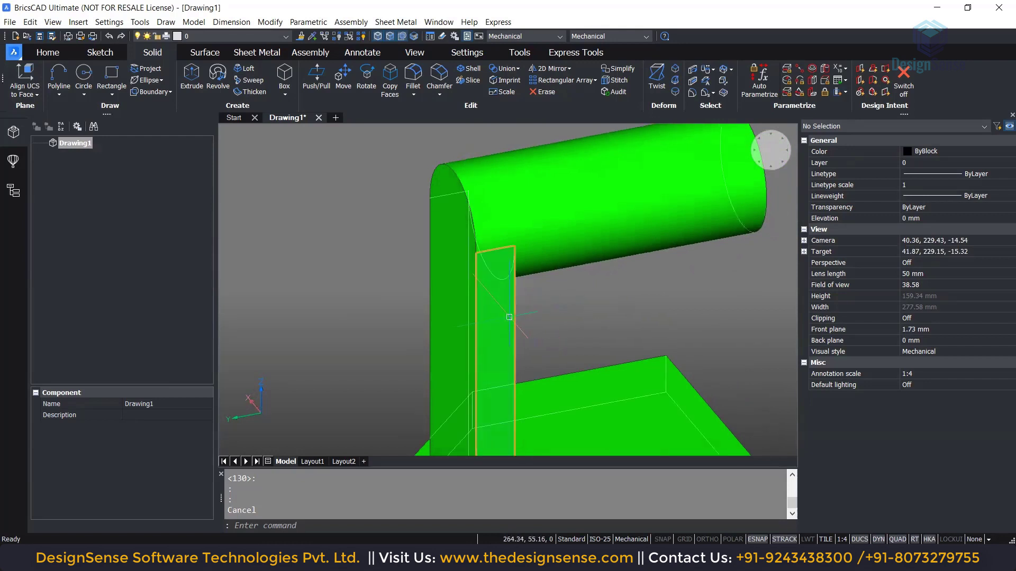
pyautogui.keyDown('shift'); pyautogui.moveTo(368, 259); pyautogui.dragTo(332, 281, button='middle'); pyautogui.keyUp('shift')
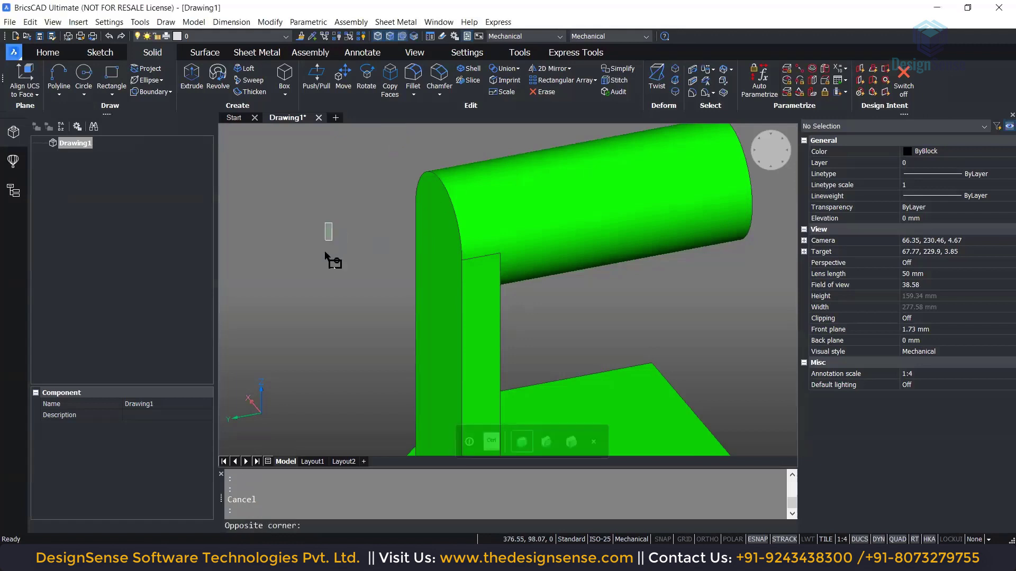
pyautogui.click(333, 253)
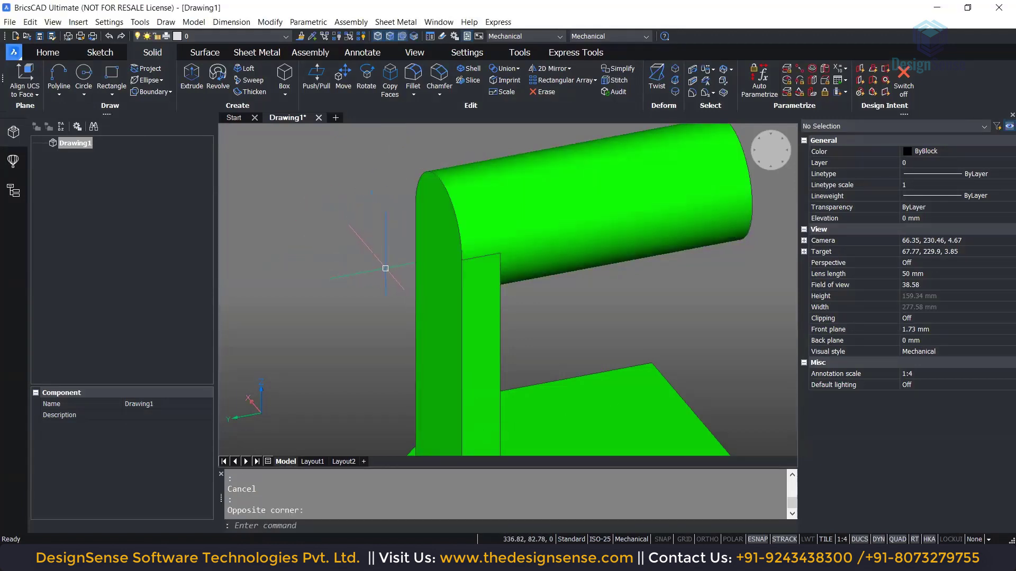
pyautogui.keyDown('shift'); pyautogui.moveTo(372, 265); pyautogui.dragTo(331, 250, button='middle'); pyautogui.keyUp('shift')
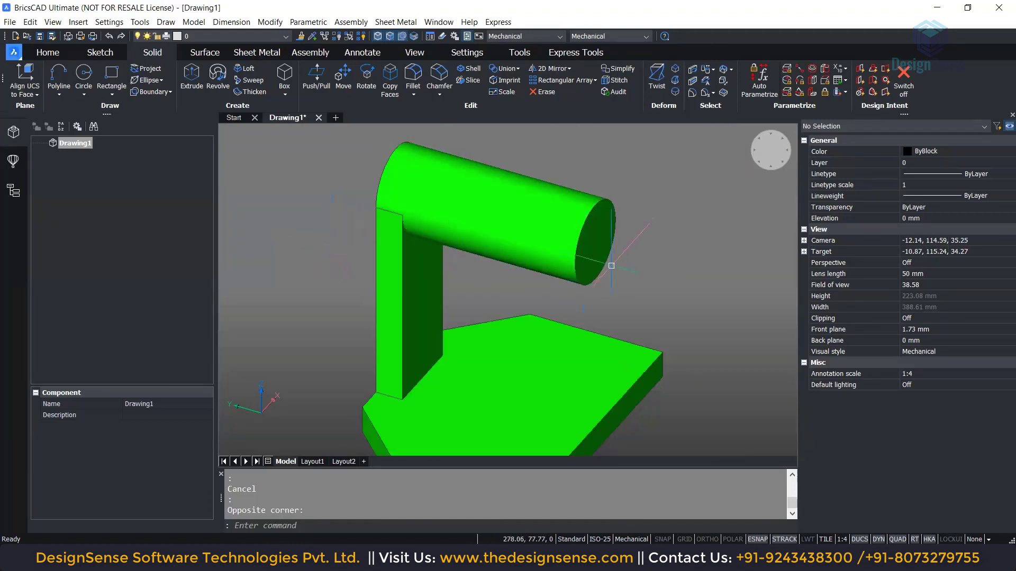
pyautogui.moveTo(620, 296); pyautogui.dragTo(590, 278, button='middle')
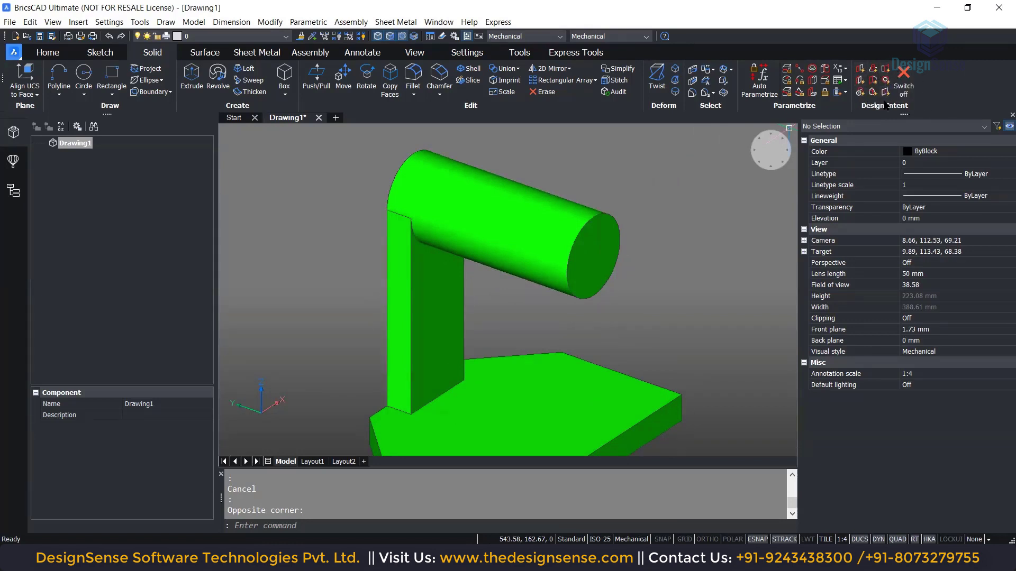
pyautogui.keyDown('shift'); pyautogui.moveTo(674, 281); pyautogui.dragTo(655, 255, button='middle'); pyautogui.keyUp('shift')
pyautogui.write('mre')
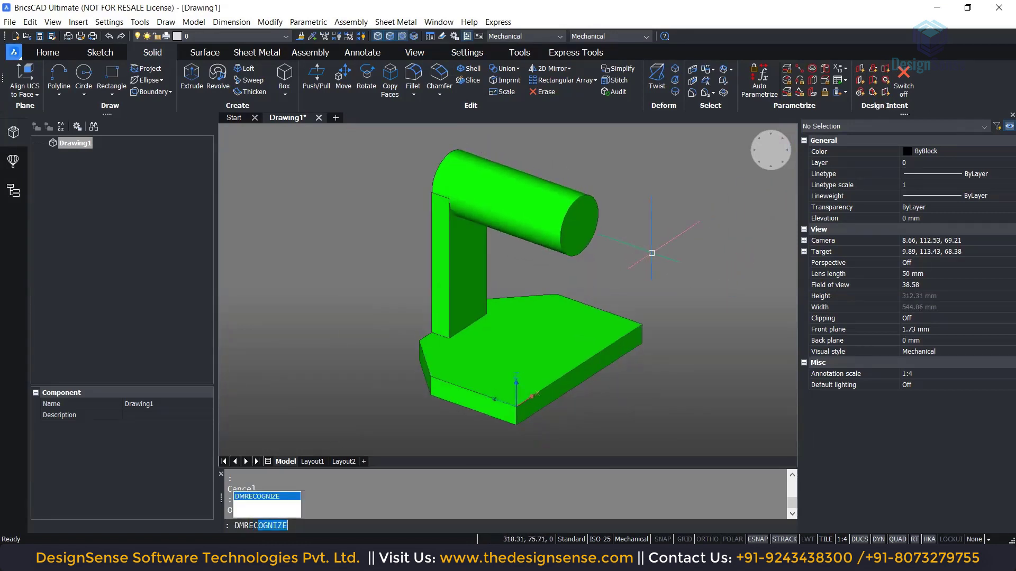
pyautogui.moveTo(642, 271); pyautogui.dragTo(654, 304, button='middle')
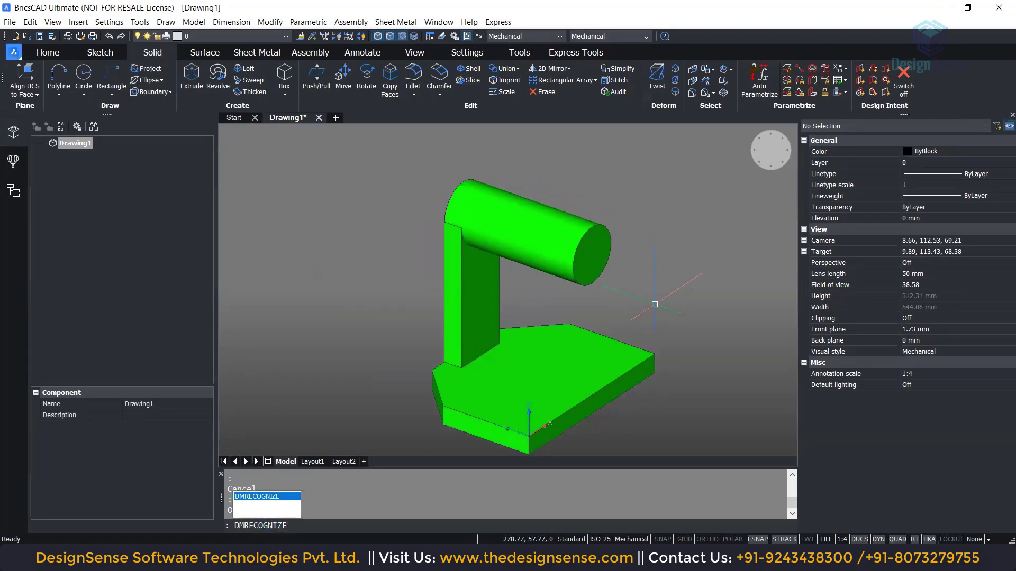
pyautogui.click(346, 372)
pyautogui.press('Escape')
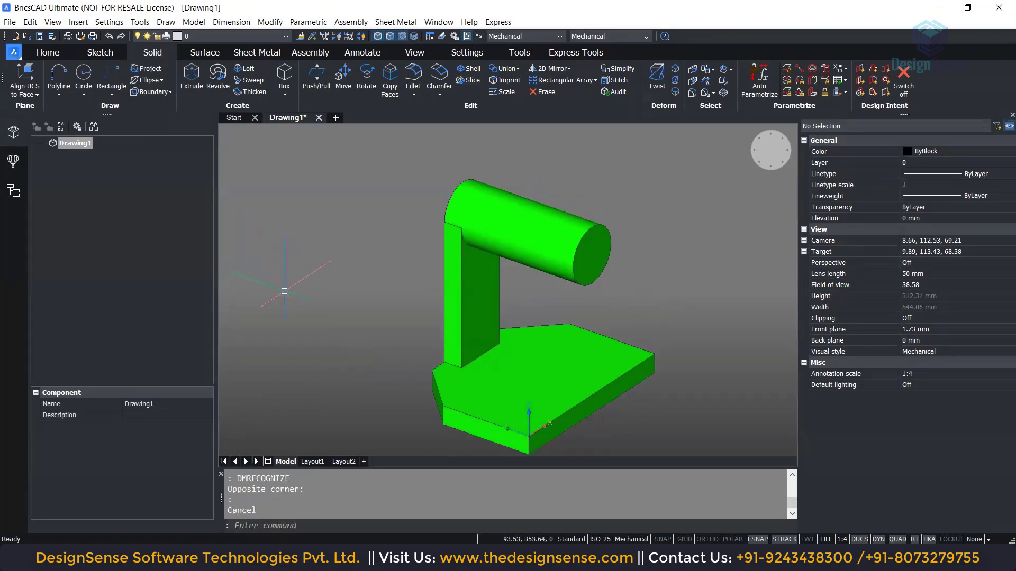
pyautogui.keyDown('shift'); pyautogui.moveTo(294, 304); pyautogui.dragTo(291, 272, button='middle'); pyautogui.keyUp('shift')
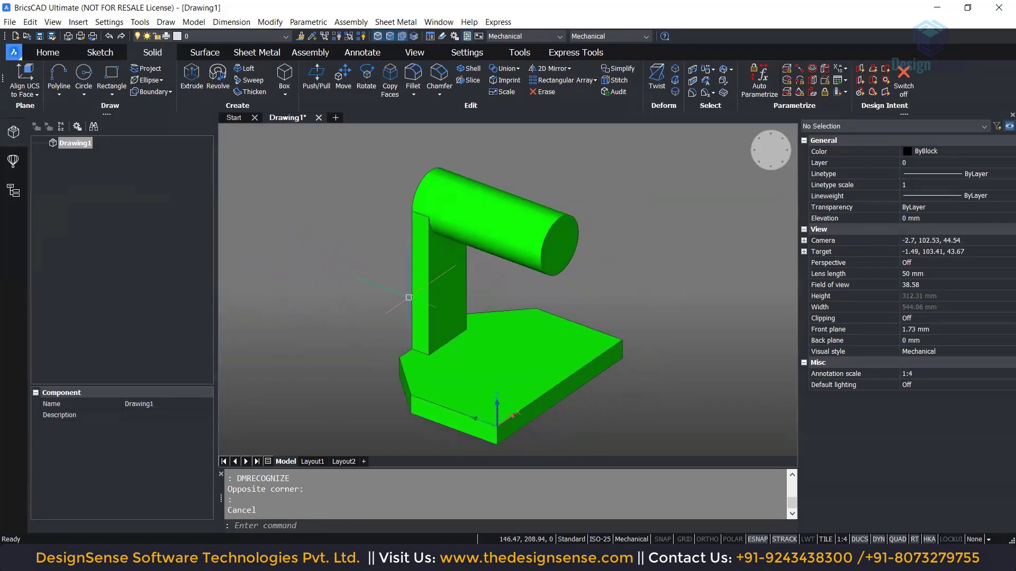
# Preview a Push/Pull of the cylinder's circular end face without coincident plane recognition, then cancel it
pyautogui.click(758, 165)
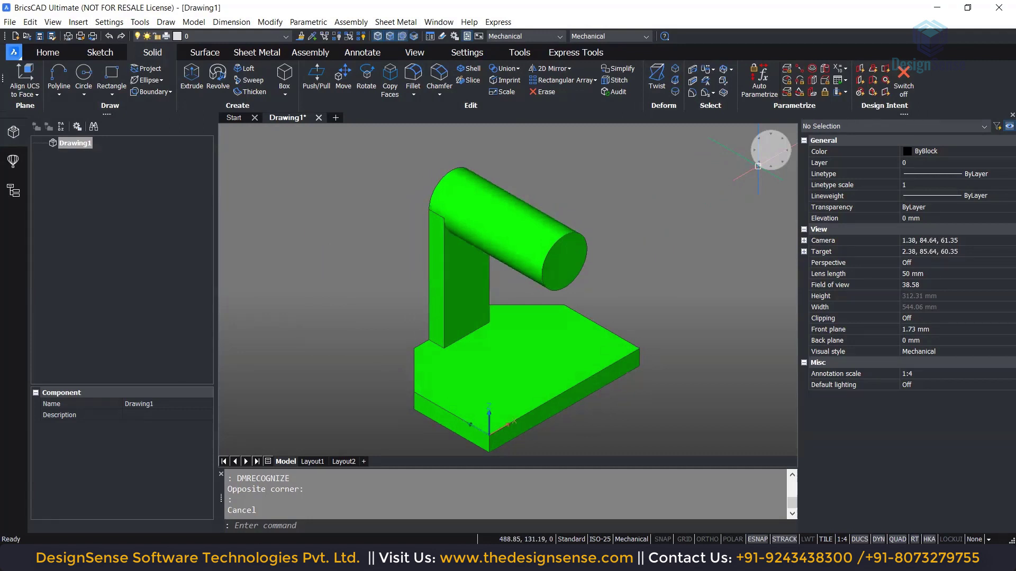
pyautogui.moveTo(683, 239); pyautogui.dragTo(649, 220, button='middle')
pyautogui.moveTo(535, 243)
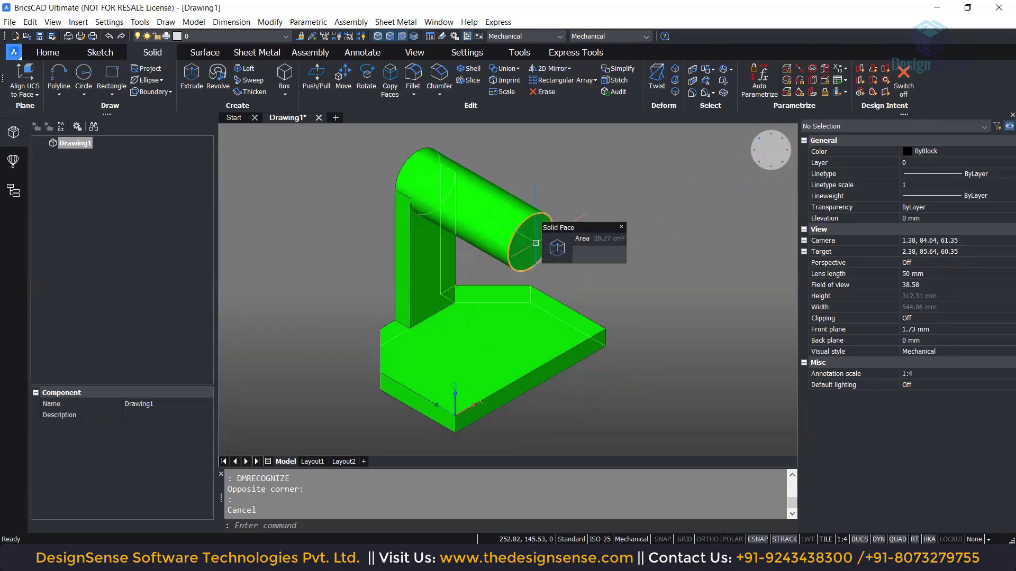
pyautogui.moveTo(551, 277)
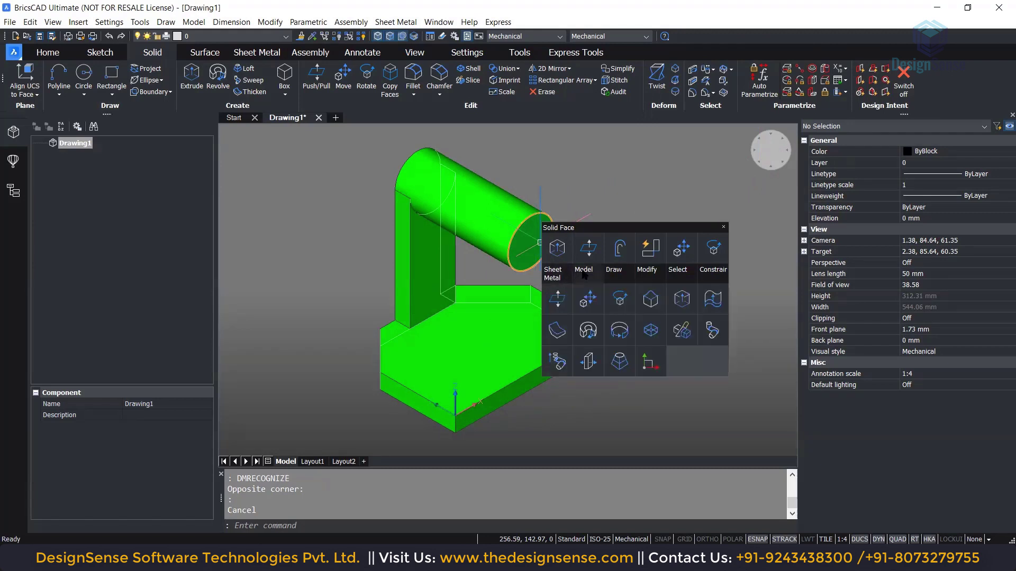
pyautogui.click(557, 299)
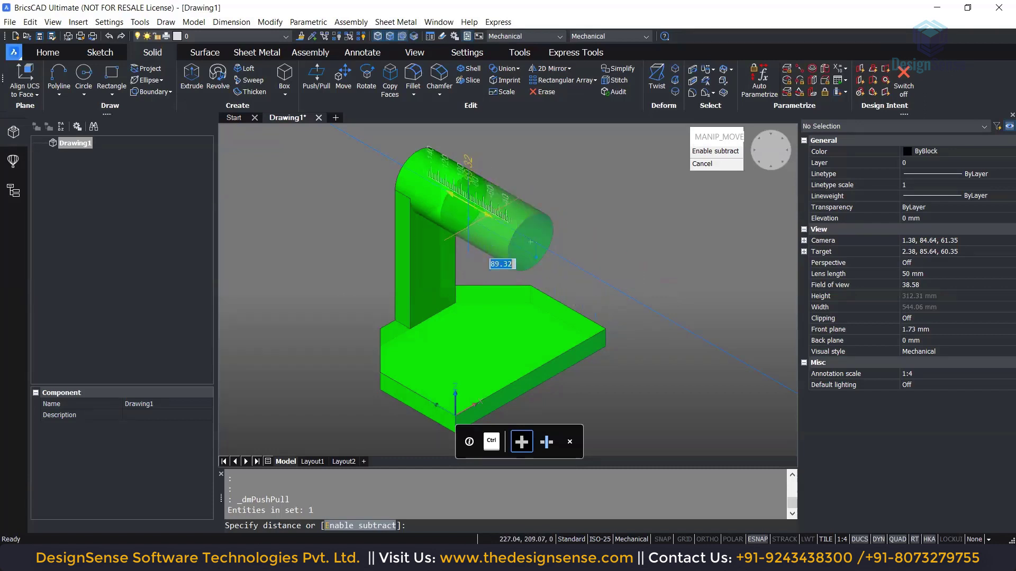
pyautogui.press('Escape')
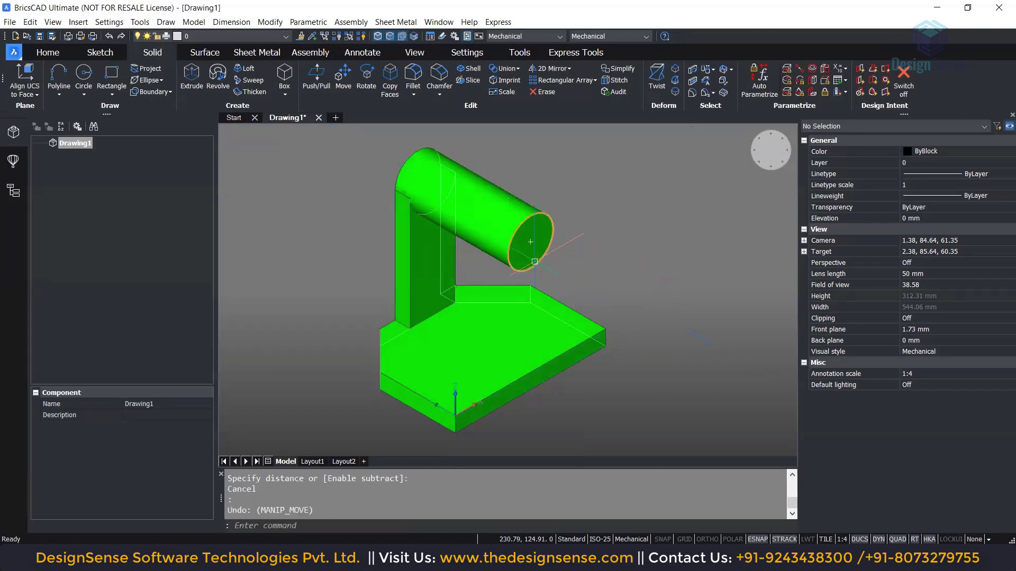
# Enable recognition of coincident planes and preview a Push/Pull of the cylinder's end face without applying it
pyautogui.keyDown('shift'); pyautogui.moveTo(600, 288); pyautogui.dragTo(662, 307, button='middle'); pyautogui.keyUp('shift')
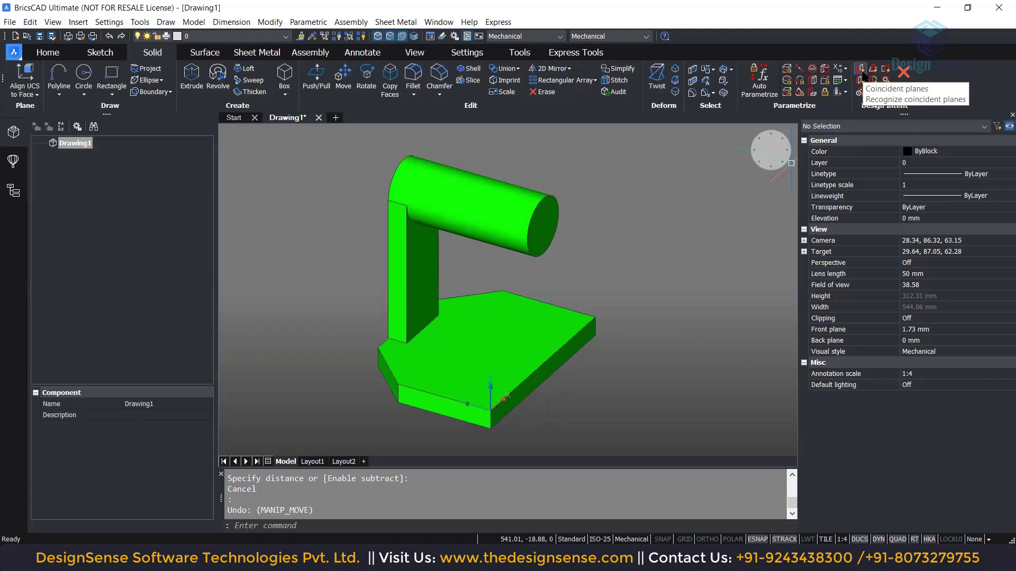
pyautogui.click(861, 70)
pyautogui.moveTo(555, 229)
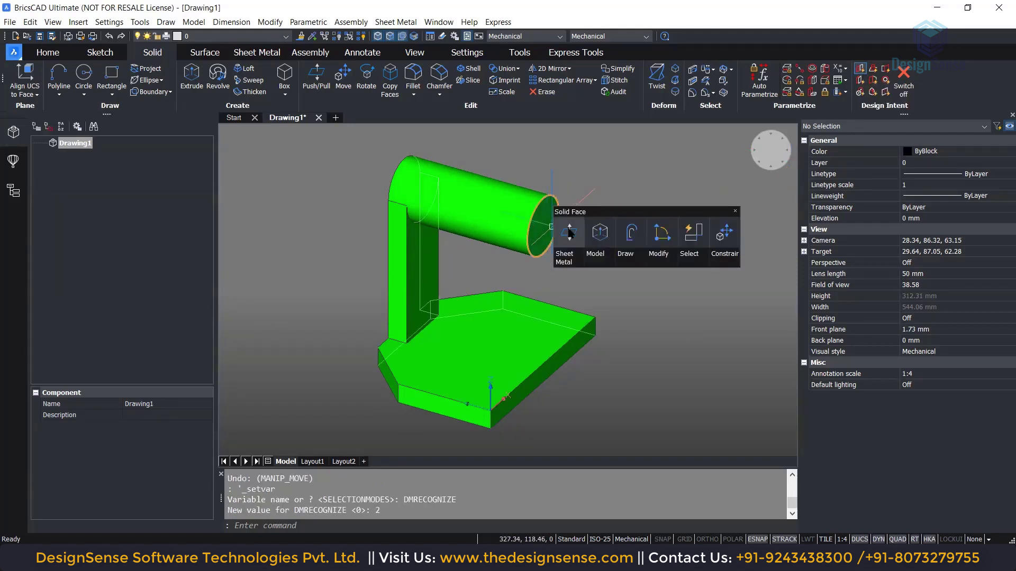
pyautogui.click(569, 232)
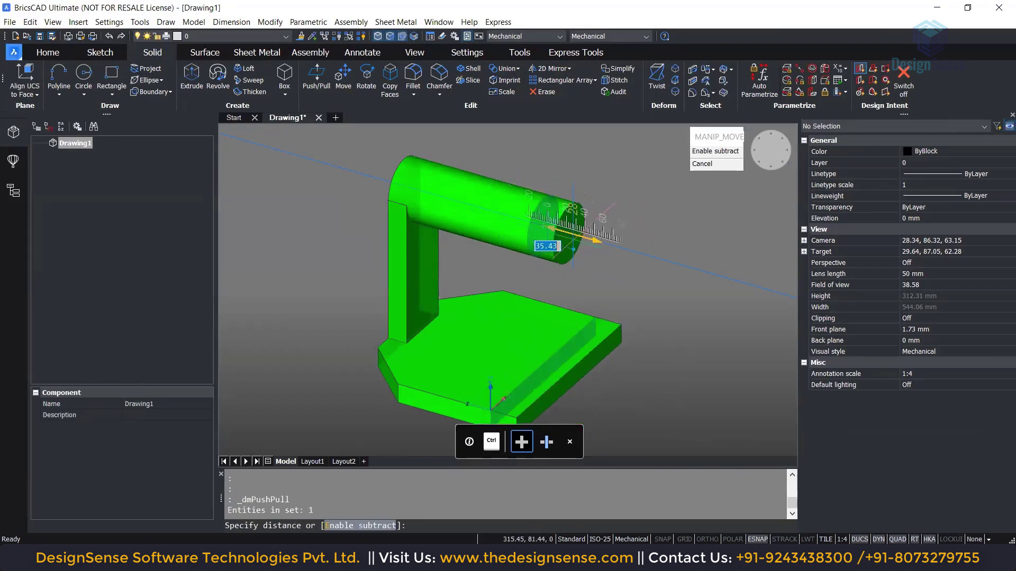
pyautogui.keyDown('shift'); pyautogui.moveTo(592, 233); pyautogui.dragTo(535, 267, button='middle'); pyautogui.keyUp('shift')
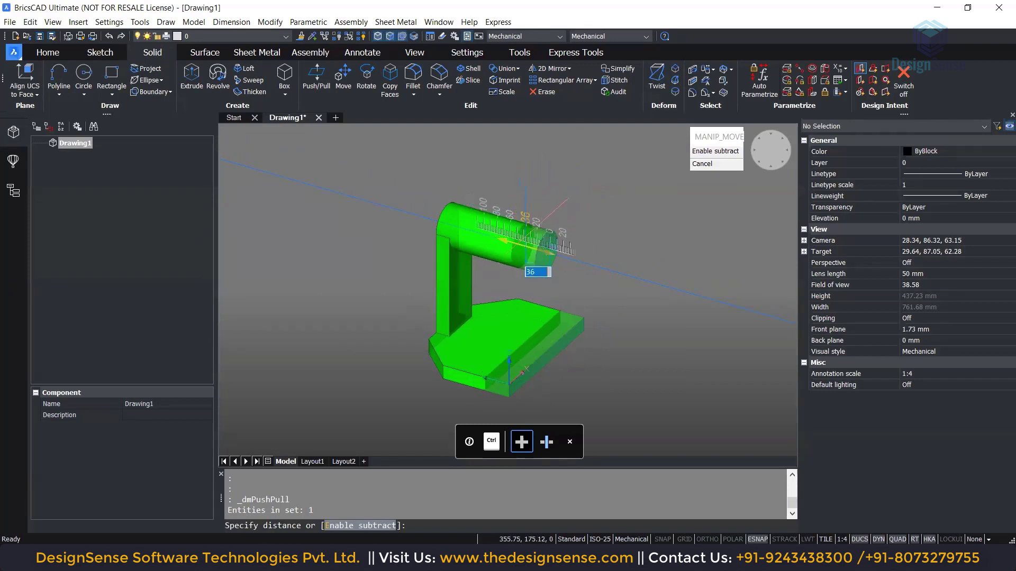
pyautogui.press('Escape')
pyautogui.hotkey('ctrl', 'z')
pyautogui.hotkey('ctrl', 'z')
pyautogui.hotkey('ctrl', 'z')
pyautogui.hotkey('ctrl', 'z')
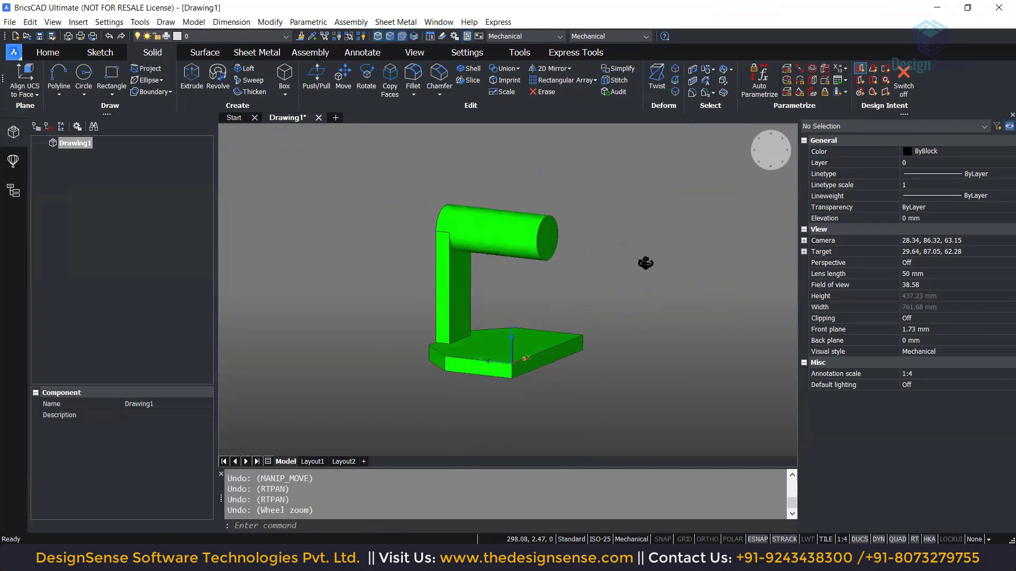
# Preview a Push/Pull of the cylinder's end face and of the base's coplanar side face, cancelling both
pyautogui.keyDown('shift'); pyautogui.moveTo(651, 336); pyautogui.dragTo(624, 279, button='middle'); pyautogui.keyUp('shift')
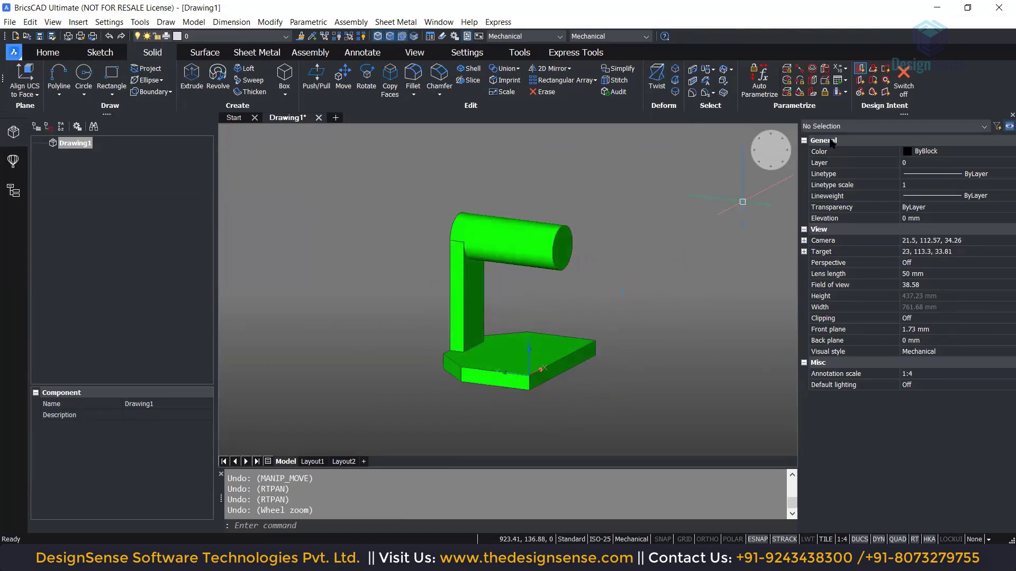
pyautogui.click(859, 68)
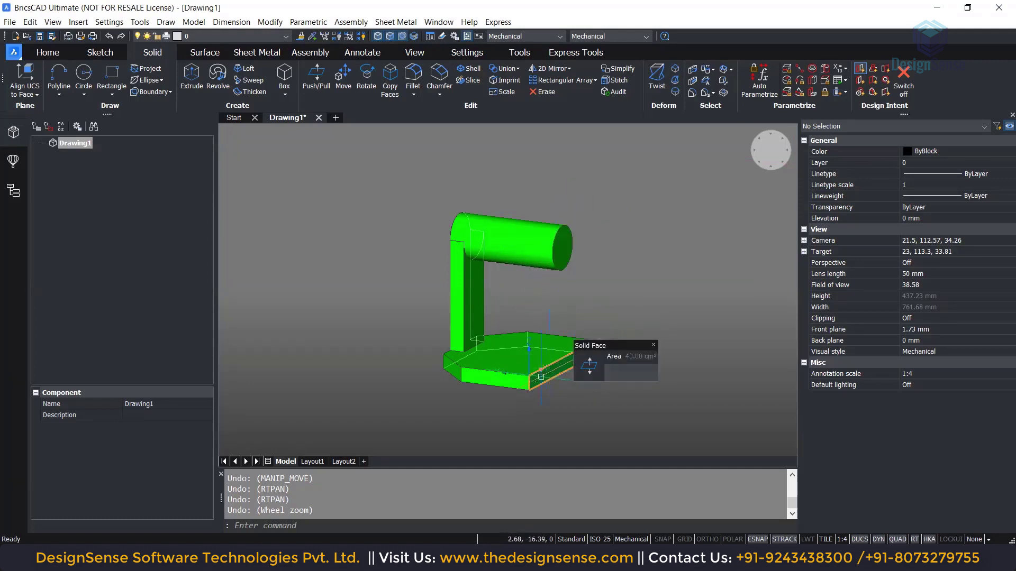
pyautogui.keyDown('shift'); pyautogui.moveTo(541, 377); pyautogui.dragTo(519, 399, button='middle'); pyautogui.keyUp('shift')
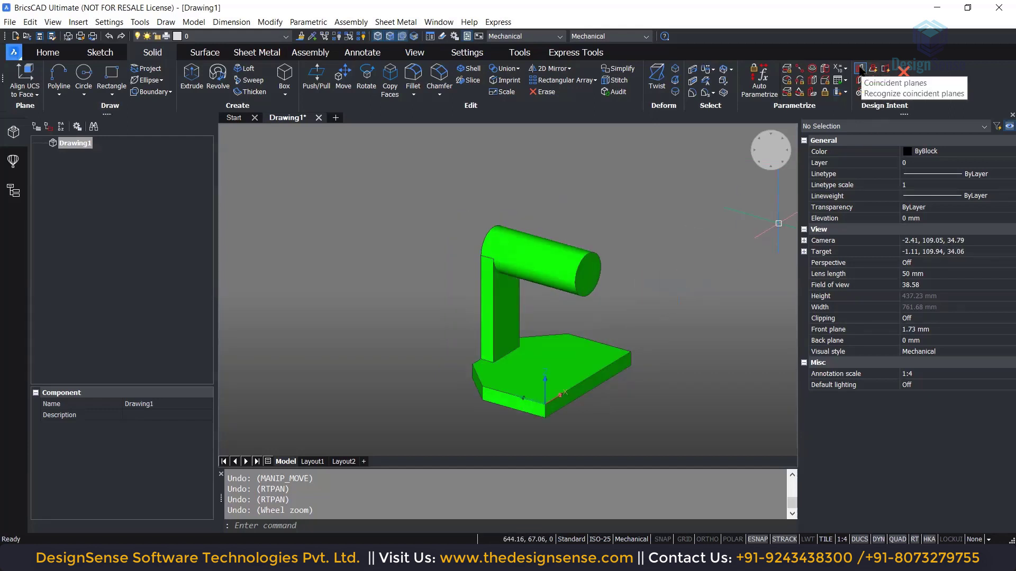
pyautogui.moveTo(667, 239); pyautogui.dragTo(599, 215, button='middle')
pyautogui.scroll(2, 594, 288)
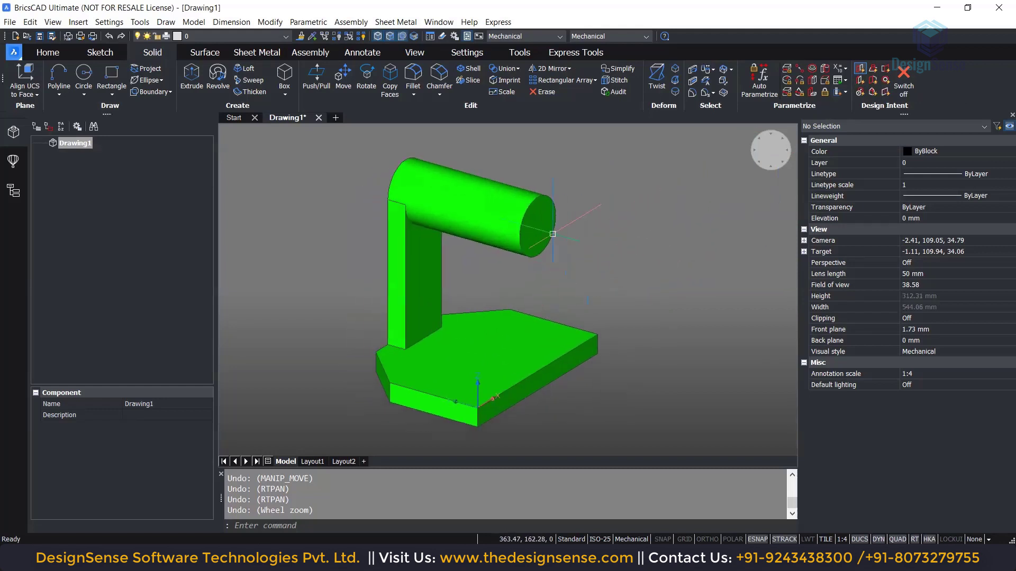
pyautogui.click(563, 231)
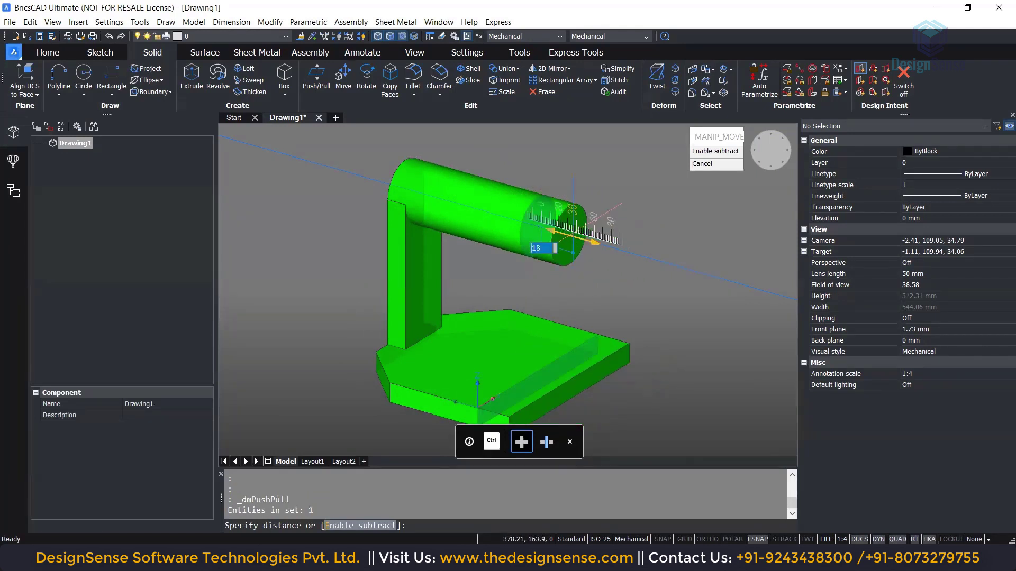
pyautogui.press('Escape')
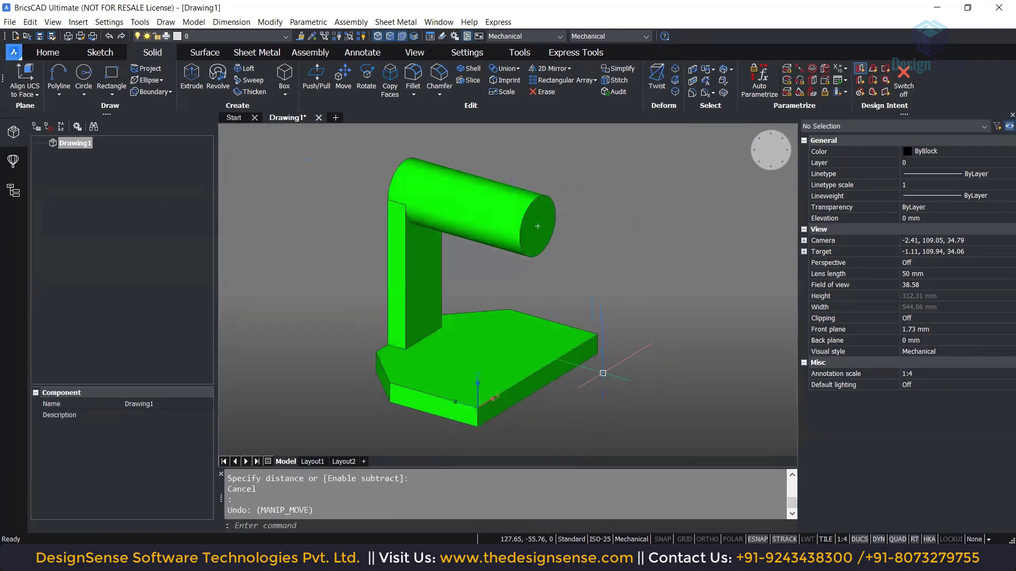
pyautogui.click(587, 370)
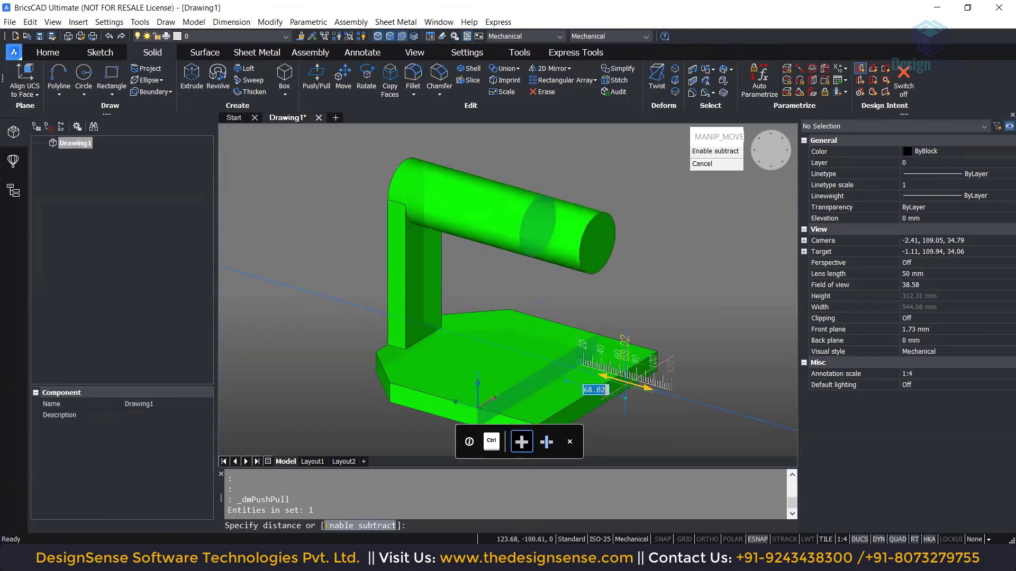
pyautogui.press('Escape')
pyautogui.moveTo(677, 286); pyautogui.dragTo(683, 262, button='middle')
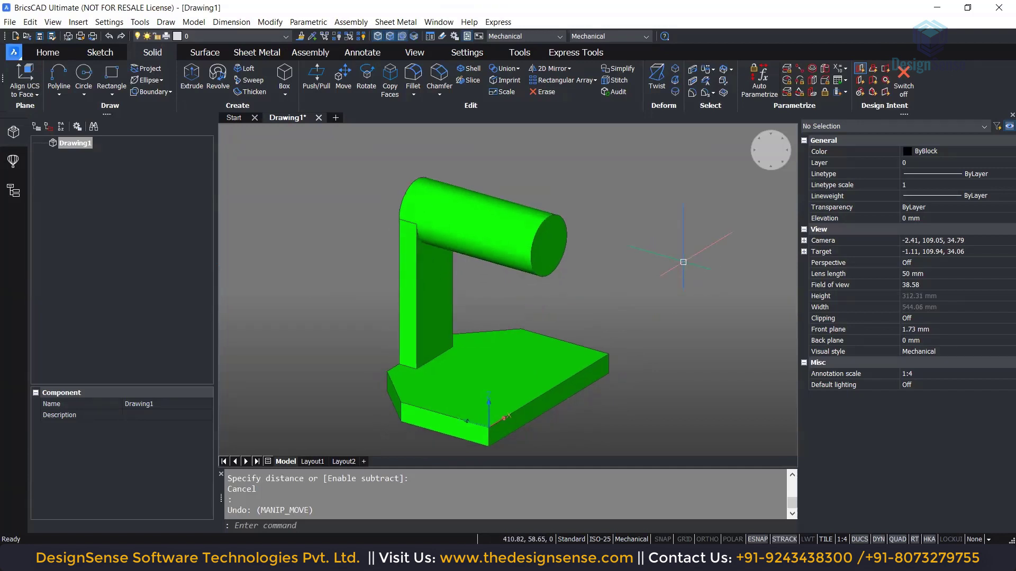
# Offset the circular edge of the cylinder's free end 10 mm inward to draw a concentric circle on the end face
pyautogui.scroll(5, 574, 320)
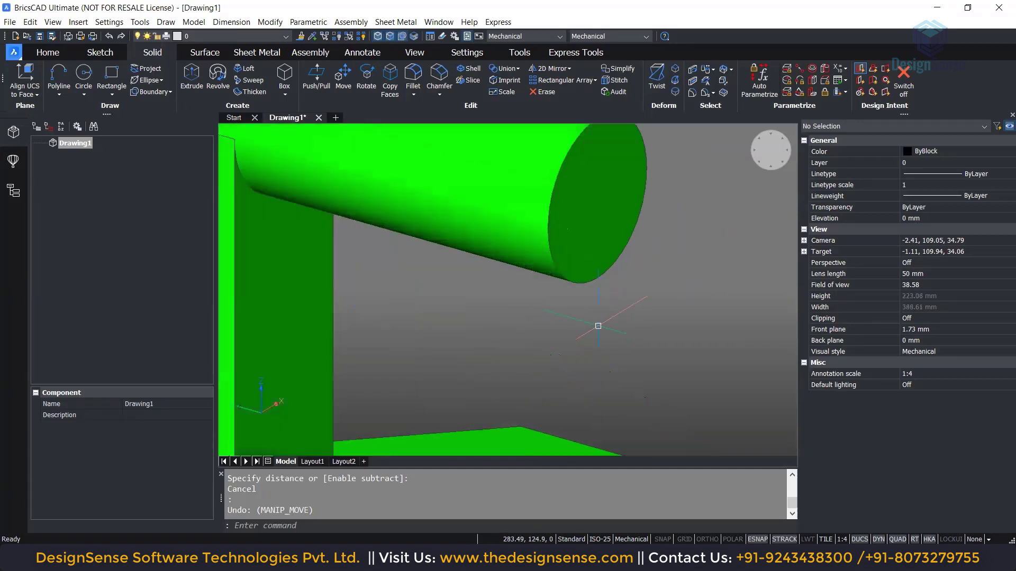
pyautogui.moveTo(613, 384); pyautogui.dragTo(607, 402, button='middle')
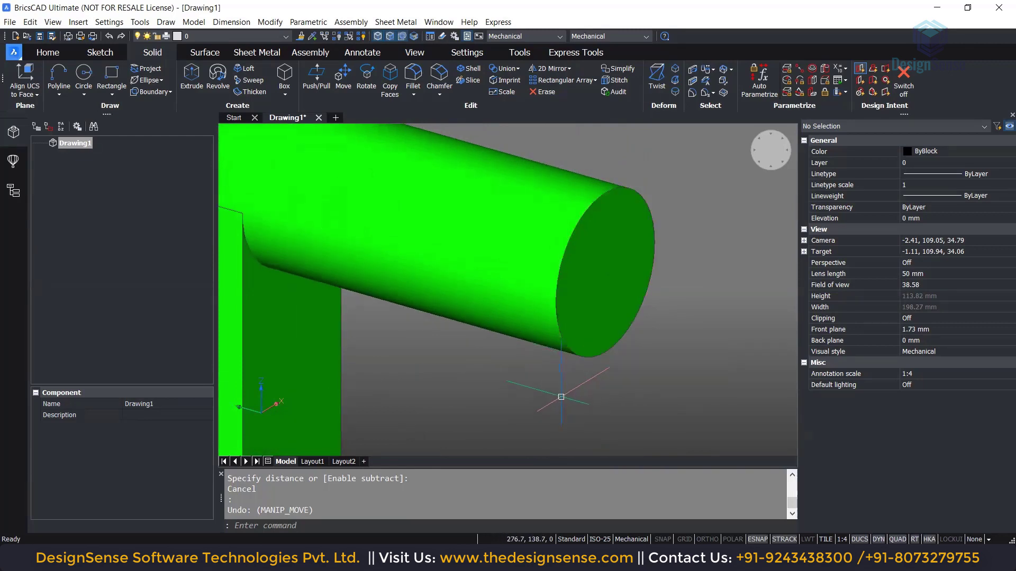
pyautogui.moveTo(583, 363)
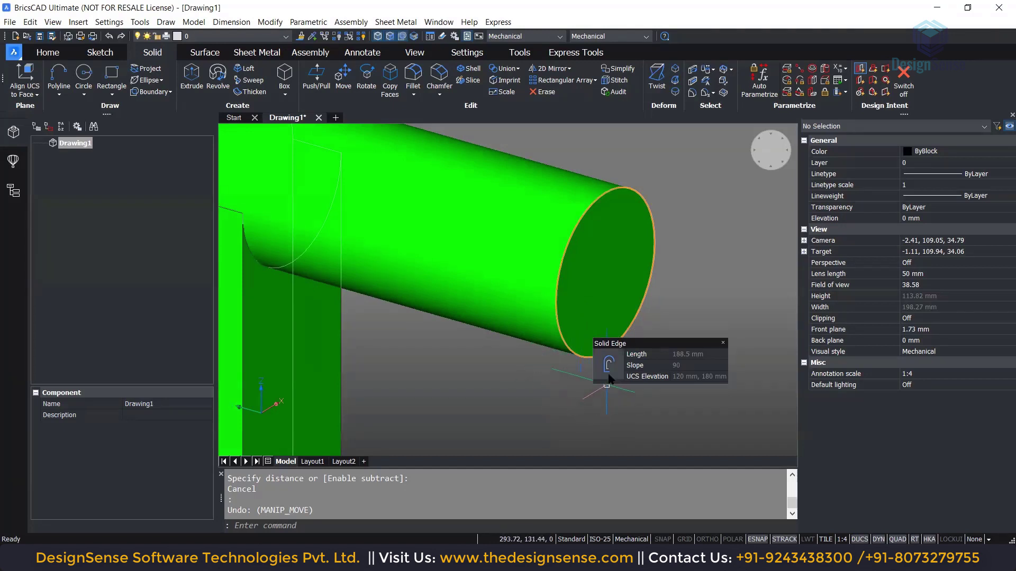
pyautogui.moveTo(608, 374)
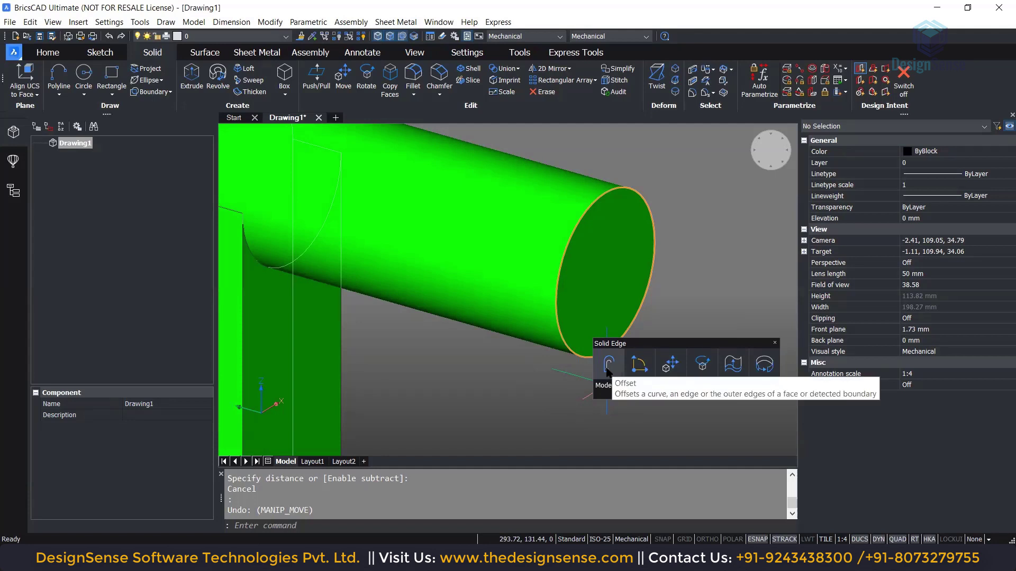
pyautogui.moveTo(639, 387)
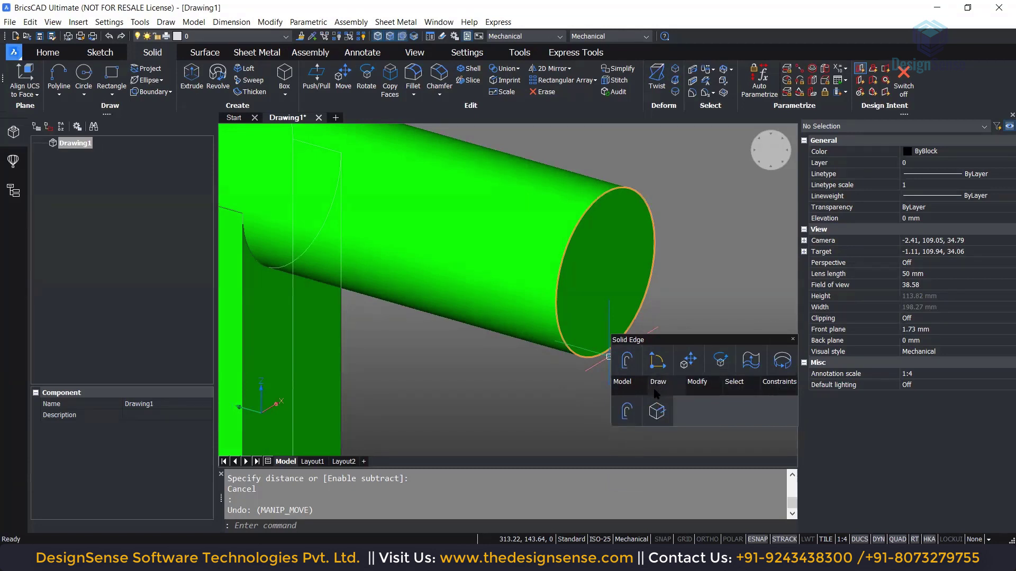
pyautogui.click(629, 410)
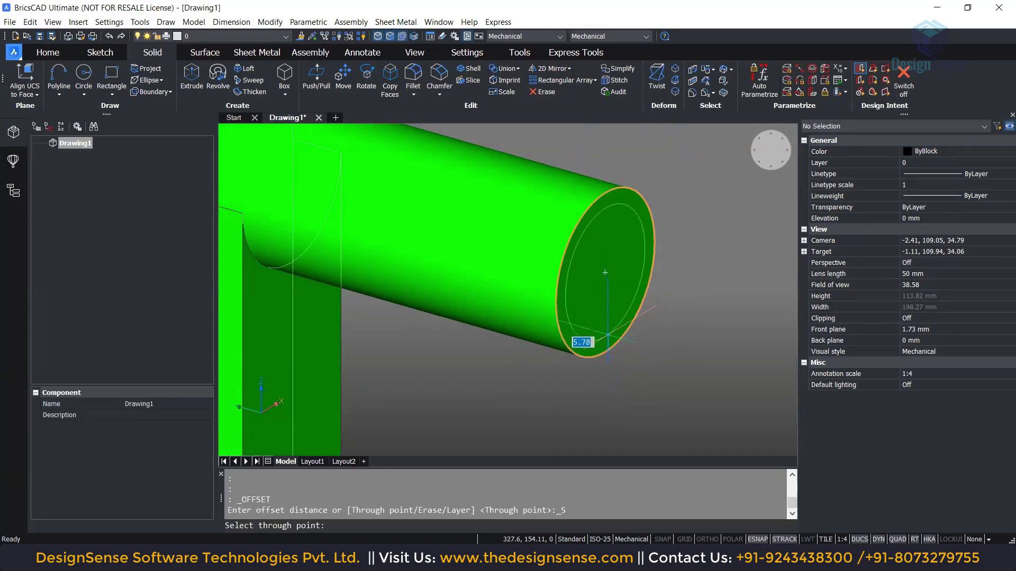
pyautogui.write('10')
pyautogui.press('Escape')
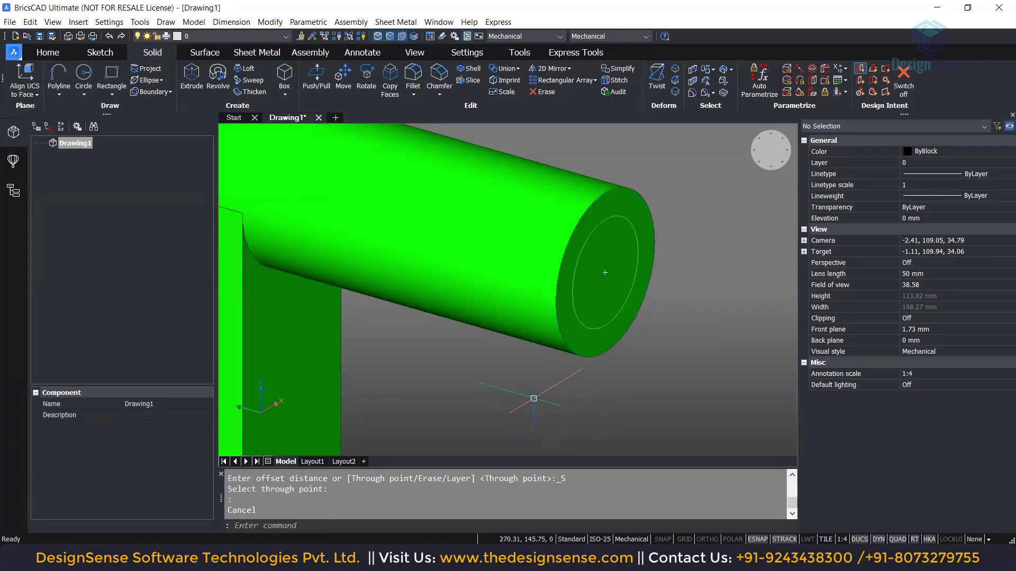
pyautogui.moveTo(533, 398)
pyautogui.keyDown('shift'); pyautogui.mouseDown(button='middle')
pyautogui.moveTo(497, 390)
pyautogui.moveTo(529, 402)
pyautogui.mouseUp(button='middle'); pyautogui.keyUp('shift')
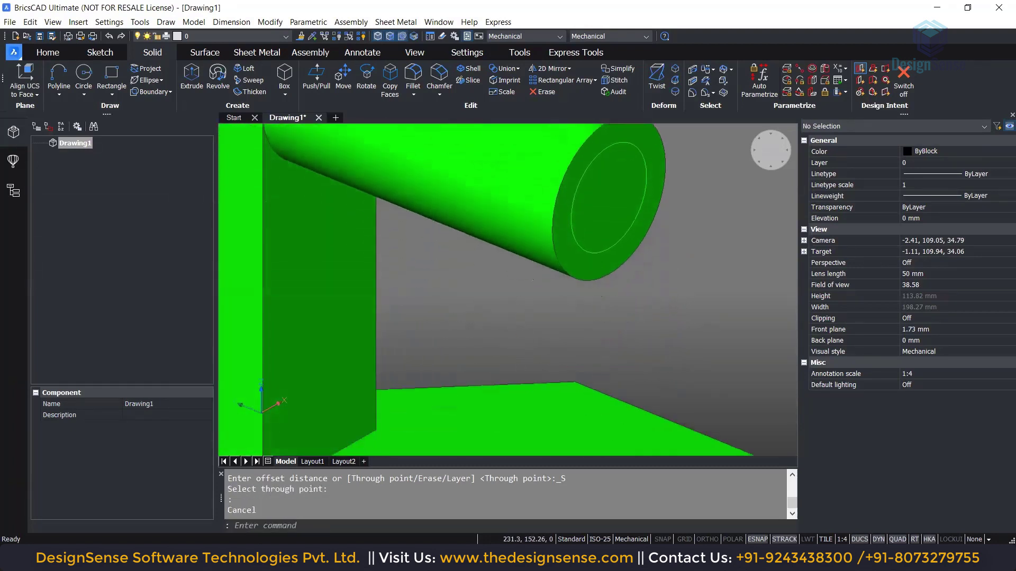
pyautogui.keyDown('shift'); pyautogui.moveTo(532, 279); pyautogui.dragTo(651, 302, button='middle'); pyautogui.keyUp('shift')
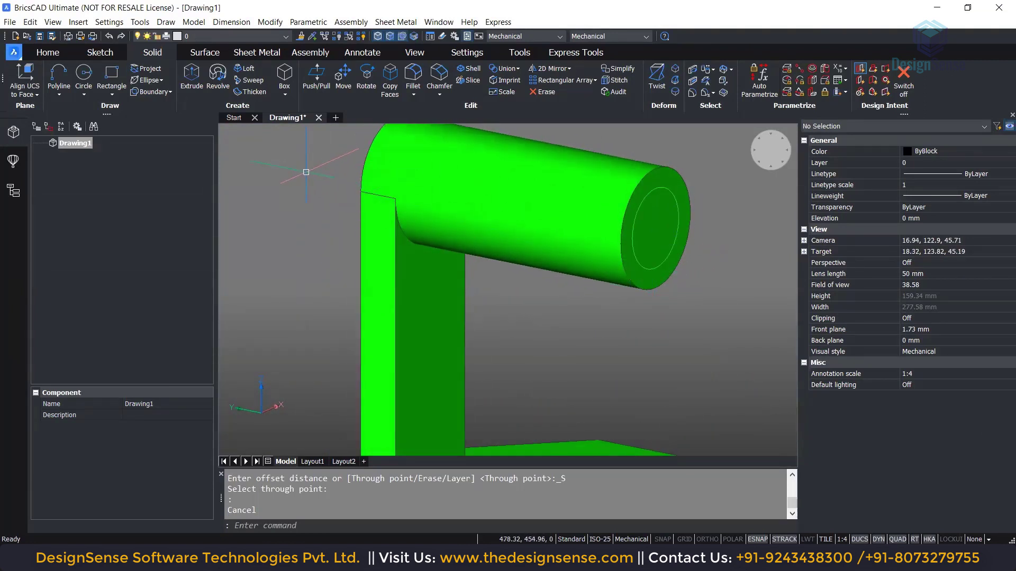
# Extrude the small circle on the cylinder's end face 200 mm into the solid to cut a through bore
pyautogui.moveTo(535, 303); pyautogui.dragTo(537, 312, button='middle')
pyautogui.scroll(-3, 534, 312)
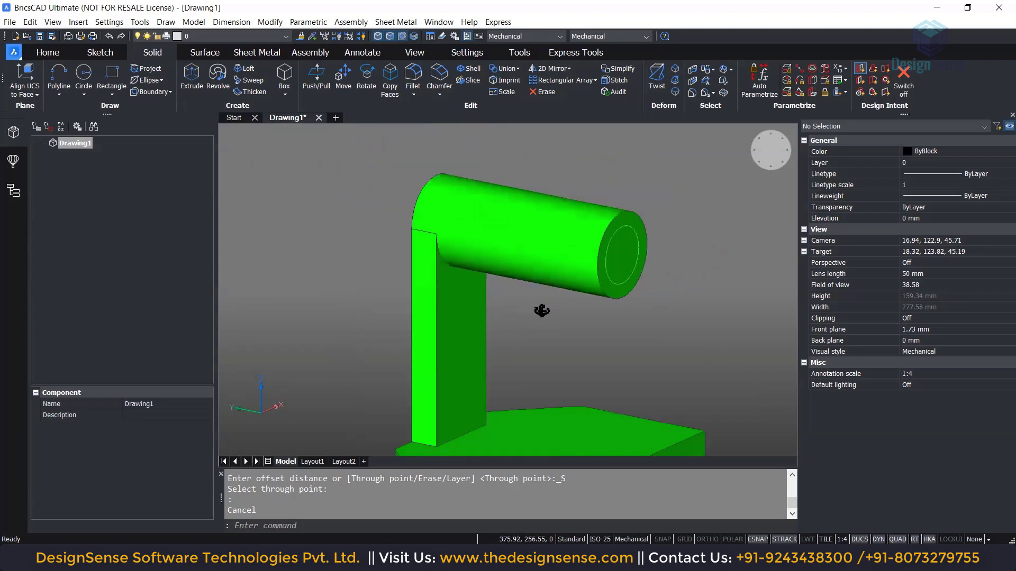
pyautogui.scroll(6, 659, 308)
pyautogui.scroll(-3, 659, 307)
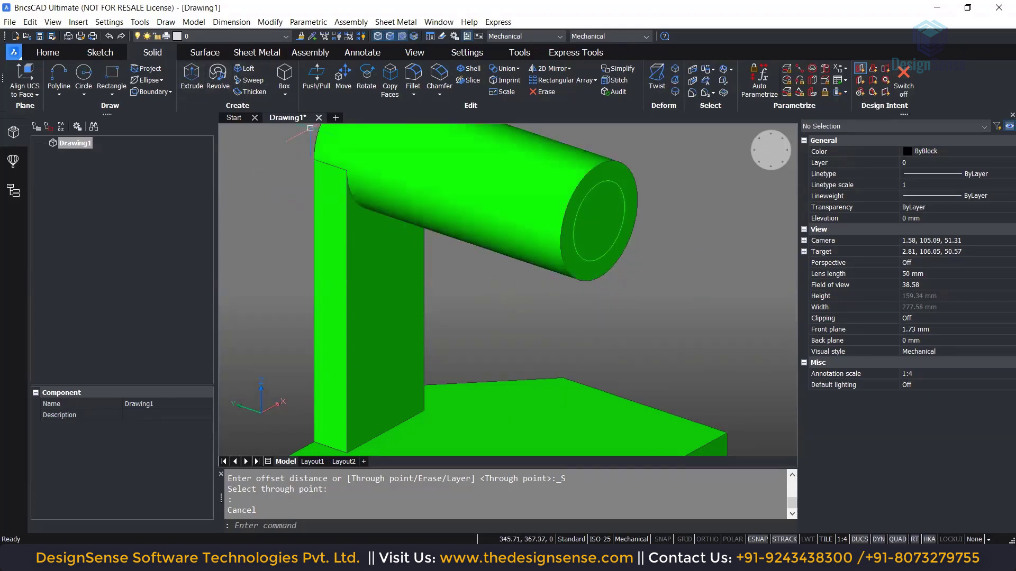
pyautogui.write('DMEXTRUDE')
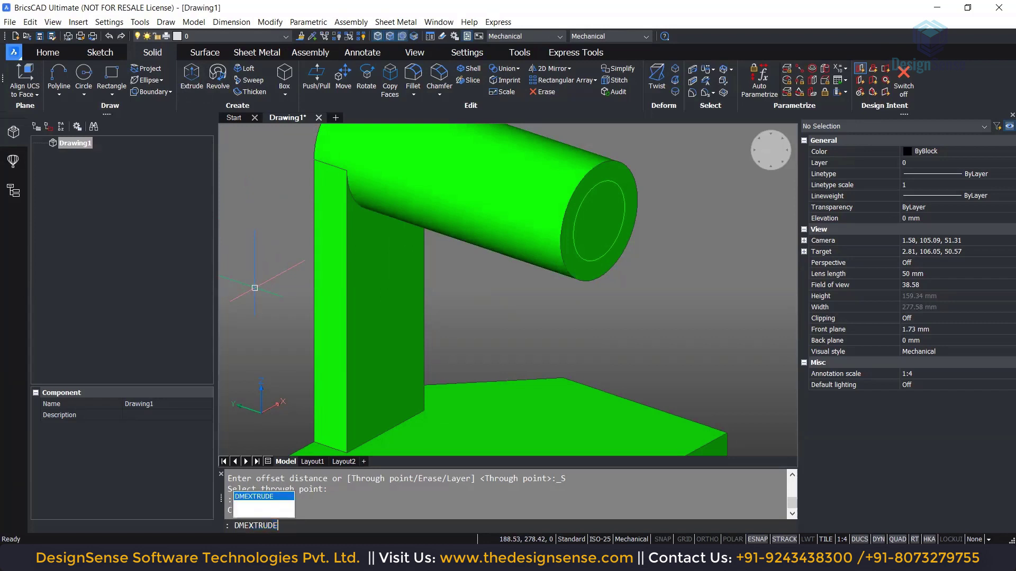
pyautogui.press('Return')
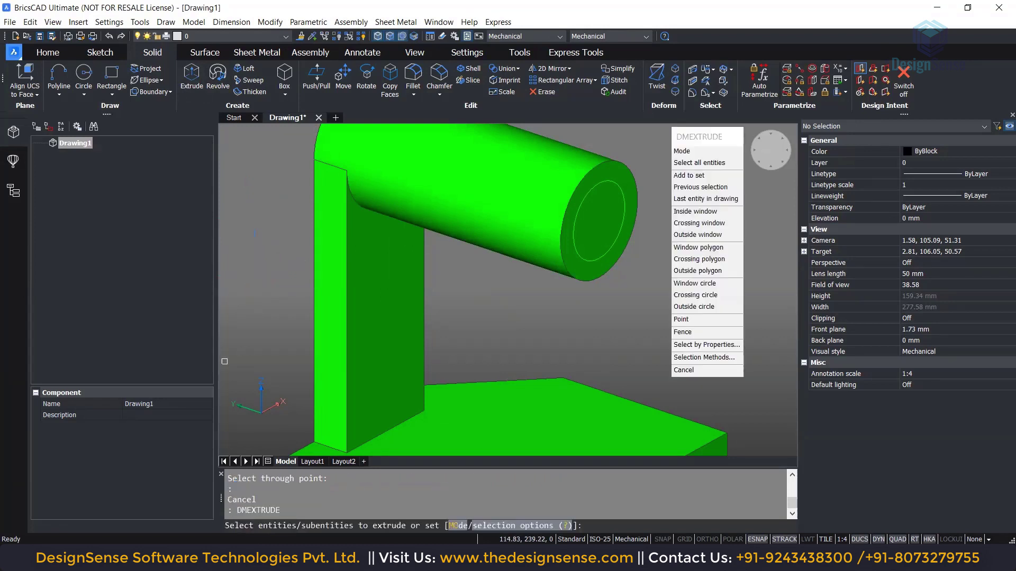
pyautogui.click(614, 247)
pyautogui.press('Return')
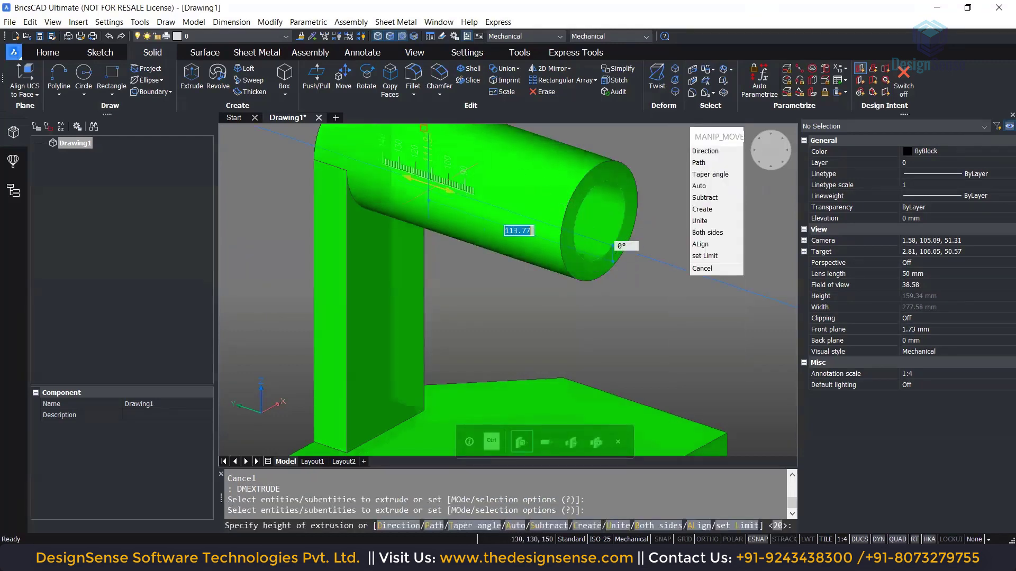
pyautogui.scroll(-3, 701, 352)
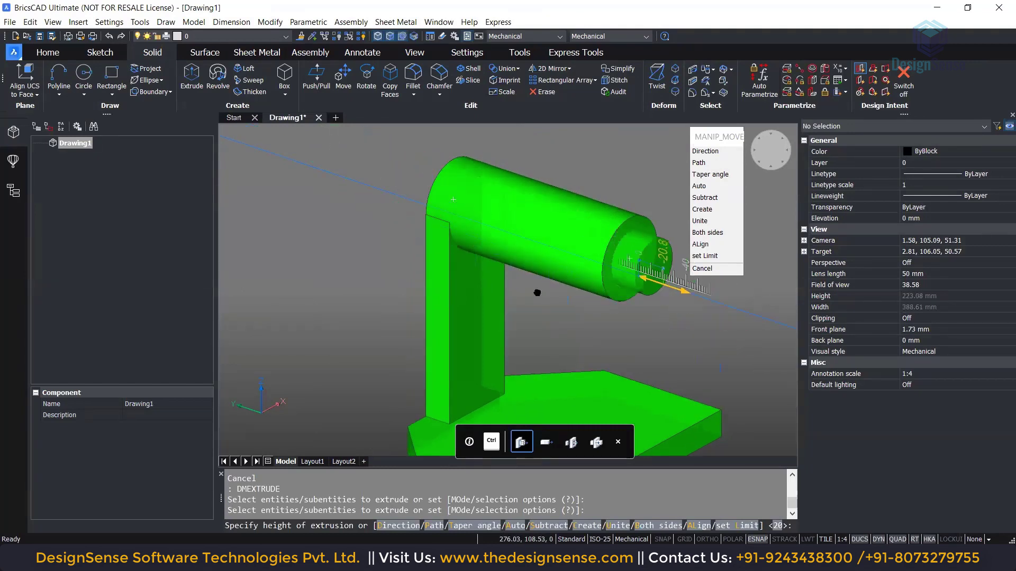
pyautogui.scroll(-3, 537, 292)
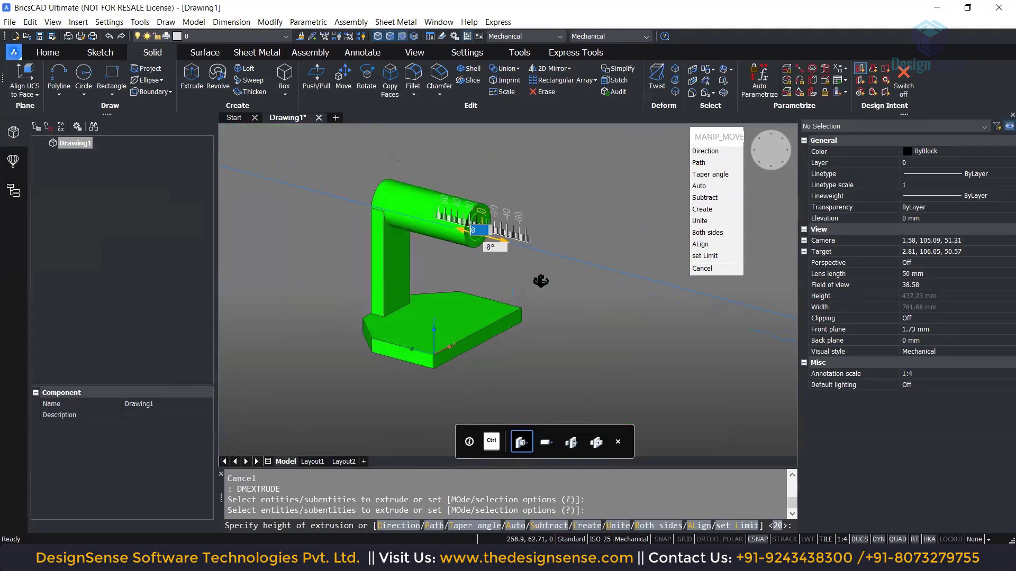
pyautogui.keyDown('shift'); pyautogui.moveTo(540, 281); pyautogui.dragTo(529, 297, button='middle'); pyautogui.keyUp('shift')
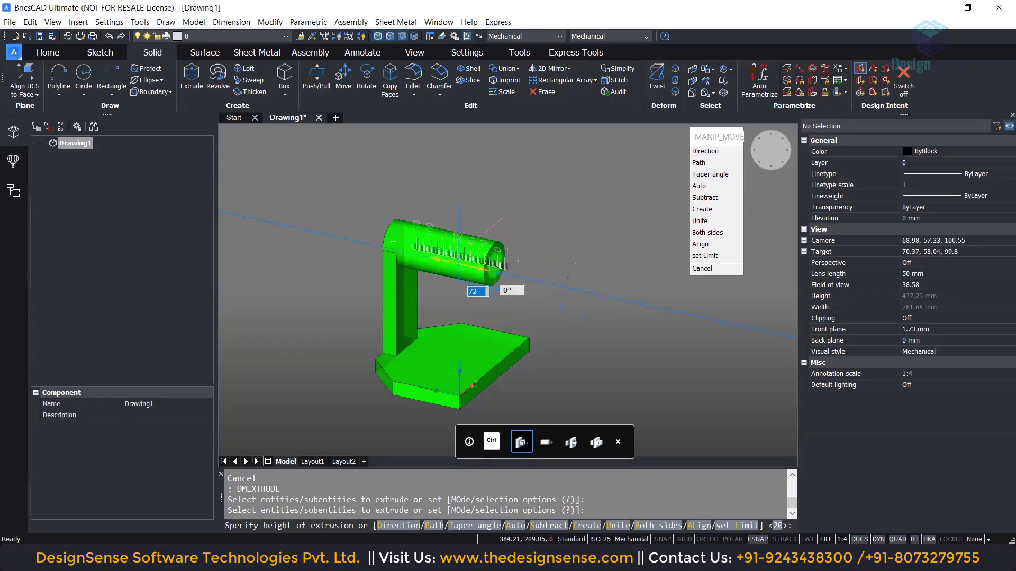
pyautogui.scroll(5, 392, 242)
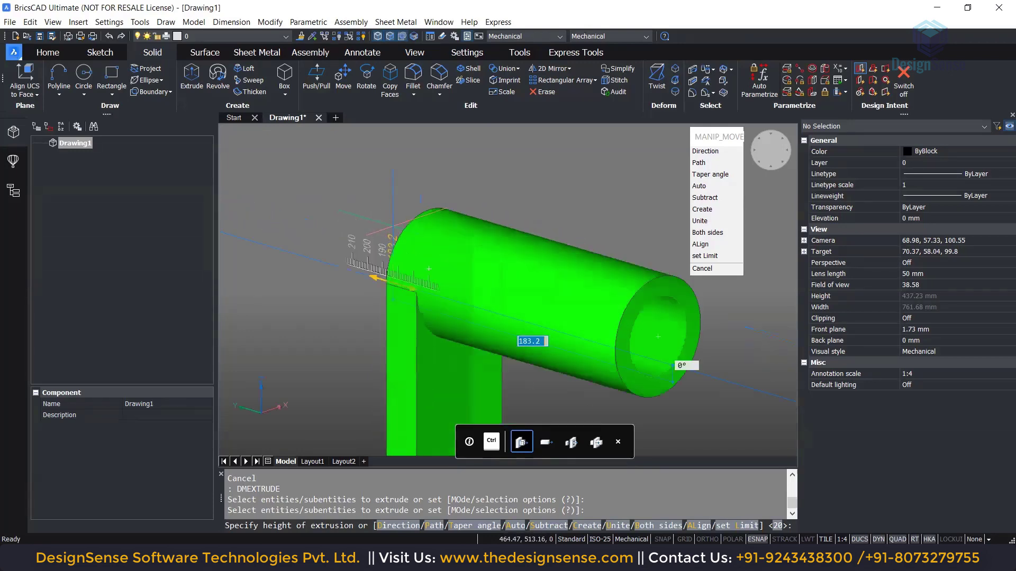
pyautogui.keyDown('shift'); pyautogui.moveTo(370, 220); pyautogui.dragTo(436, 255, button='middle'); pyautogui.keyUp('shift')
pyautogui.scroll(-3, 434, 248)
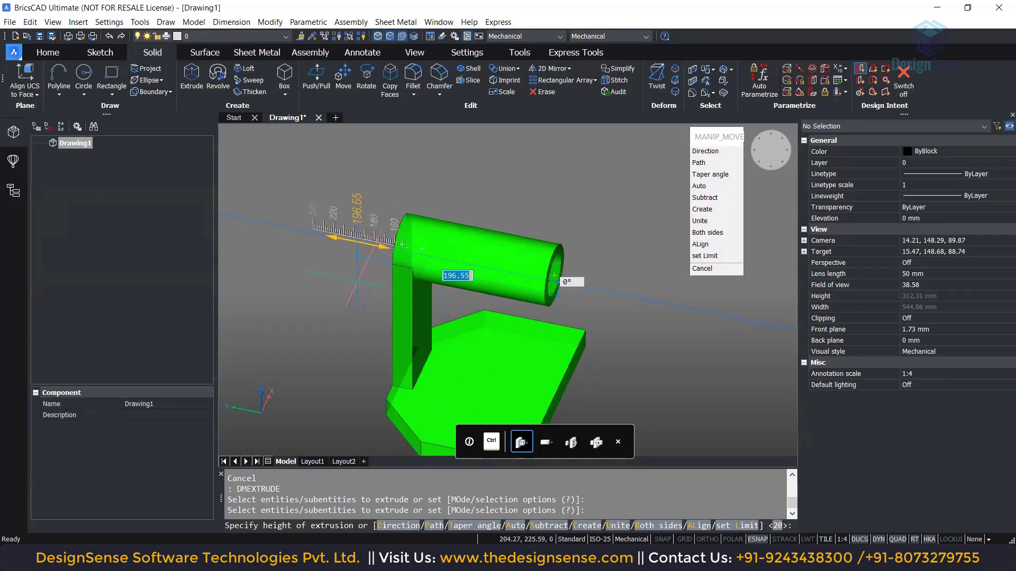
pyautogui.keyDown('shift'); pyautogui.moveTo(358, 268); pyautogui.dragTo(336, 249, button='middle'); pyautogui.keyUp('shift')
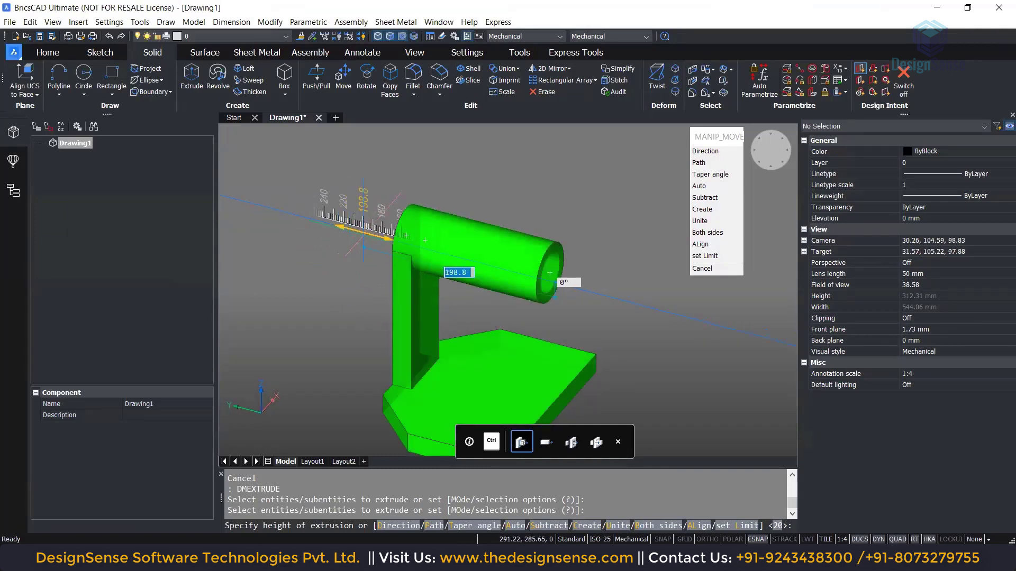
pyautogui.write('200')
pyautogui.press('Return')
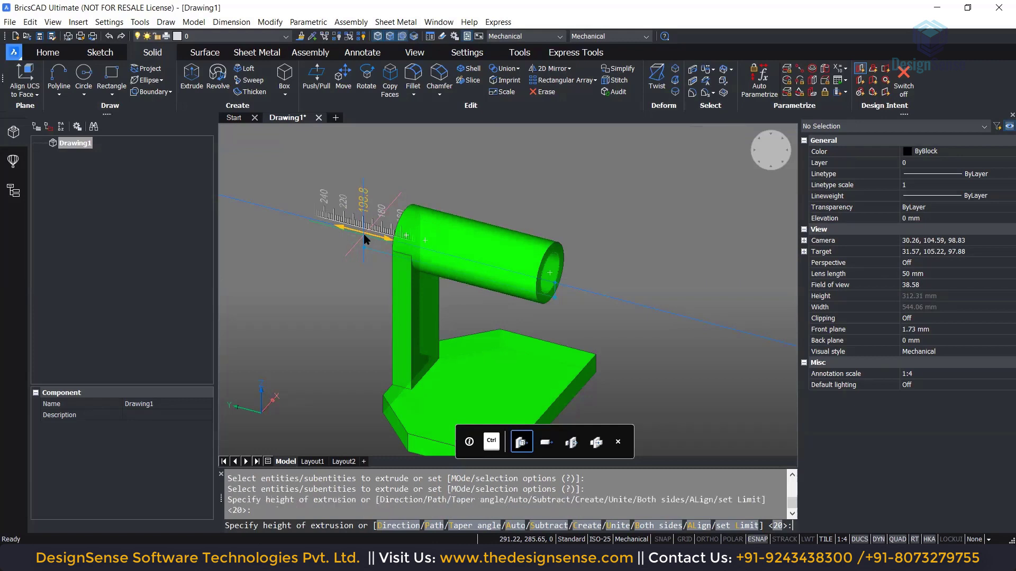
# Change the design intent recognition so that DMRECOGNIZE is set to 34
pyautogui.keyDown('shift'); pyautogui.moveTo(460, 232); pyautogui.dragTo(402, 227, button='middle'); pyautogui.keyUp('shift')
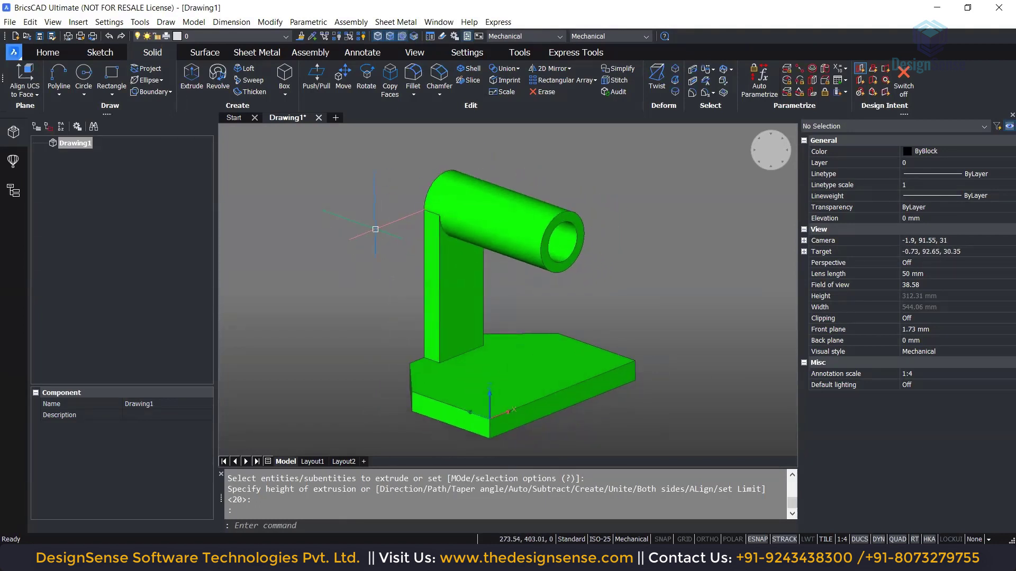
pyautogui.moveTo(375, 229); pyautogui.dragTo(372, 267, button='middle')
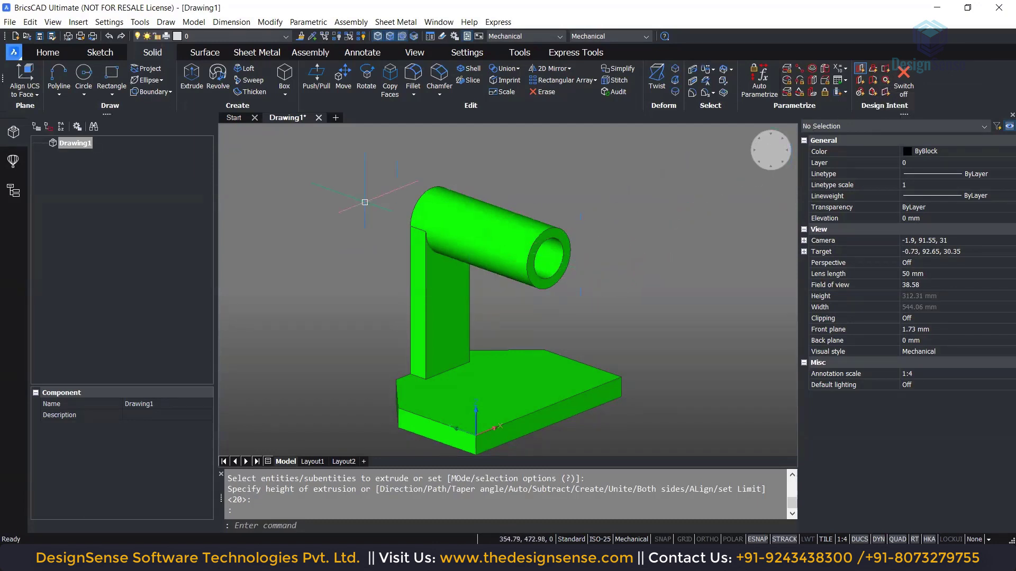
pyautogui.click(886, 80)
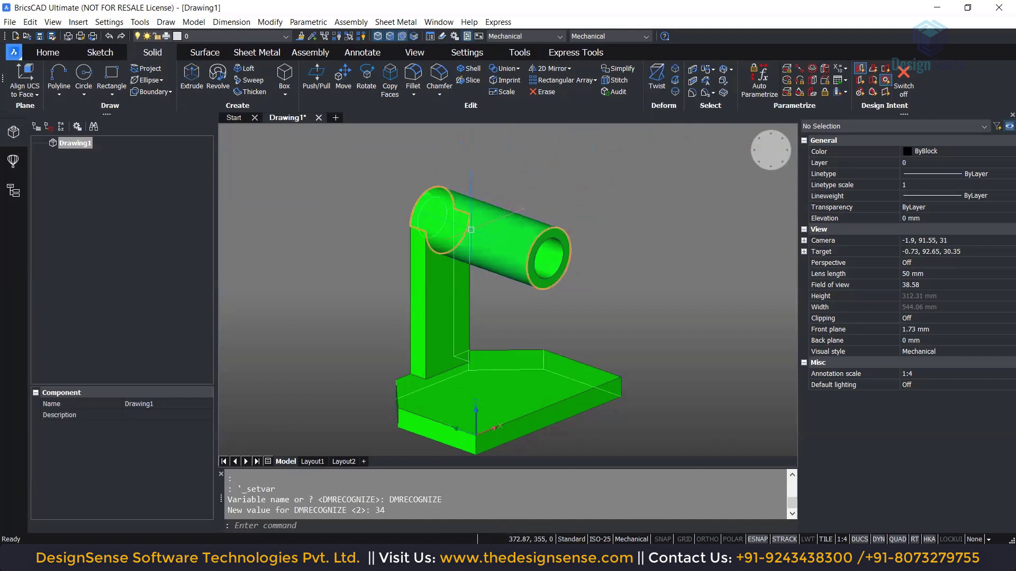
# Try to move the cylinder's outer face with DMMOVE, using the bore's centre on the end face as base point
pyautogui.moveTo(479, 232); pyautogui.dragTo(500, 264, button='middle')
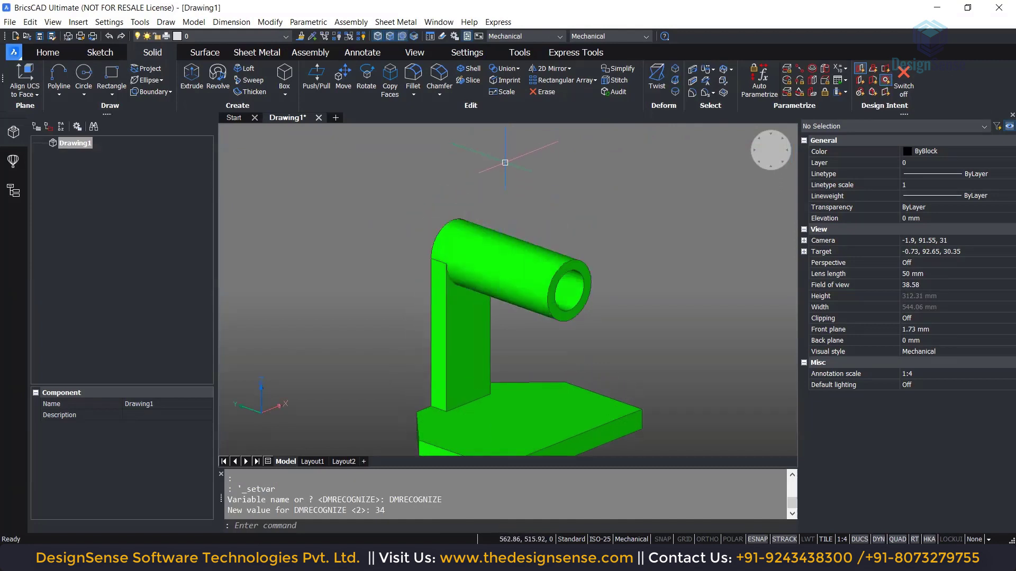
pyautogui.scroll(-3, 551, 290)
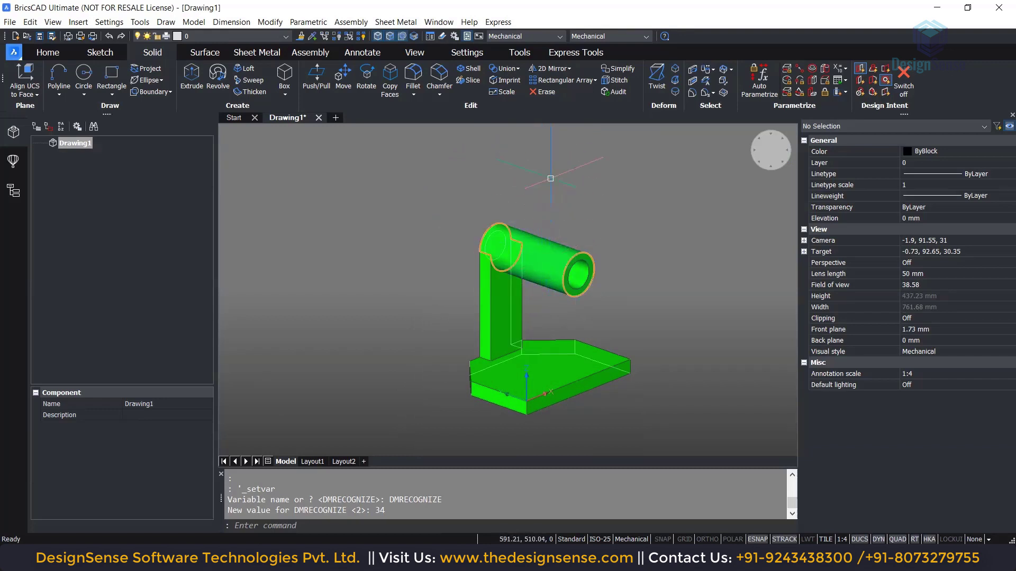
pyautogui.keyDown('shift'); pyautogui.moveTo(590, 318); pyautogui.dragTo(644, 295, button='middle'); pyautogui.keyUp('shift')
pyautogui.write('dmmo')
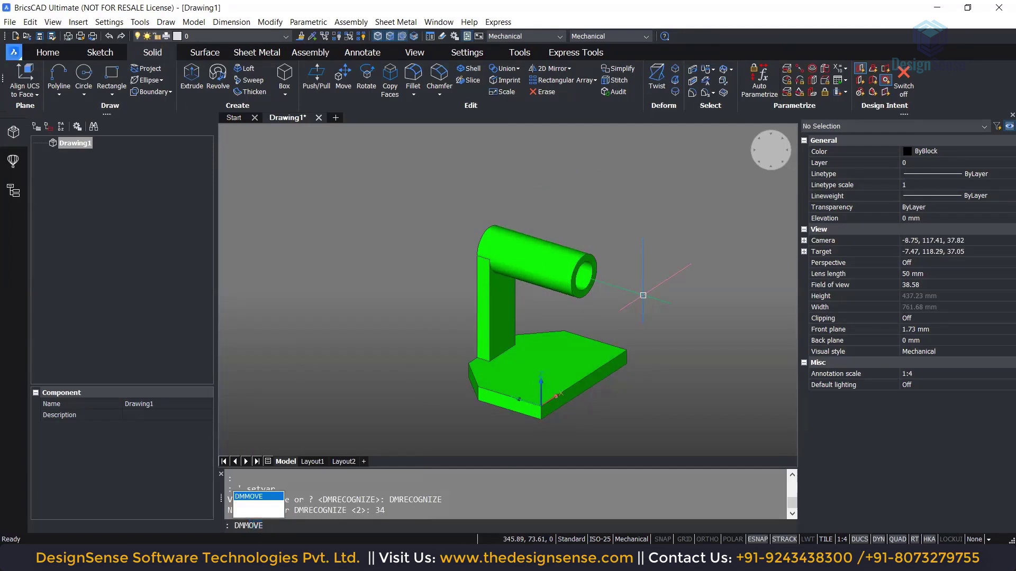
pyautogui.press('Return')
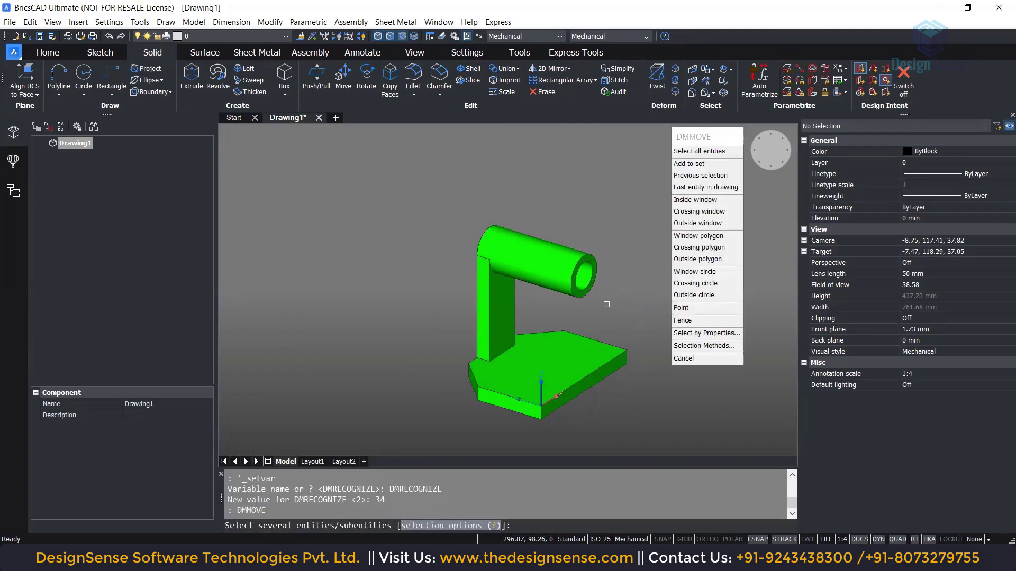
pyautogui.keyDown('shift'); pyautogui.moveTo(627, 277); pyautogui.dragTo(512, 183, button='middle'); pyautogui.keyUp('shift')
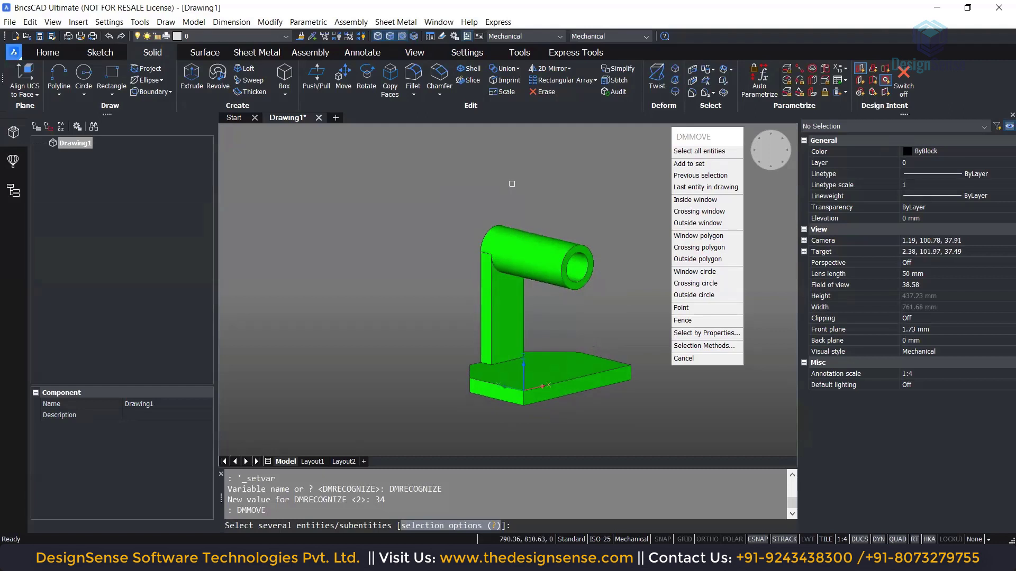
pyautogui.click(528, 240)
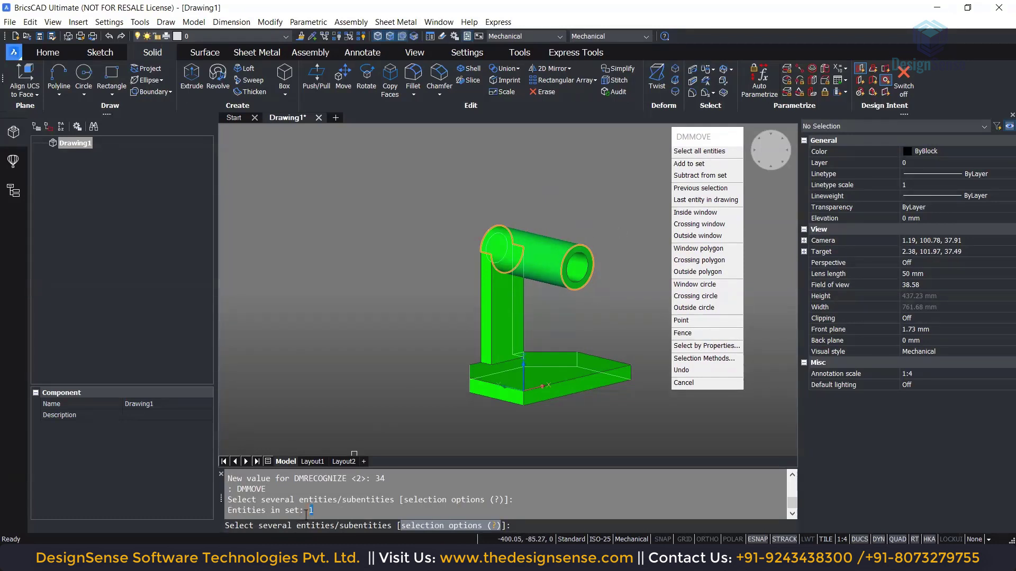
pyautogui.press('Return')
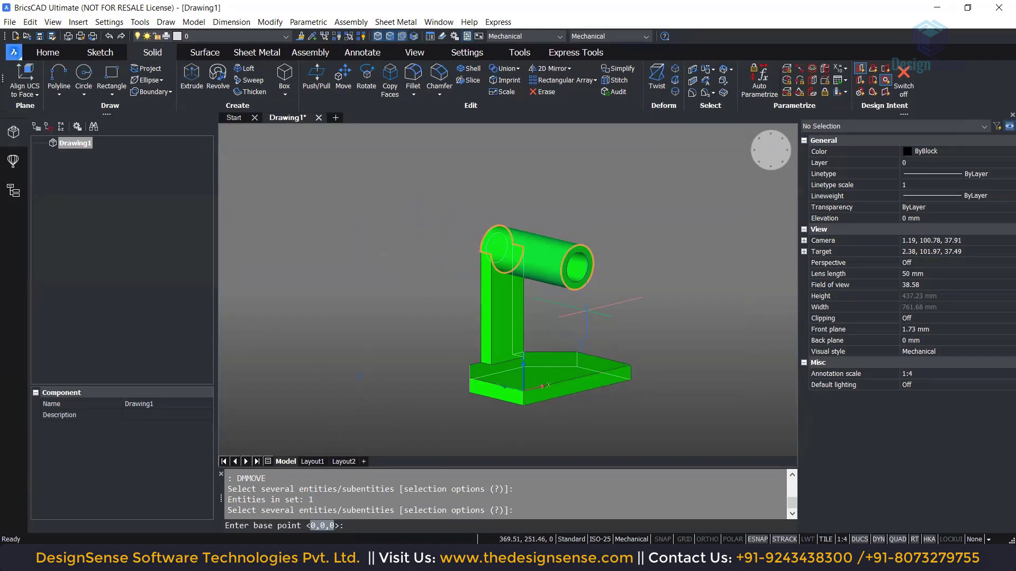
pyautogui.scroll(3, 587, 286)
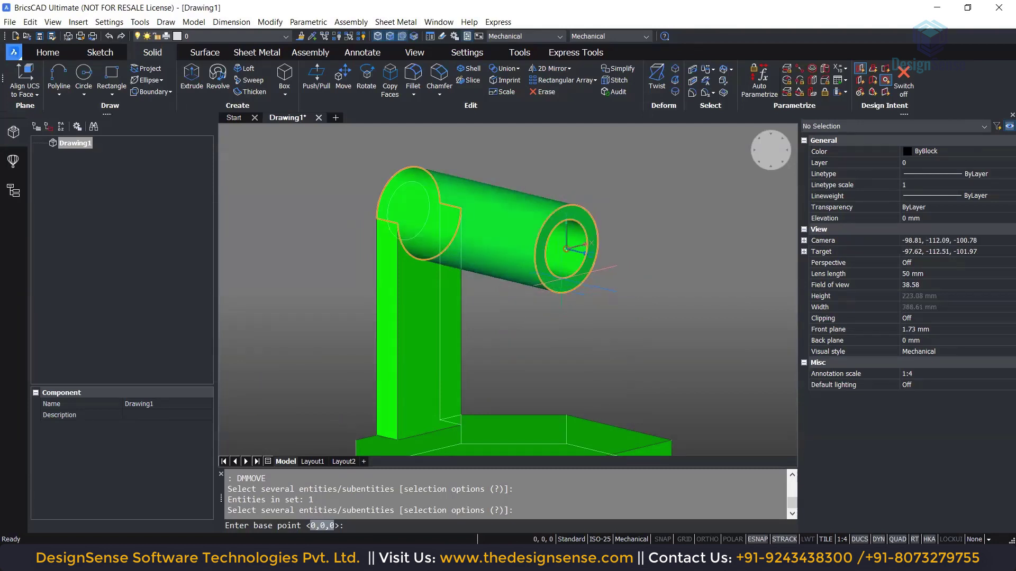
pyautogui.click(566, 249)
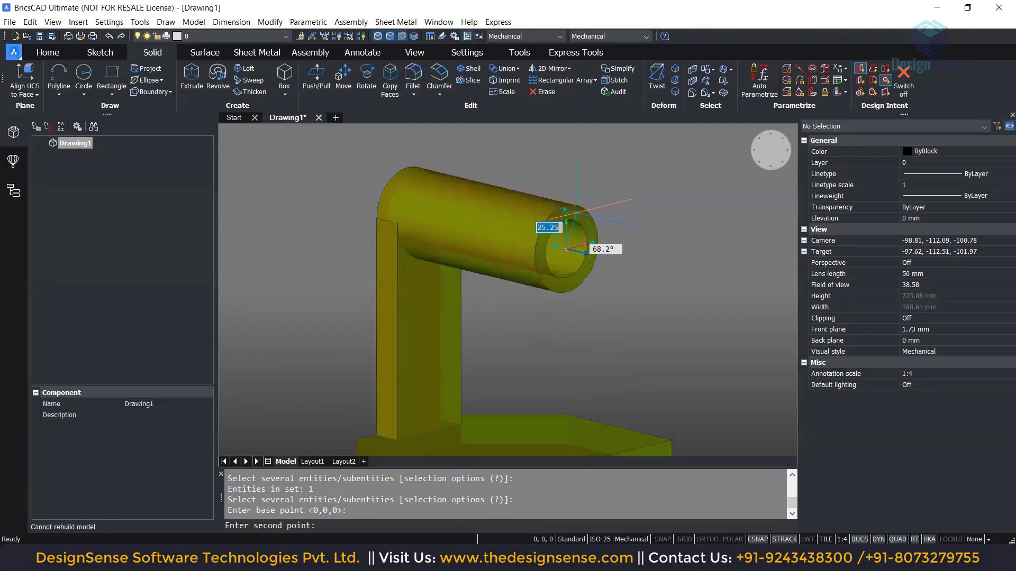
pyautogui.scroll(-3, 575, 234)
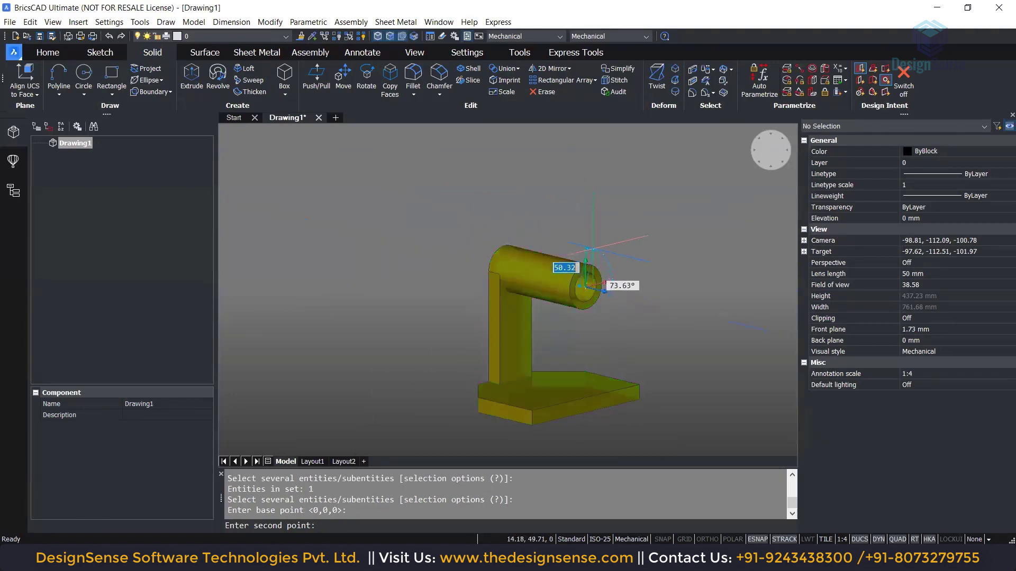
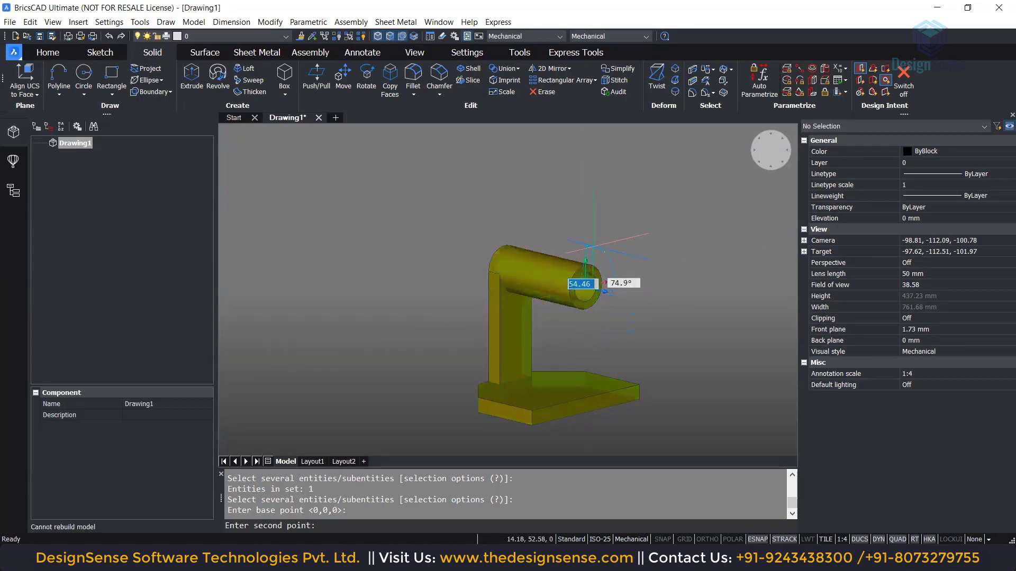
pyautogui.press('Escape')
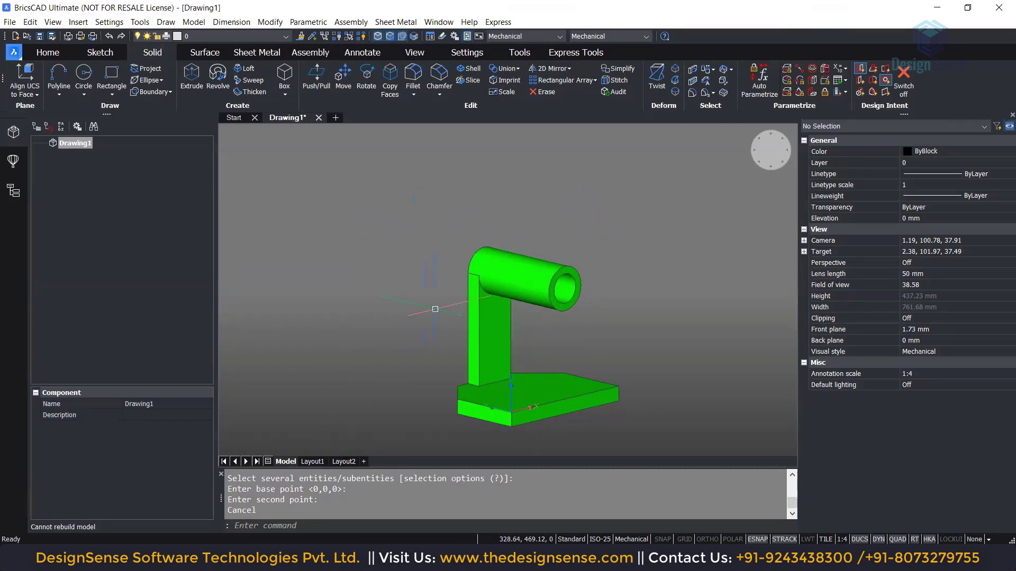
# Fillet the two vertical corner edges at the ends of the base plate's 200 mm side with a 25 mm radius
pyautogui.moveTo(398, 304); pyautogui.dragTo(385, 263, button='middle')
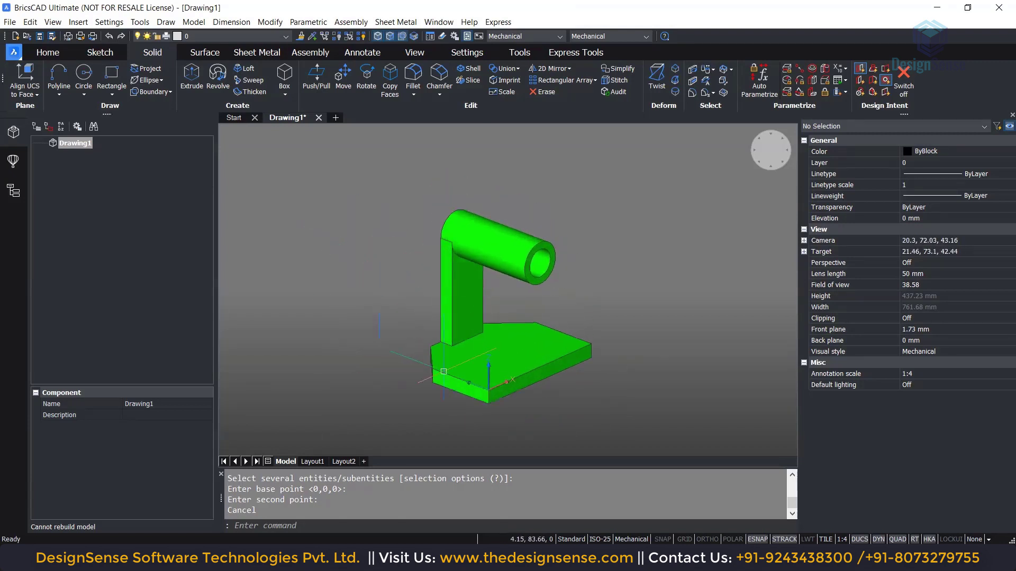
pyautogui.scroll(3, 485, 407)
pyautogui.scroll(3, 482, 418)
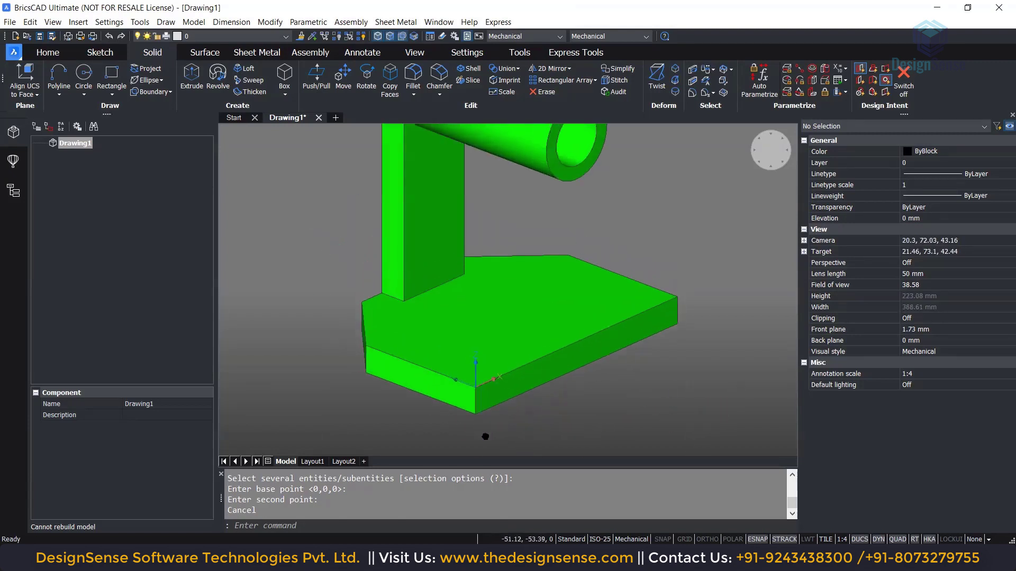
pyautogui.click(474, 408)
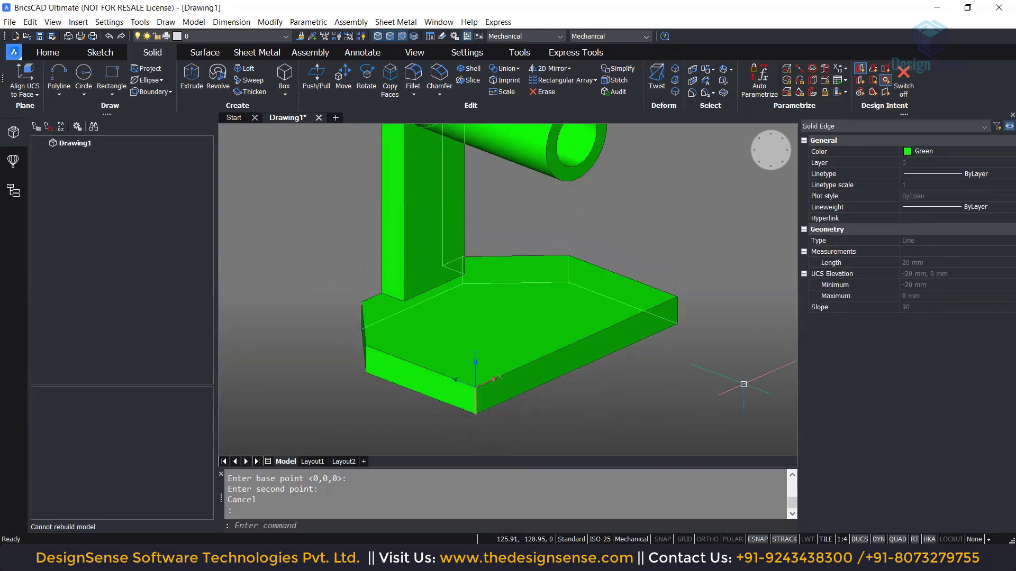
pyautogui.click(678, 312)
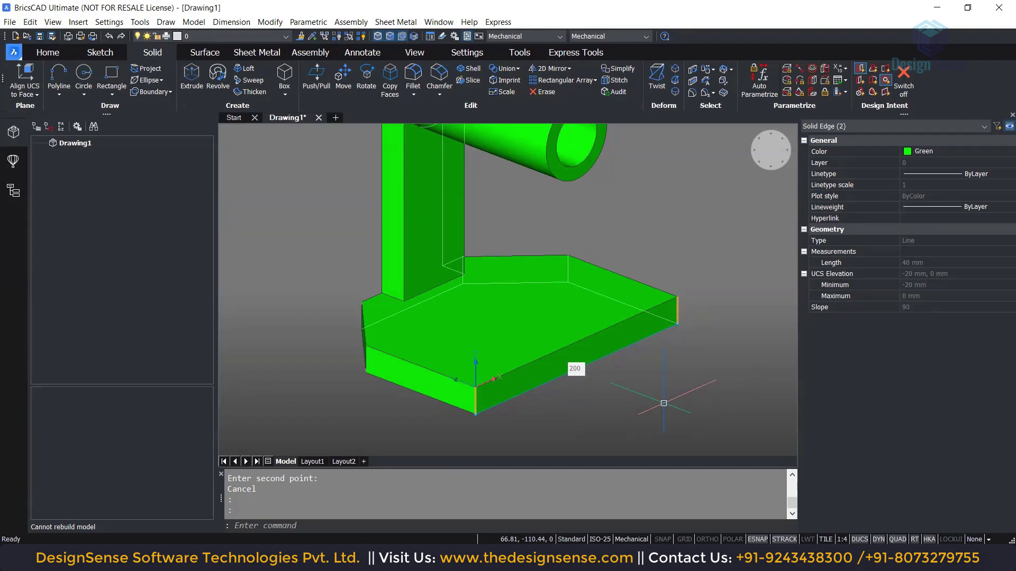
pyautogui.write('DMFILLET')
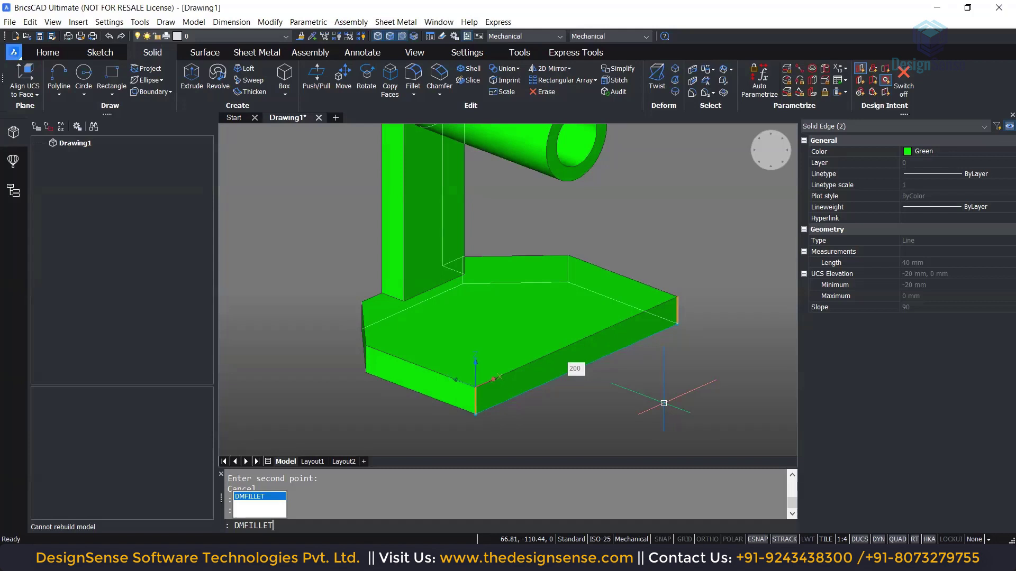
pyautogui.press('Return')
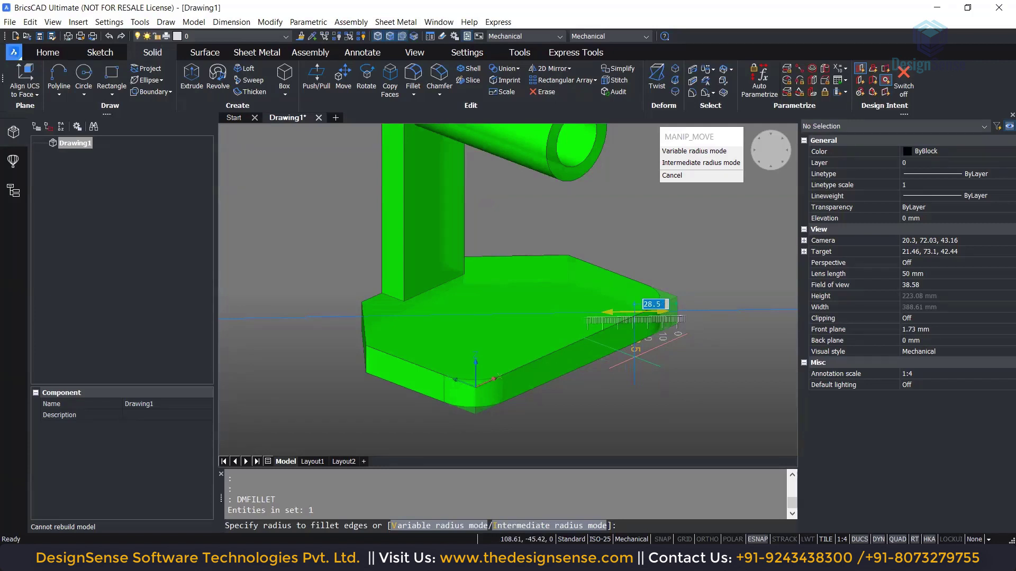
pyautogui.write('25')
pyautogui.press('Return')
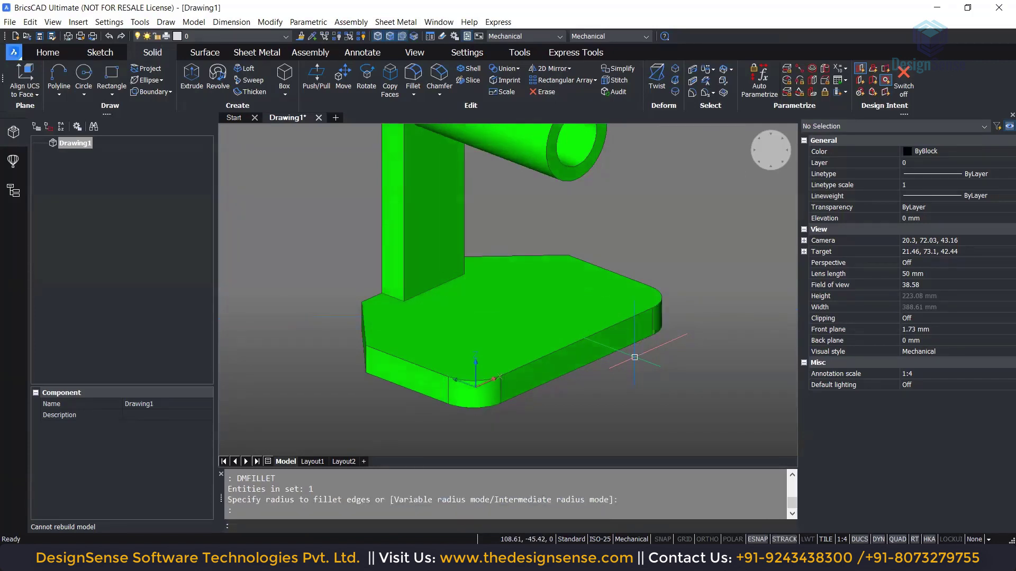
pyautogui.moveTo(472, 394)
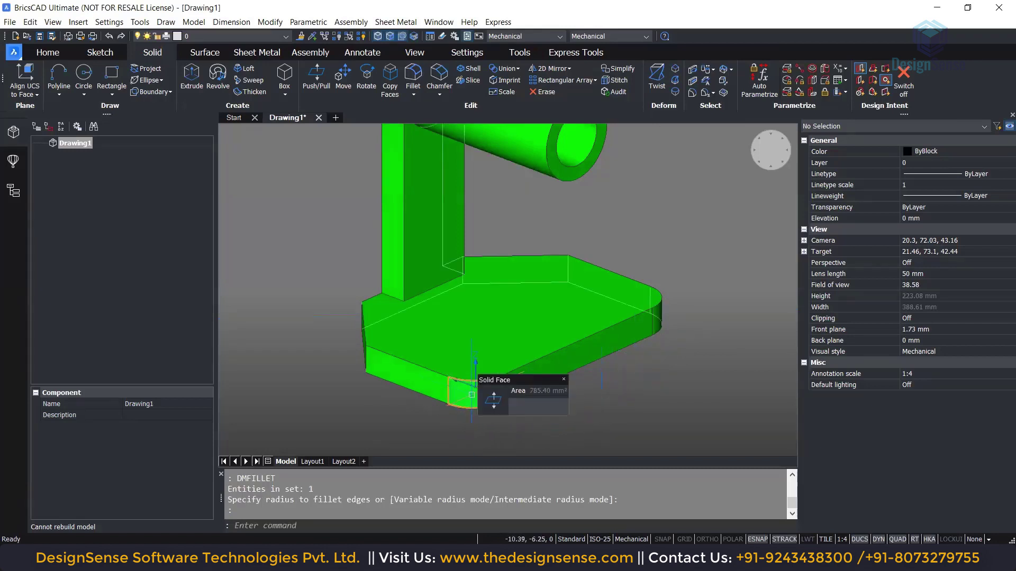
# Check which 2D entity snap modes are enabled in the entity snap settings
pyautogui.scroll(-2, 637, 402)
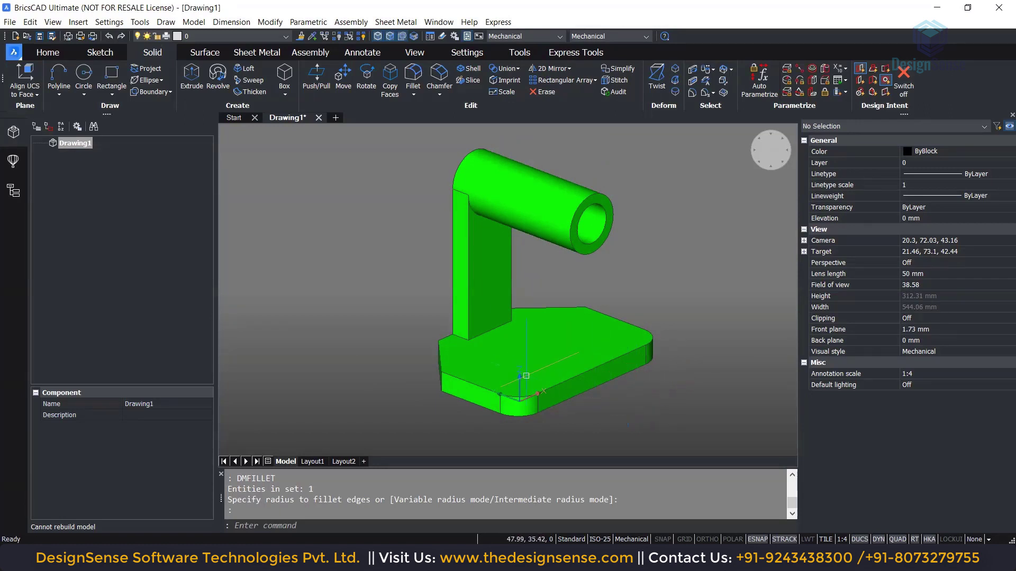
pyautogui.moveTo(639, 334)
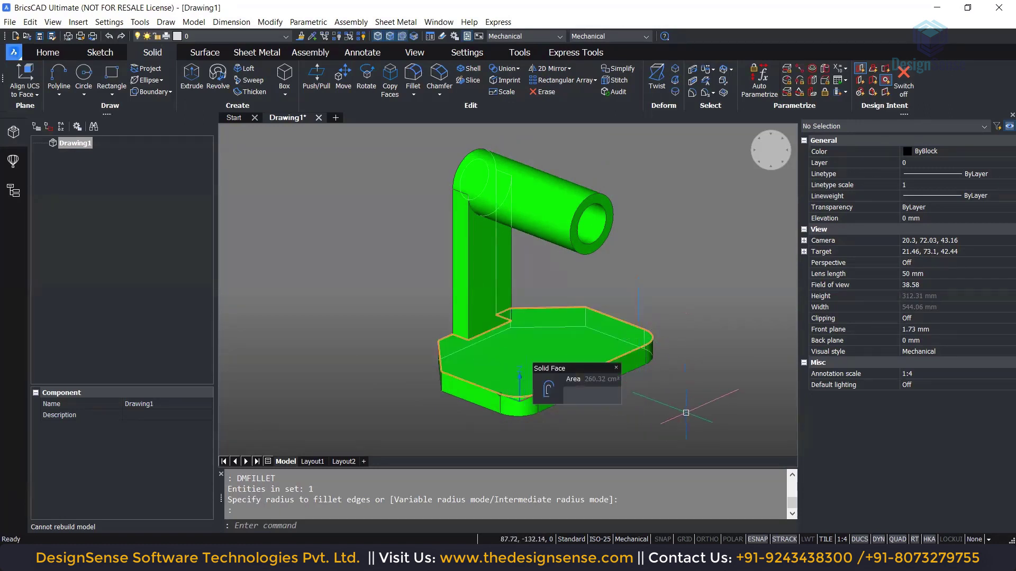
pyautogui.moveTo(681, 404); pyautogui.dragTo(668, 397, button='middle')
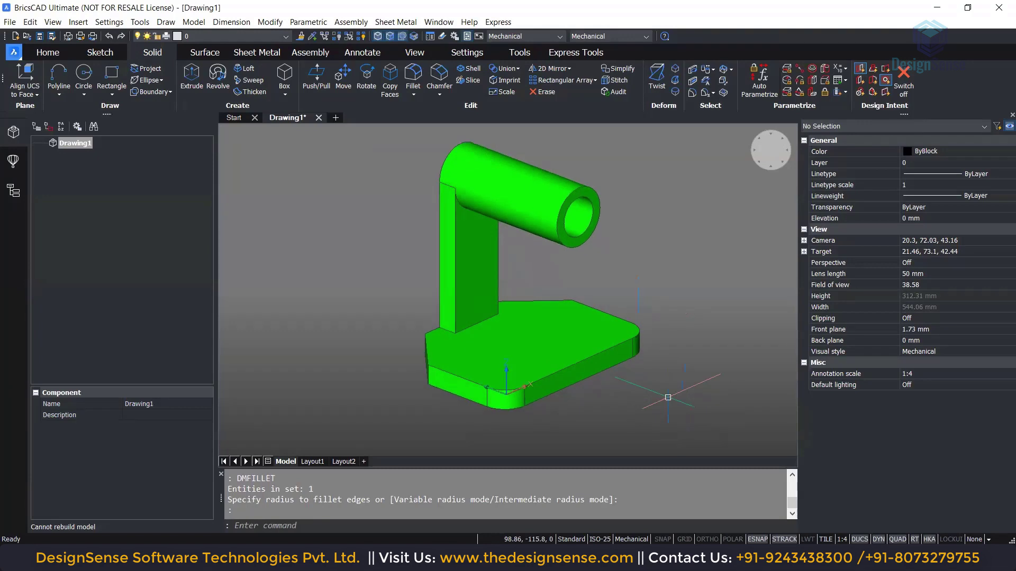
pyautogui.rightClick(753, 540)
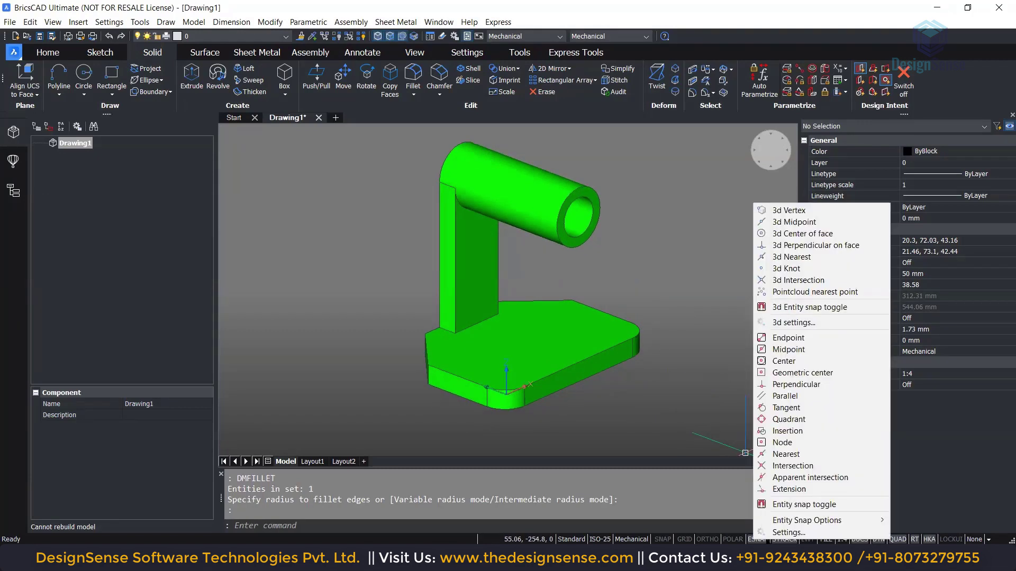
pyautogui.click(788, 532)
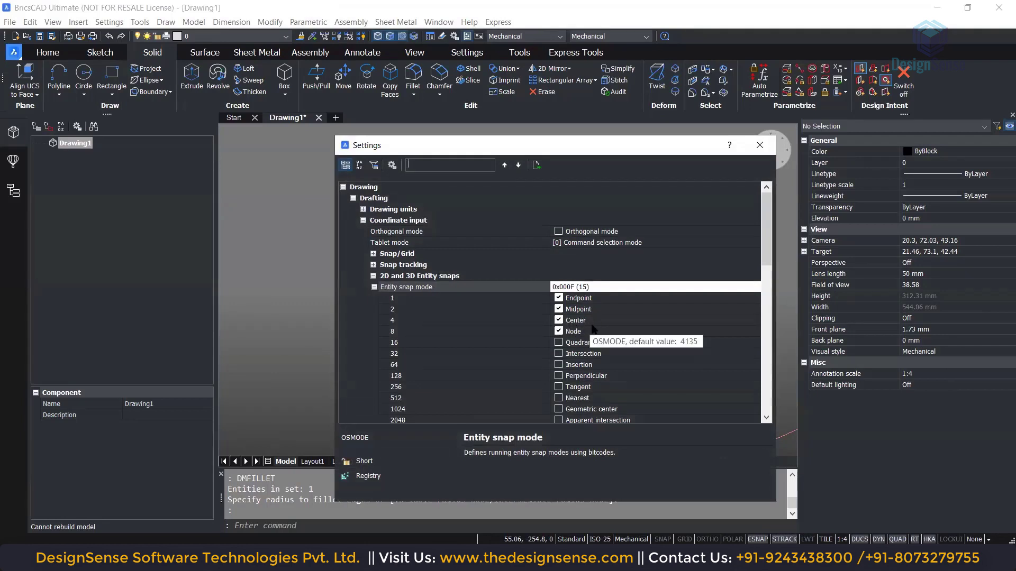
pyautogui.click(760, 150)
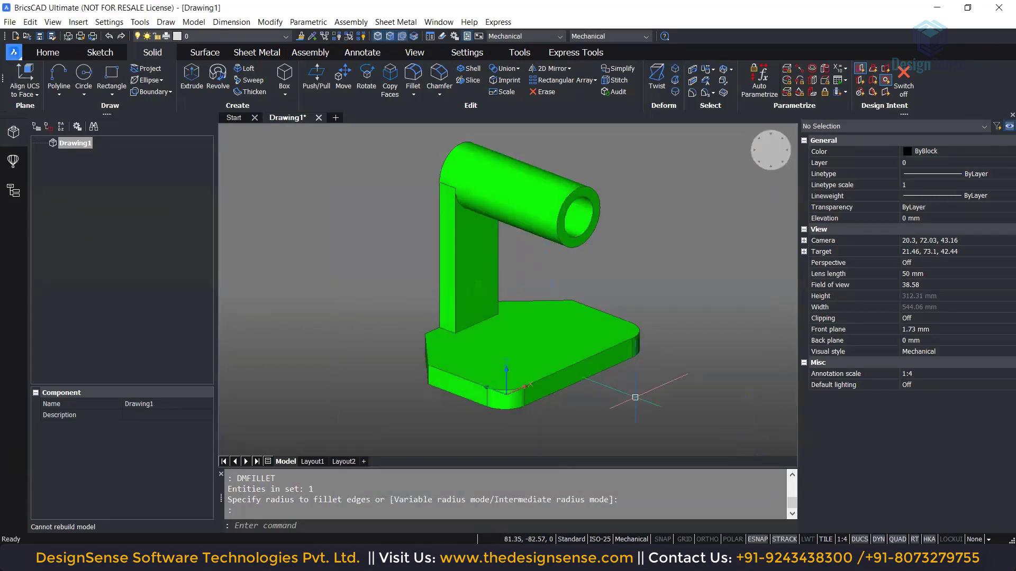
# Draw a circle of 10 mm radius on the base plate's top face, centred on the near corner fillet's arc
pyautogui.write('c')
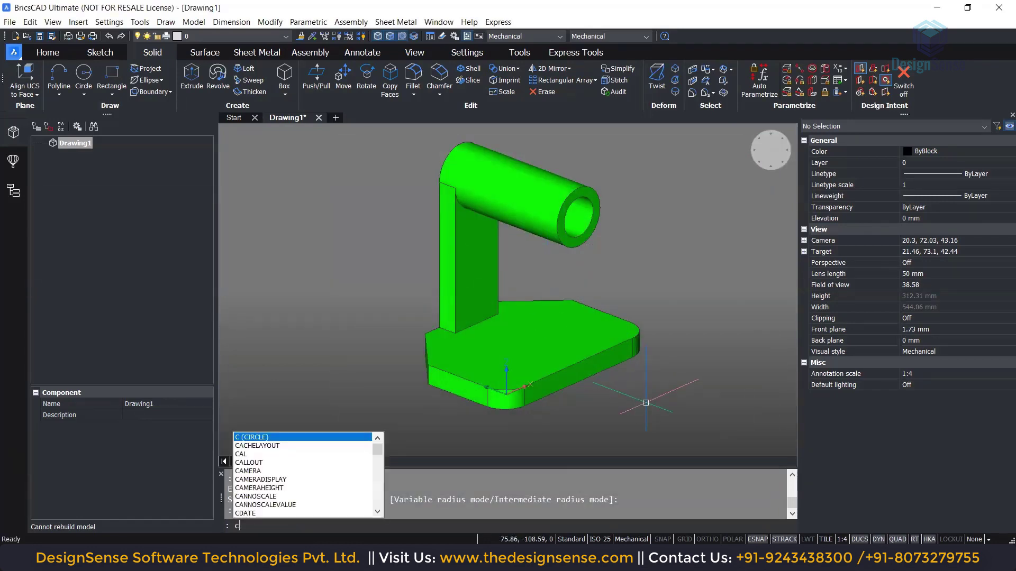
pyautogui.press('Return')
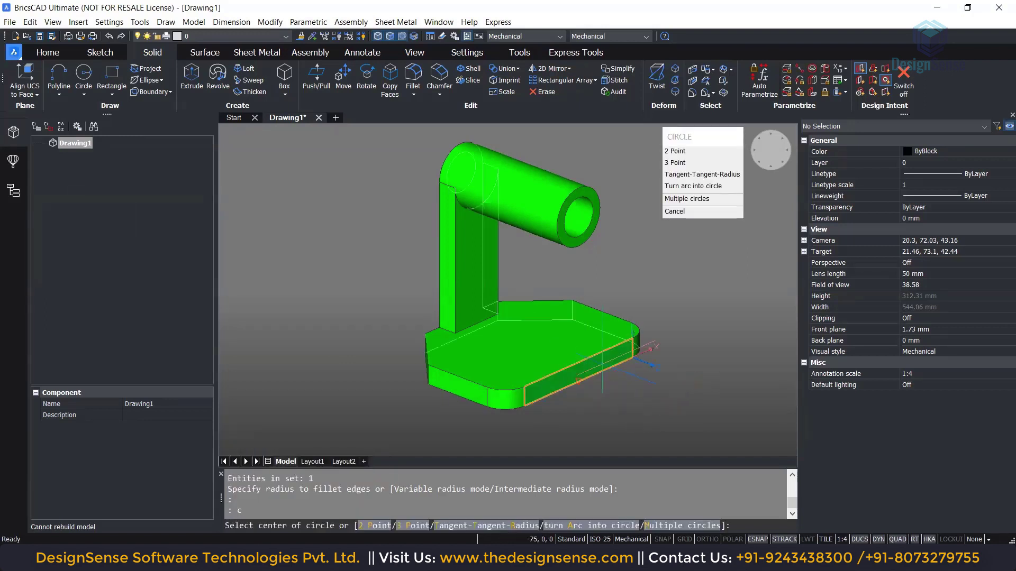
pyautogui.scroll(3, 500, 381)
pyautogui.scroll(3, 488, 338)
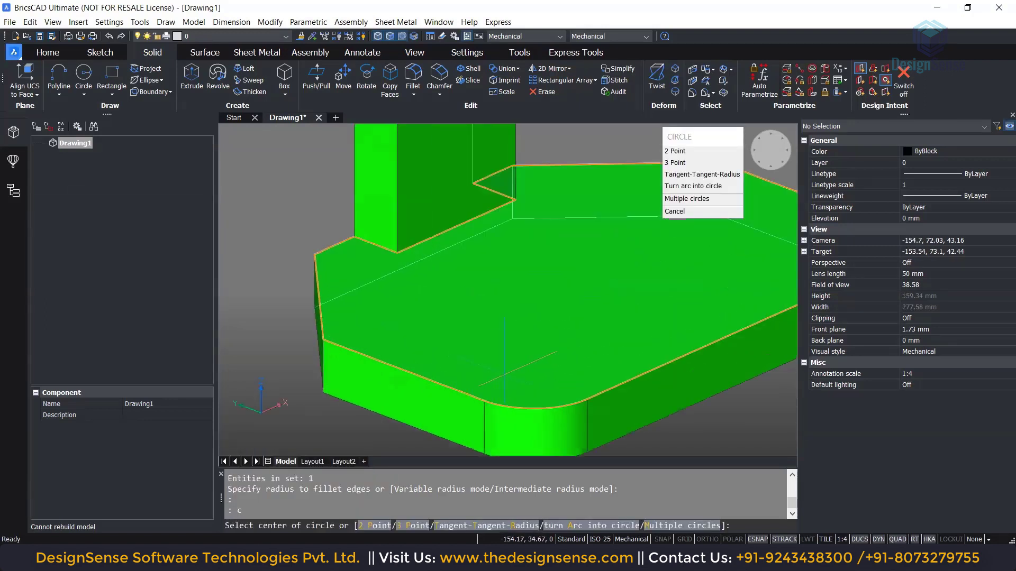
pyautogui.keyDown('shift'); pyautogui.moveTo(488, 339); pyautogui.dragTo(488, 338, button='middle'); pyautogui.keyUp('shift')
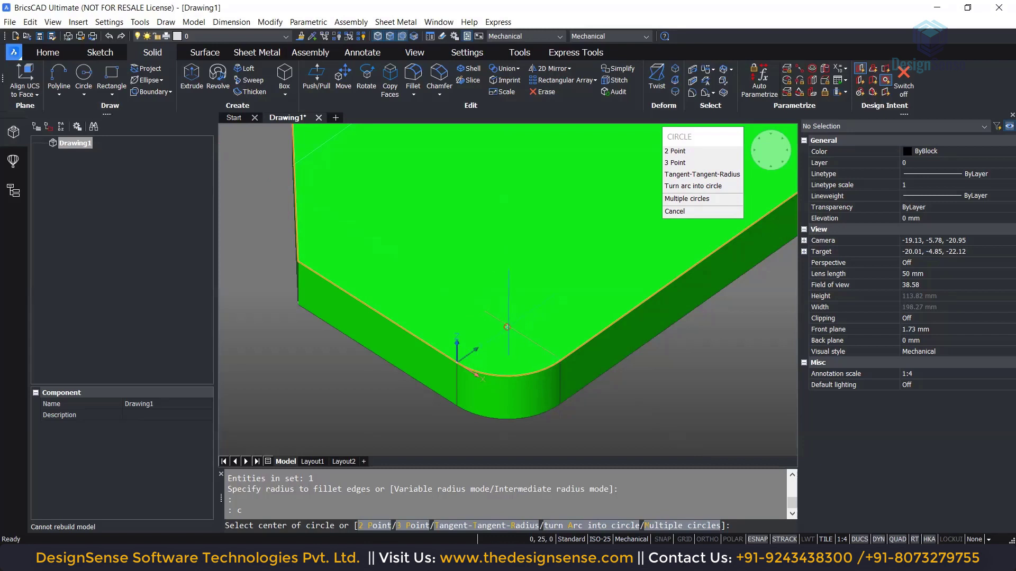
pyautogui.click(507, 327)
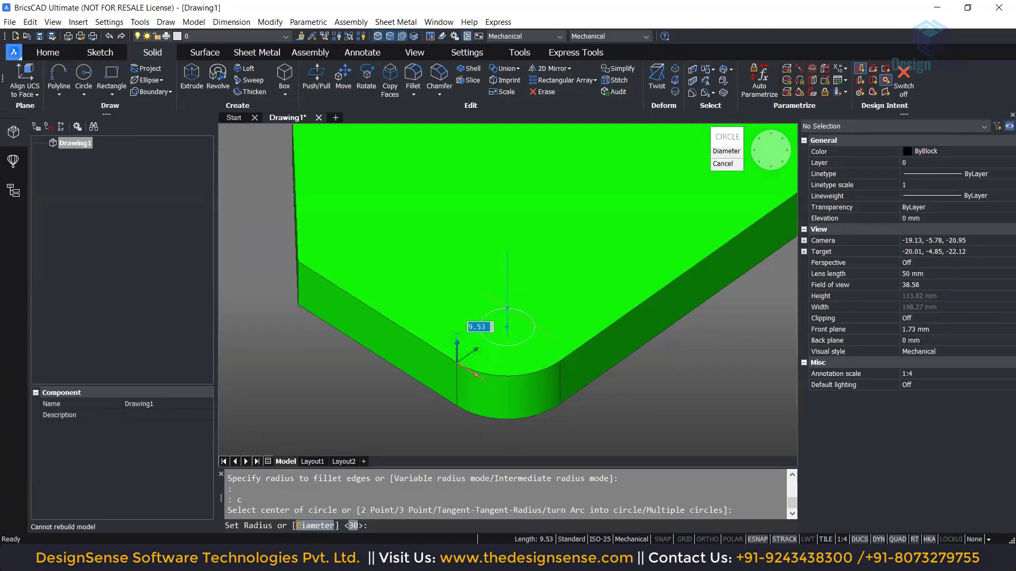
pyautogui.press('Return')
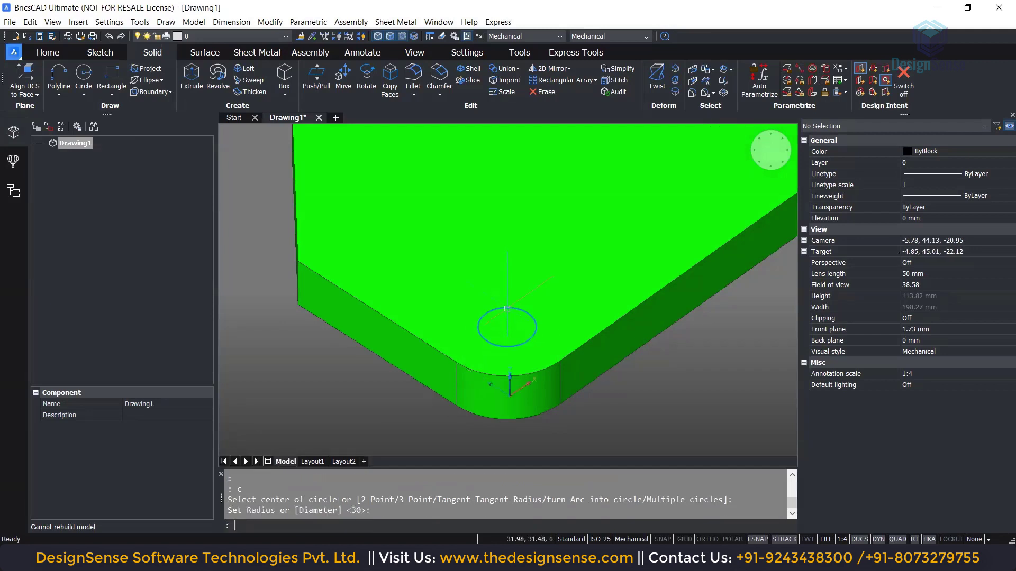
pyautogui.press('Escape')
pyautogui.press('Escape')
# Draw a second 10 mm radius circle on the base plate's top face, centred on the far corner fillet's arc
pyautogui.scroll(-2, 642, 404)
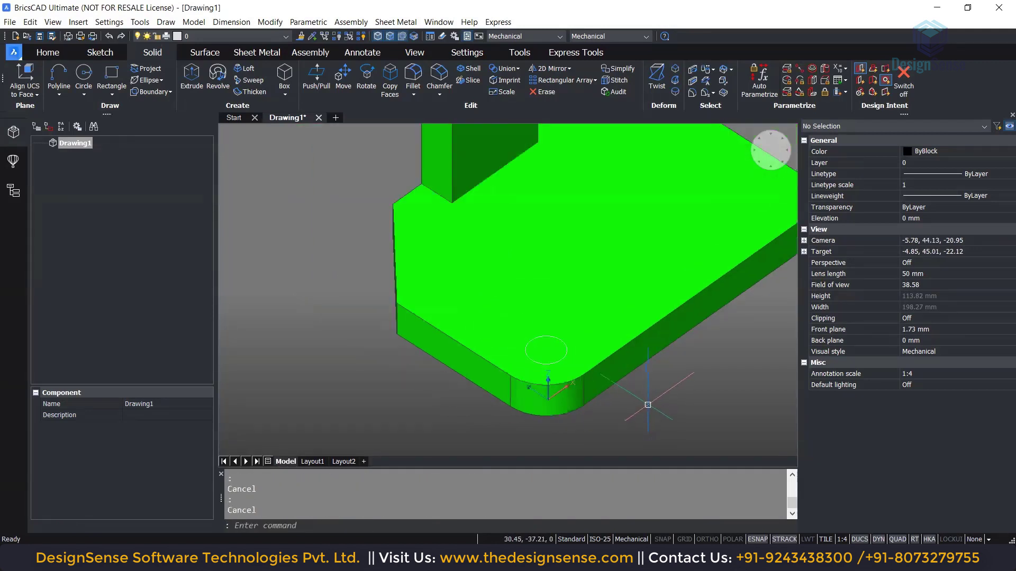
pyautogui.moveTo(641, 404); pyautogui.dragTo(661, 353, button='middle')
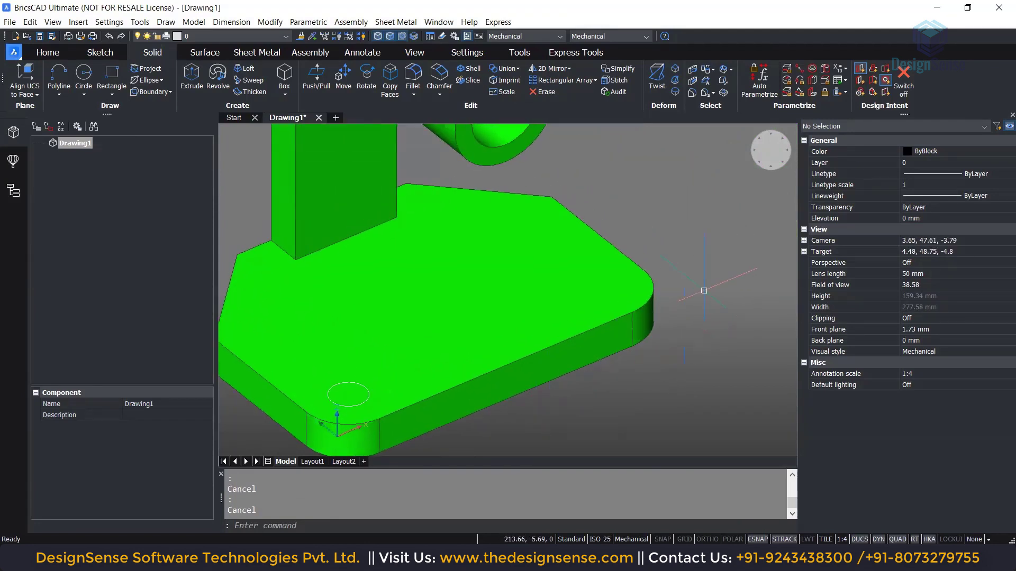
pyautogui.write('c')
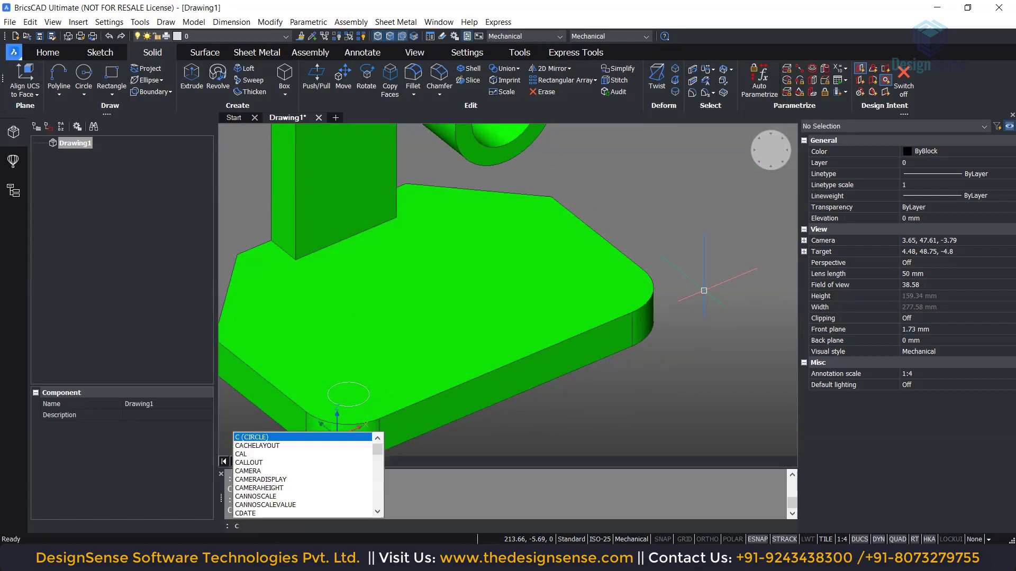
pyautogui.press('Return')
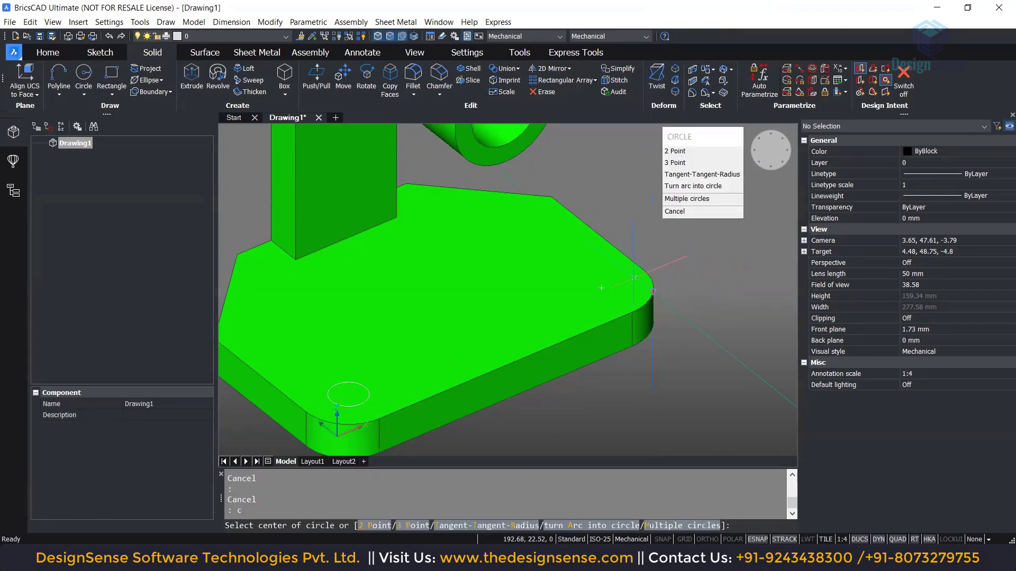
pyautogui.scroll(4, 602, 287)
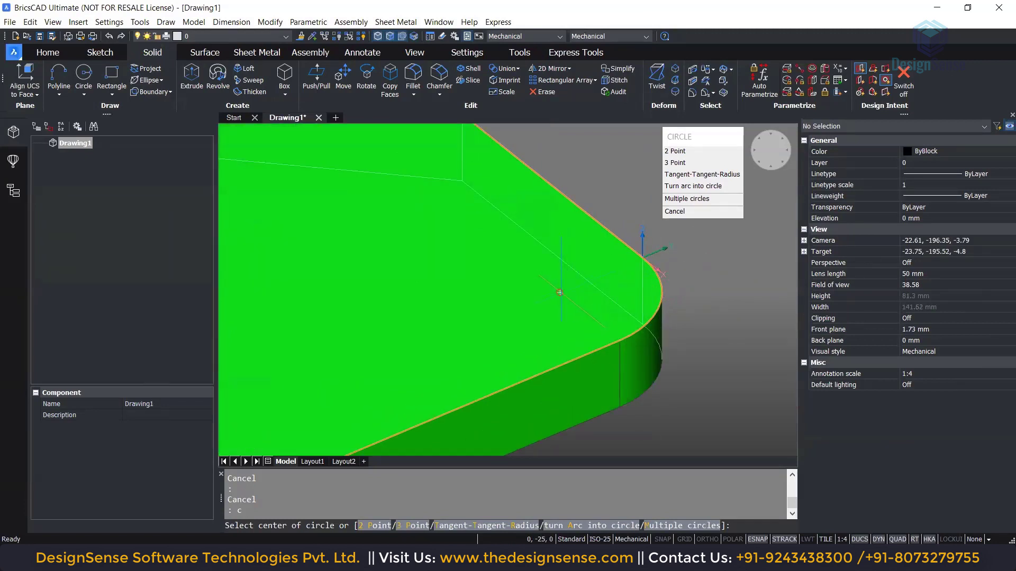
pyautogui.click(559, 292)
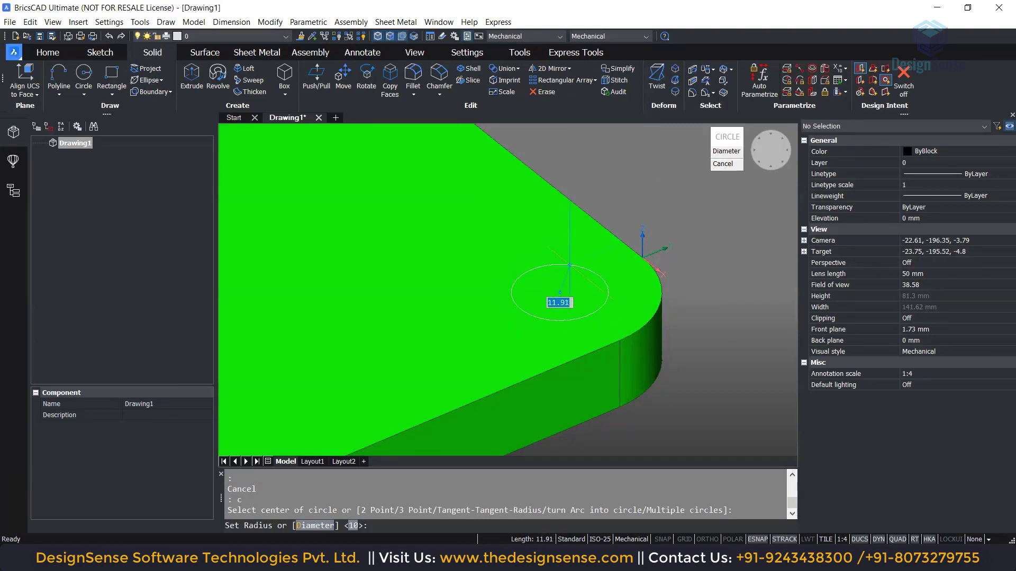
pyautogui.click(569, 265)
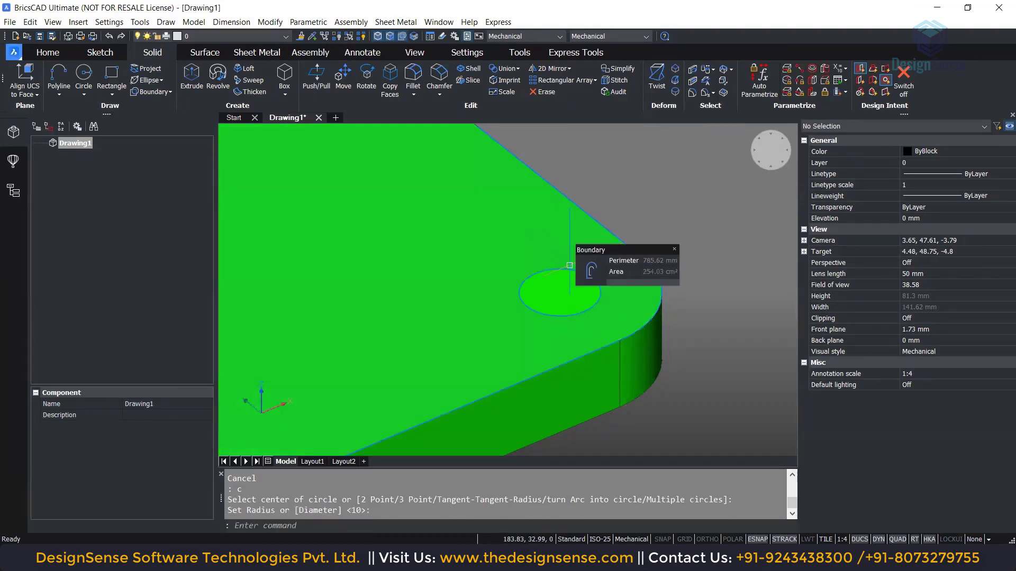
# Extrude both corner circles down through the base plate to cut two through holes
pyautogui.scroll(-4, 562, 288)
pyautogui.scroll(-2, 564, 287)
pyautogui.keyDown('shift'); pyautogui.moveTo(603, 360); pyautogui.dragTo(504, 398, button='middle'); pyautogui.keyUp('shift')
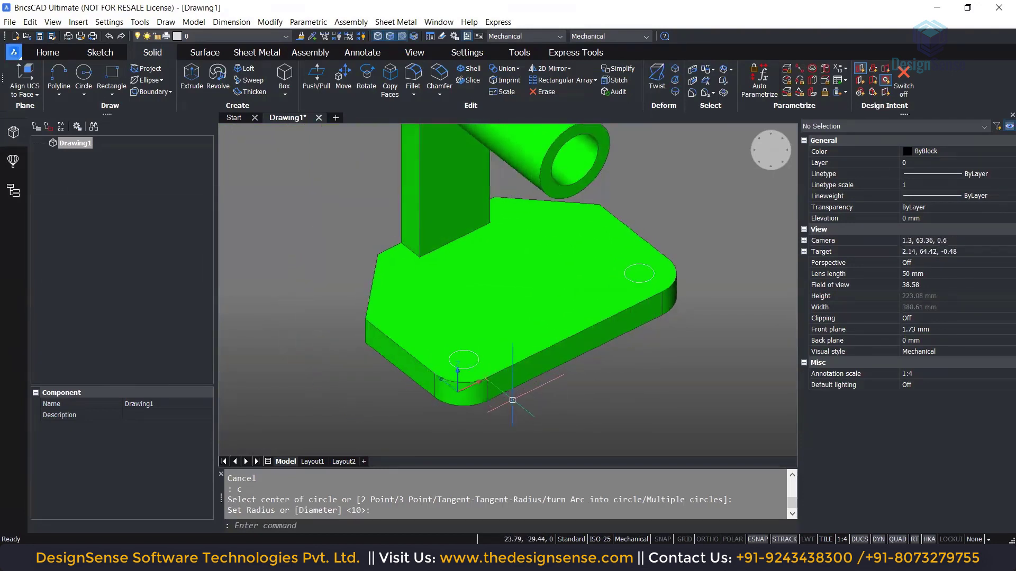
pyautogui.scroll(5, 484, 380)
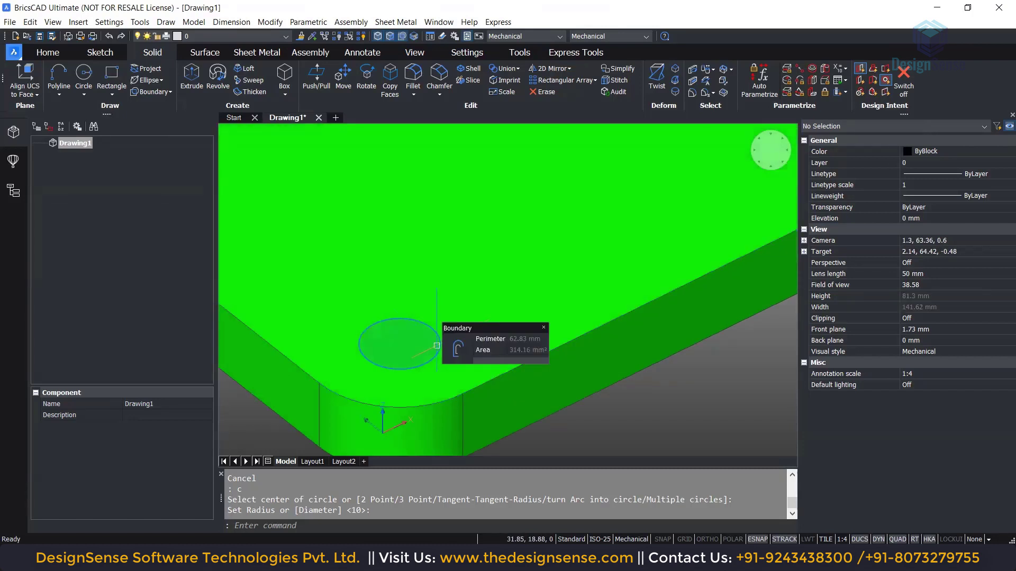
pyautogui.click(439, 342)
pyautogui.scroll(-3, 440, 343)
pyautogui.press('Escape')
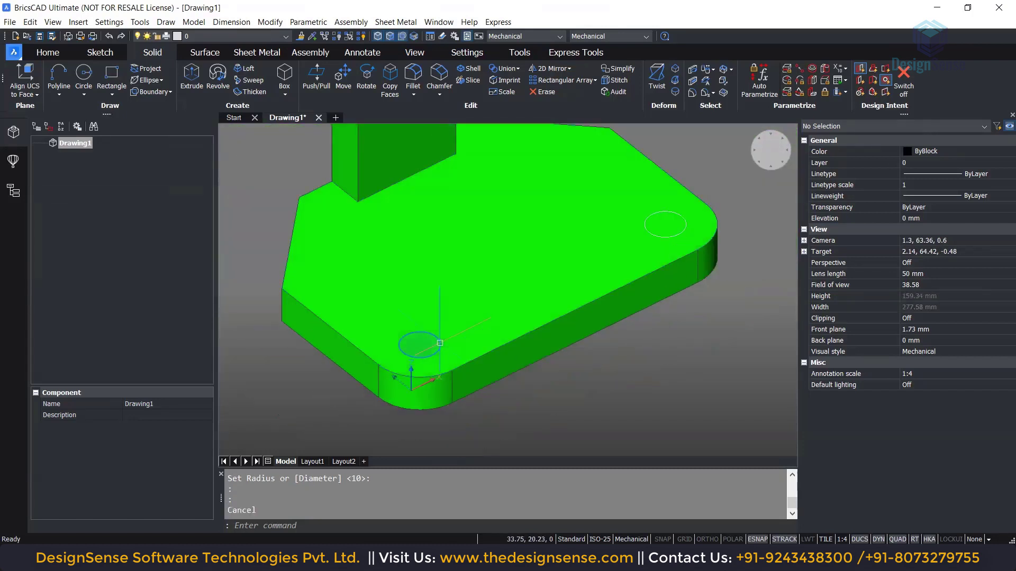
pyautogui.moveTo(440, 343); pyautogui.dragTo(401, 385, button='middle')
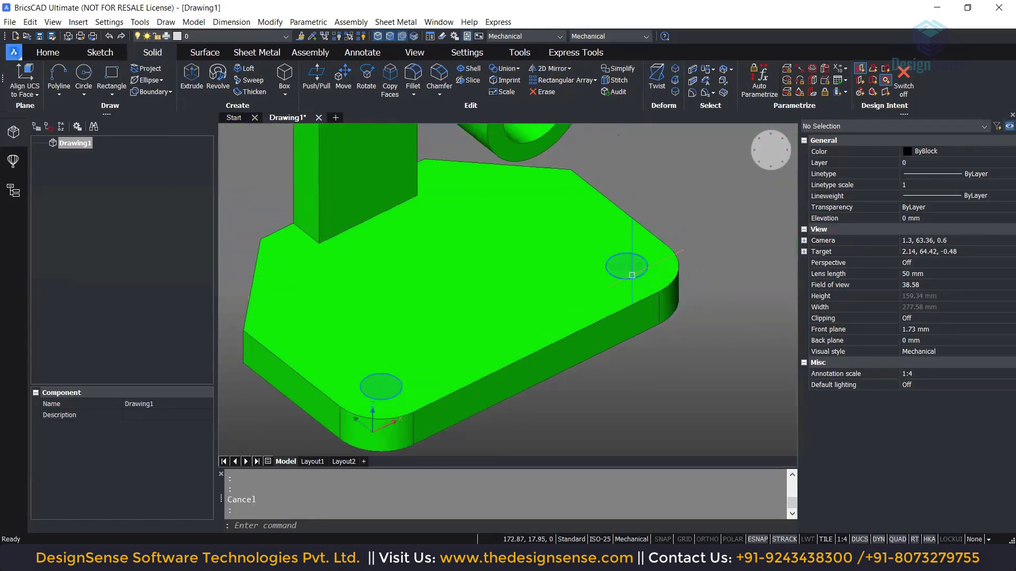
pyautogui.click(632, 271)
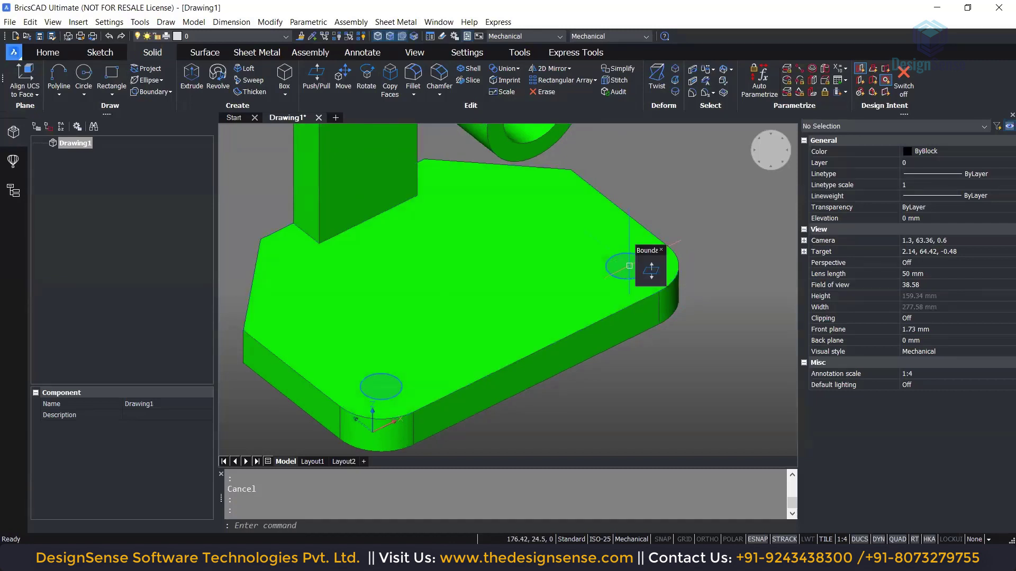
pyautogui.press('Escape')
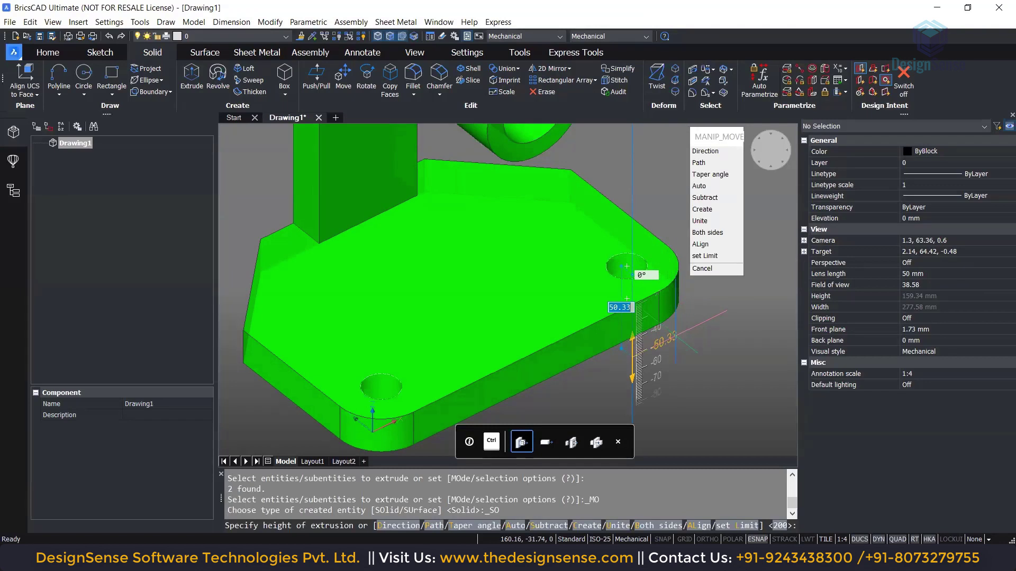
pyautogui.scroll(-2, 627, 266)
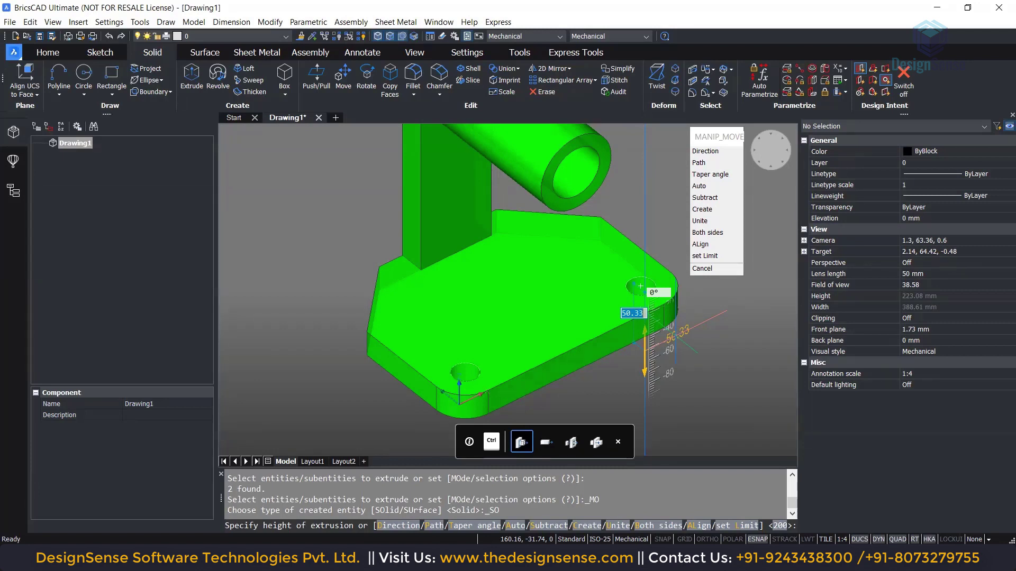
pyautogui.press('Escape')
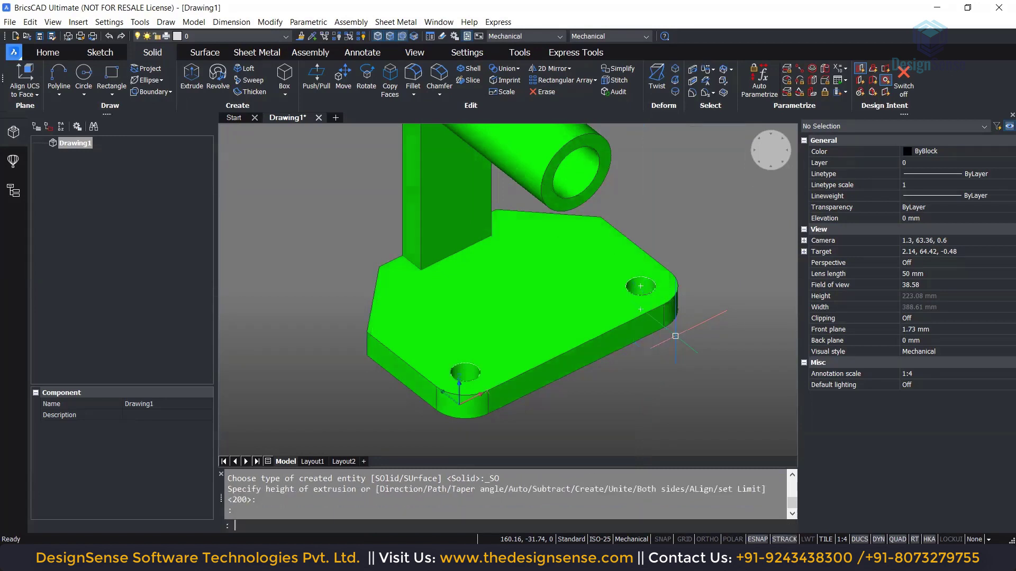
# Try to chamfer the top rims of the two corner holes with DMCHAMFER, using a 5 mm offset
pyautogui.keyDown('shift'); pyautogui.moveTo(534, 402); pyautogui.dragTo(664, 365, button='middle'); pyautogui.keyUp('shift')
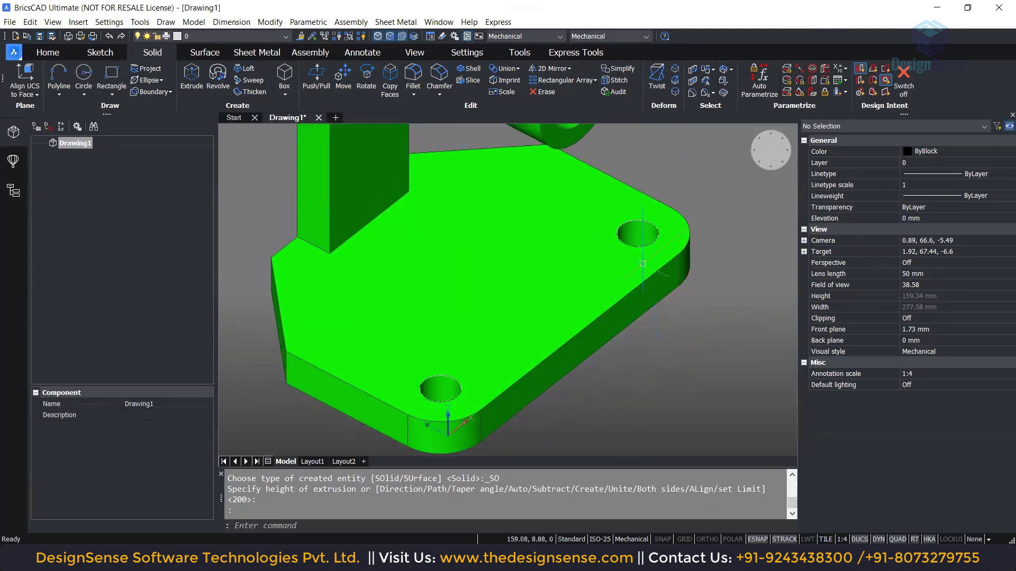
pyautogui.click(638, 247)
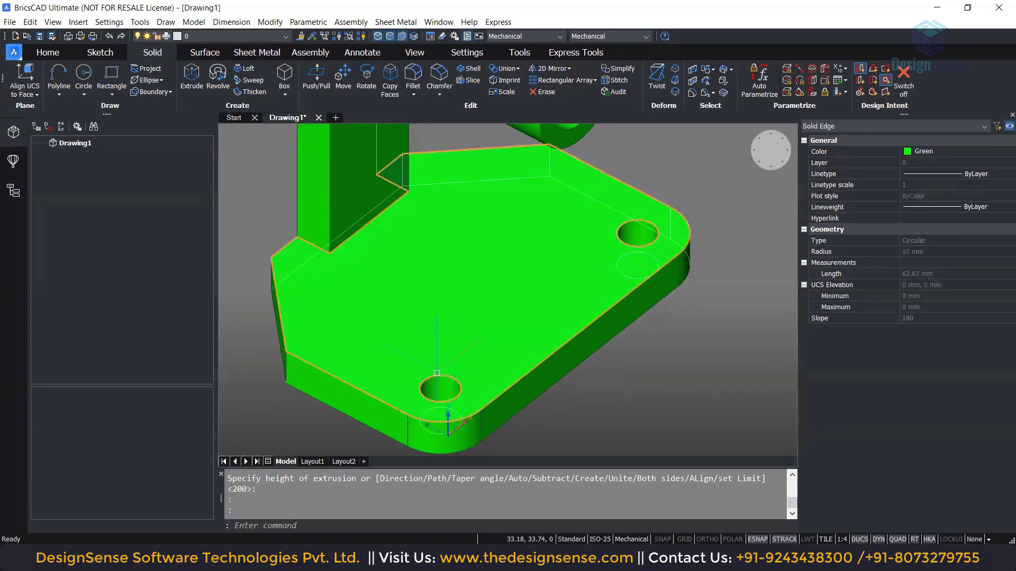
pyautogui.click(437, 374)
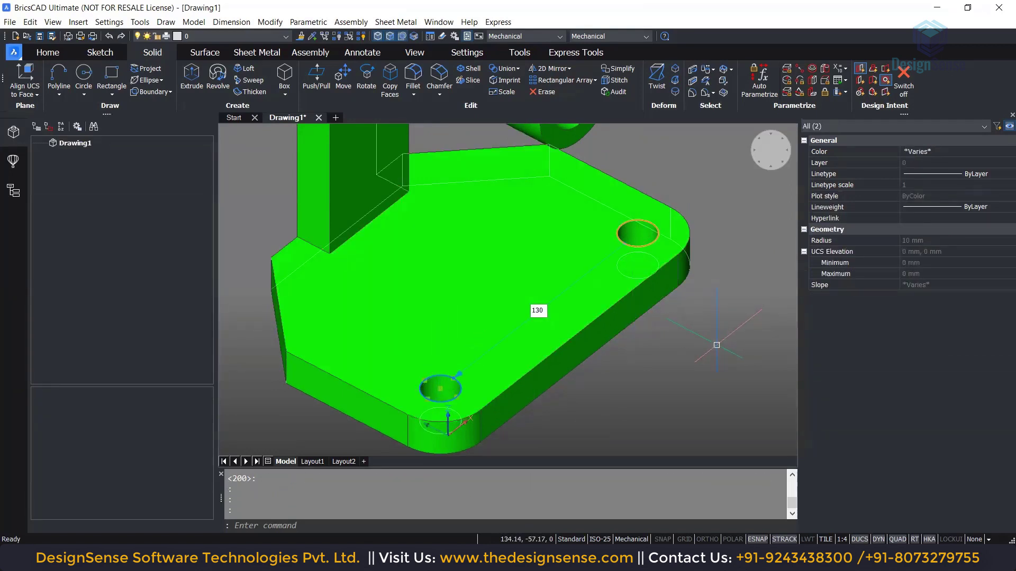
pyautogui.write('DMCHAMFER')
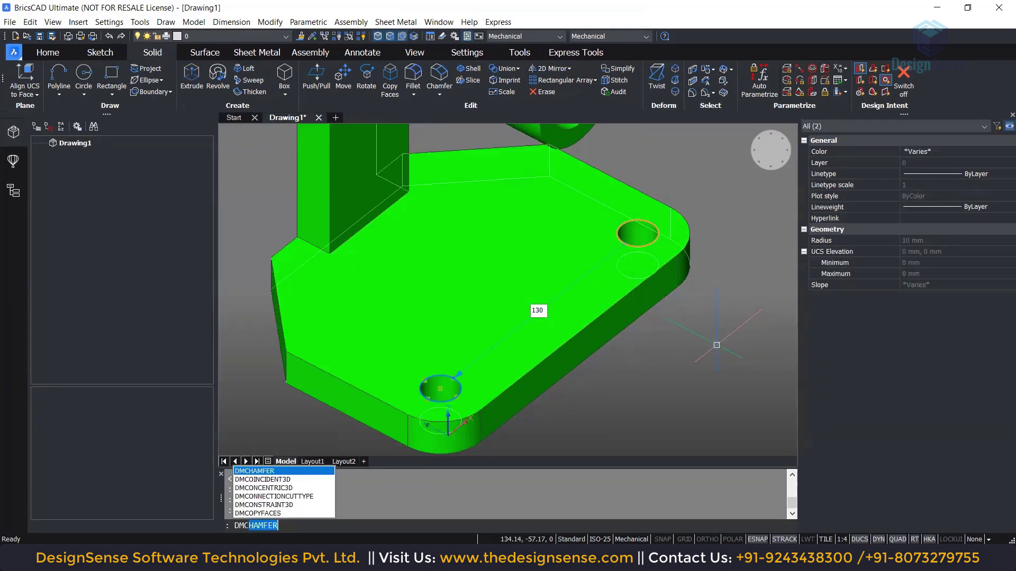
pyautogui.press('Return')
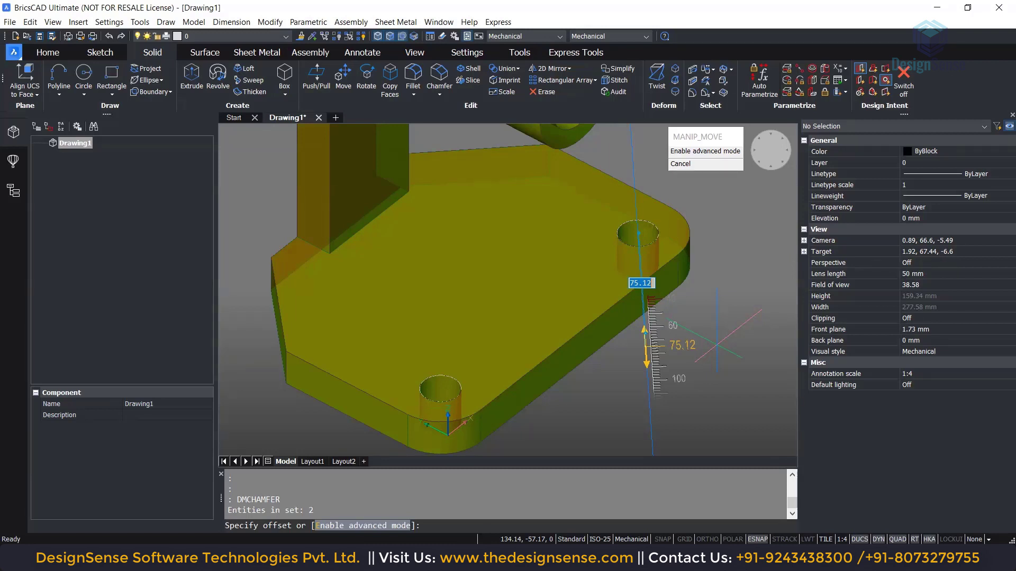
pyautogui.write('5')
pyautogui.press('Return')
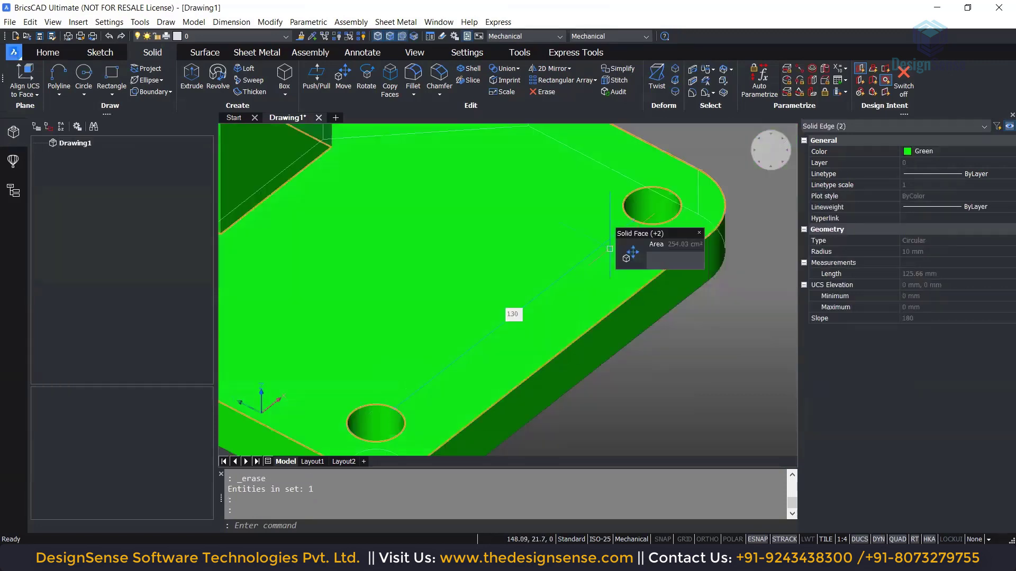
# Chamfer the top rims of the two corner holes with DMCHAMFER, using a 5 mm offset
pyautogui.write('dmchamfer')
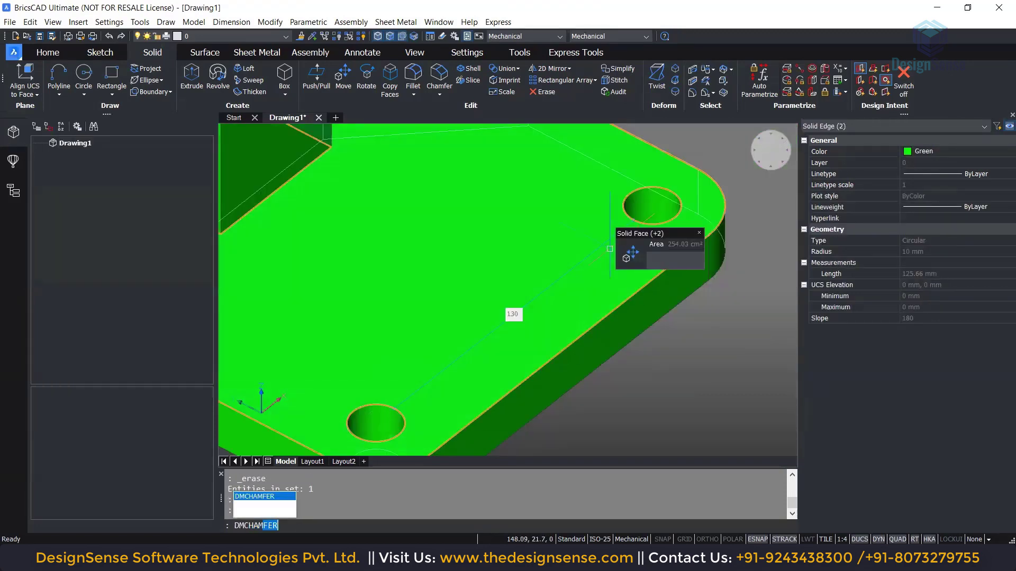
pyautogui.press('Return')
pyautogui.write('5')
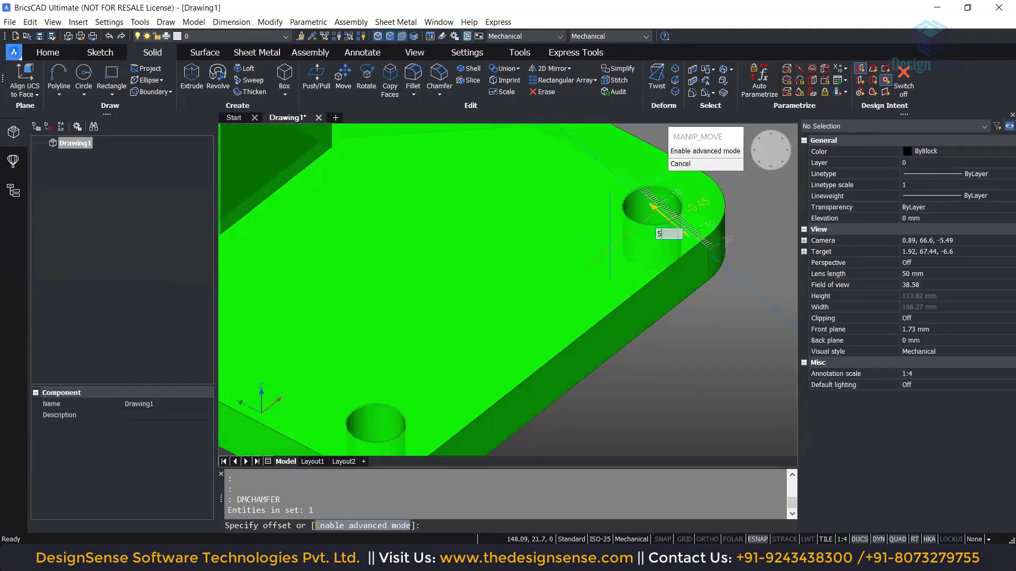
pyautogui.press('Return')
pyautogui.scroll(-4, 610, 248)
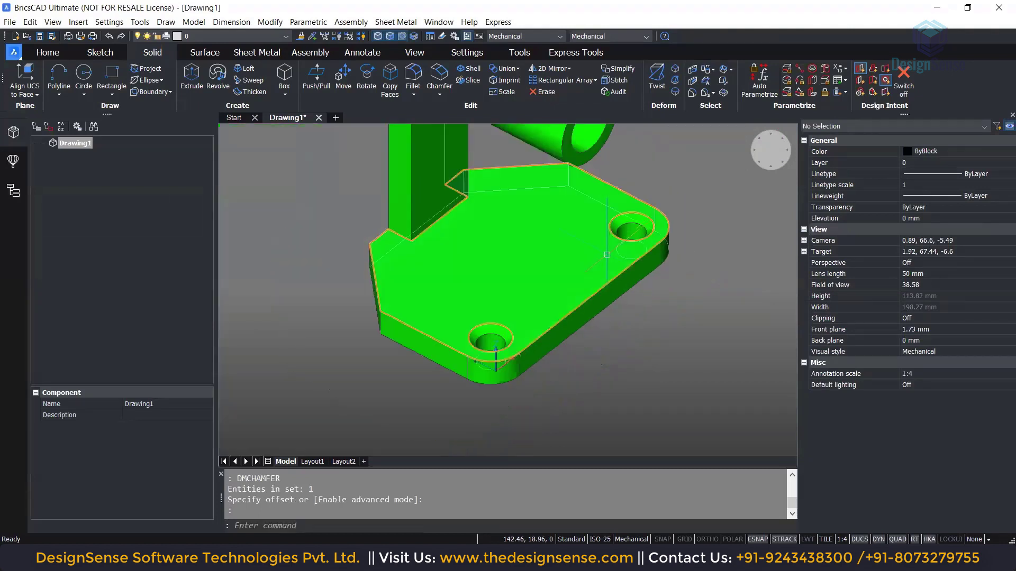
# Examine the chamfered corner holes and the whole bracket from several angles and distances
pyautogui.keyDown('shift'); pyautogui.moveTo(610, 249); pyautogui.dragTo(529, 365, button='middle'); pyautogui.keyUp('shift')
pyautogui.scroll(5, 629, 239)
pyautogui.scroll(-3, 641, 256)
pyautogui.scroll(3, 558, 302)
pyautogui.scroll(-4, 558, 302)
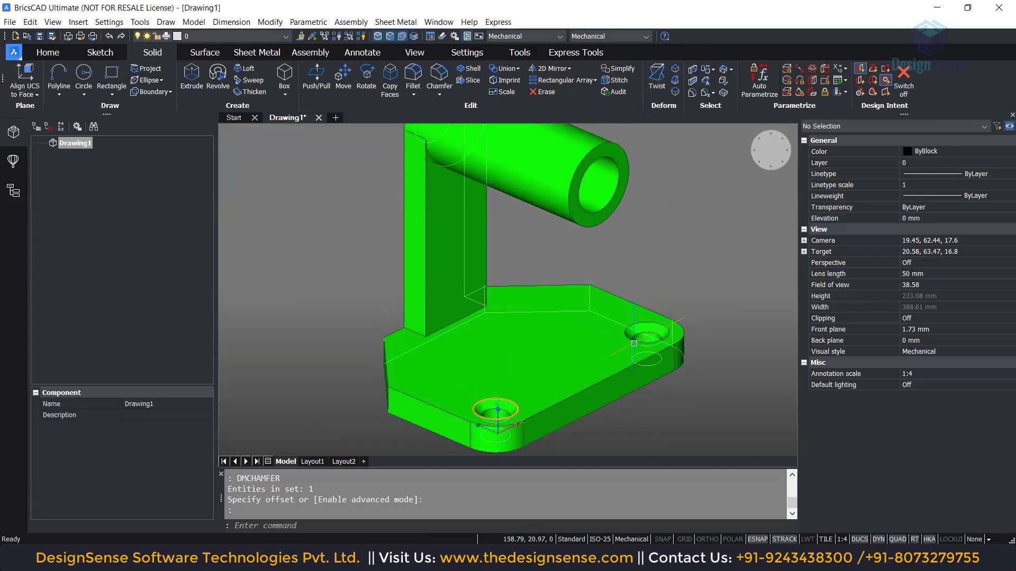
pyautogui.moveTo(595, 347); pyautogui.dragTo(567, 350, button='middle')
pyautogui.moveTo(567, 393); pyautogui.dragTo(580, 423, button='middle')
pyautogui.scroll(-3, 567, 406)
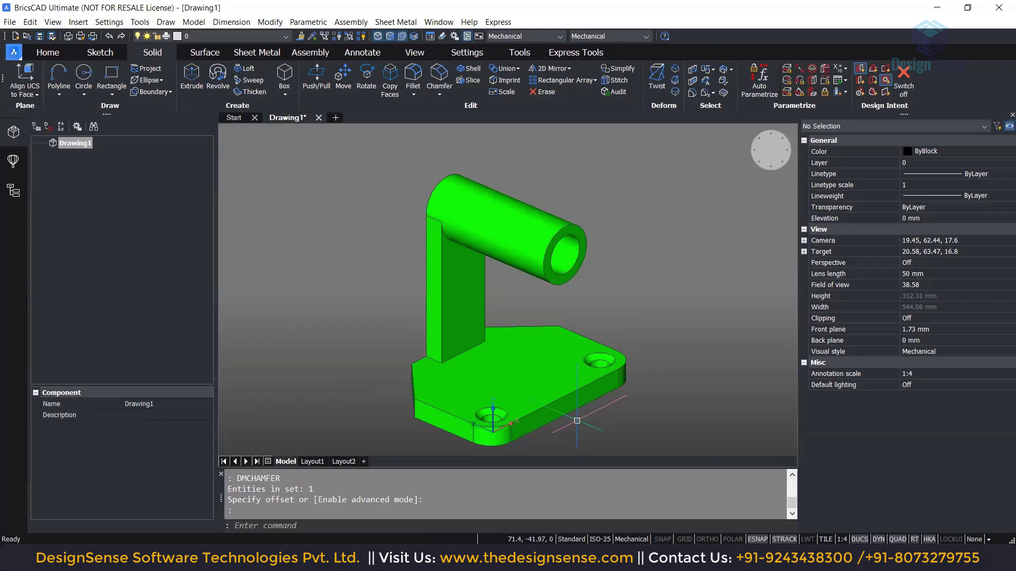
pyautogui.moveTo(576, 418); pyautogui.dragTo(582, 422, button='middle')
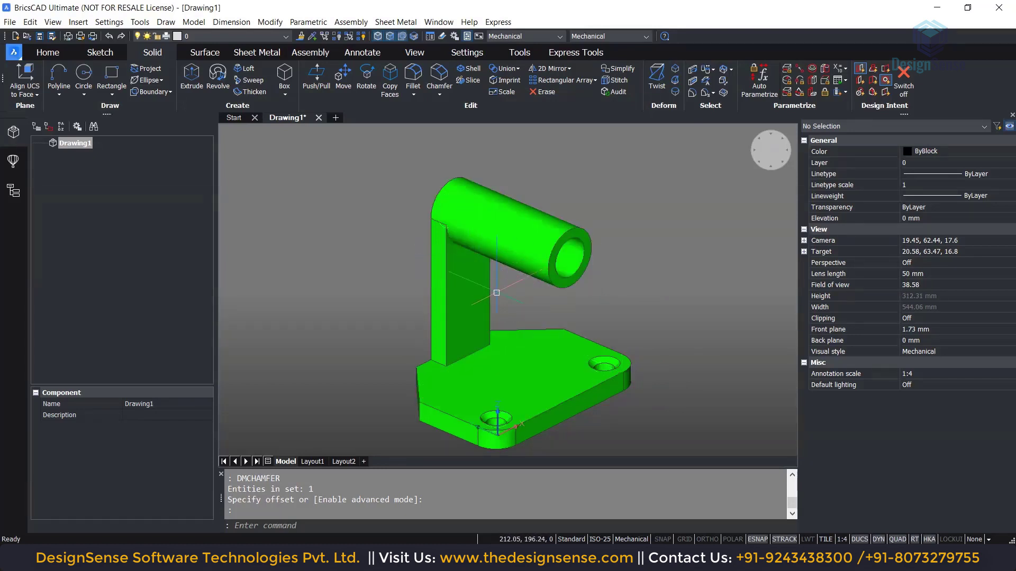
pyautogui.moveTo(617, 309); pyautogui.dragTo(646, 302, button='middle')
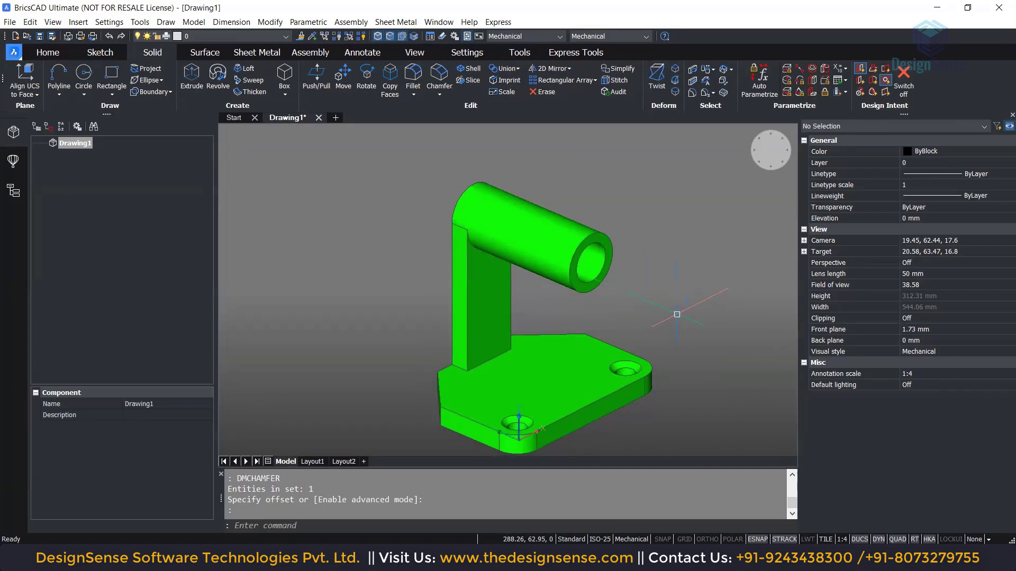
pyautogui.keyDown('shift'); pyautogui.moveTo(688, 312); pyautogui.dragTo(653, 322, button='middle'); pyautogui.keyUp('shift')
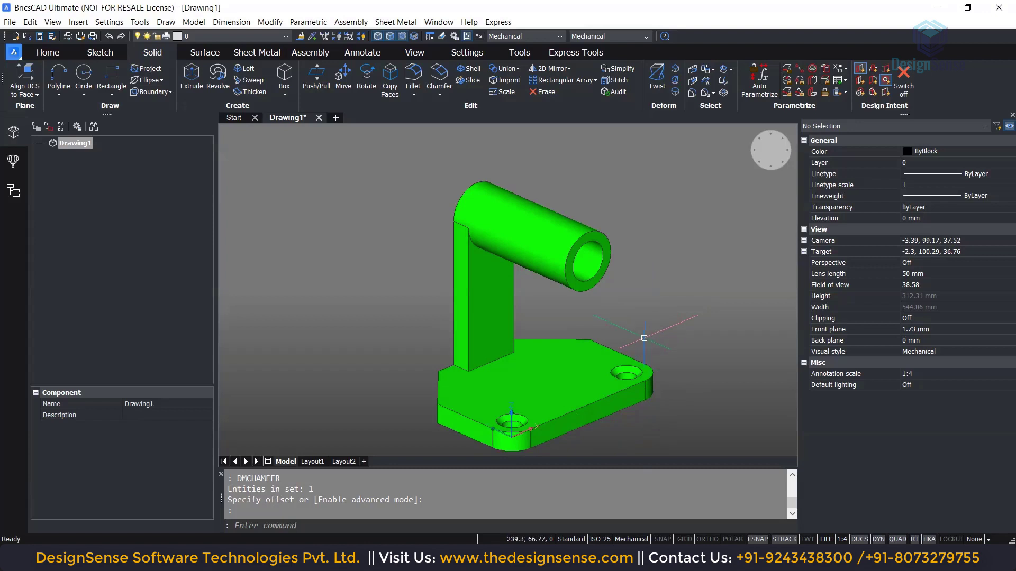
# Draw a 50 by 20 mm rectangle on the base plate's top face, in front of the upright
pyautogui.write('rect')
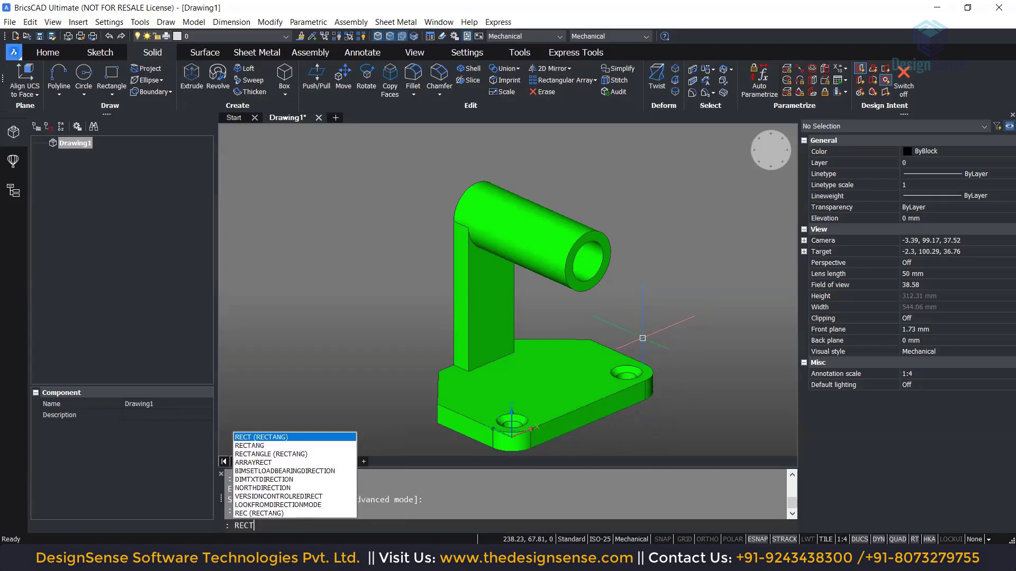
pyautogui.press('Return')
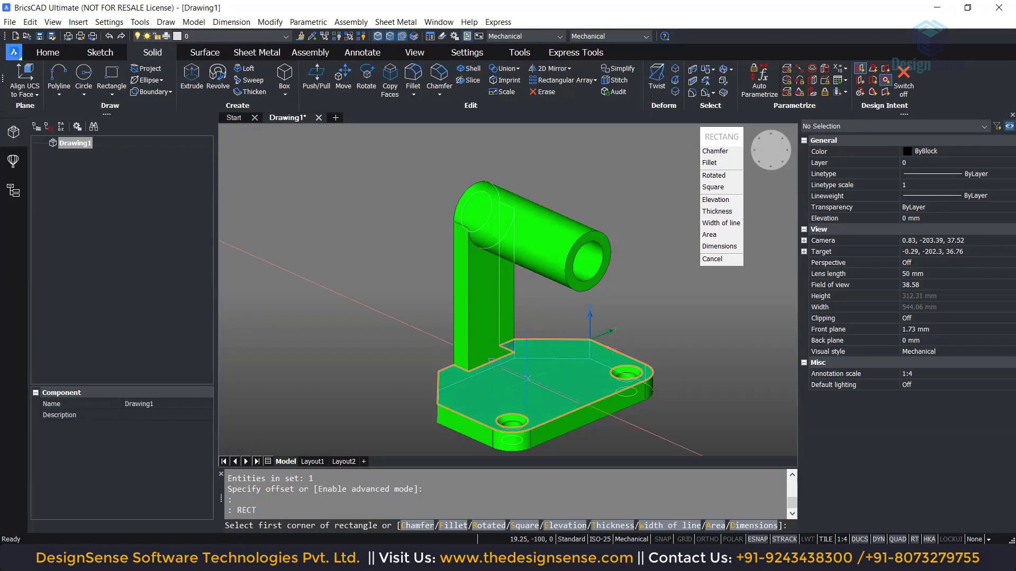
pyautogui.scroll(3, 523, 382)
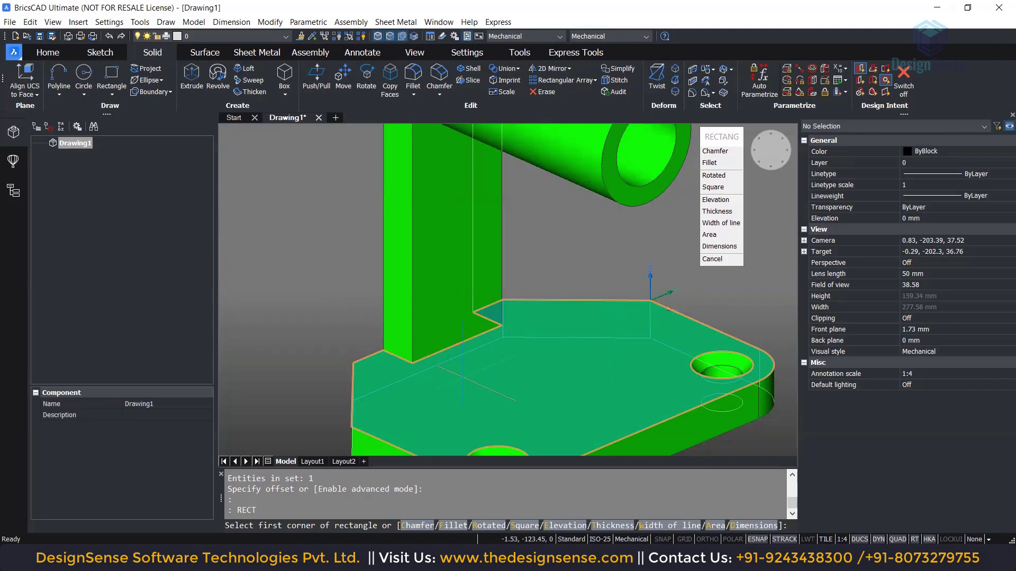
pyautogui.click(521, 391)
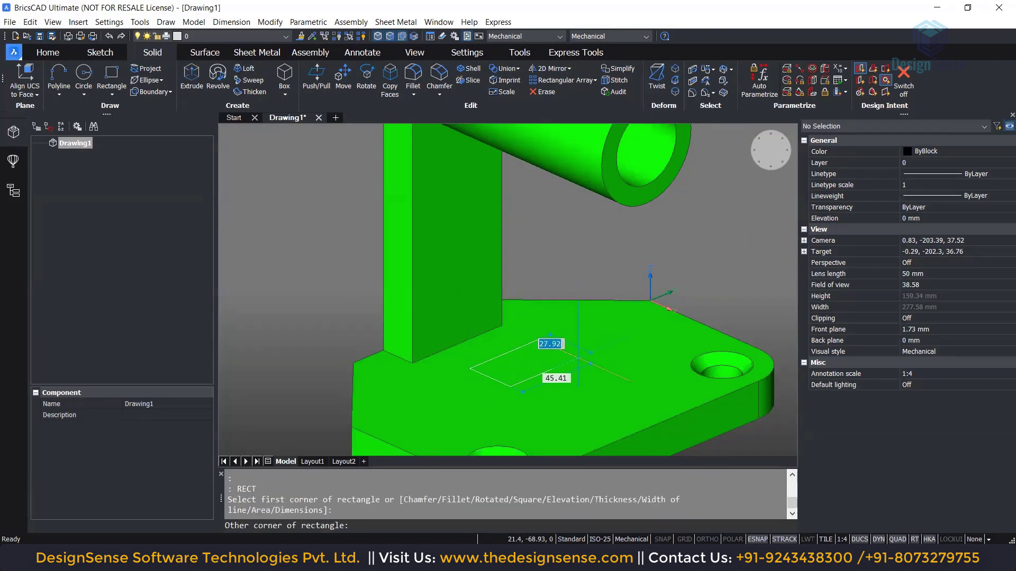
pyautogui.write('50')
pyautogui.press('Tab')
pyautogui.write('2')
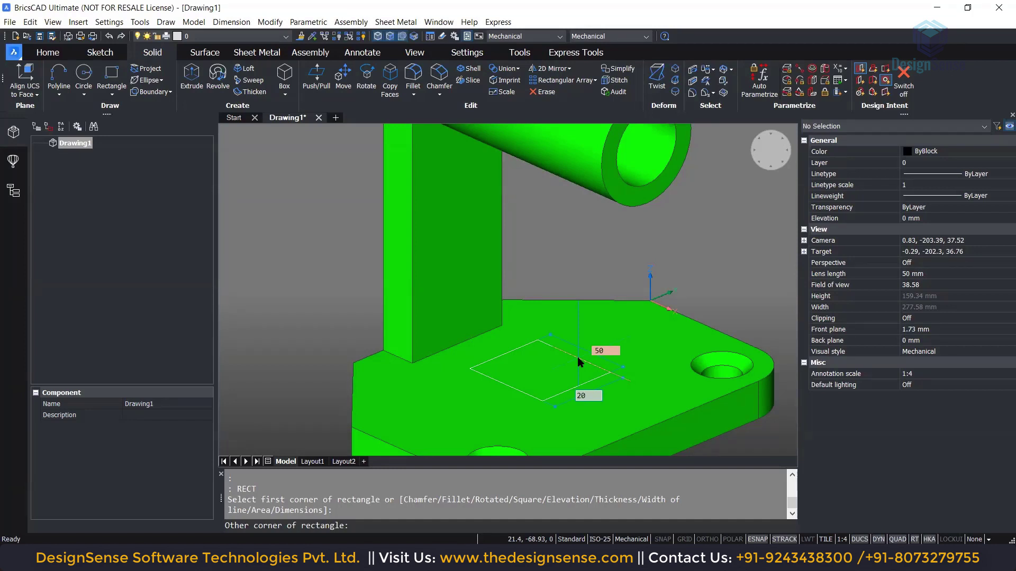
pyautogui.press('Return')
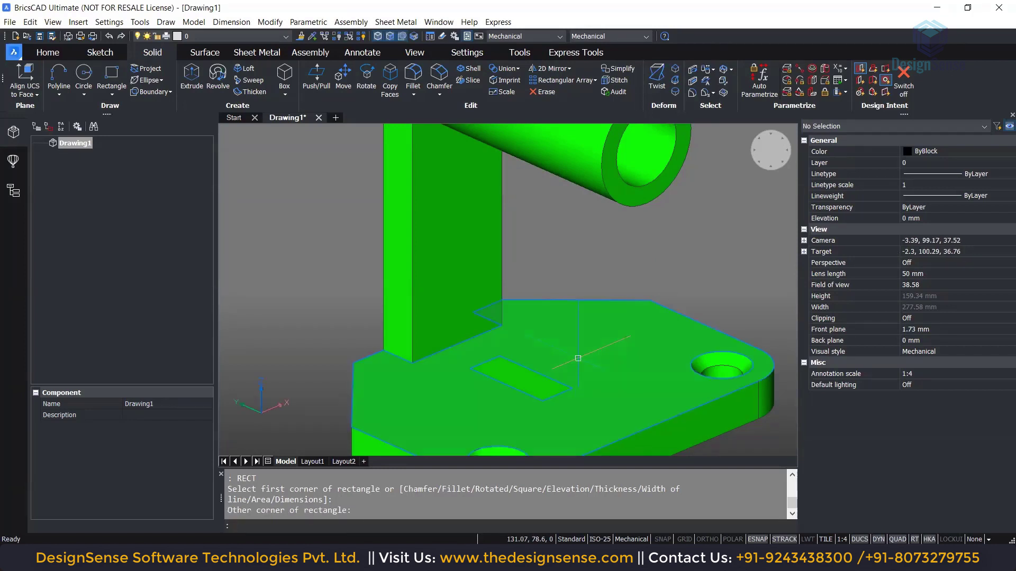
# Move the rectangle by its short edge's midpoint onto the midpoint of the upright's lower edge on the base plate
pyautogui.scroll(-3, 655, 255)
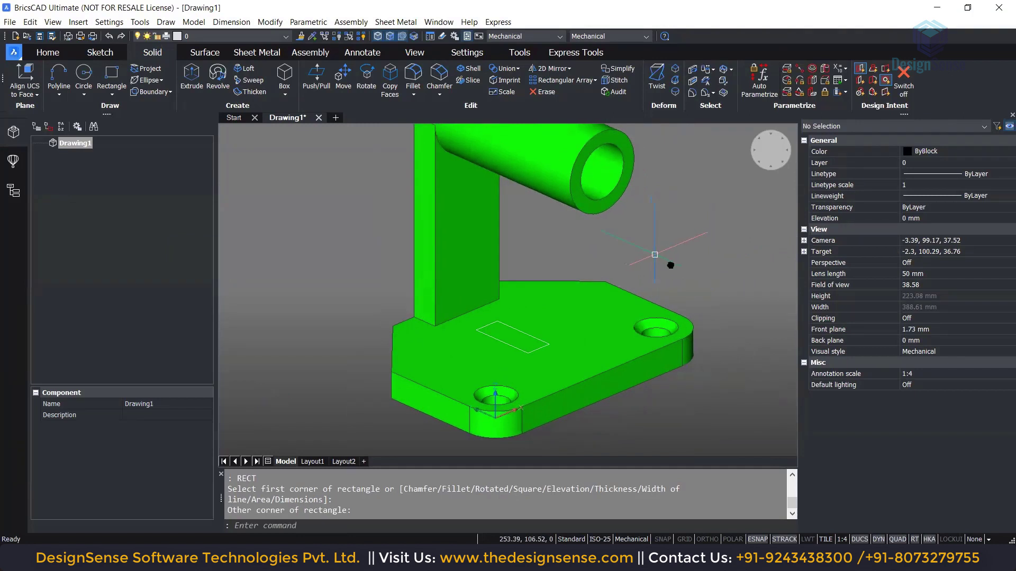
pyautogui.moveTo(670, 265); pyautogui.dragTo(672, 269, button='middle')
pyautogui.moveTo(522, 334)
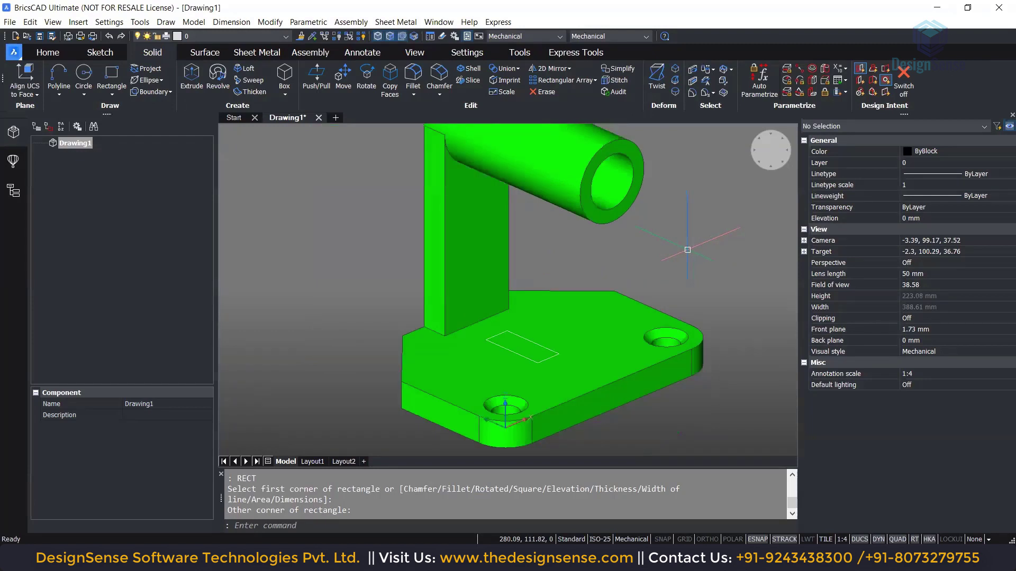
pyautogui.write('mo')
pyautogui.press('BackSpace')
pyautogui.press('Return')
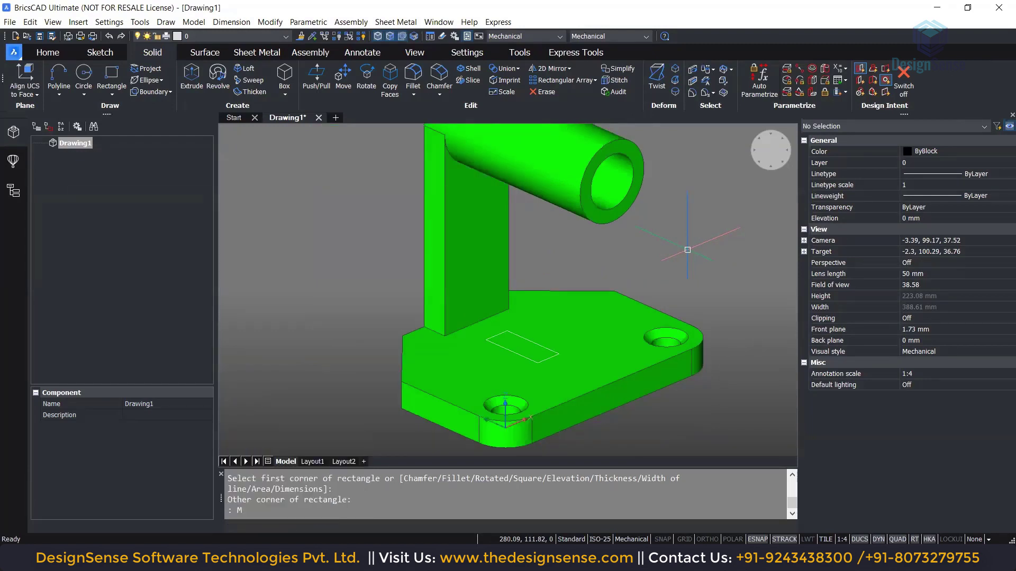
pyautogui.click(531, 341)
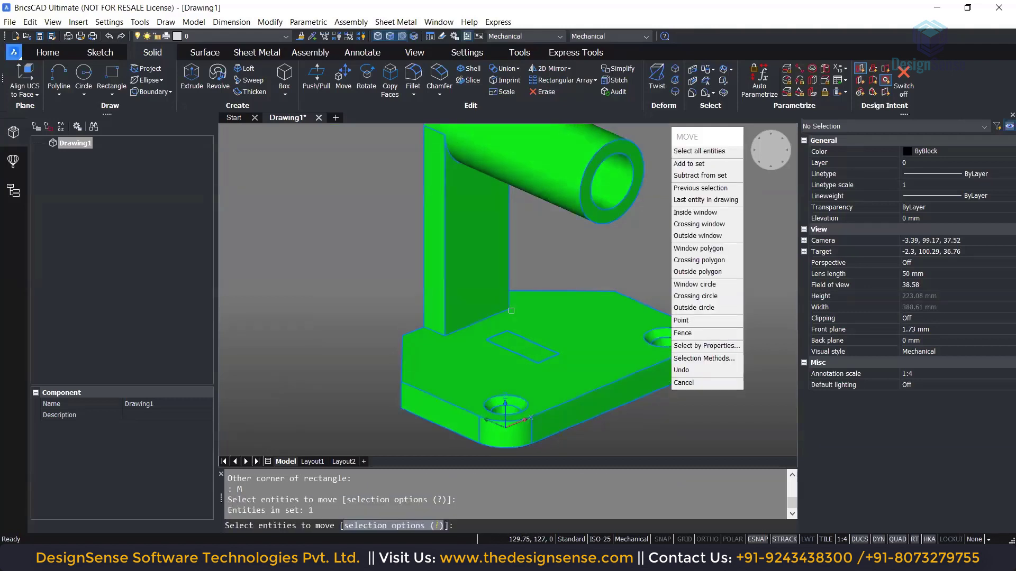
pyautogui.press('Return')
pyautogui.scroll(6, 479, 336)
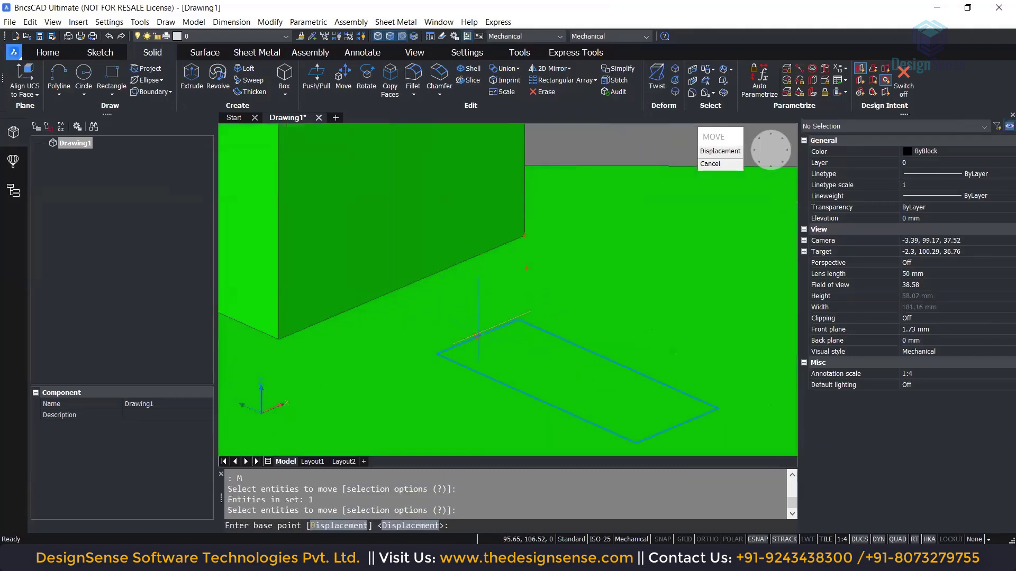
pyautogui.click(478, 336)
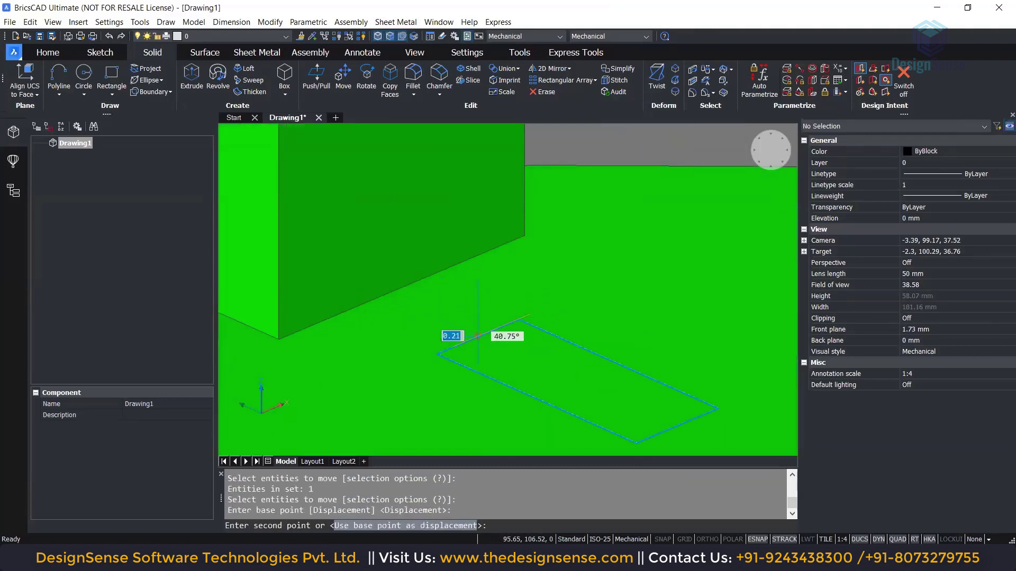
pyautogui.click(421, 285)
pyautogui.scroll(3, 416, 359)
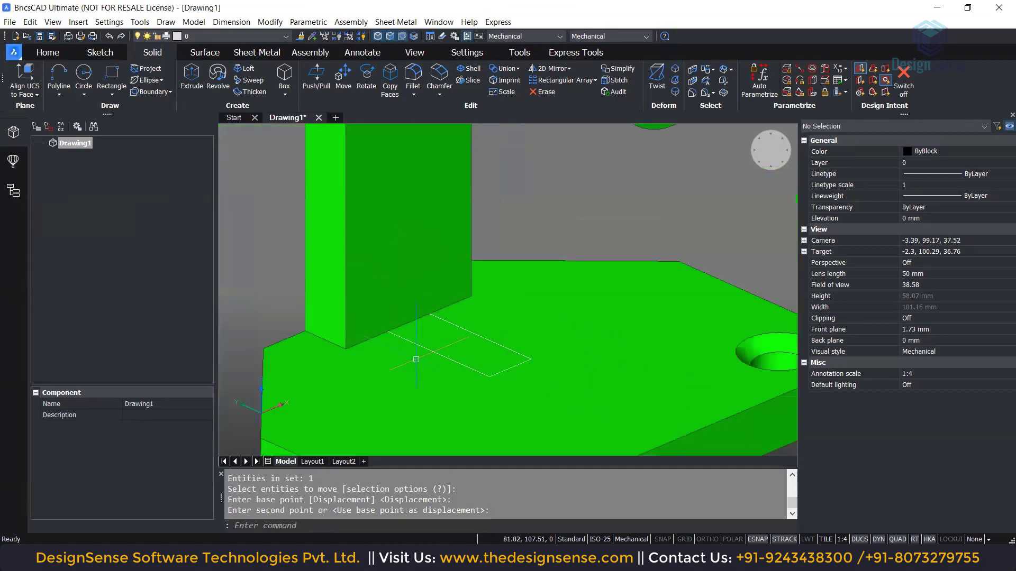
pyautogui.scroll(-6, 415, 359)
pyautogui.press('Escape')
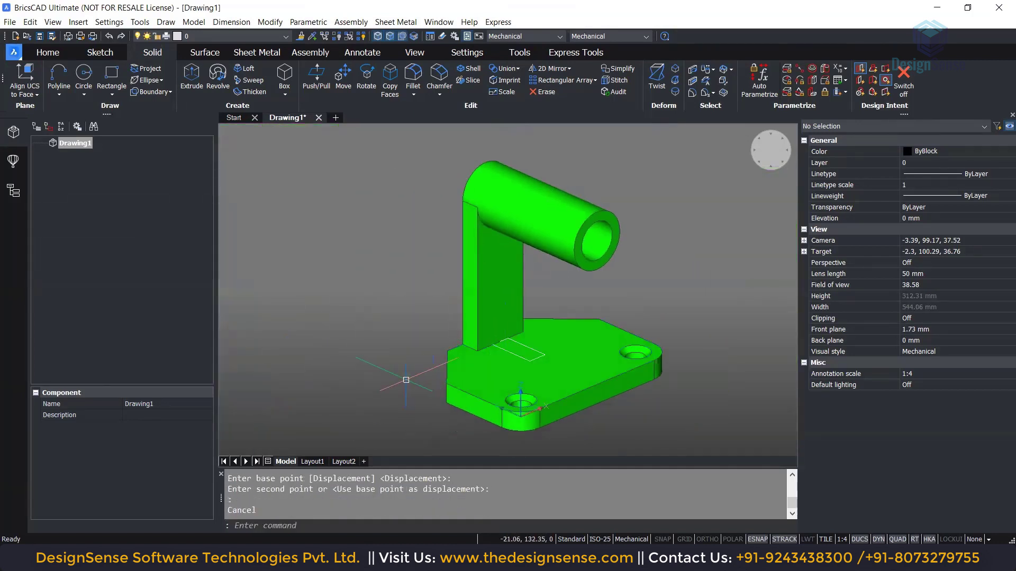
# Extrude the rectangle upward as a solid, limiting its height to the cylinder's outer face to form a support rib
pyautogui.keyDown('shift'); pyautogui.moveTo(406, 380); pyautogui.dragTo(386, 392, button='middle'); pyautogui.keyUp('shift')
pyautogui.scroll(1, 432, 367)
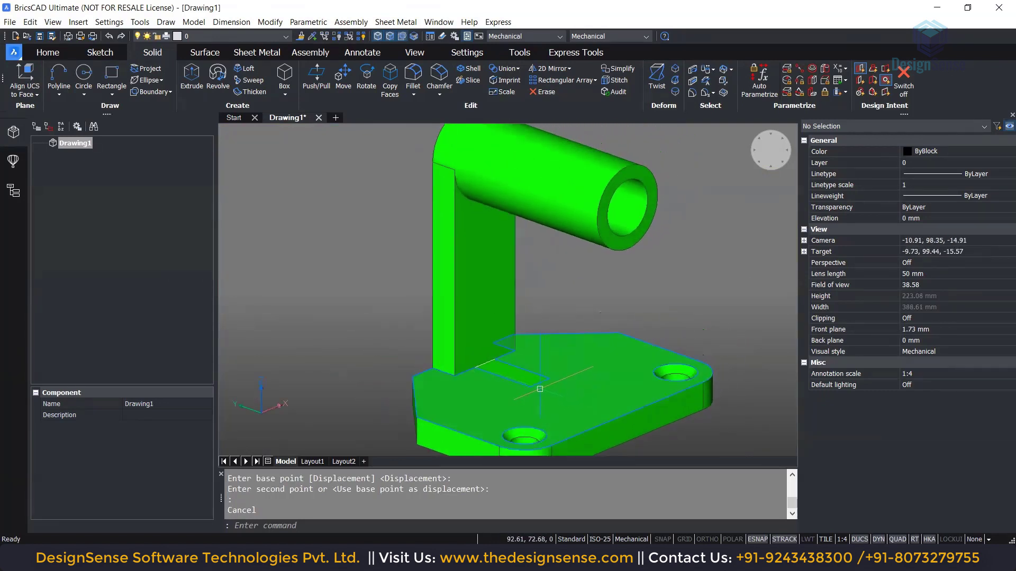
pyautogui.moveTo(545, 390)
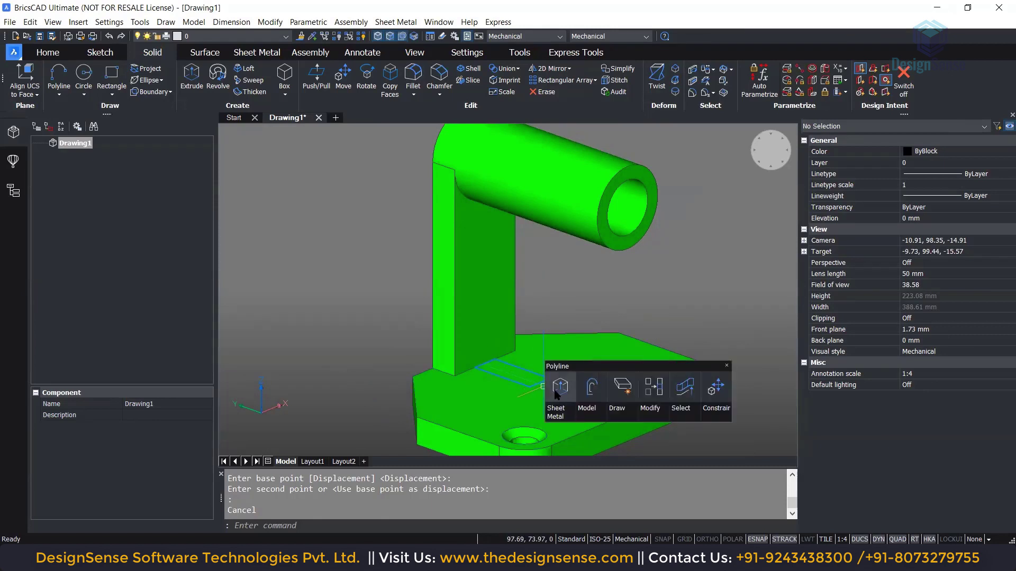
pyautogui.click(556, 392)
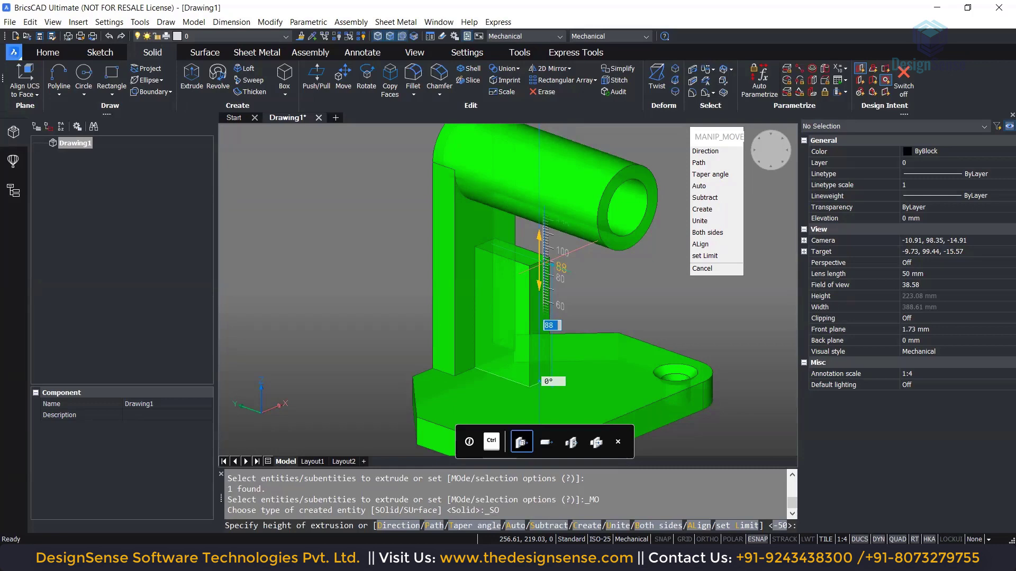
pyautogui.keyDown('shift'); pyautogui.moveTo(543, 252); pyautogui.dragTo(544, 231, button='middle'); pyautogui.keyUp('shift')
pyautogui.keyDown('shift'); pyautogui.moveTo(538, 273); pyautogui.dragTo(536, 307, button='middle'); pyautogui.keyUp('shift')
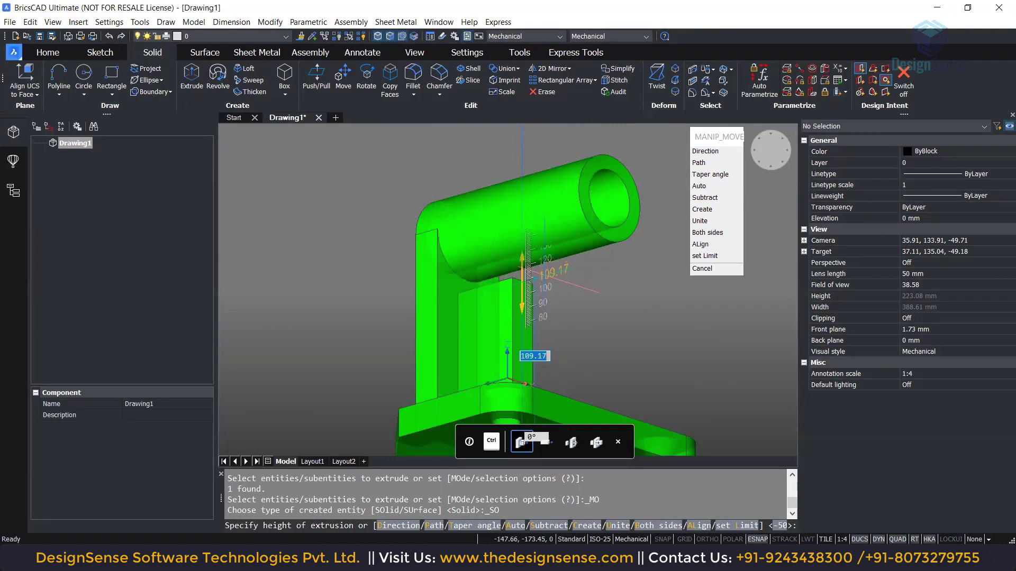
pyautogui.keyDown('shift'); pyautogui.moveTo(553, 279); pyautogui.dragTo(525, 228, button='middle'); pyautogui.keyUp('shift')
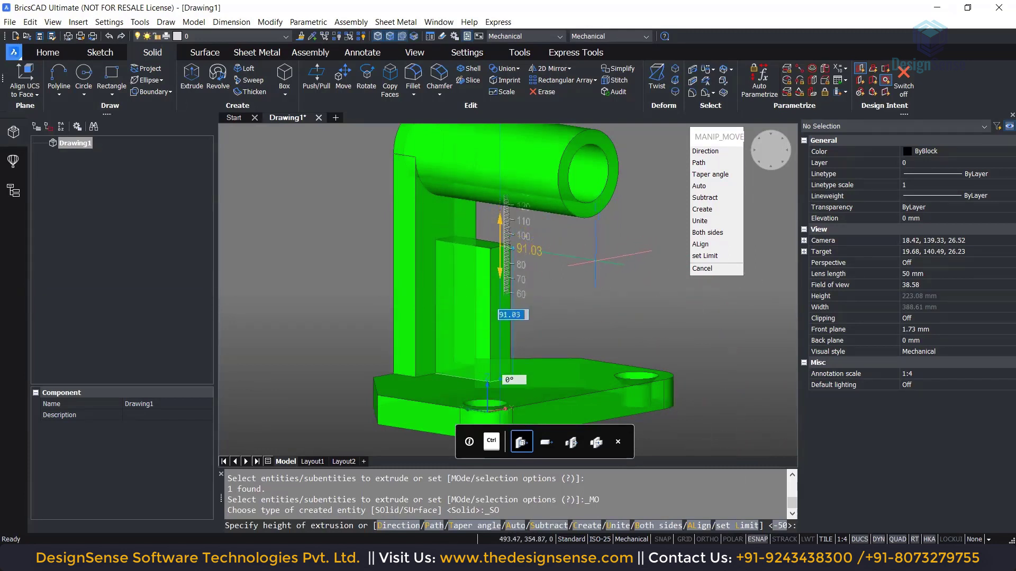
pyautogui.scroll(-4, 512, 248)
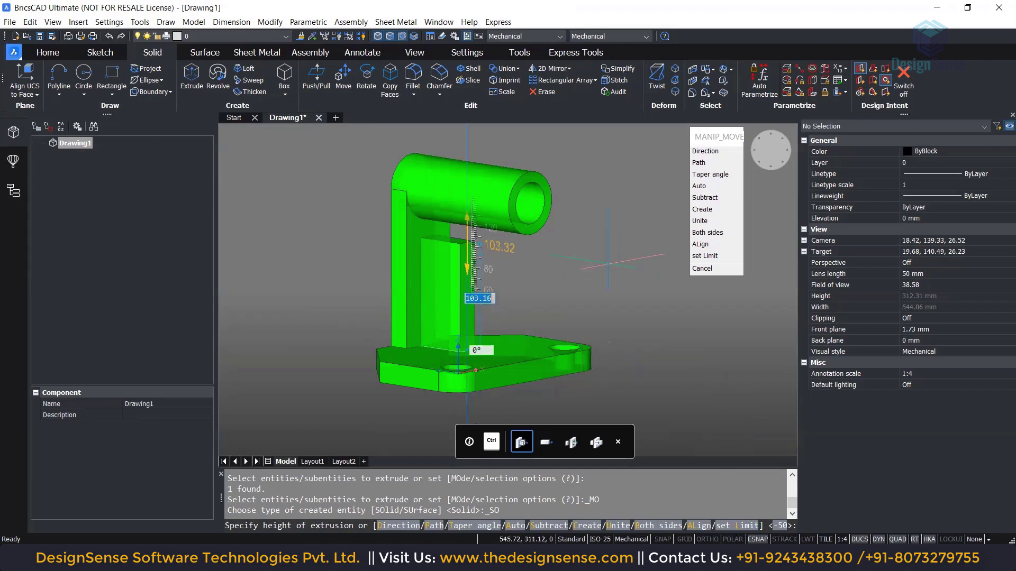
pyautogui.write('L')
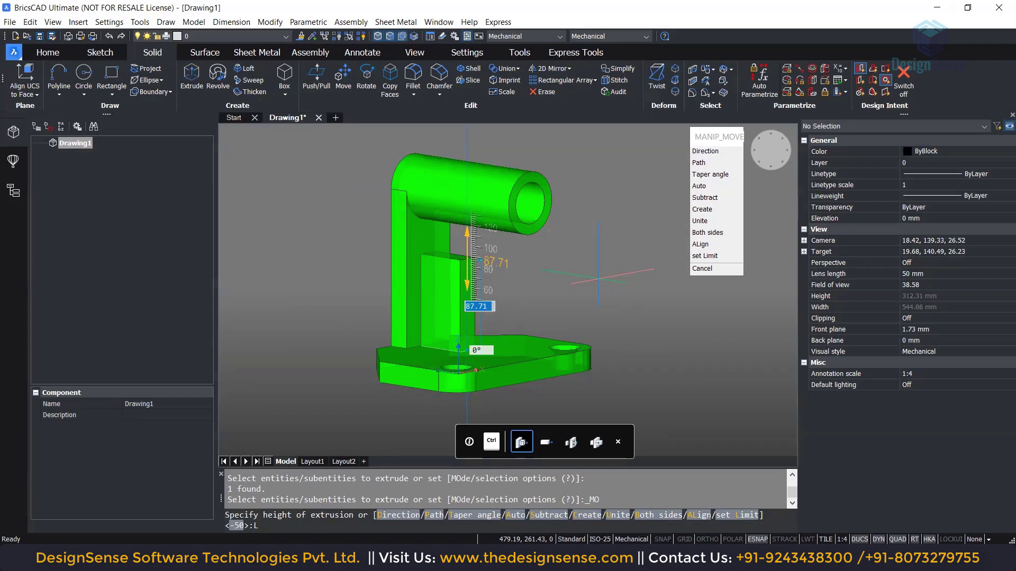
pyautogui.press('Return')
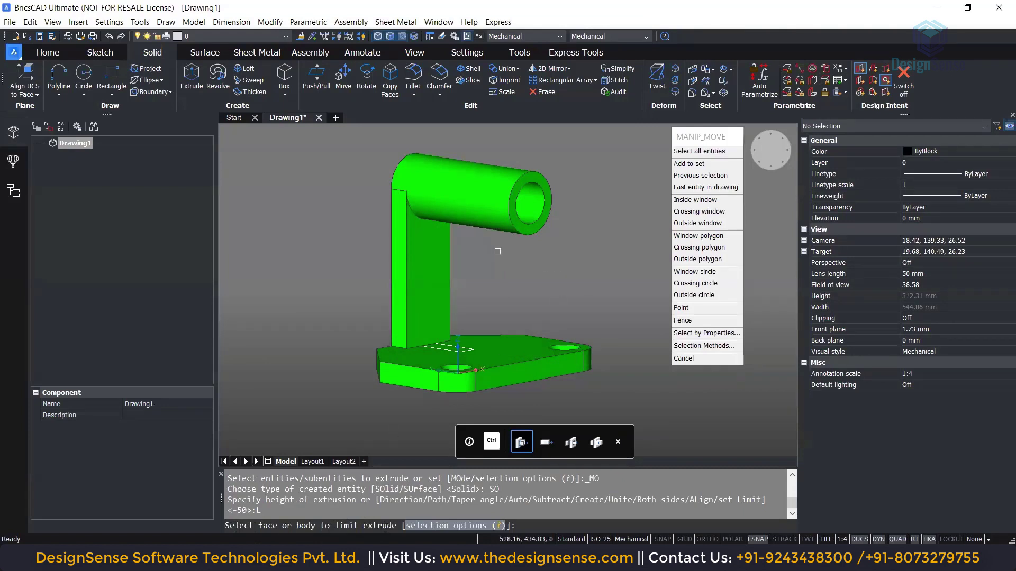
pyautogui.click(472, 219)
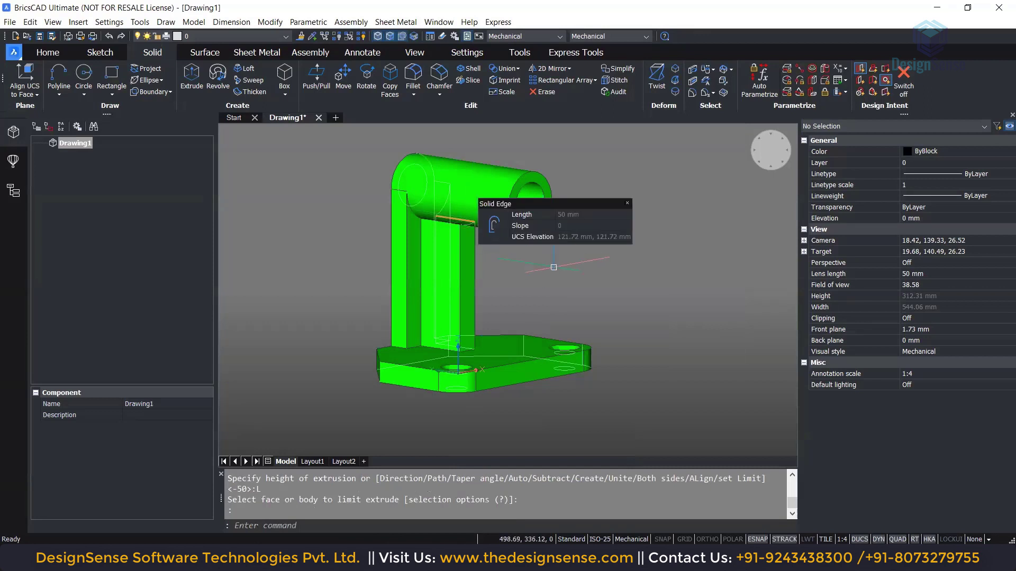
# Examine the support rib's upper end where it meets the cylinder's outer face, from close up and from a distance
pyautogui.keyDown('shift'); pyautogui.moveTo(489, 295); pyautogui.dragTo(465, 238, button='middle'); pyautogui.keyUp('shift')
pyautogui.scroll(5, 460, 222)
pyautogui.scroll(5, 460, 223)
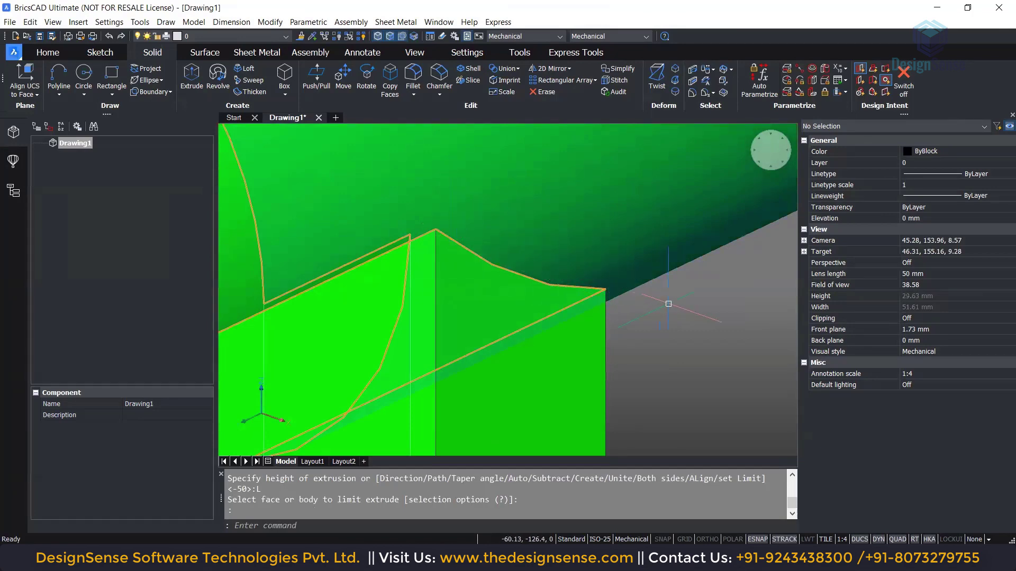
pyautogui.keyDown('shift'); pyautogui.moveTo(662, 302); pyautogui.dragTo(566, 325, button='middle'); pyautogui.keyUp('shift')
pyautogui.scroll(-5, 671, 313)
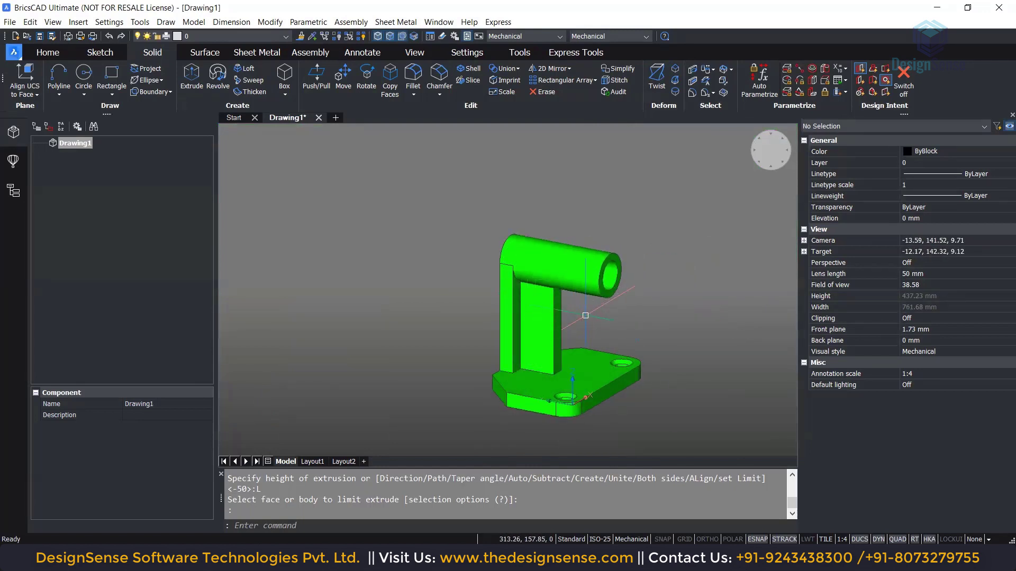
# Try to change the support rib's thickness with Push/Pull on its two opposite side faces
pyautogui.click(546, 329)
pyautogui.keyDown('shift'); pyautogui.moveTo(546, 329); pyautogui.dragTo(626, 315, button='middle'); pyautogui.keyUp('shift')
pyautogui.scroll(3, 554, 313)
pyautogui.click(598, 316)
pyautogui.scroll(2, 608, 276)
pyautogui.scroll(-2, 608, 277)
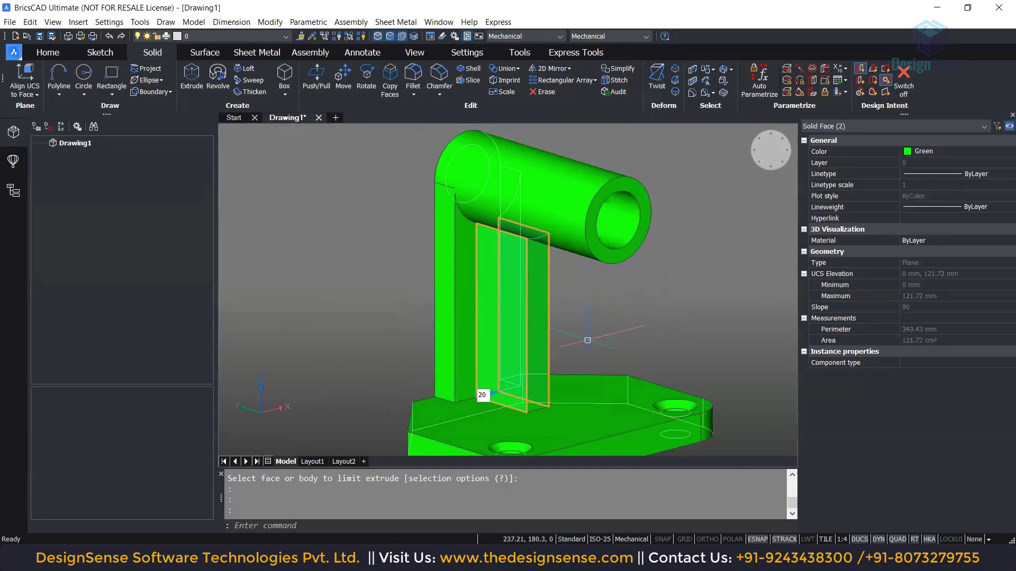
pyautogui.moveTo(522, 353)
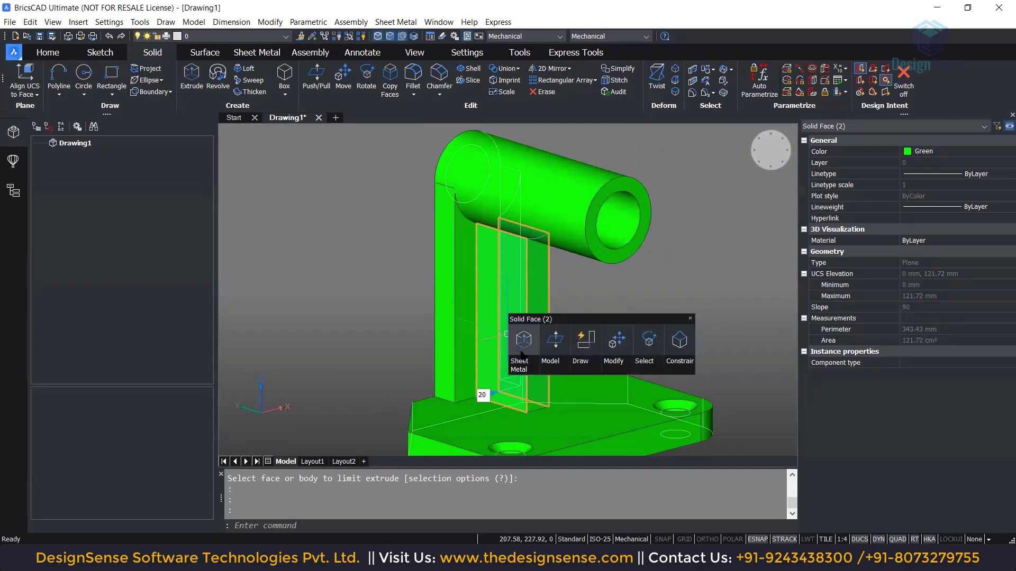
pyautogui.click(550, 340)
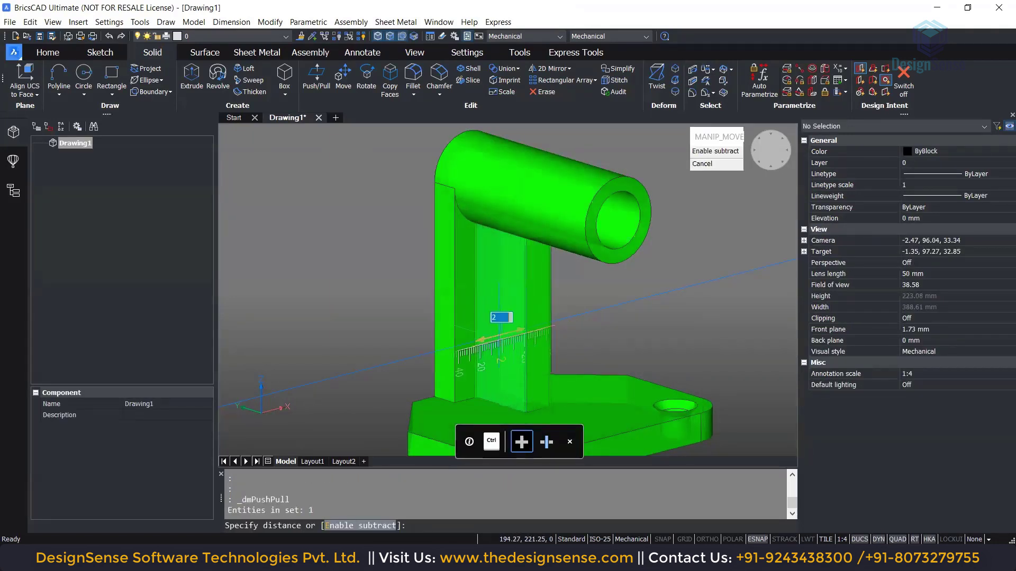
pyautogui.keyDown('shift'); pyautogui.moveTo(496, 338); pyautogui.dragTo(457, 309, button='middle'); pyautogui.keyUp('shift')
pyautogui.scroll(4, 457, 317)
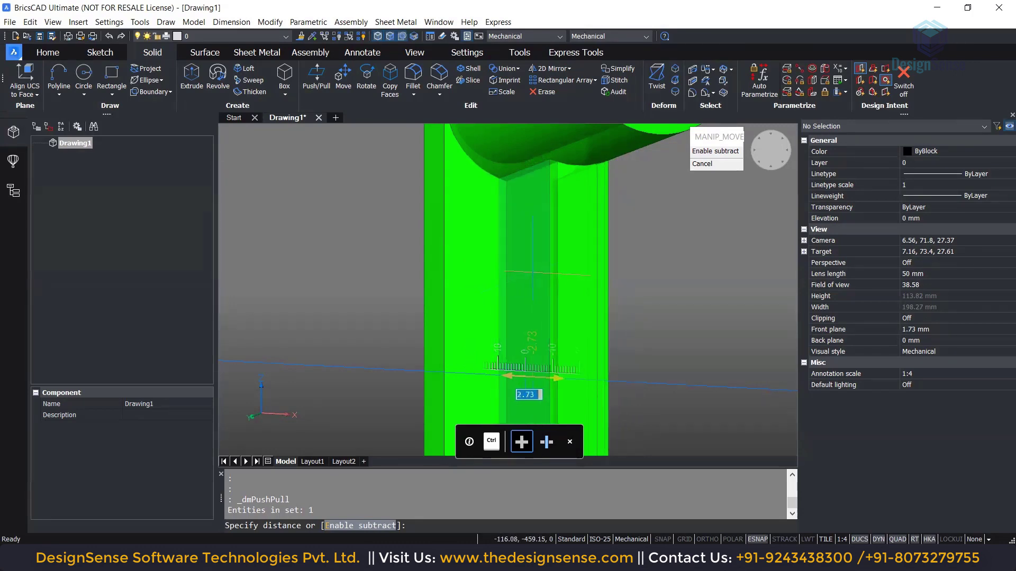
pyautogui.press('Escape')
pyautogui.hotkey('ctrl', 'z')
pyautogui.hotkey('ctrl', 'z')
pyautogui.hotkey('ctrl', 'z')
pyautogui.hotkey('ctrl', 'z')
# Apply a Fix constraint to the bracket's flat back face that spans the upright and the base plate
pyautogui.keyDown('shift'); pyautogui.moveTo(351, 311); pyautogui.dragTo(404, 344, button='middle'); pyautogui.keyUp('shift')
pyautogui.scroll(-1, 415, 238)
pyautogui.scroll(-1, 506, 351)
pyautogui.moveTo(511, 354)
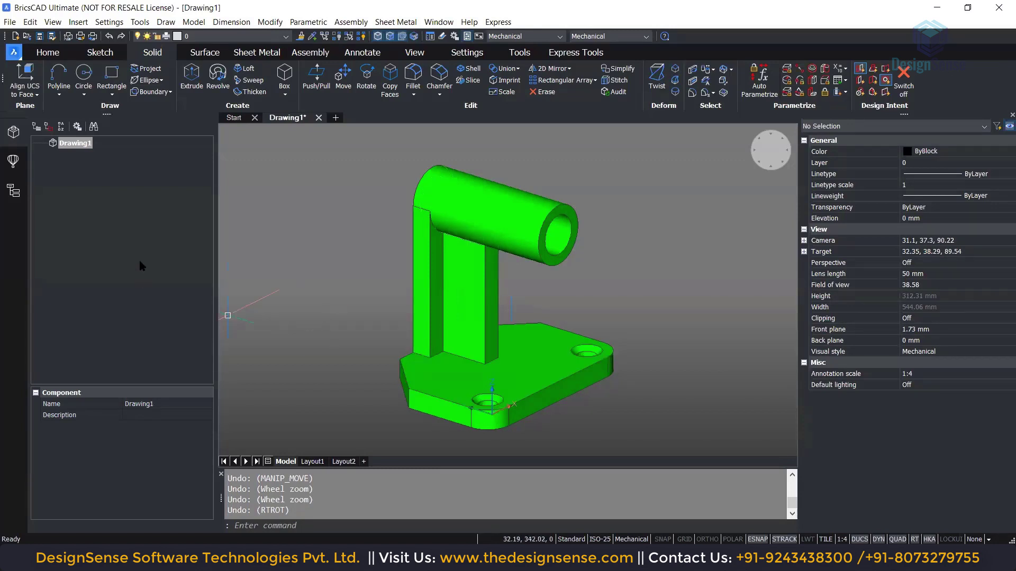
pyautogui.keyDown('shift'); pyautogui.moveTo(337, 230); pyautogui.dragTo(394, 252, button='middle'); pyautogui.keyUp('shift')
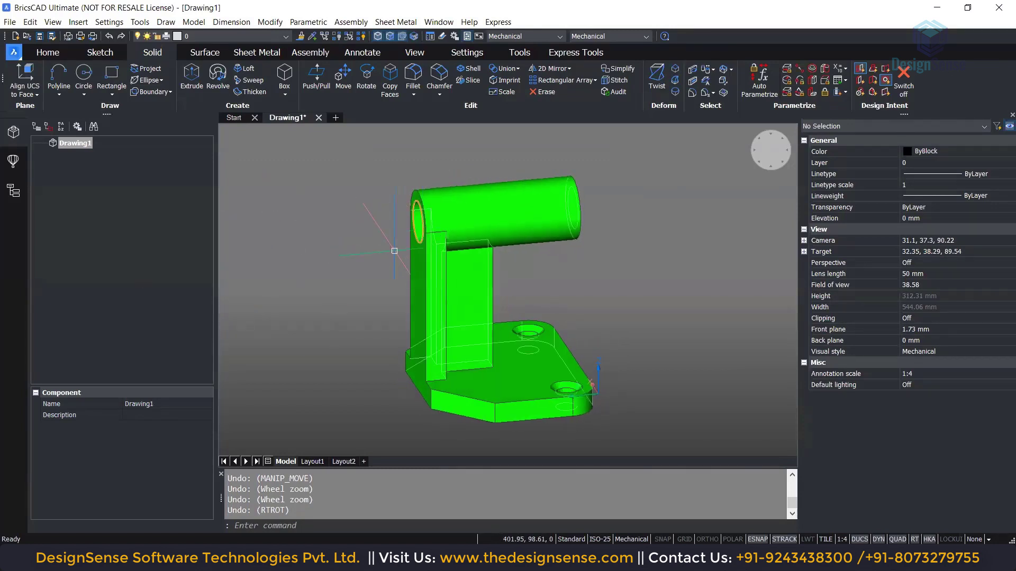
pyautogui.keyDown('shift'); pyautogui.moveTo(387, 317); pyautogui.dragTo(359, 285, button='middle'); pyautogui.keyUp('shift')
pyautogui.moveTo(565, 333); pyautogui.dragTo(616, 346, button='middle')
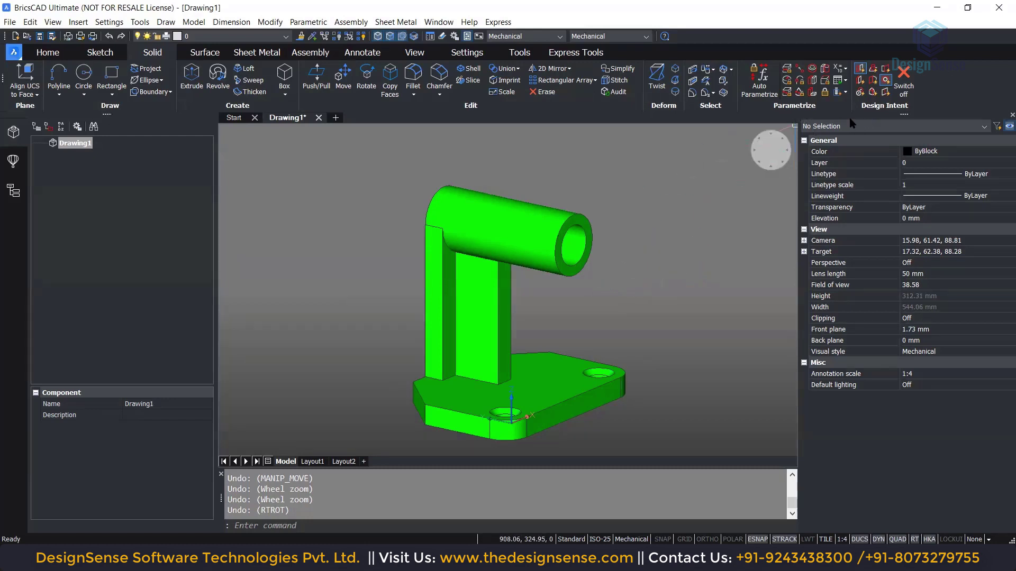
pyautogui.keyDown('shift'); pyautogui.moveTo(648, 236); pyautogui.dragTo(701, 263, button='middle'); pyautogui.keyUp('shift')
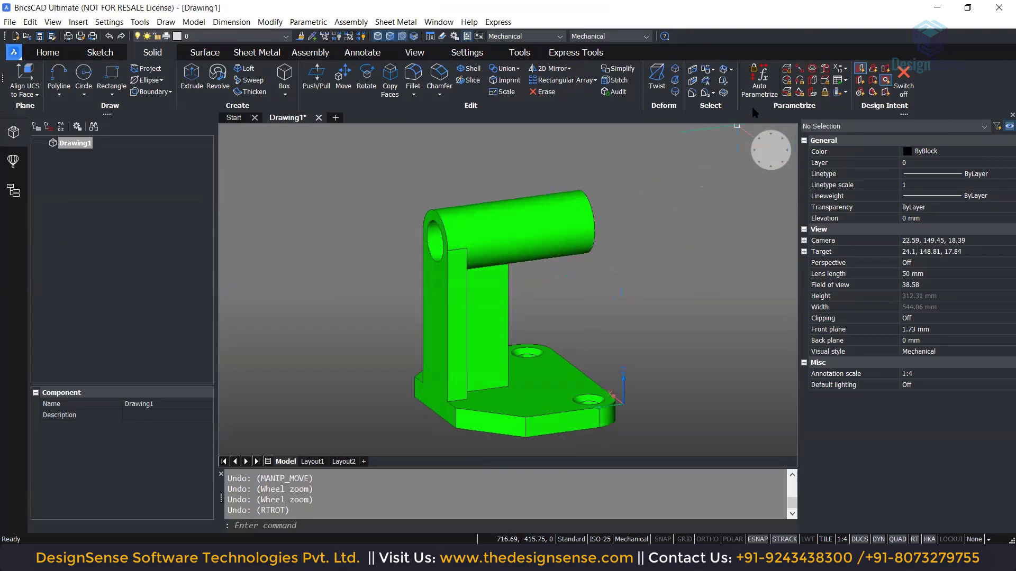
pyautogui.click(825, 93)
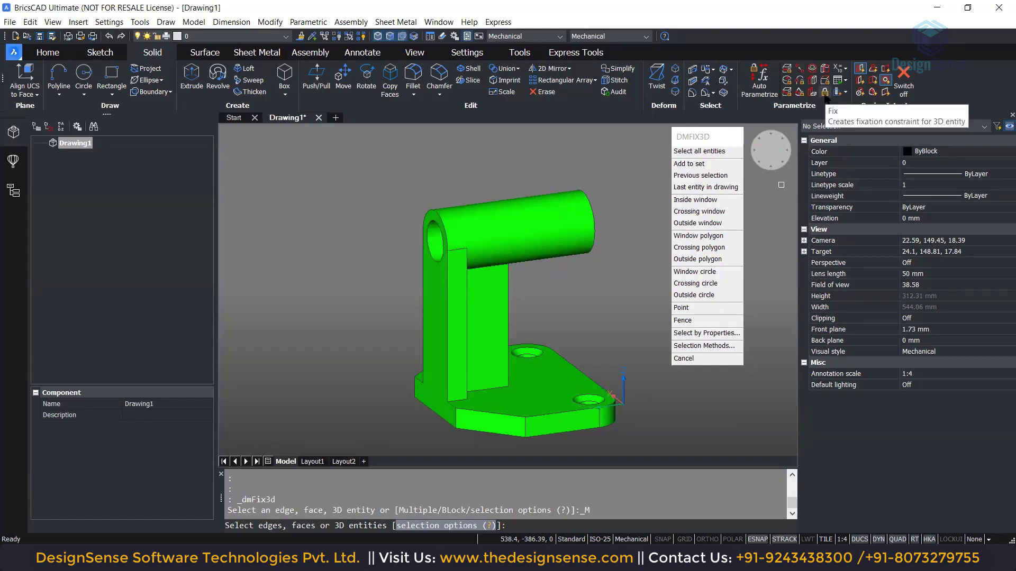
pyautogui.click(437, 366)
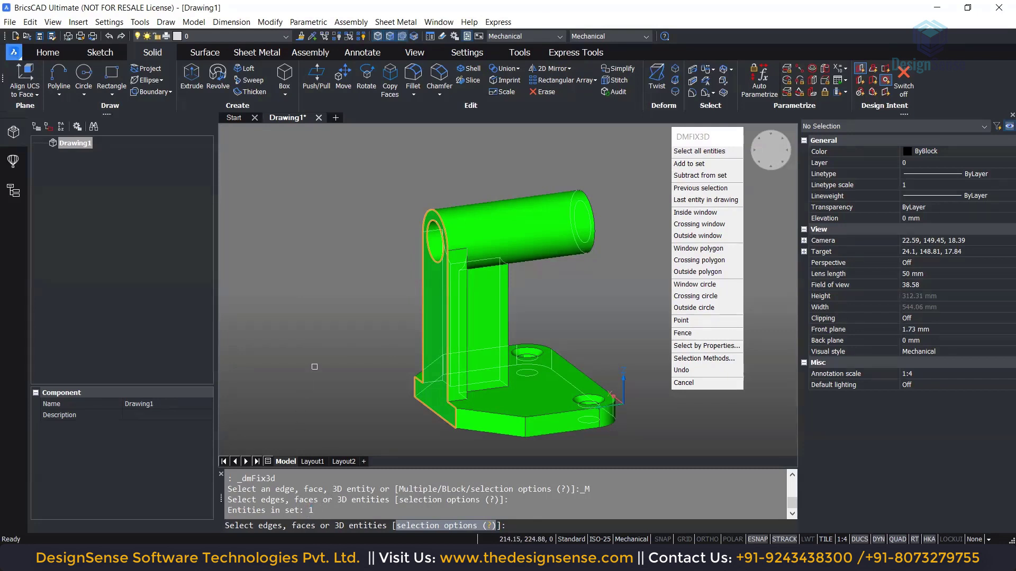
pyautogui.press('Return')
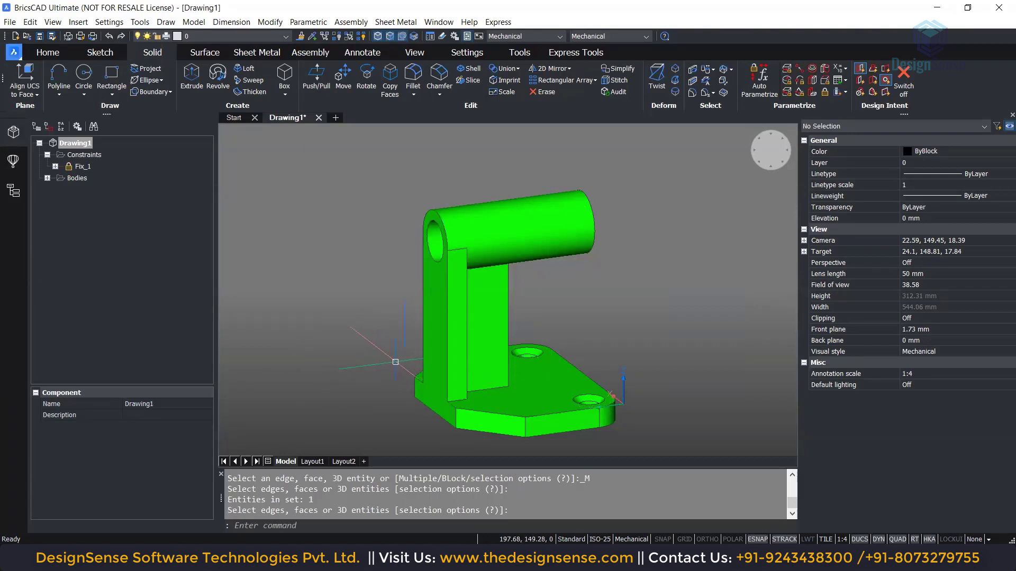
# Apply a 10 mm radius constraint to the cylindrical wall of the base plate's corner hole farther from the origin
pyautogui.keyDown('shift'); pyautogui.moveTo(395, 362); pyautogui.dragTo(440, 334, button='middle'); pyautogui.keyUp('shift')
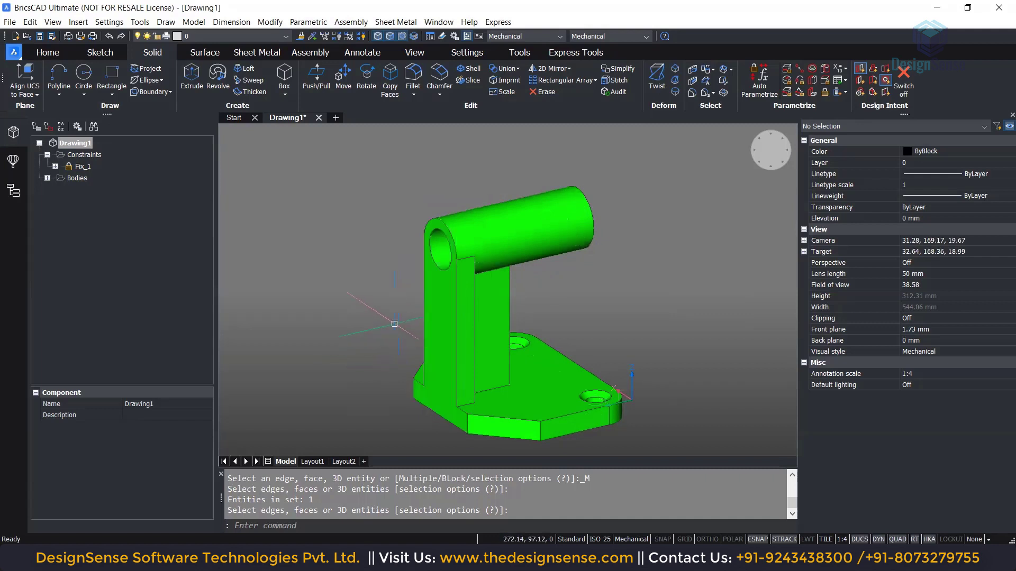
pyautogui.keyDown('shift'); pyautogui.moveTo(340, 335); pyautogui.dragTo(372, 321, button='middle'); pyautogui.keyUp('shift')
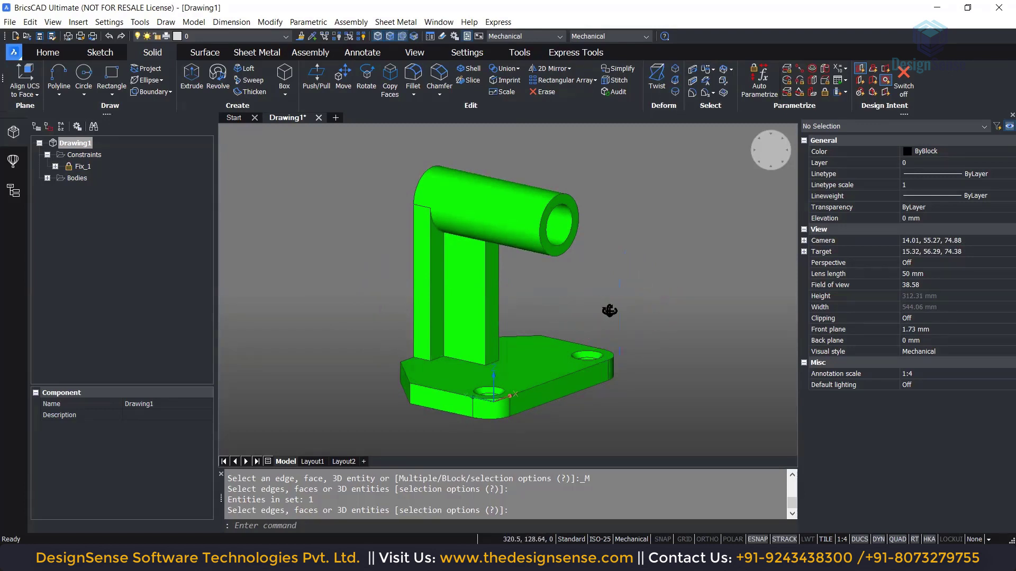
pyautogui.keyDown('shift'); pyautogui.moveTo(613, 308); pyautogui.dragTo(593, 330, button='middle'); pyautogui.keyUp('shift')
pyautogui.scroll(5, 593, 330)
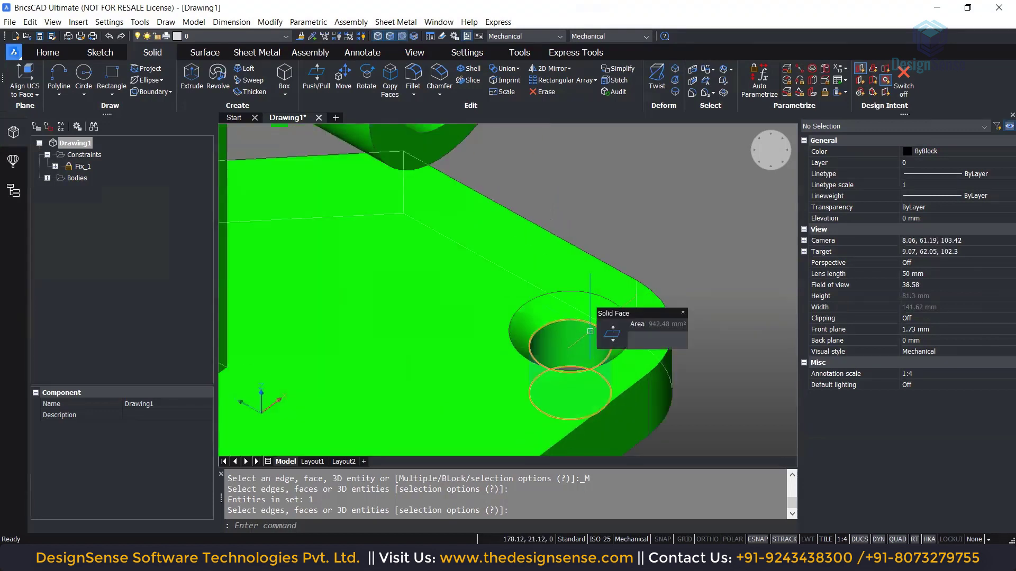
pyautogui.scroll(-3, 548, 342)
pyautogui.scroll(-2, 548, 341)
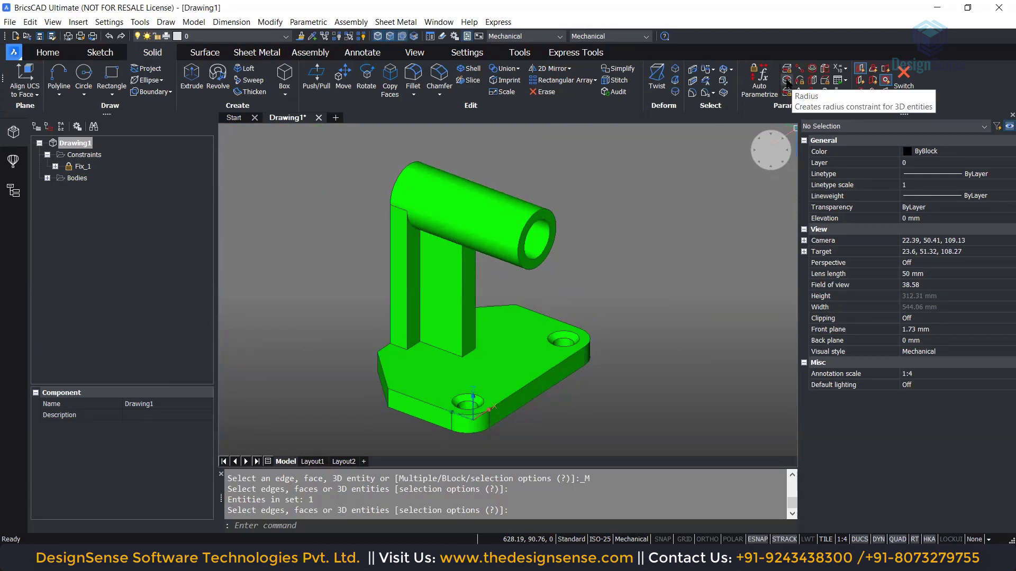
pyautogui.click(788, 83)
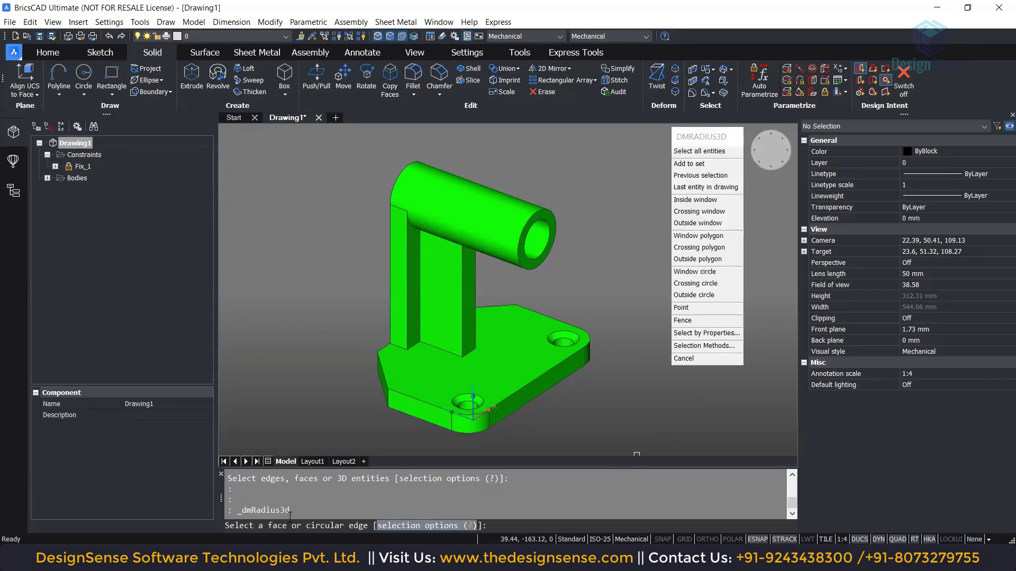
pyautogui.moveTo(290, 510); pyautogui.dragTo(242, 507)
pyautogui.click(296, 509)
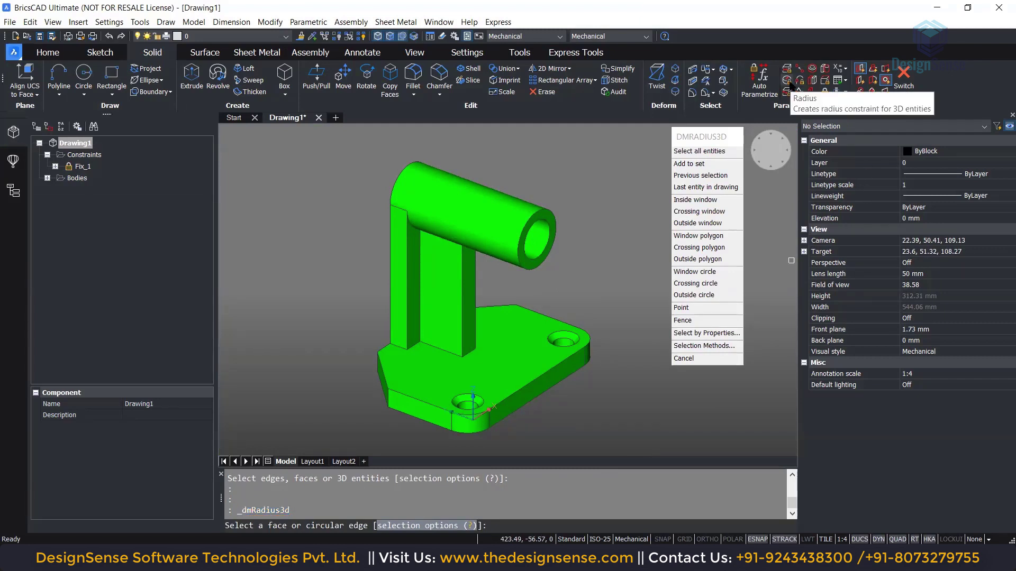
pyautogui.scroll(5, 466, 418)
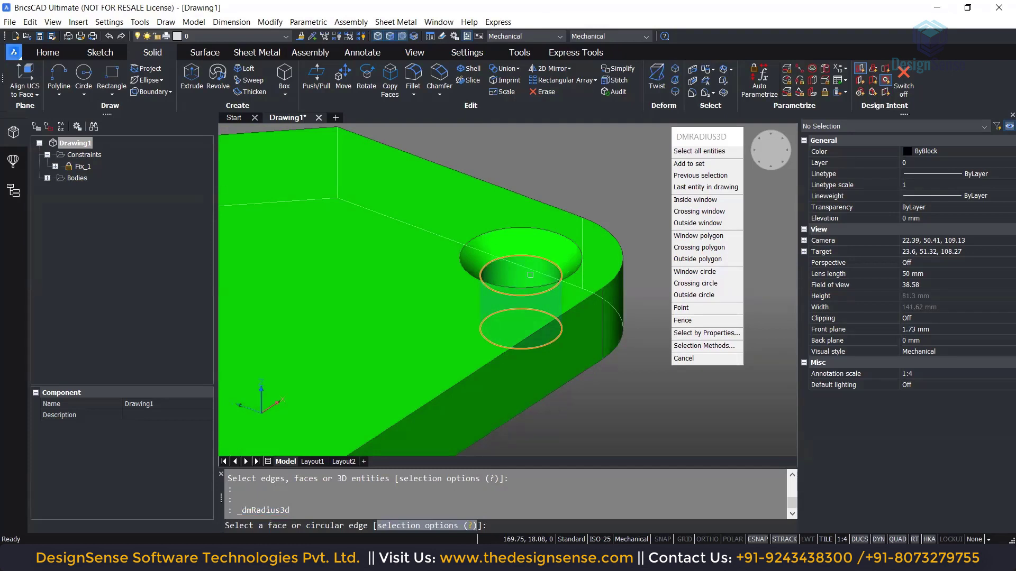
pyautogui.click(530, 275)
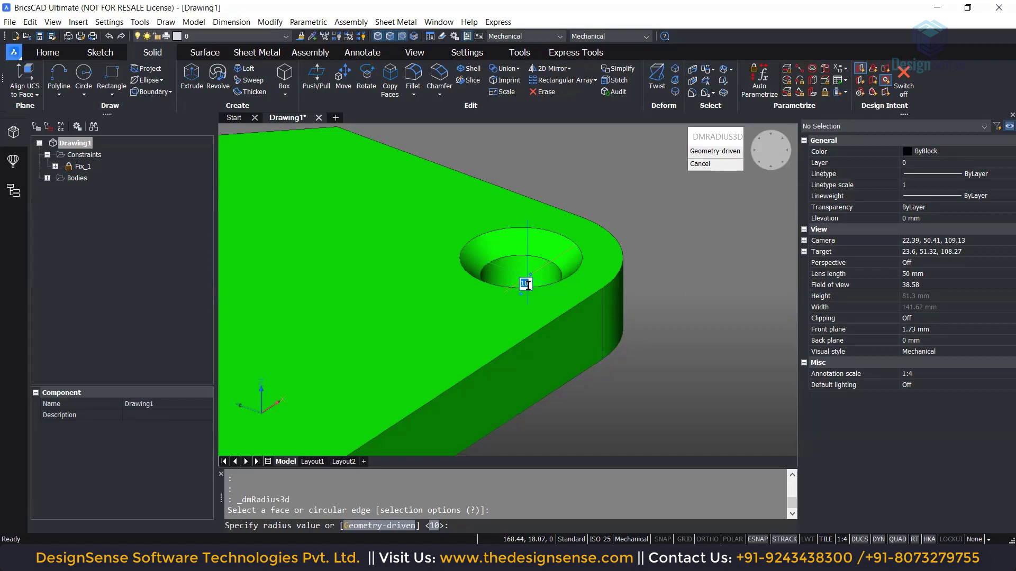
pyautogui.press('Return')
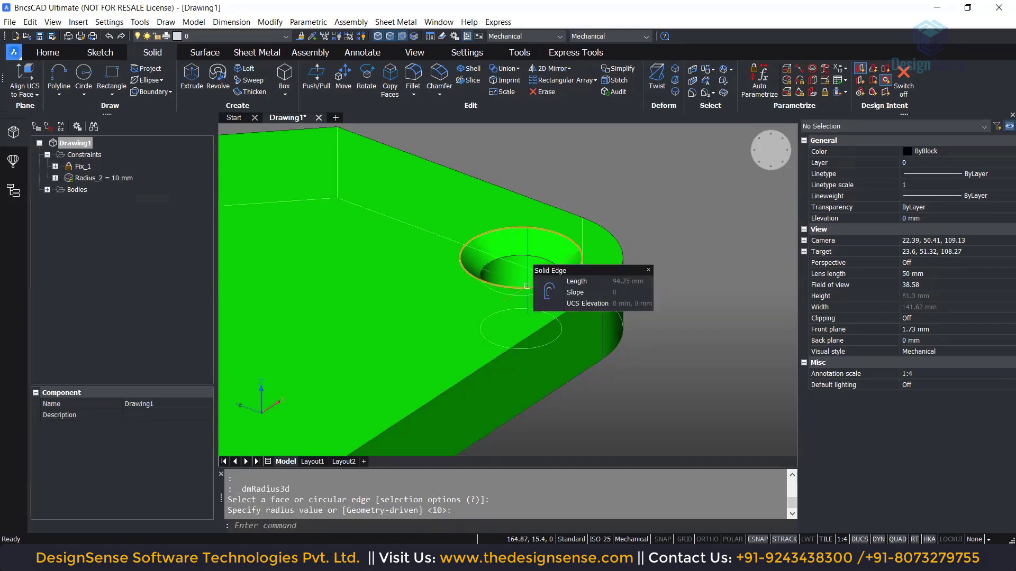
# Inspect the new radius constraint's properties and geometry, and look through the list of interface components that can be displayed
pyautogui.moveTo(392, 311); pyautogui.dragTo(549, 256, button='middle')
pyautogui.scroll(-3, 549, 256)
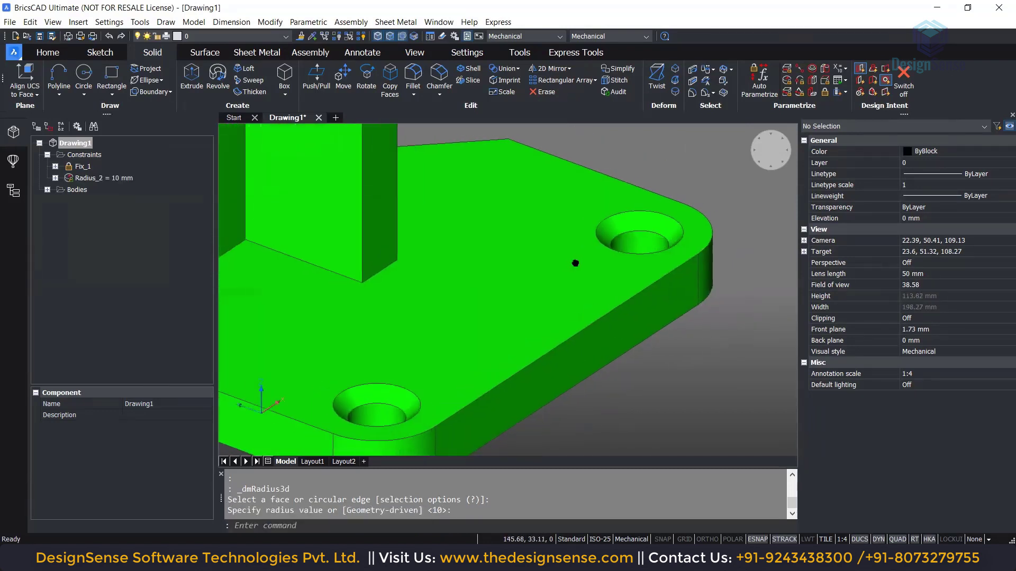
pyautogui.scroll(-2, 578, 266)
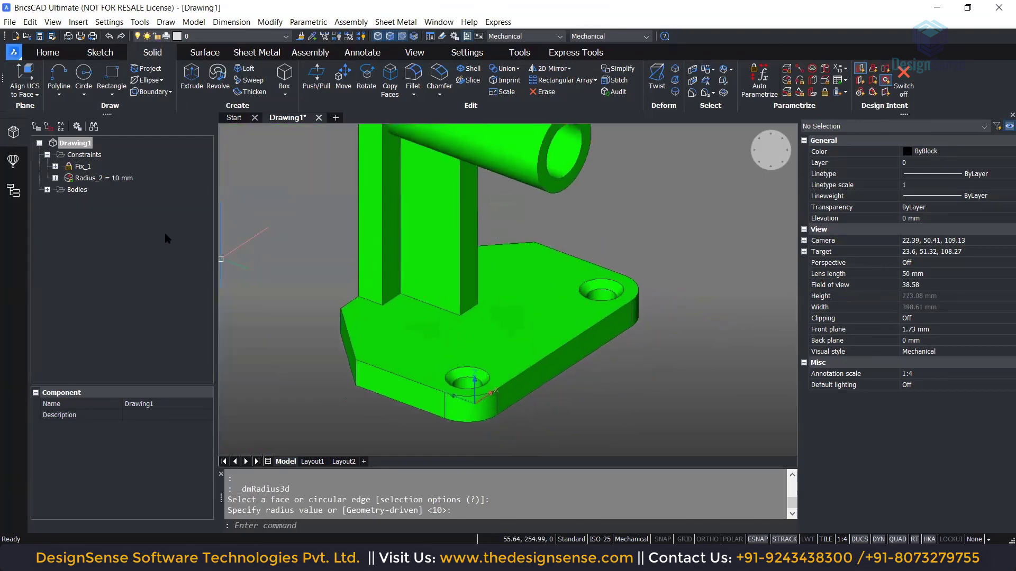
pyautogui.click(121, 180)
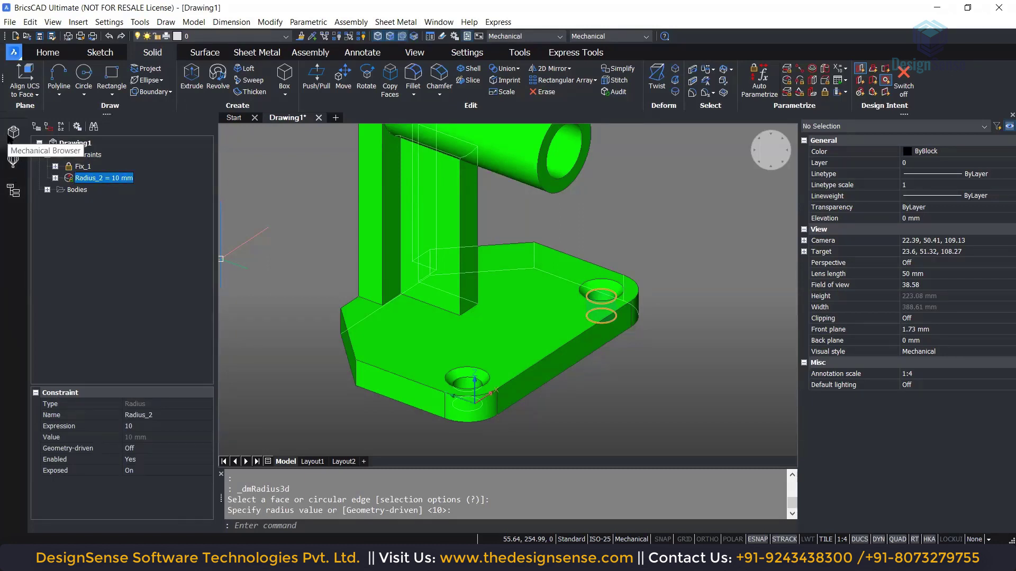
pyautogui.rightClick(966, 93)
pyautogui.moveTo(948, 97)
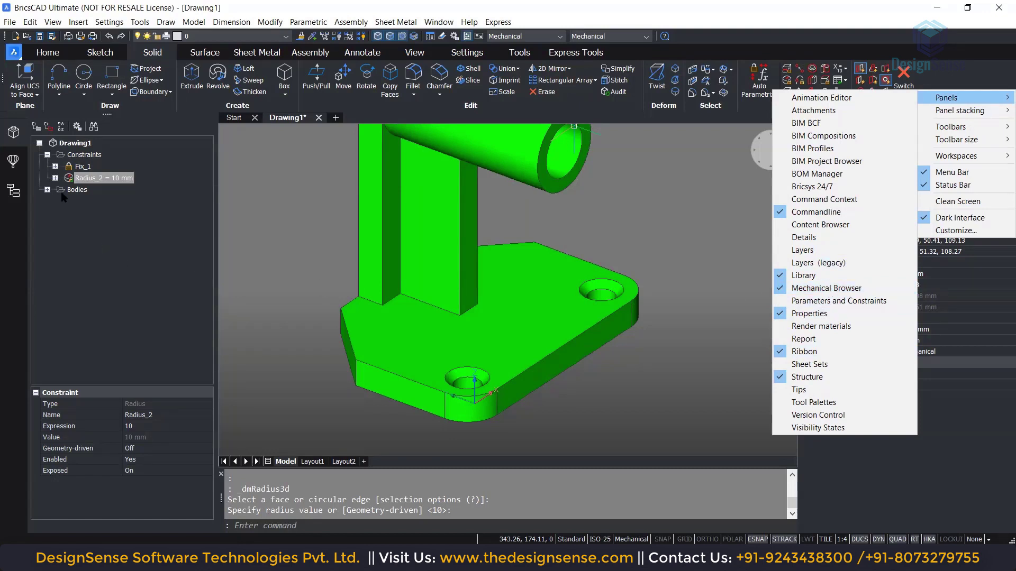
pyautogui.click(144, 235)
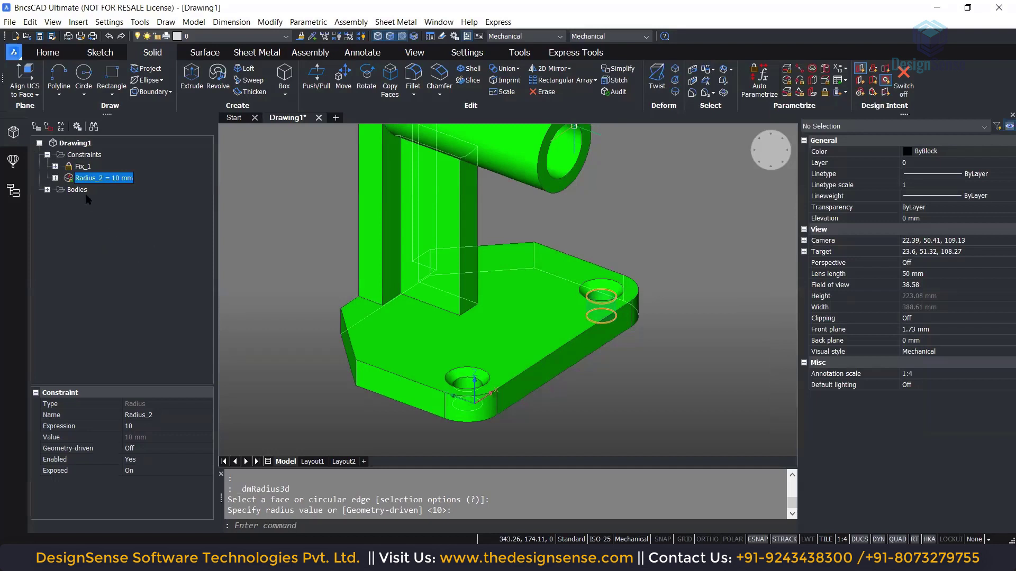
# Compare the Fix and radius constraints by highlighting the geometry each one controls from different angles
pyautogui.click(83, 167)
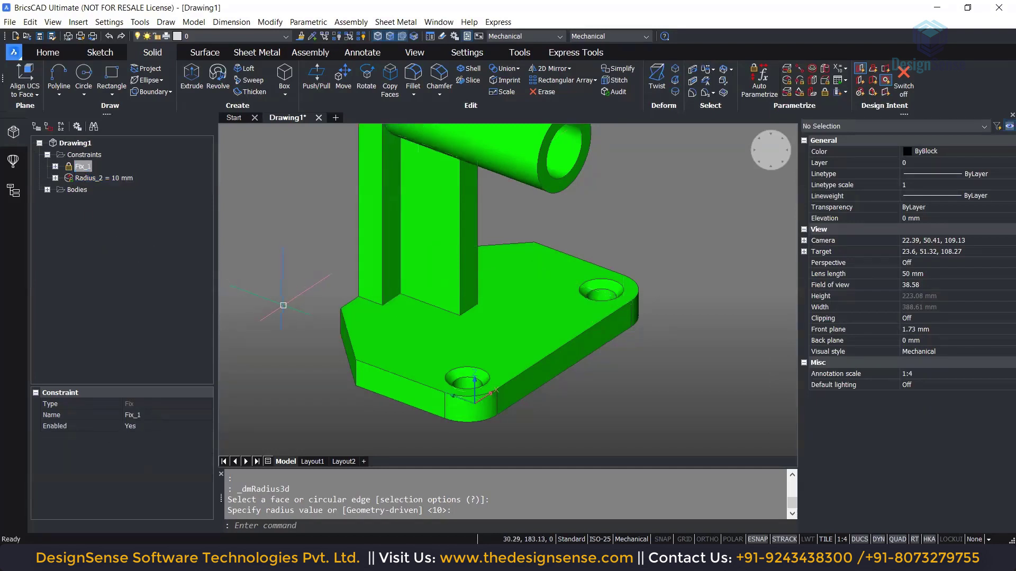
pyautogui.keyDown('shift'); pyautogui.moveTo(304, 307); pyautogui.dragTo(443, 295, button='middle'); pyautogui.keyUp('shift')
pyautogui.click(116, 180)
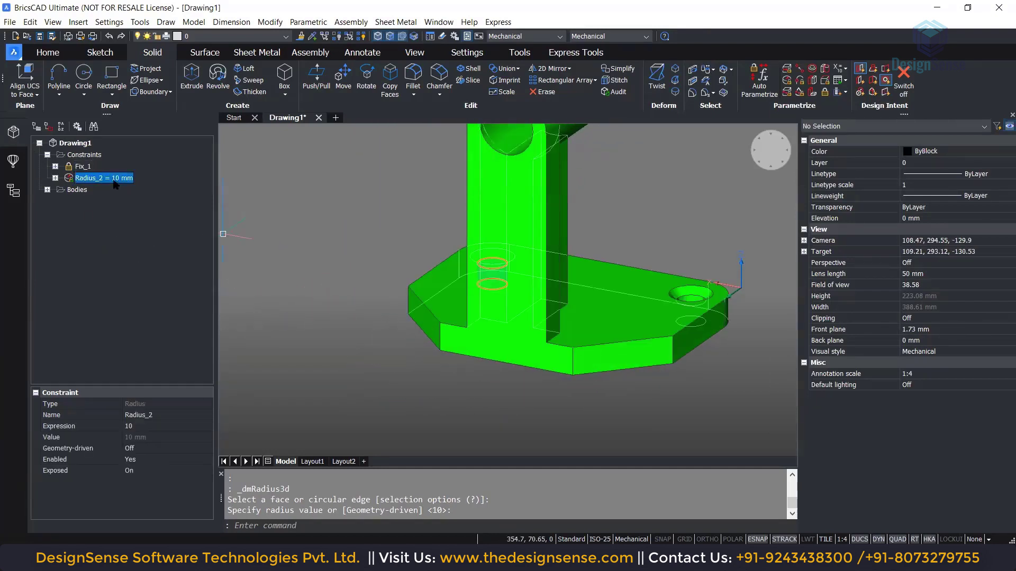
pyautogui.click(85, 168)
pyautogui.click(101, 179)
pyautogui.moveTo(365, 296)
pyautogui.keyDown('shift'); pyautogui.mouseDown(button='middle')
pyautogui.moveTo(374, 286)
pyautogui.moveTo(270, 285)
pyautogui.moveTo(300, 231)
pyautogui.moveTo(294, 272)
pyautogui.moveTo(354, 294)
pyautogui.mouseUp(button='middle'); pyautogui.keyUp('shift')
pyautogui.scroll(4, 655, 303)
pyautogui.scroll(-5, 619, 295)
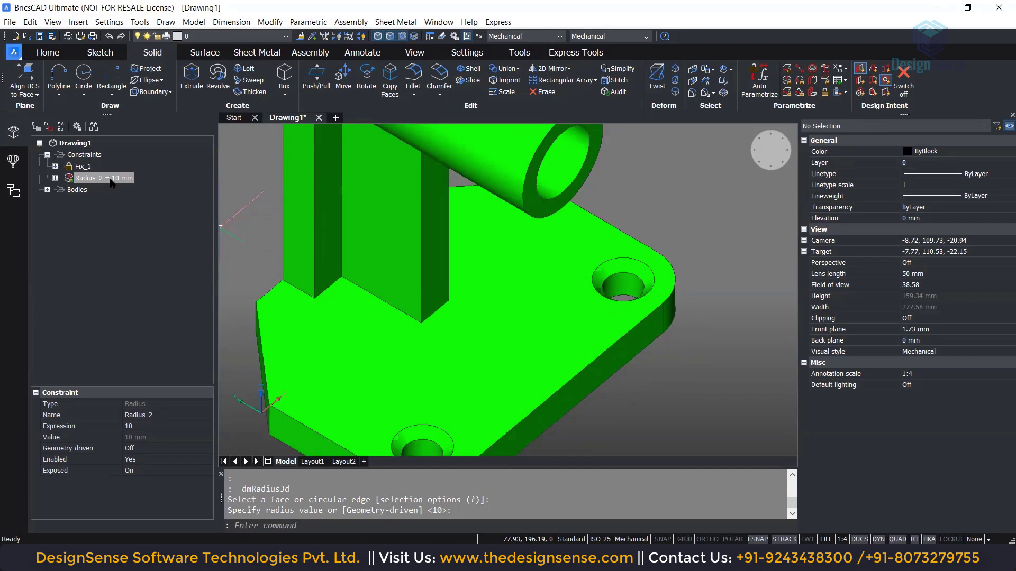
# Play the animation of the corner hole's radius constraint twice and look at the hole
pyautogui.rightClick(111, 182)
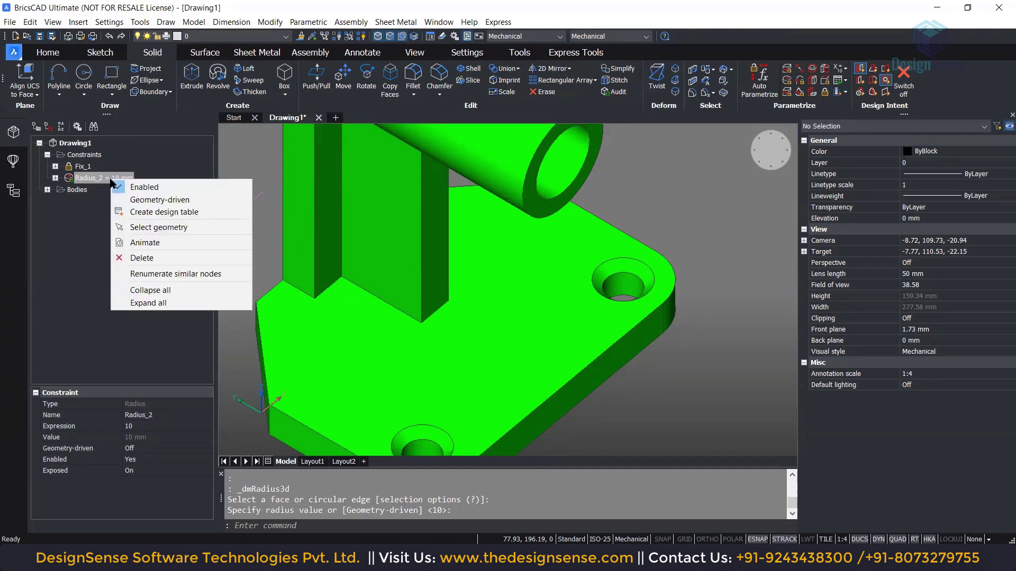
pyautogui.click(143, 243)
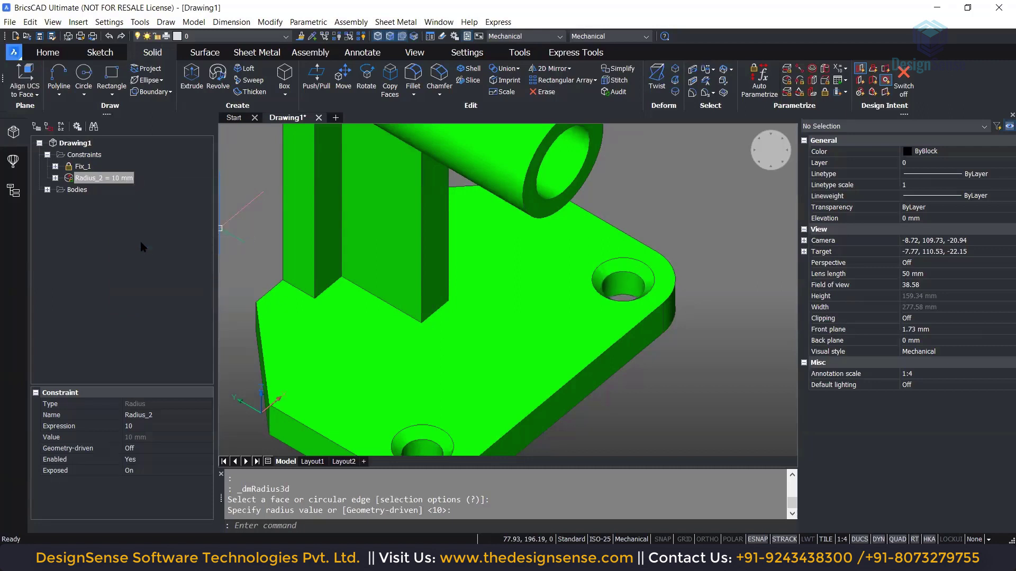
pyautogui.rightClick(105, 181)
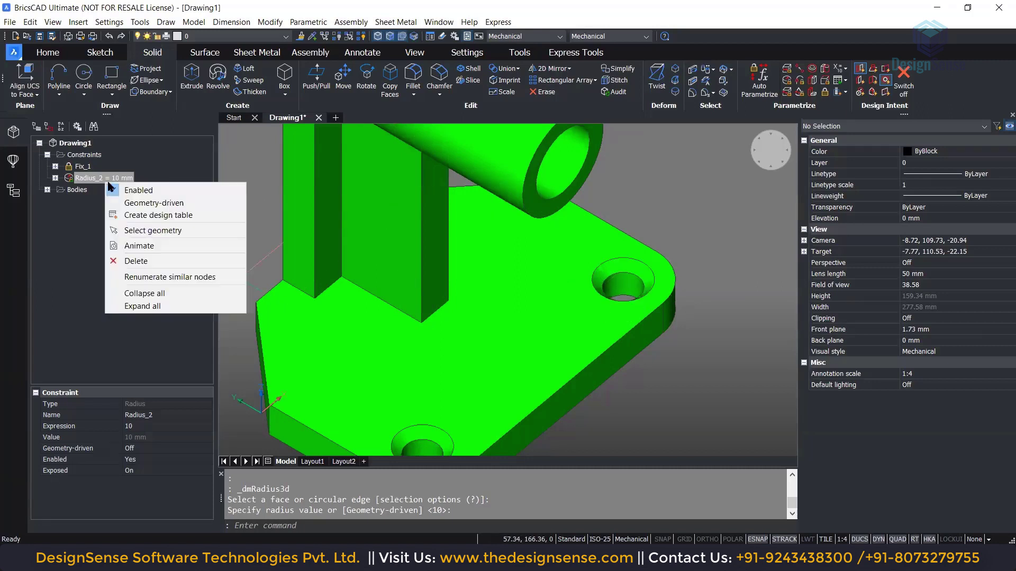
pyautogui.click(147, 247)
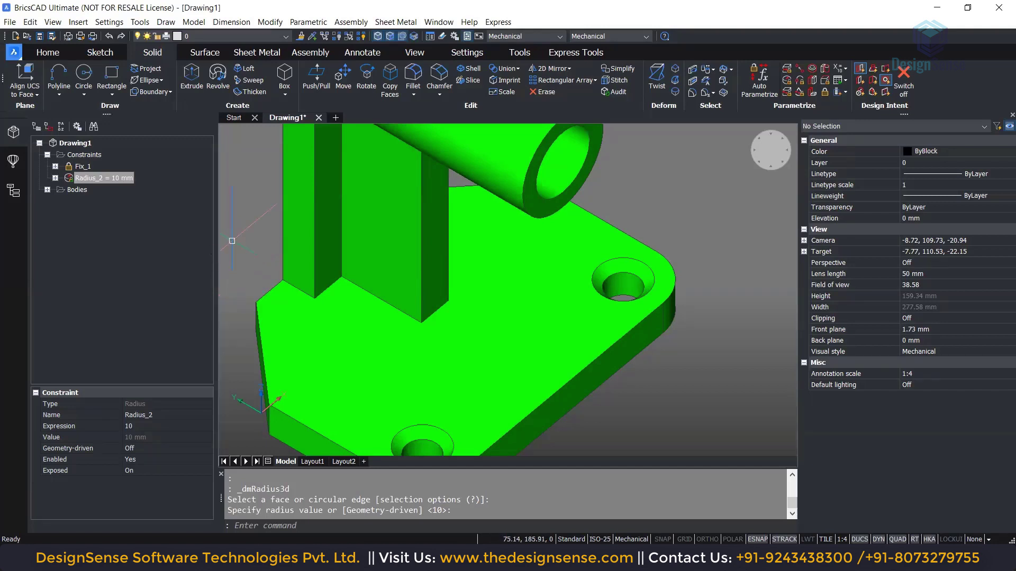
pyautogui.scroll(-3, 373, 294)
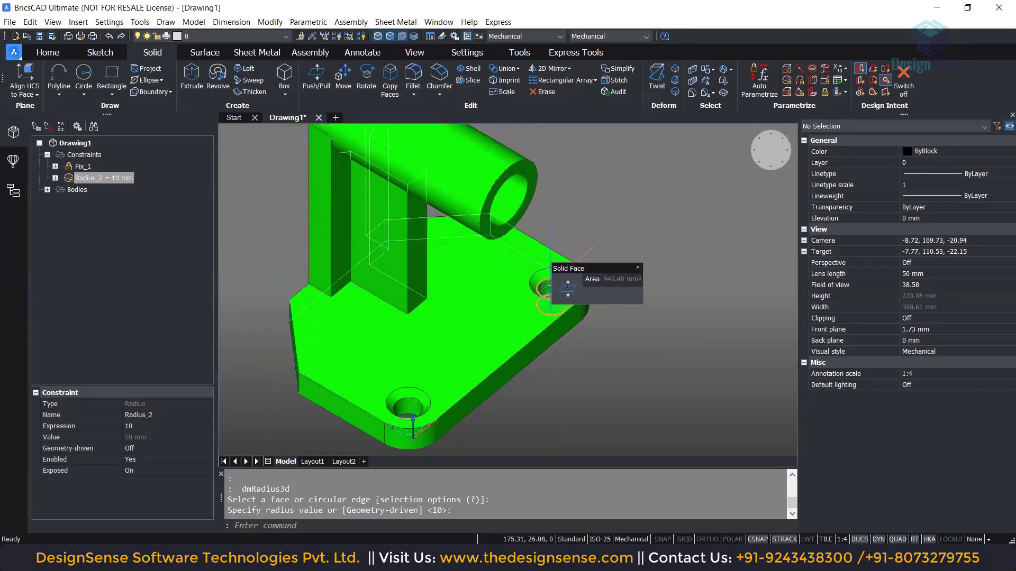
# Enable design intent recognition of cylinders and spheres of equal radius
pyautogui.moveTo(641, 351); pyautogui.dragTo(679, 358, button='middle')
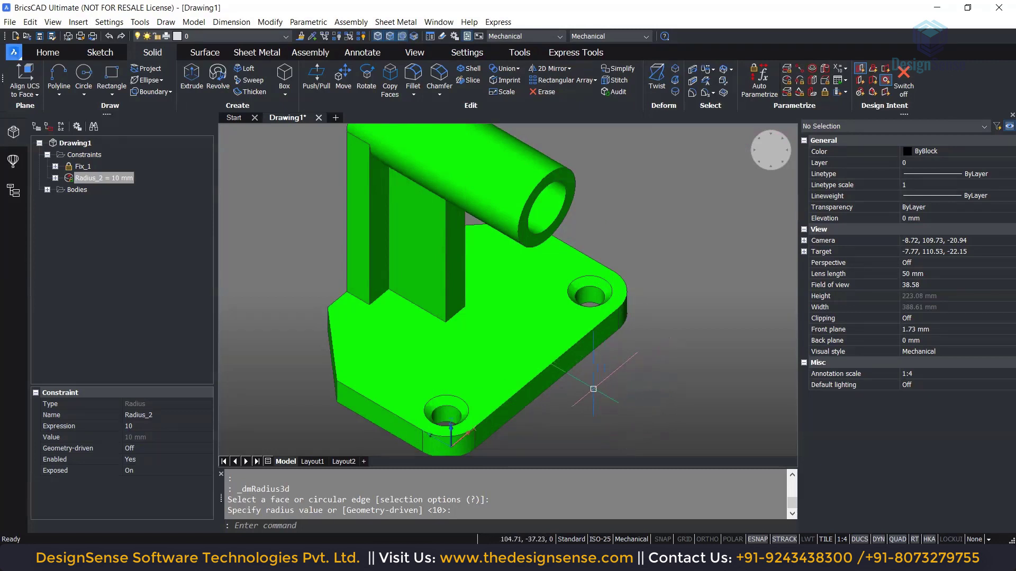
pyautogui.moveTo(594, 389); pyautogui.dragTo(595, 378, button='middle')
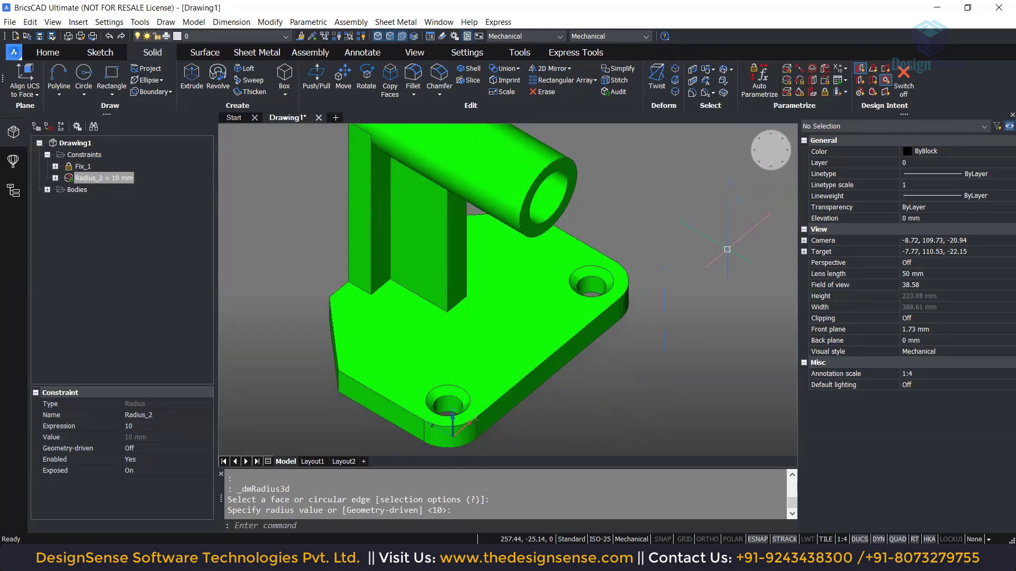
pyautogui.moveTo(680, 315); pyautogui.dragTo(709, 320, button='middle')
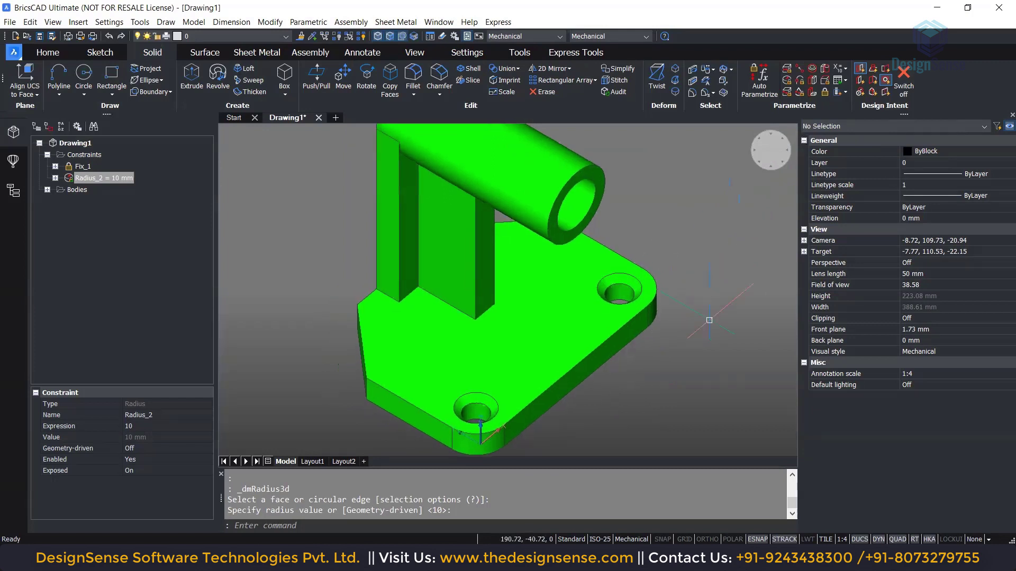
pyautogui.click(859, 94)
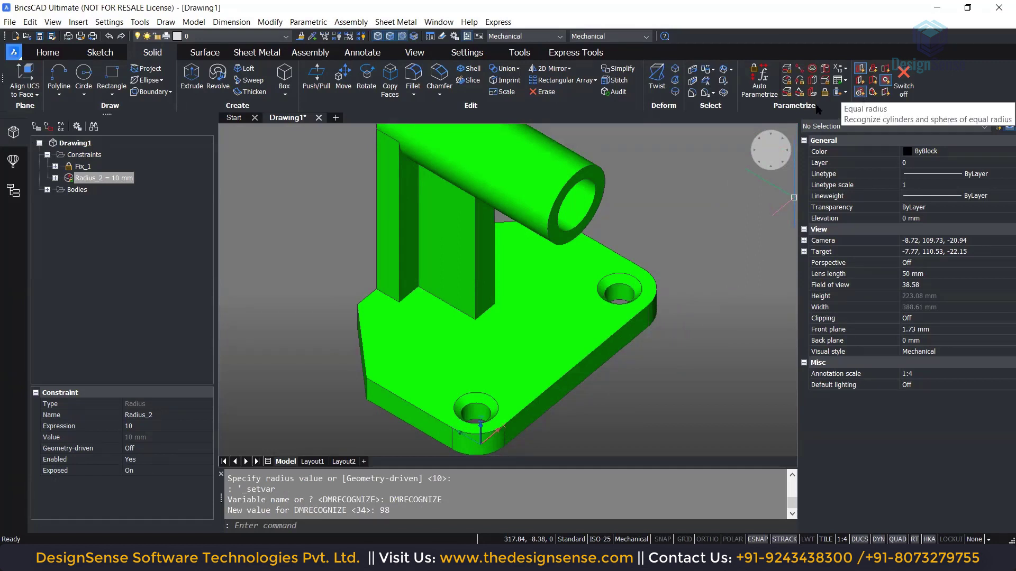
# Play the animation of the corner hole's 10 mm radius constraint with equal-radius recognition active and look at both holes
pyautogui.rightClick(117, 183)
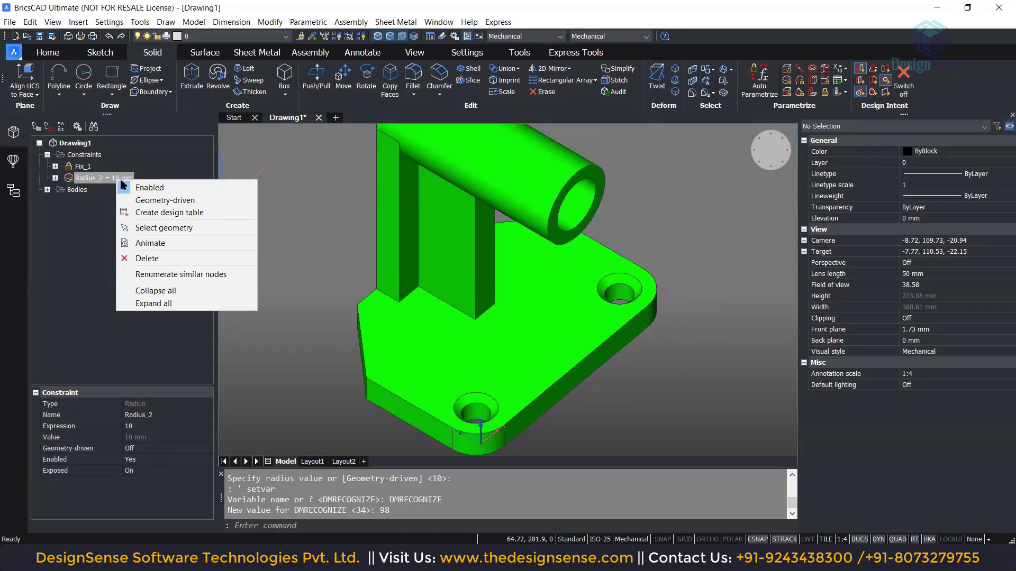
pyautogui.click(155, 243)
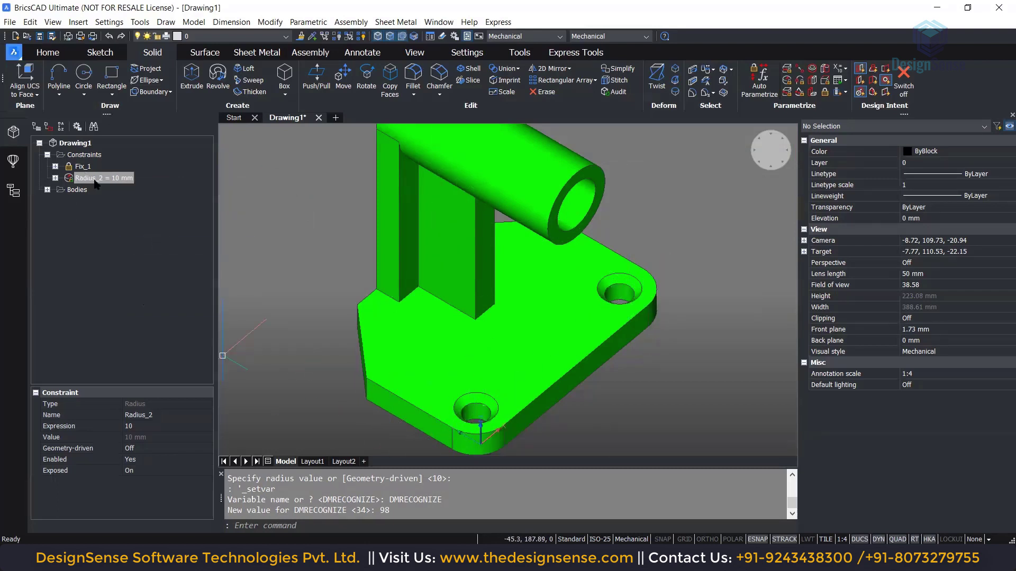
pyautogui.moveTo(663, 335); pyautogui.dragTo(595, 385, button='middle')
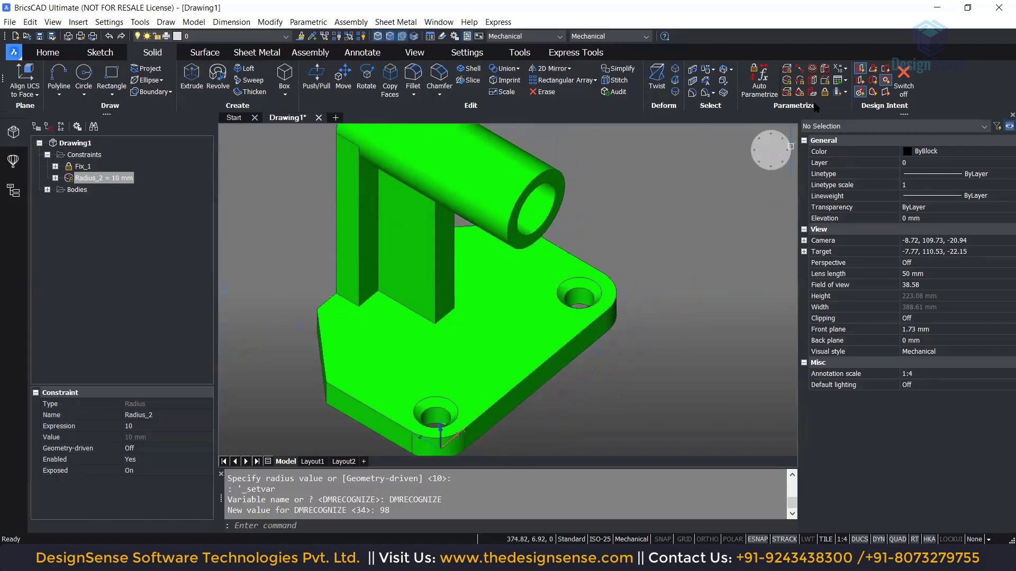
pyautogui.keyDown('shift'); pyautogui.moveTo(610, 363); pyautogui.dragTo(674, 398, button='middle'); pyautogui.keyUp('shift')
pyautogui.scroll(-2, 674, 398)
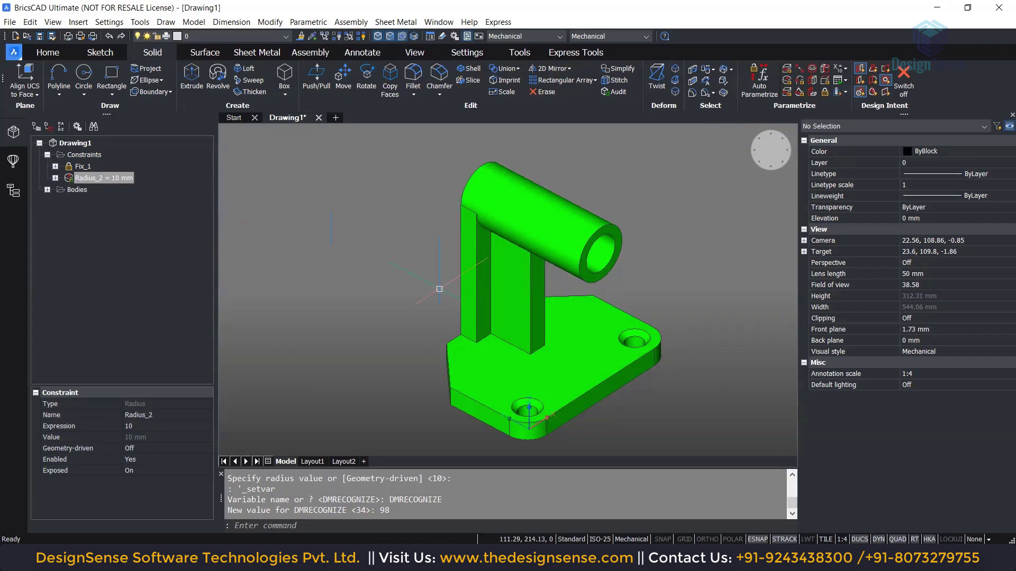
# Examine the support rib's narrow outer face and its position relative to the upright from several angles
pyautogui.scroll(5, 599, 415)
pyautogui.scroll(-3, 518, 445)
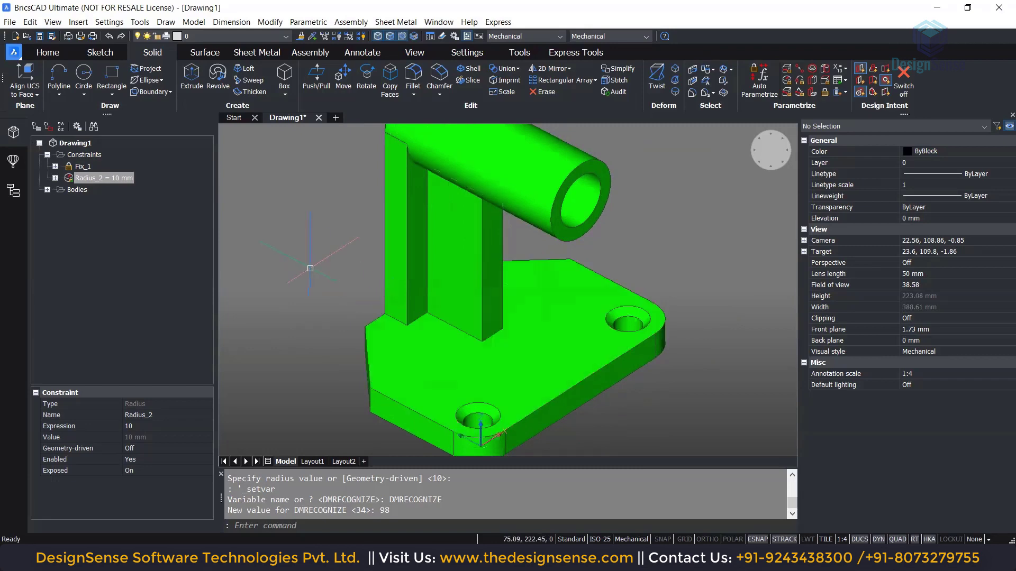
pyautogui.keyDown('shift'); pyautogui.moveTo(315, 269); pyautogui.dragTo(344, 304, button='middle'); pyautogui.keyUp('shift')
pyautogui.scroll(3, 594, 355)
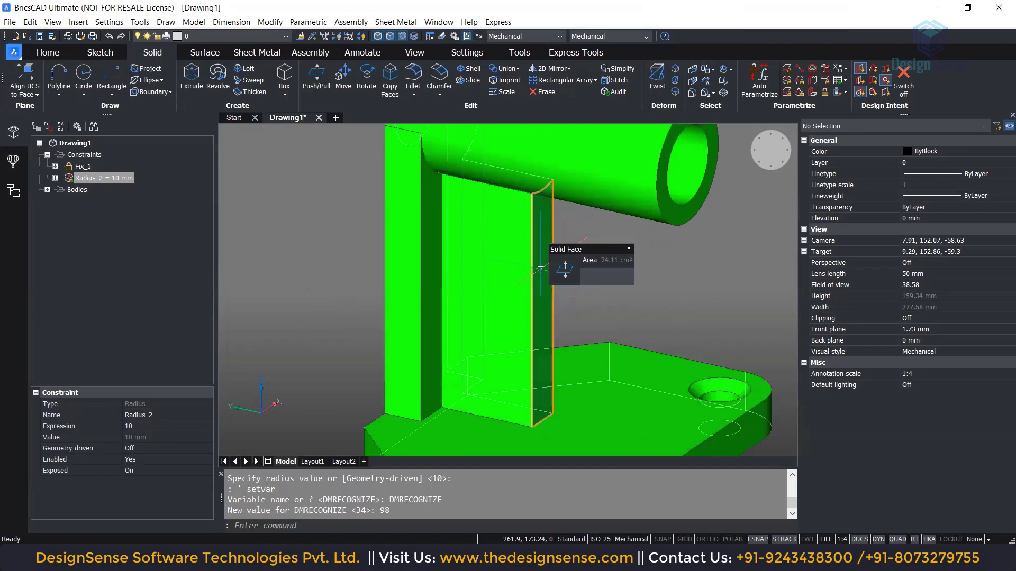
pyautogui.keyDown('shift'); pyautogui.moveTo(540, 269); pyautogui.dragTo(500, 272, button='middle'); pyautogui.keyUp('shift')
pyautogui.keyDown('shift'); pyautogui.moveTo(499, 270); pyautogui.dragTo(655, 283, button='middle'); pyautogui.keyUp('shift')
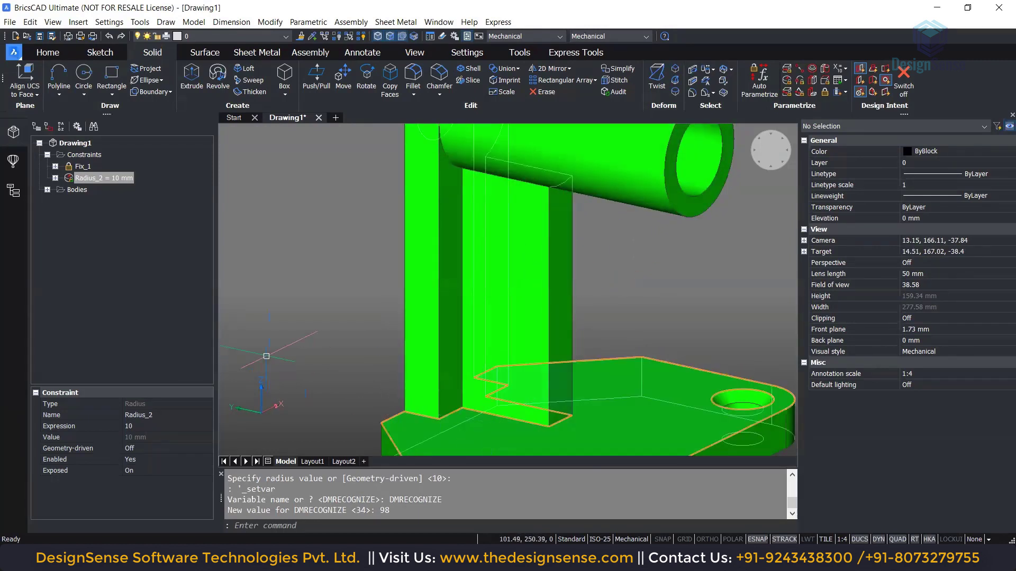
pyautogui.keyDown('shift'); pyautogui.moveTo(272, 353); pyautogui.dragTo(450, 291, button='middle'); pyautogui.keyUp('shift')
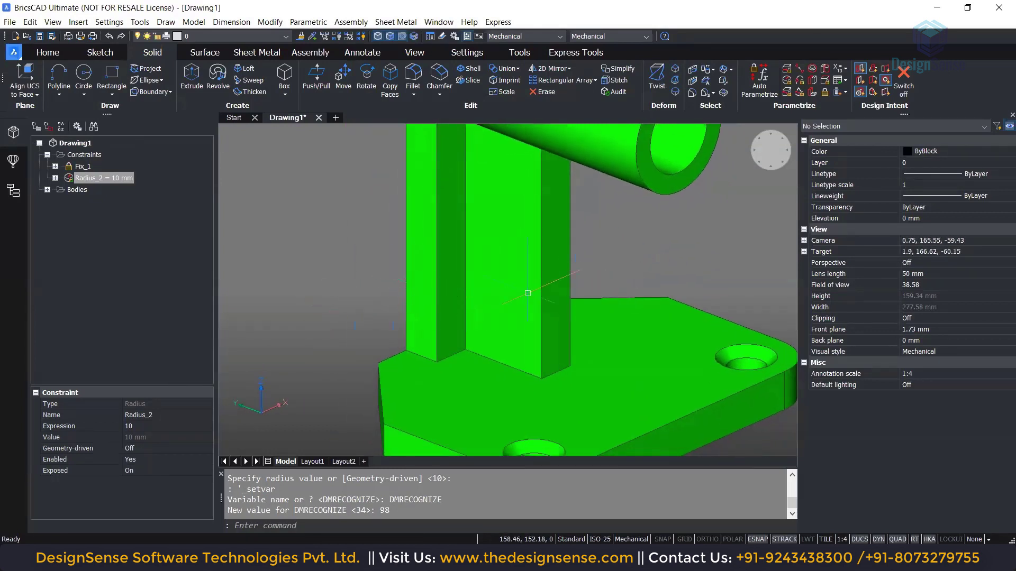
pyautogui.moveTo(555, 275)
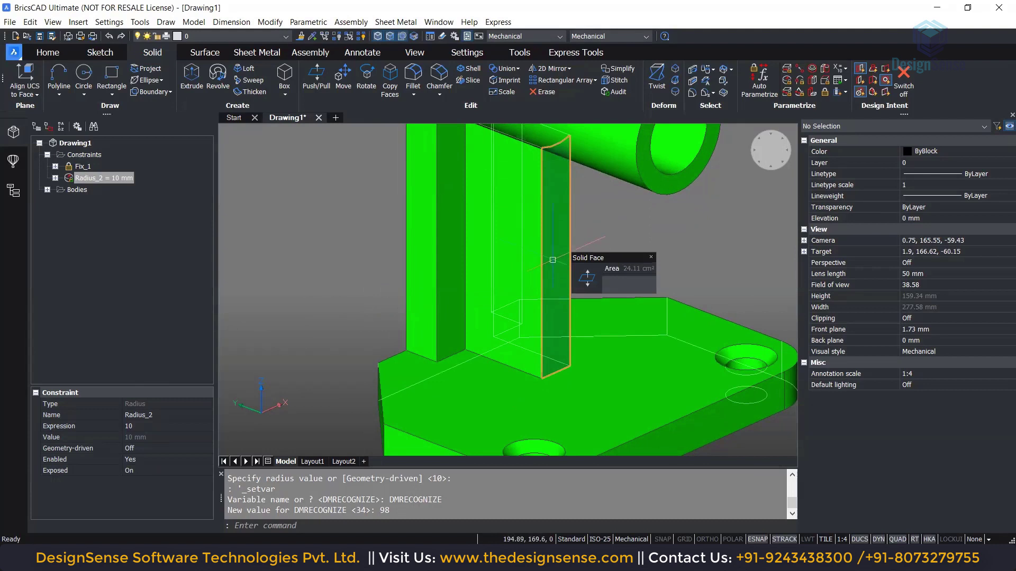
pyautogui.keyDown('shift'); pyautogui.moveTo(552, 259); pyautogui.dragTo(372, 300, button='middle'); pyautogui.keyUp('shift')
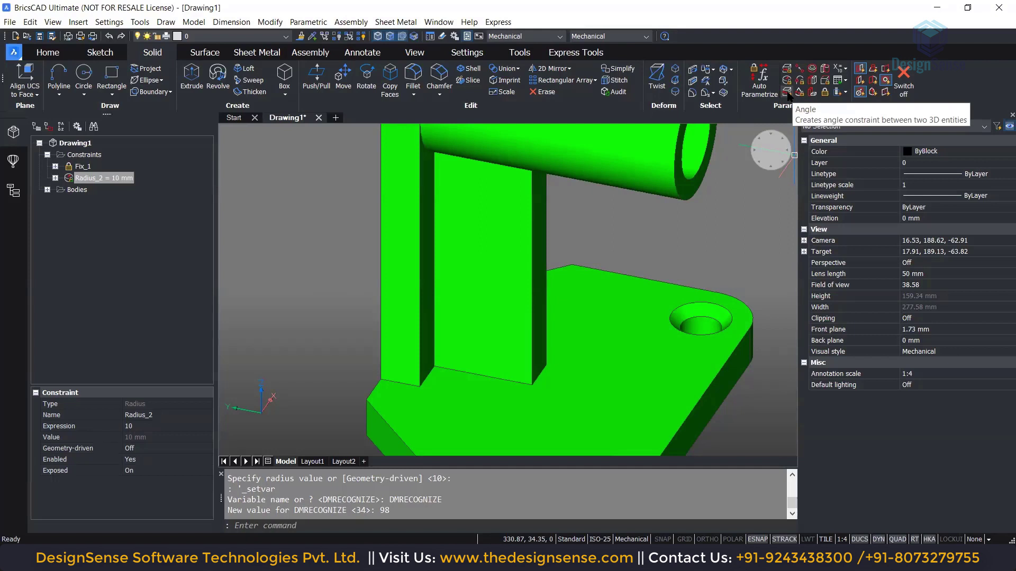
# Start a 3D angle constraint between the support rib's narrow outer face and the upright's back face, and check its preview from several angles
pyautogui.click(787, 94)
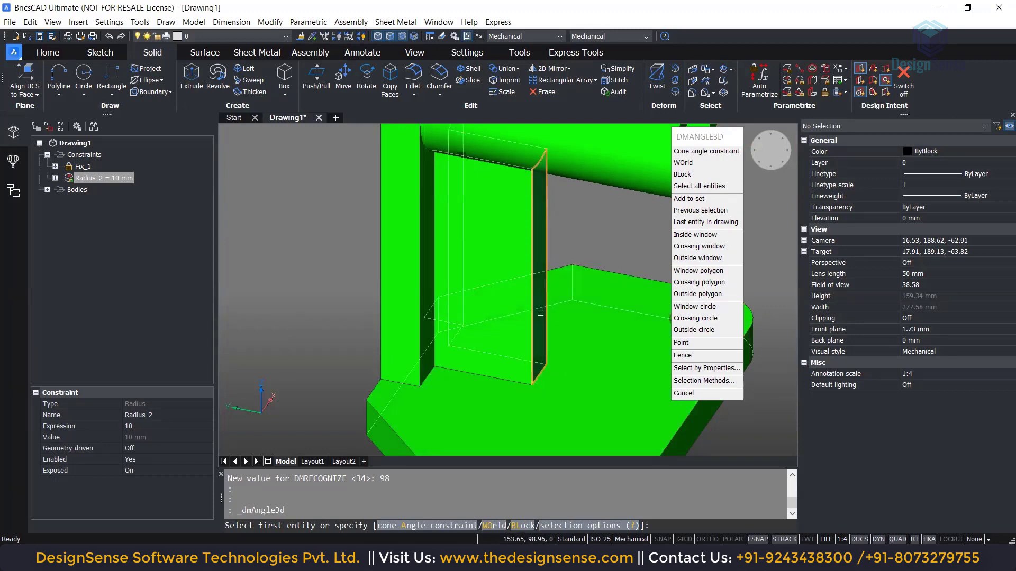
pyautogui.click(540, 313)
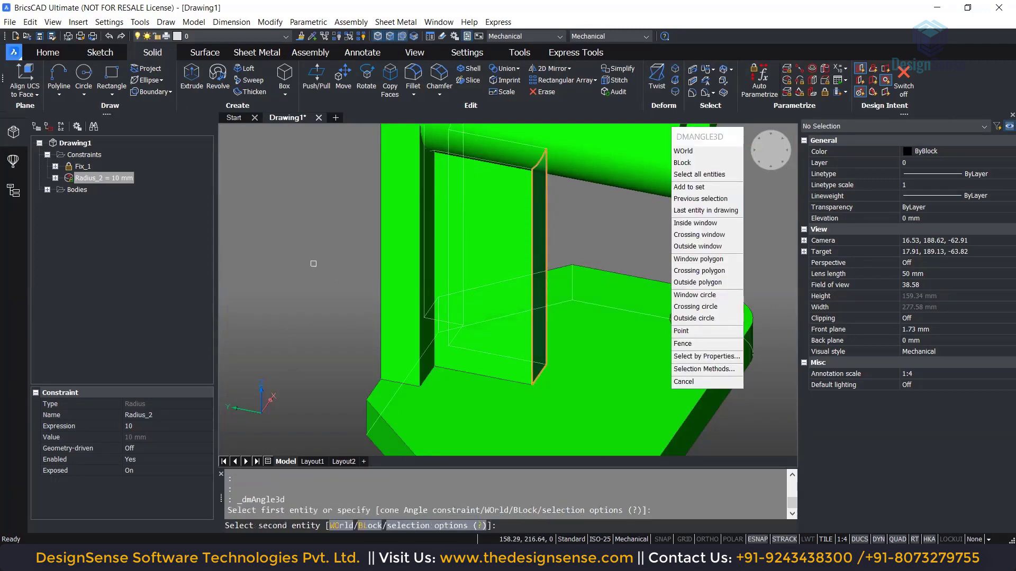
pyautogui.keyDown('shift'); pyautogui.moveTo(336, 269); pyautogui.dragTo(382, 258, button='middle'); pyautogui.keyUp('shift')
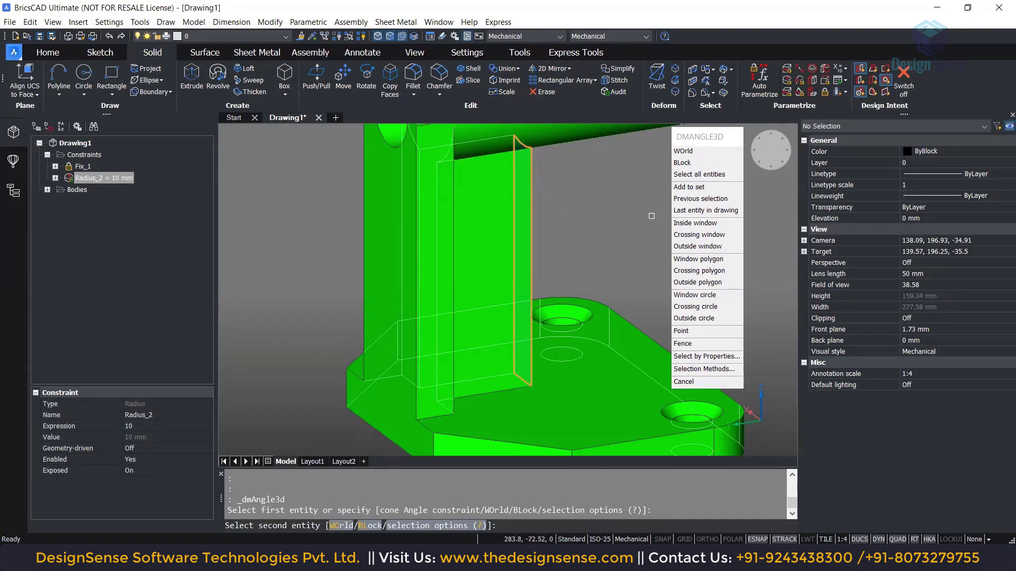
pyautogui.click(400, 273)
pyautogui.keyDown('shift'); pyautogui.moveTo(323, 350); pyautogui.dragTo(348, 337, button='middle'); pyautogui.keyUp('shift')
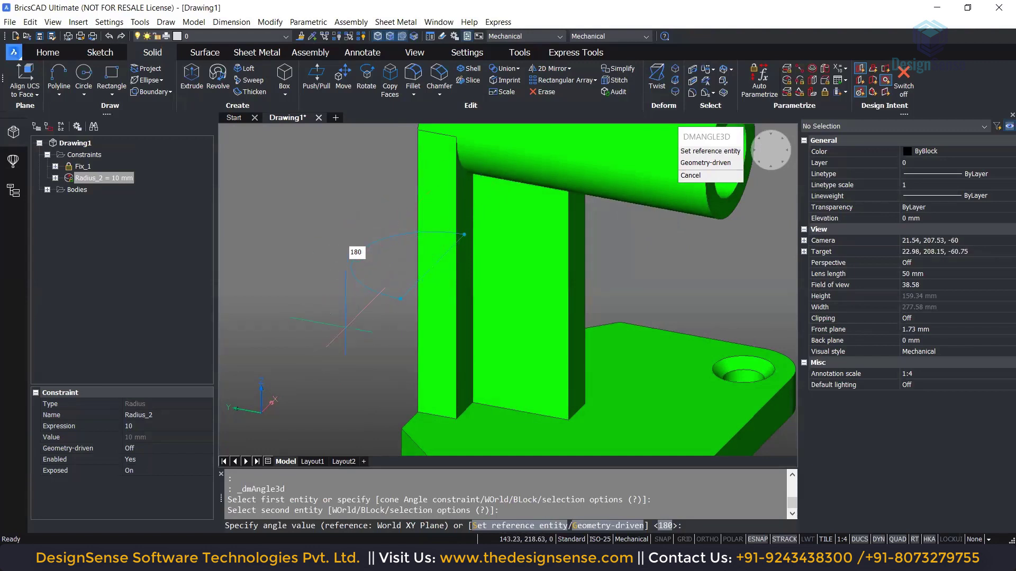
pyautogui.keyDown('shift'); pyautogui.moveTo(343, 344); pyautogui.dragTo(392, 358, button='middle'); pyautogui.keyUp('shift')
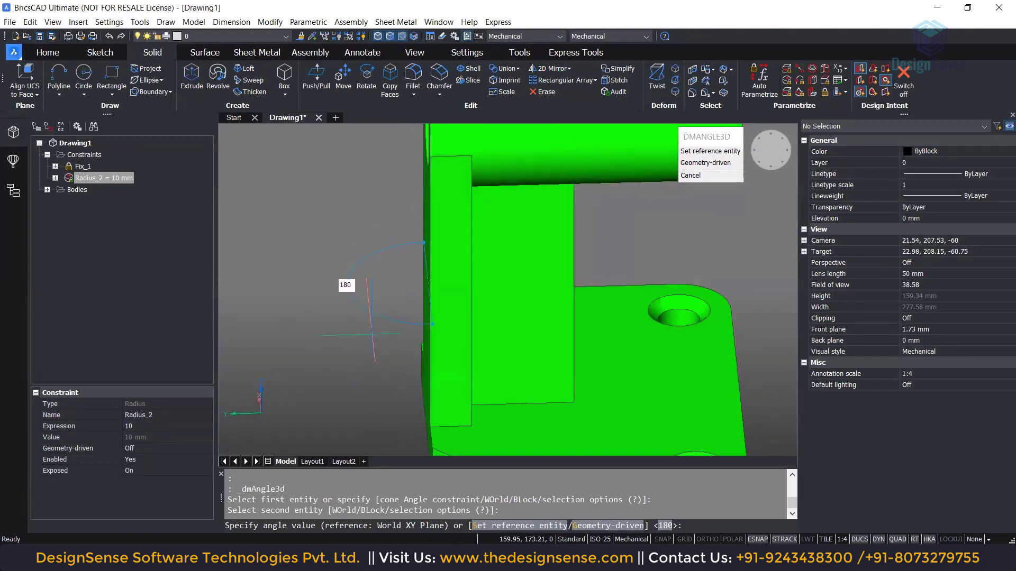
pyautogui.keyDown('shift'); pyautogui.moveTo(355, 288); pyautogui.dragTo(360, 336, button='middle'); pyautogui.keyUp('shift')
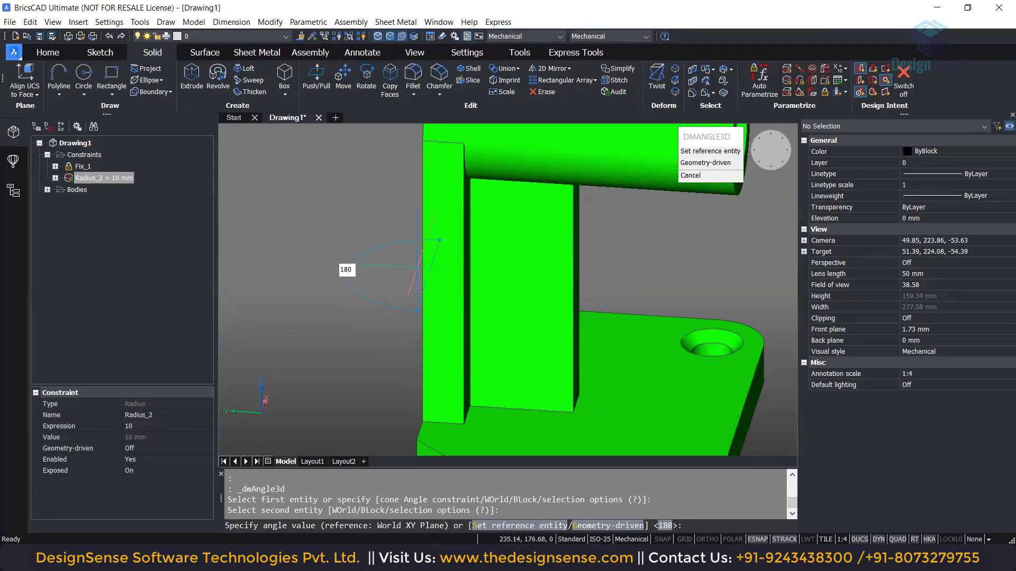
pyautogui.keyDown('shift'); pyautogui.moveTo(407, 307); pyautogui.dragTo(360, 344, button='middle'); pyautogui.keyUp('shift')
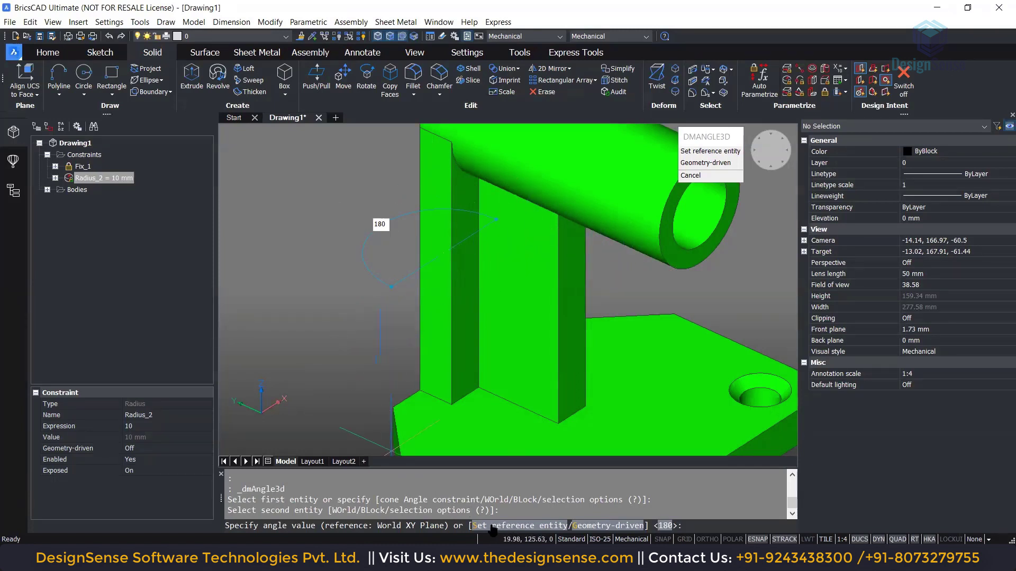
pyautogui.scroll(-1, 387, 332)
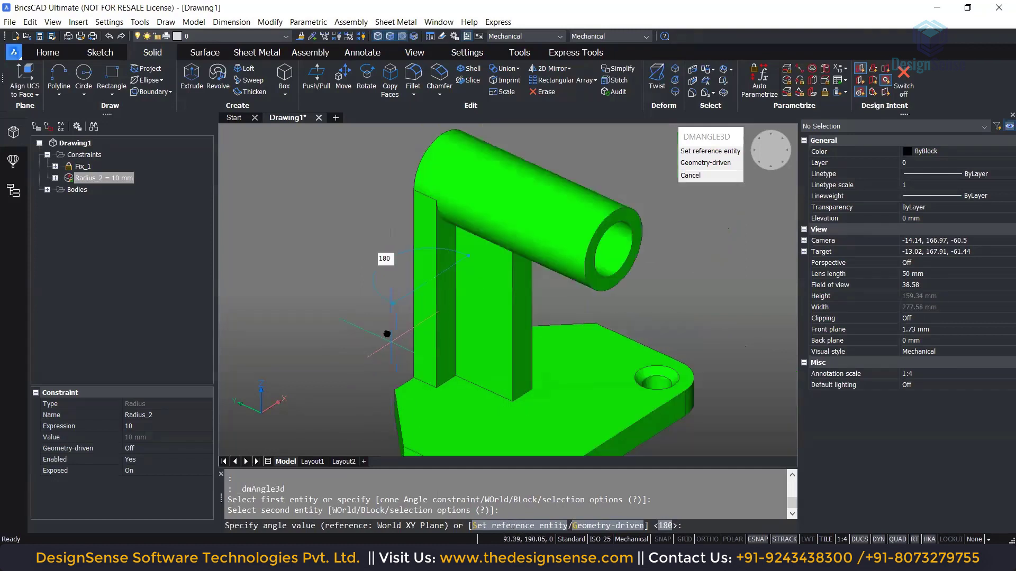
pyautogui.moveTo(386, 333); pyautogui.dragTo(382, 279, button='middle')
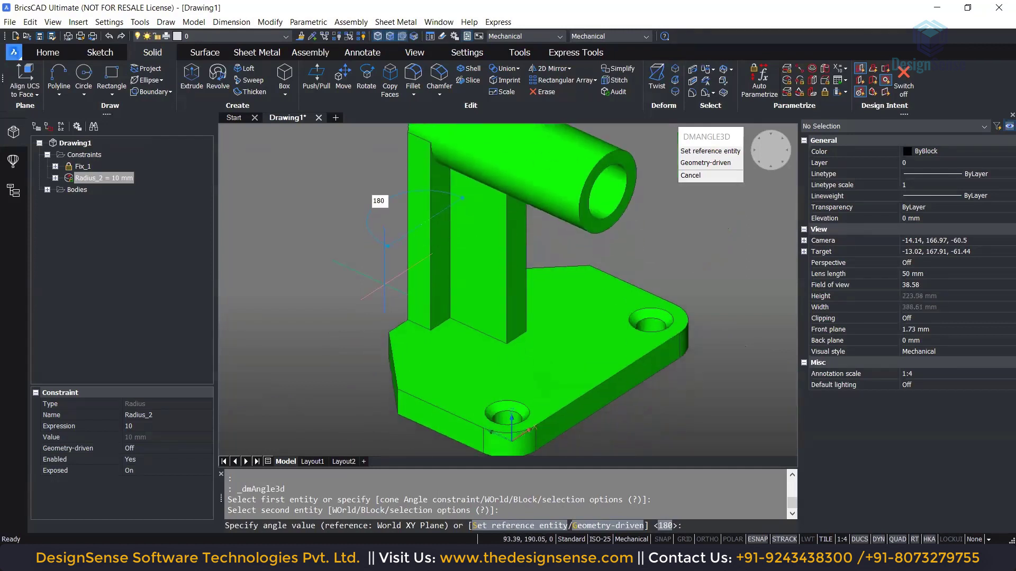
# Set the base plate's short back edge beside the upright as the angle constraint's reference entity
pyautogui.click(527, 527)
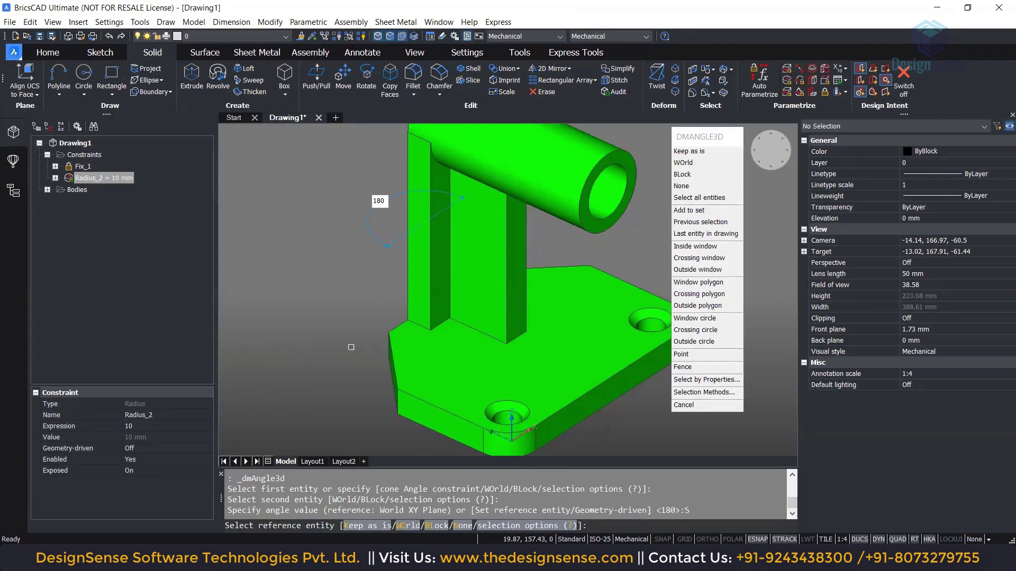
pyautogui.scroll(2, 351, 347)
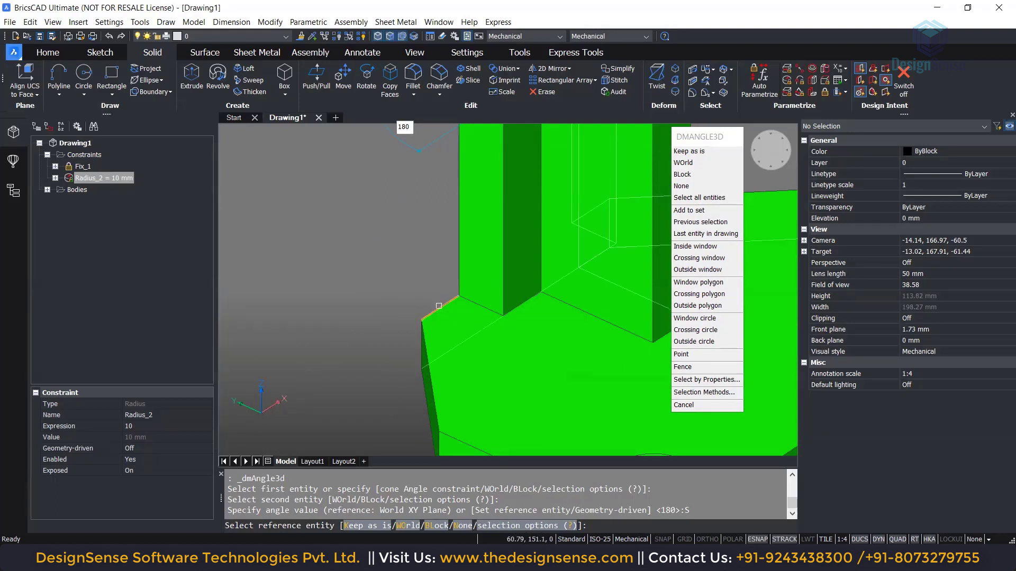
pyautogui.scroll(-3, 439, 306)
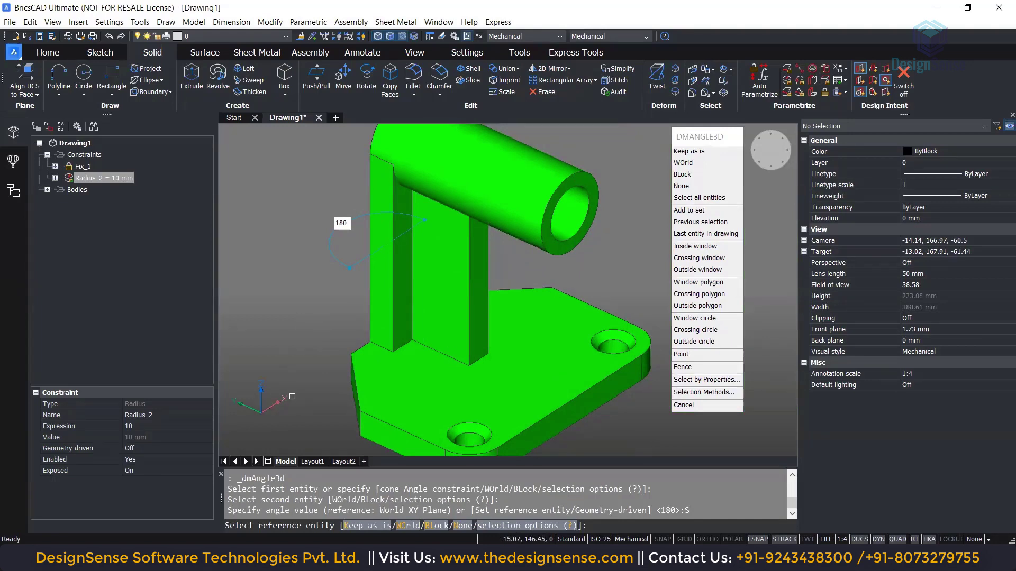
pyautogui.scroll(5, 329, 331)
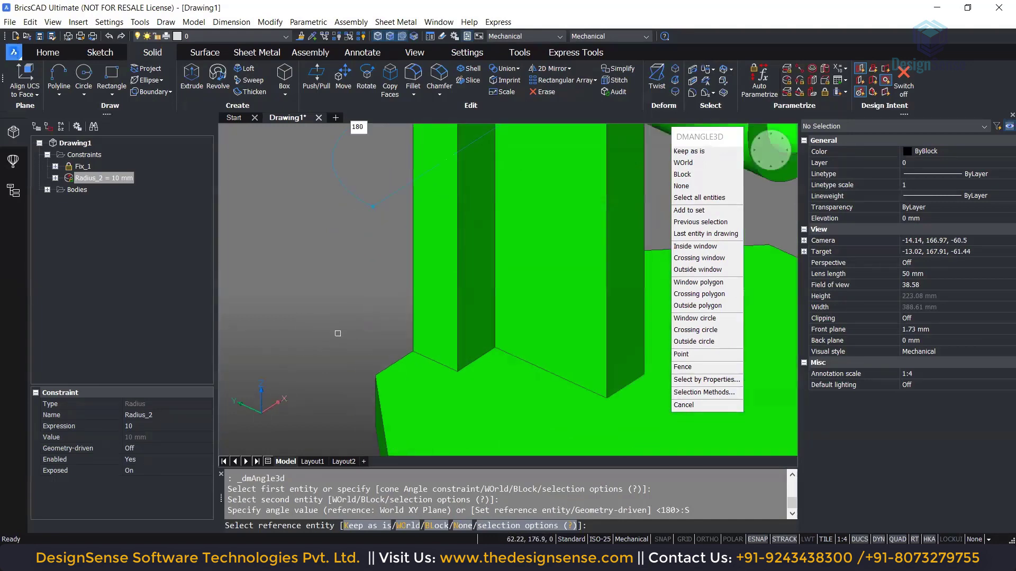
pyautogui.click(410, 373)
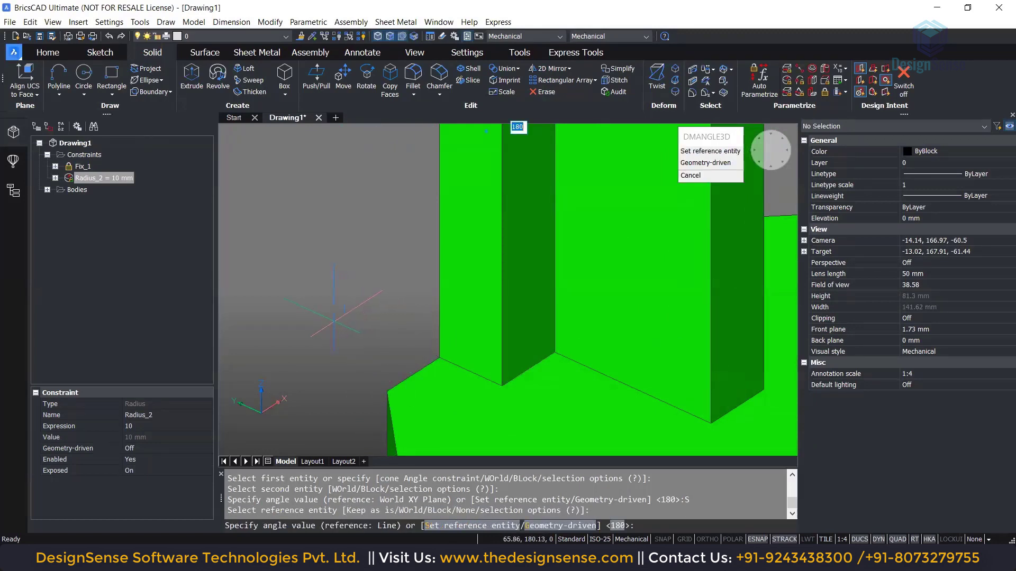
# Check the angle preview near the upright and accept 180° as the angle between the two faces
pyautogui.scroll(-4, 334, 321)
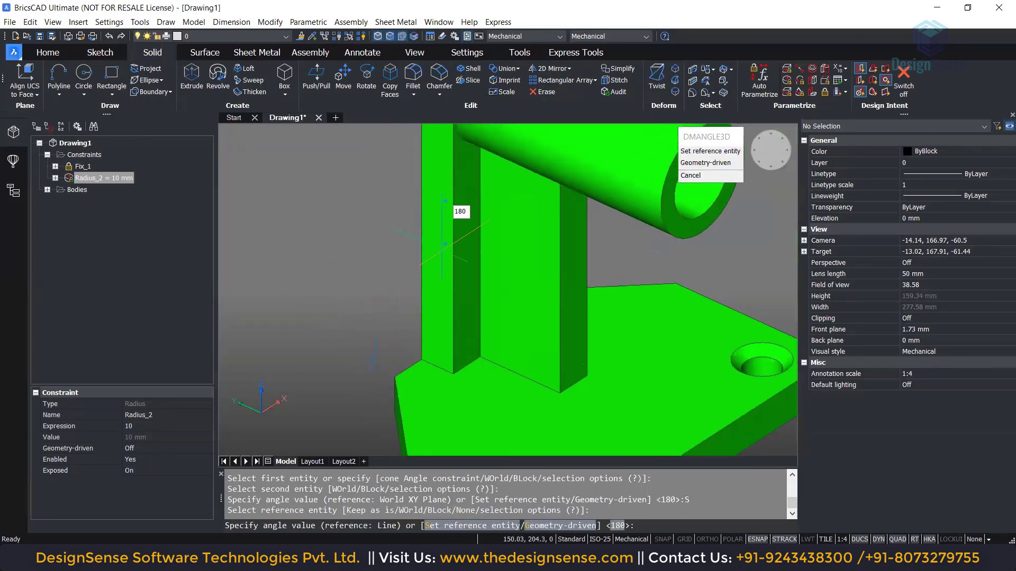
pyautogui.scroll(2, 450, 197)
pyautogui.scroll(5, 447, 197)
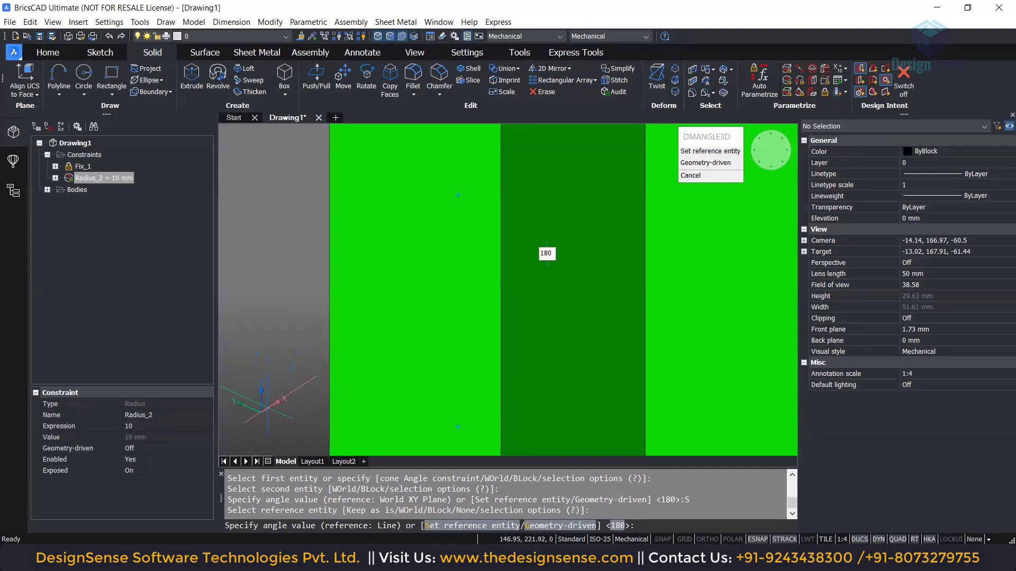
pyautogui.keyDown('shift'); pyautogui.moveTo(296, 395); pyautogui.dragTo(306, 381, button='middle'); pyautogui.keyUp('shift')
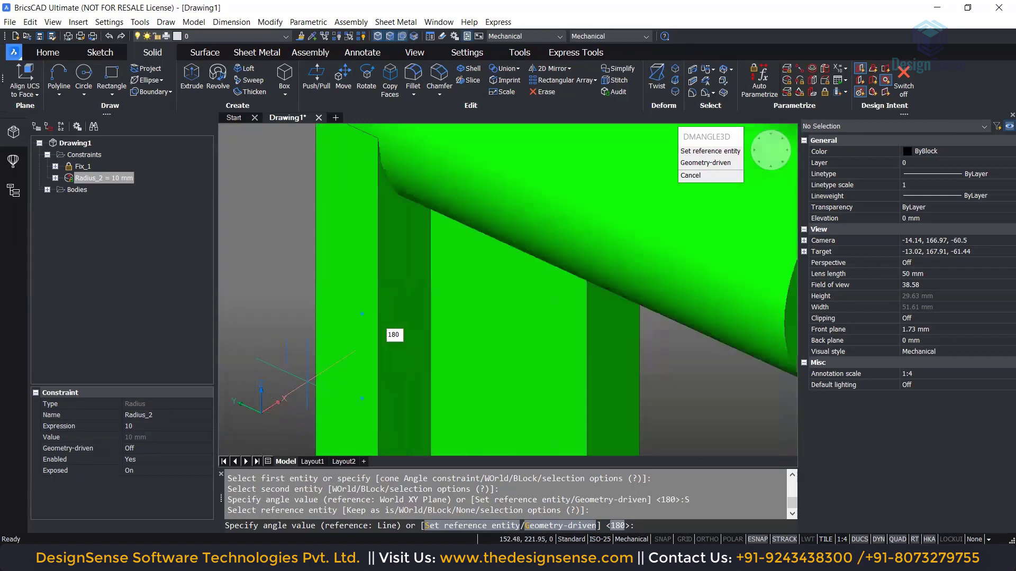
pyautogui.scroll(-8, 307, 381)
pyautogui.scroll(5, 428, 252)
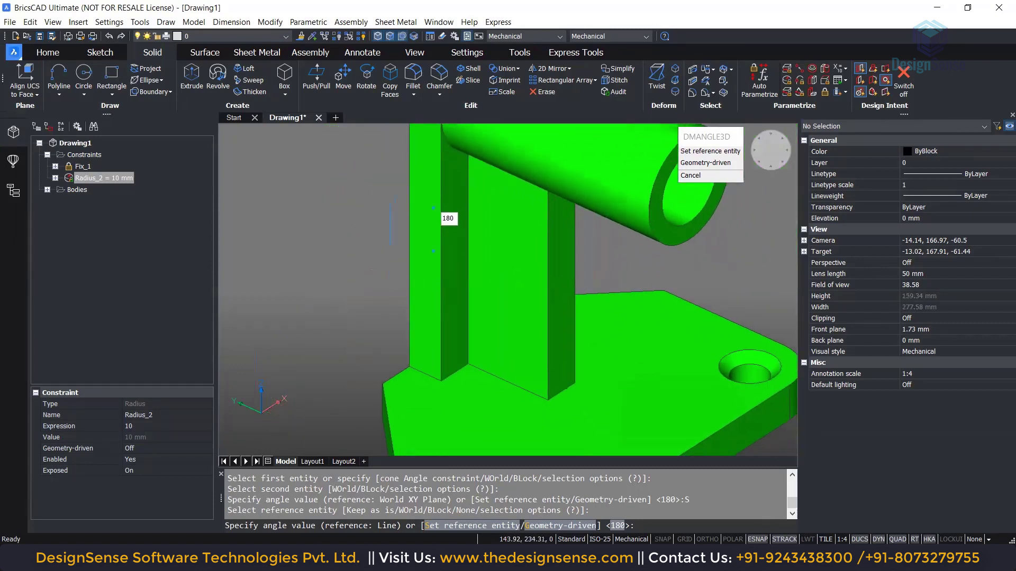
pyautogui.press('Return')
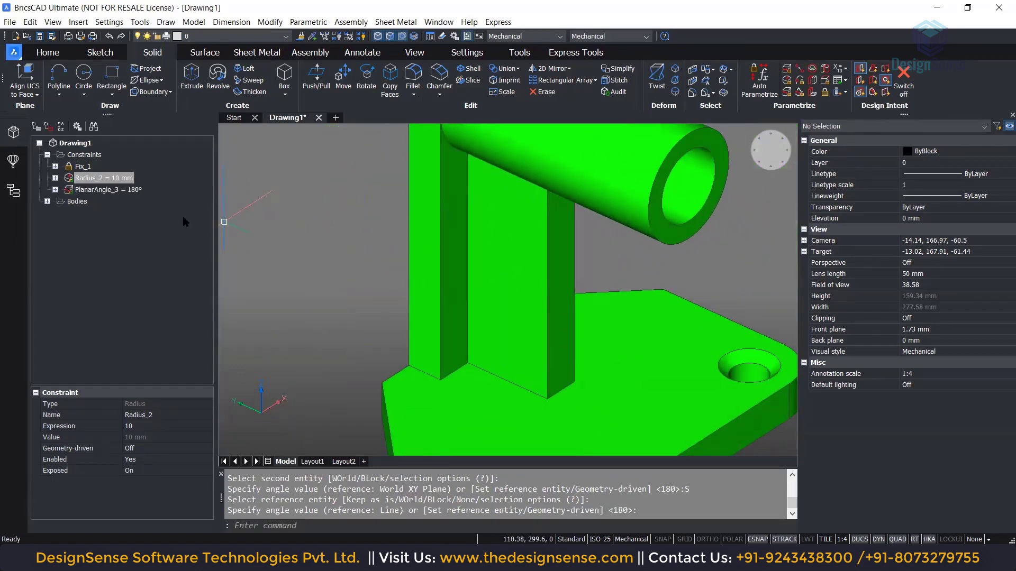
# Inspect the planar angle constraint by highlighting its two planar faces and its reference edge in turn
pyautogui.click(113, 192)
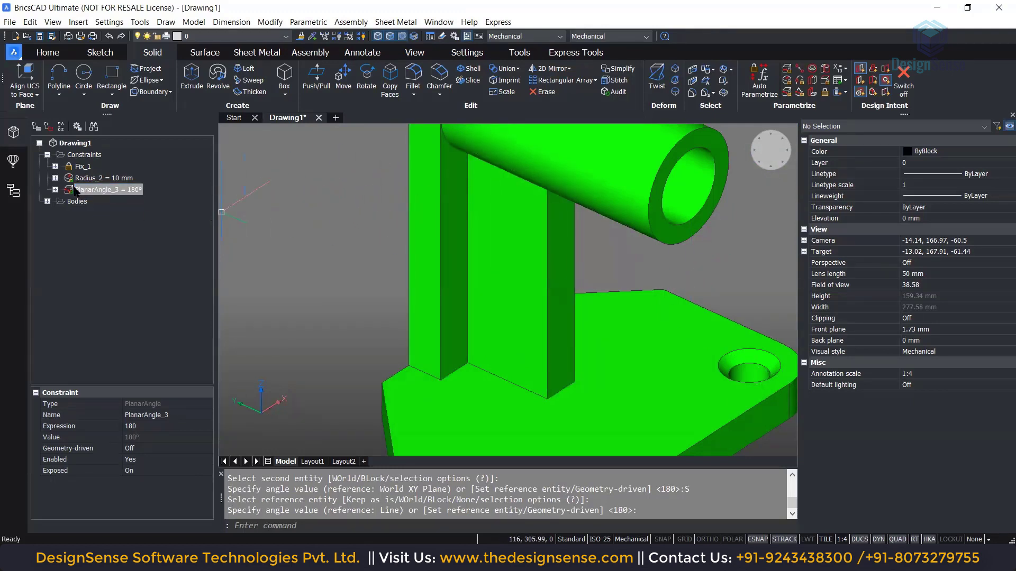
pyautogui.click(55, 190)
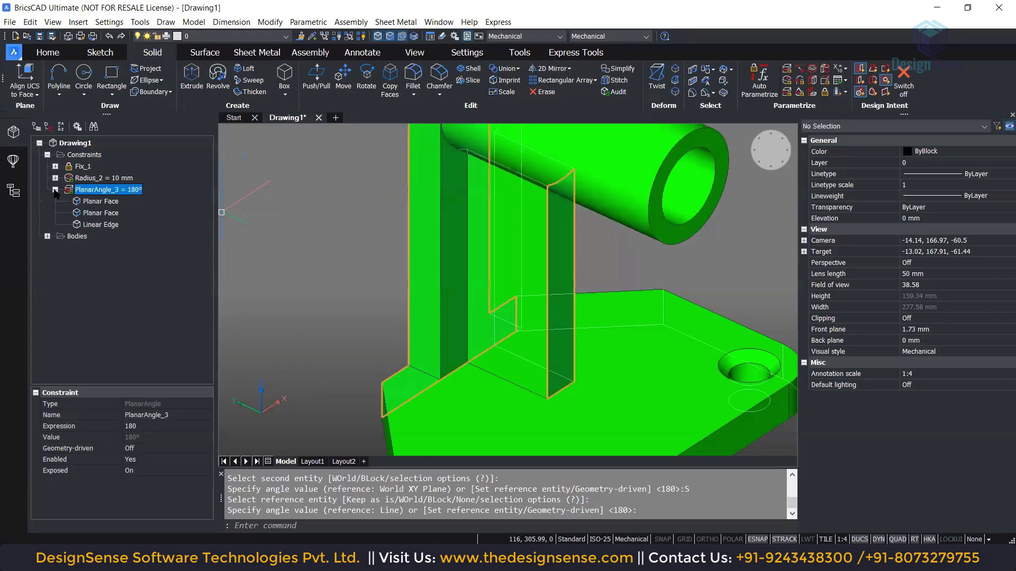
pyautogui.click(98, 201)
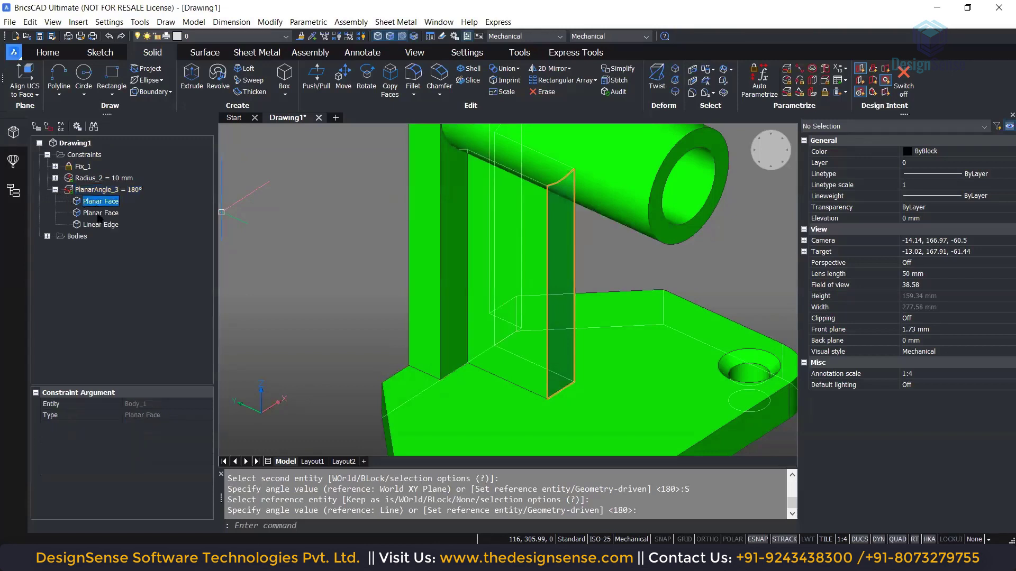
pyautogui.click(99, 214)
pyautogui.click(101, 226)
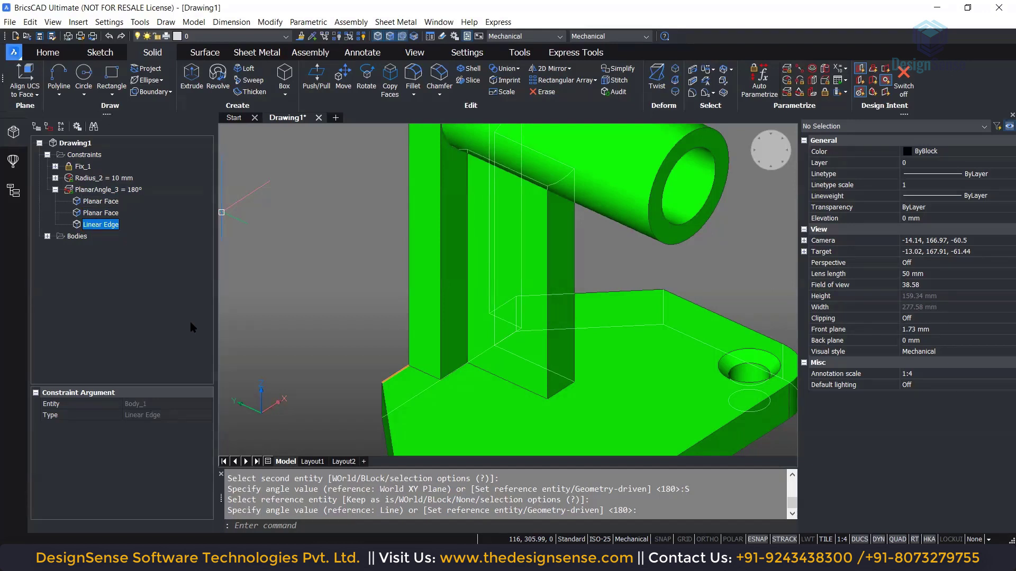
# Set the planar angle constraint's expression to 170 so the support rib's outer face tilts
pyautogui.keyDown('shift'); pyautogui.moveTo(286, 242); pyautogui.dragTo(238, 223, button='middle'); pyautogui.keyUp('shift')
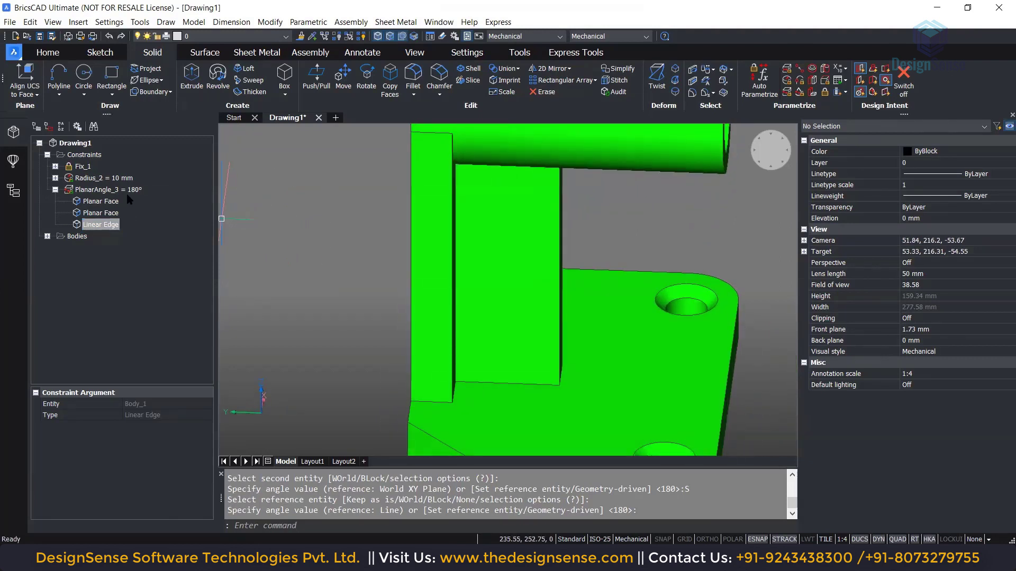
pyautogui.click(108, 190)
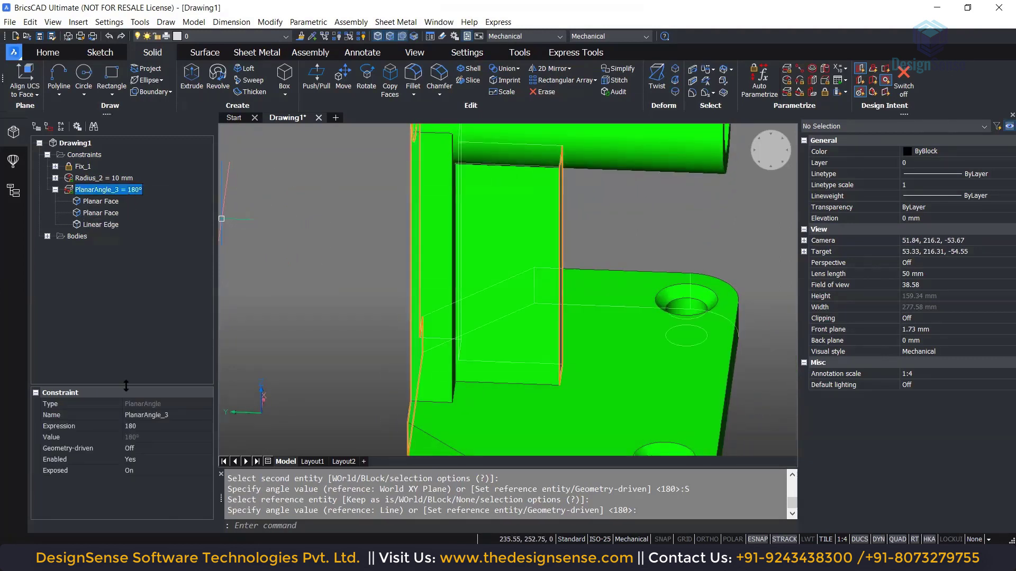
pyautogui.click(138, 428)
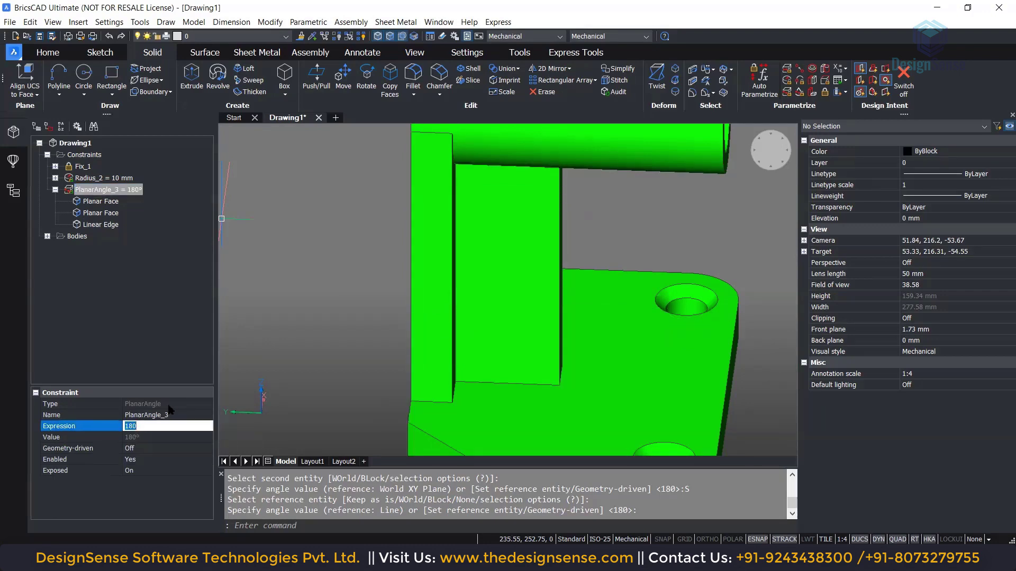
pyautogui.keyDown('shift'); pyautogui.moveTo(368, 374); pyautogui.dragTo(344, 353, button='middle'); pyautogui.keyUp('shift')
pyautogui.click(142, 418)
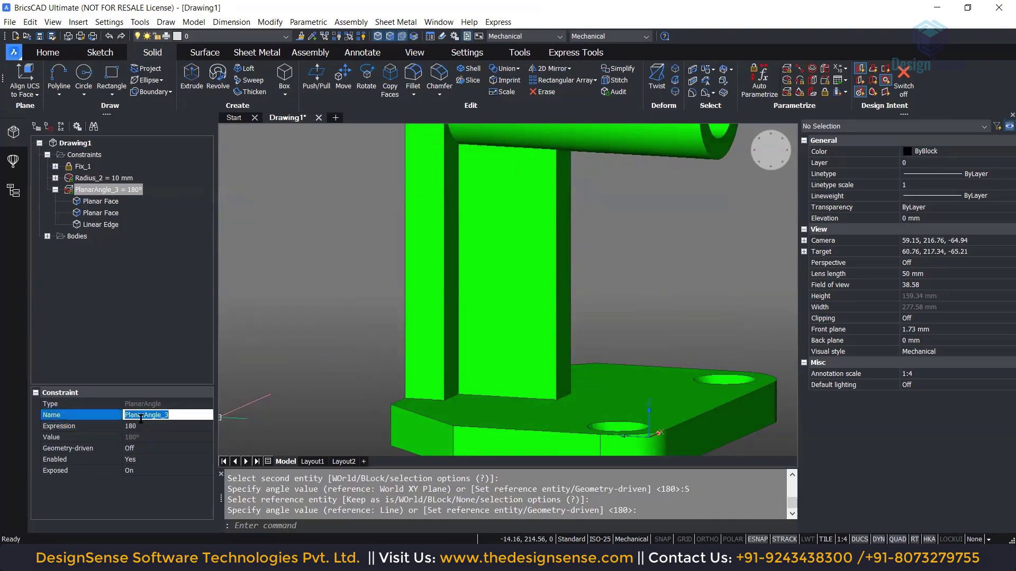
pyautogui.click(137, 426)
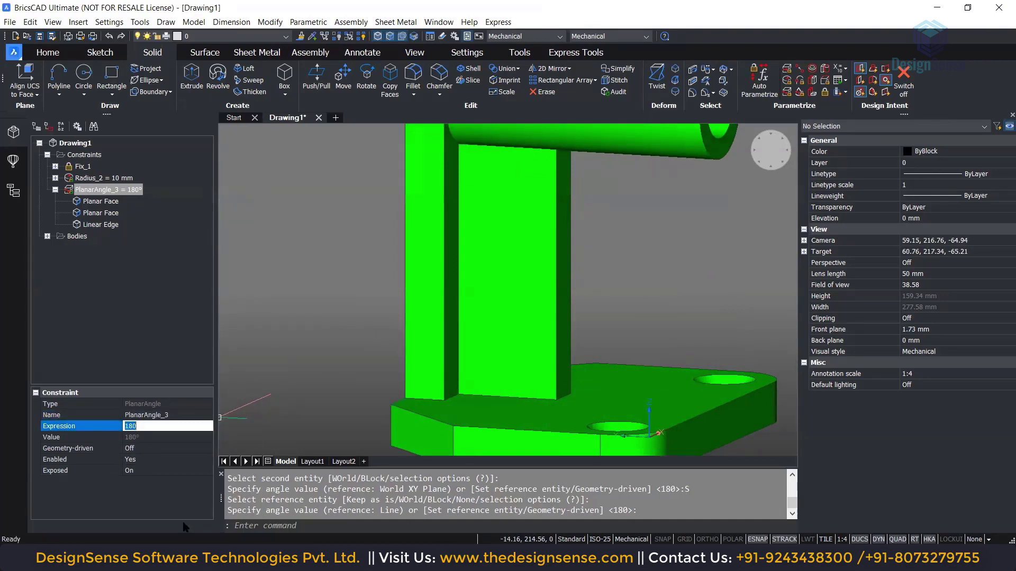
pyautogui.write('170')
pyautogui.press('Return')
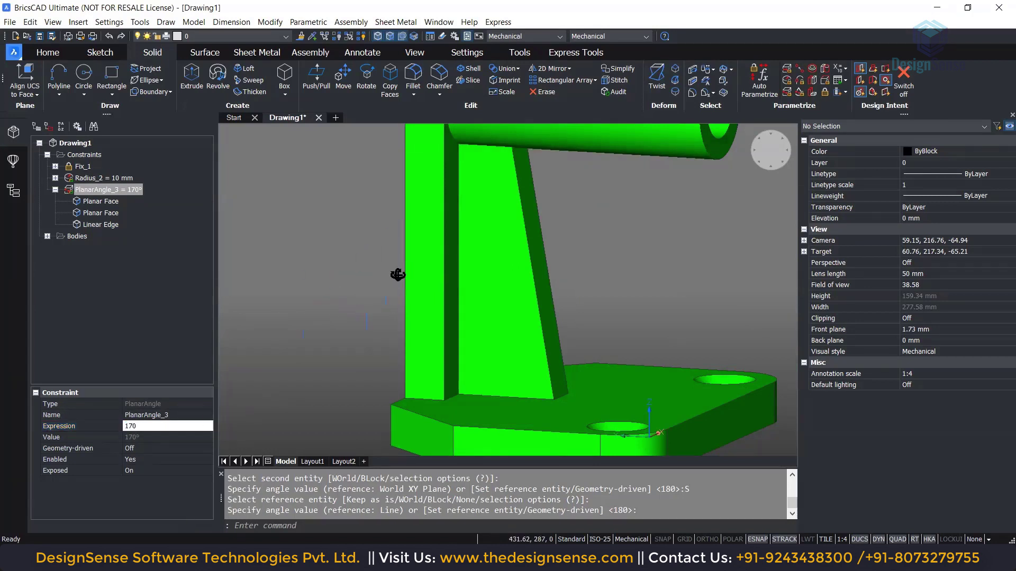
# Examine the tapered support rib from several angles and review the faces tied to its angle constraint
pyautogui.keyDown('shift'); pyautogui.moveTo(373, 272); pyautogui.dragTo(427, 249, button='middle'); pyautogui.keyUp('shift')
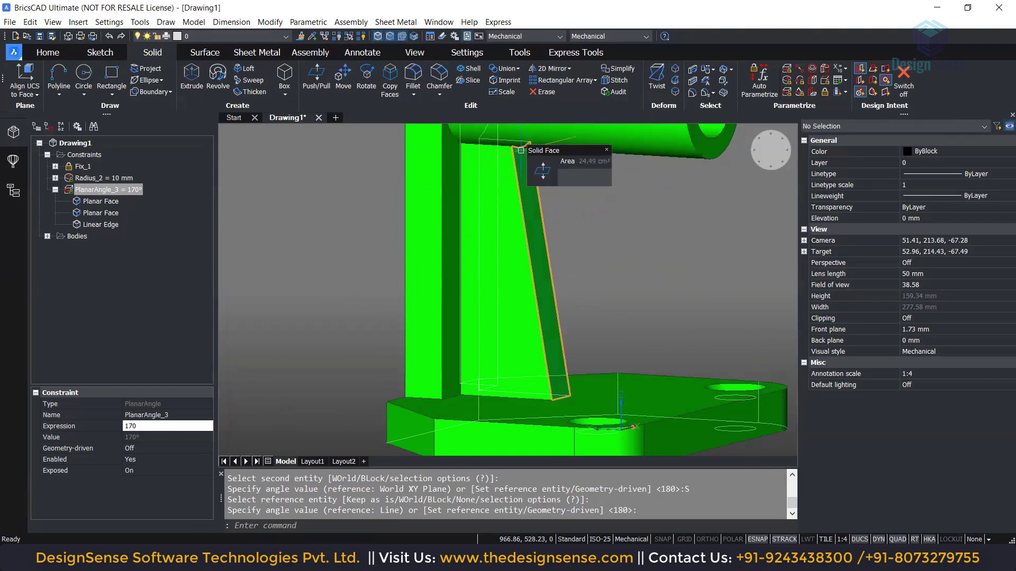
pyautogui.moveTo(561, 344)
pyautogui.keyDown('shift'); pyautogui.mouseDown(button='middle')
pyautogui.moveTo(567, 370)
pyautogui.moveTo(537, 363)
pyautogui.moveTo(534, 381)
pyautogui.moveTo(552, 364)
pyautogui.moveTo(528, 381)
pyautogui.moveTo(414, 356)
pyautogui.moveTo(569, 366)
pyautogui.moveTo(554, 356)
pyautogui.mouseUp(button='middle'); pyautogui.keyUp('shift')
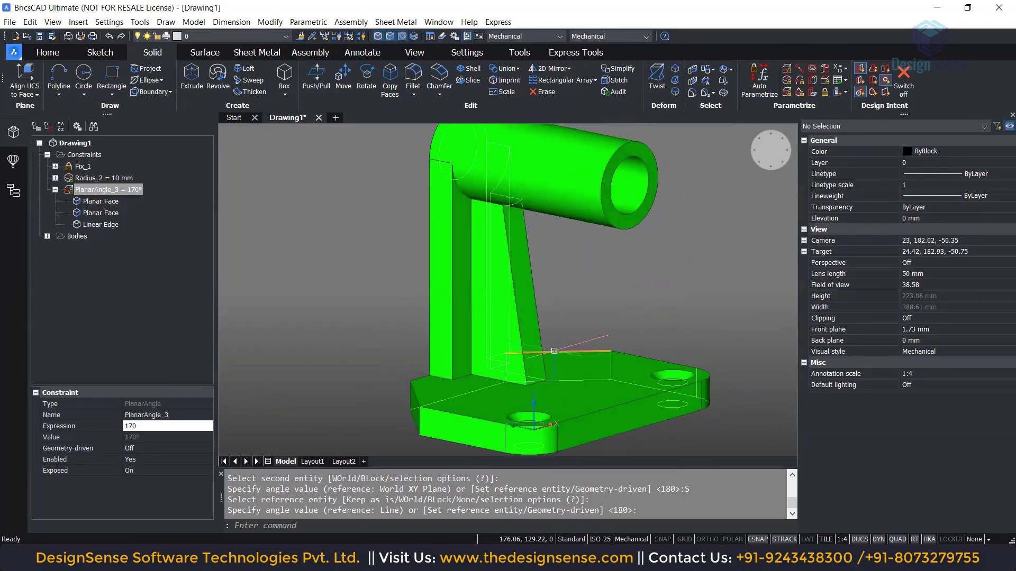
pyautogui.moveTo(601, 283)
pyautogui.mouseDown(button='middle')
pyautogui.moveTo(607, 261)
pyautogui.moveTo(606, 284)
pyautogui.mouseUp(button='middle')
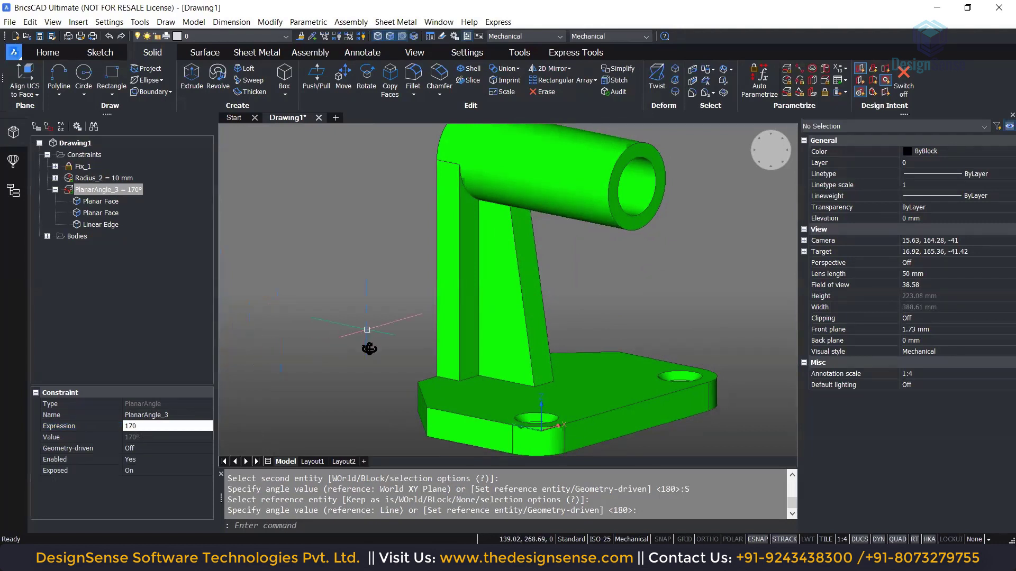
pyautogui.moveTo(363, 335)
pyautogui.keyDown('shift'); pyautogui.mouseDown(button='middle')
pyautogui.moveTo(415, 340)
pyautogui.moveTo(370, 338)
pyautogui.mouseUp(button='middle'); pyautogui.keyUp('shift')
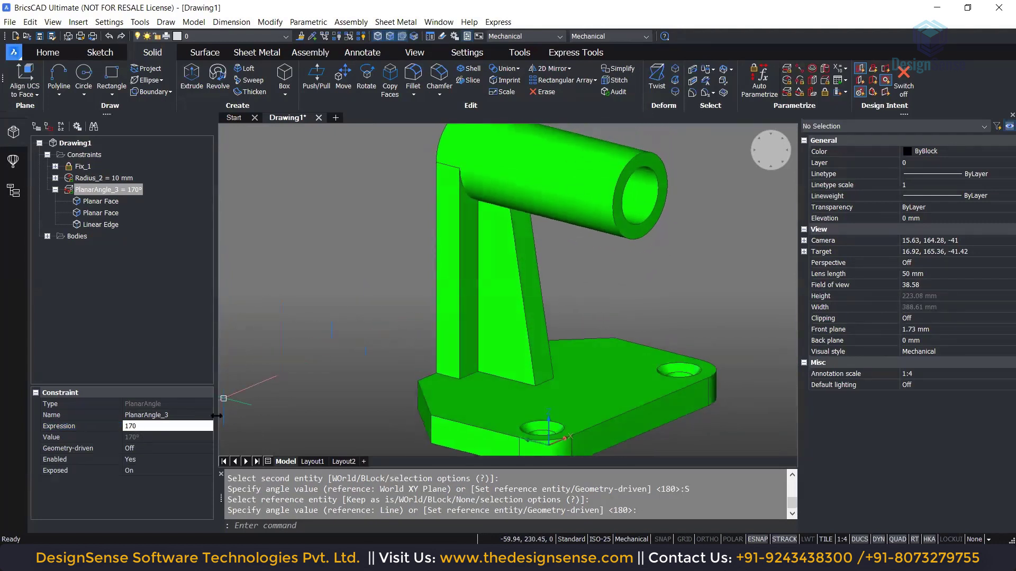
pyautogui.click(110, 213)
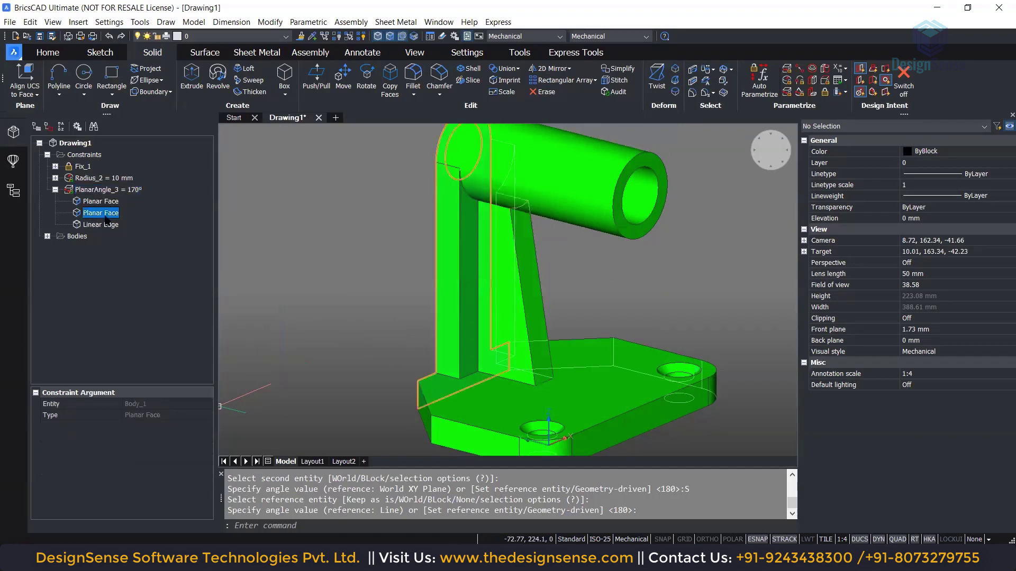
pyautogui.click(105, 192)
pyautogui.click(55, 189)
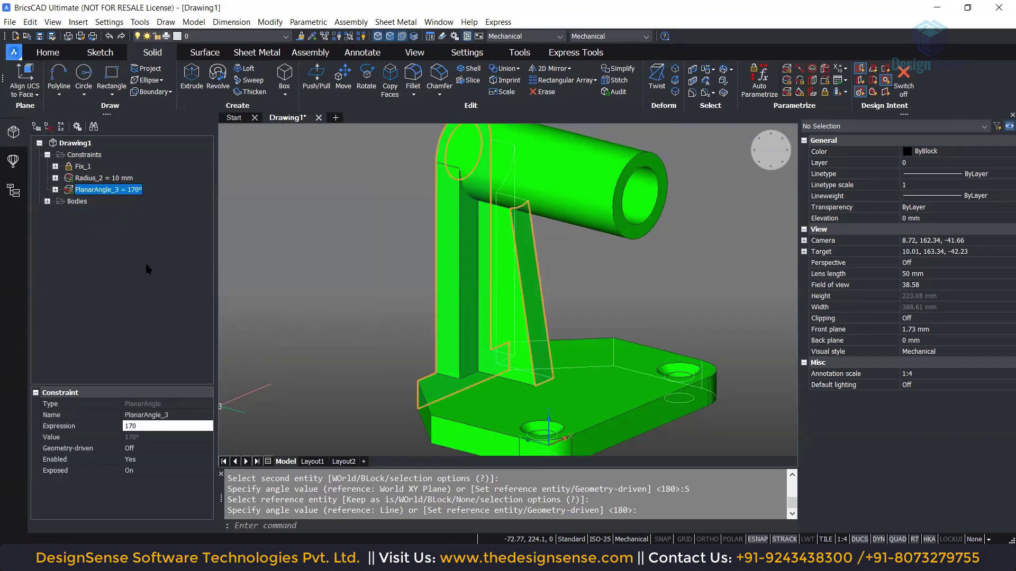
pyautogui.press('Escape')
pyautogui.keyDown('shift'); pyautogui.moveTo(342, 314); pyautogui.dragTo(330, 350, button='middle'); pyautogui.keyUp('shift')
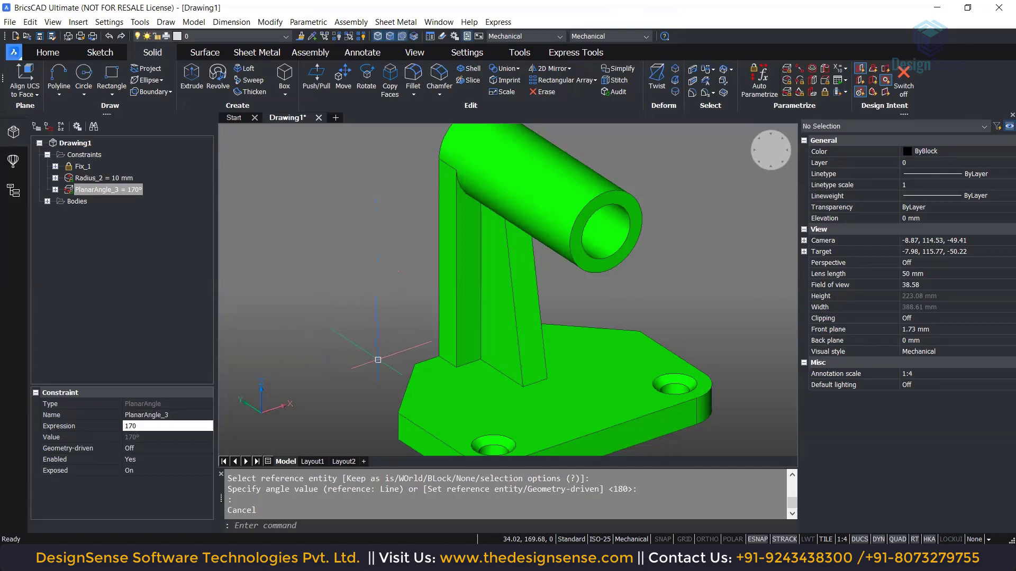
# Select all edges of the support rib's large side face
pyautogui.scroll(3, 471, 331)
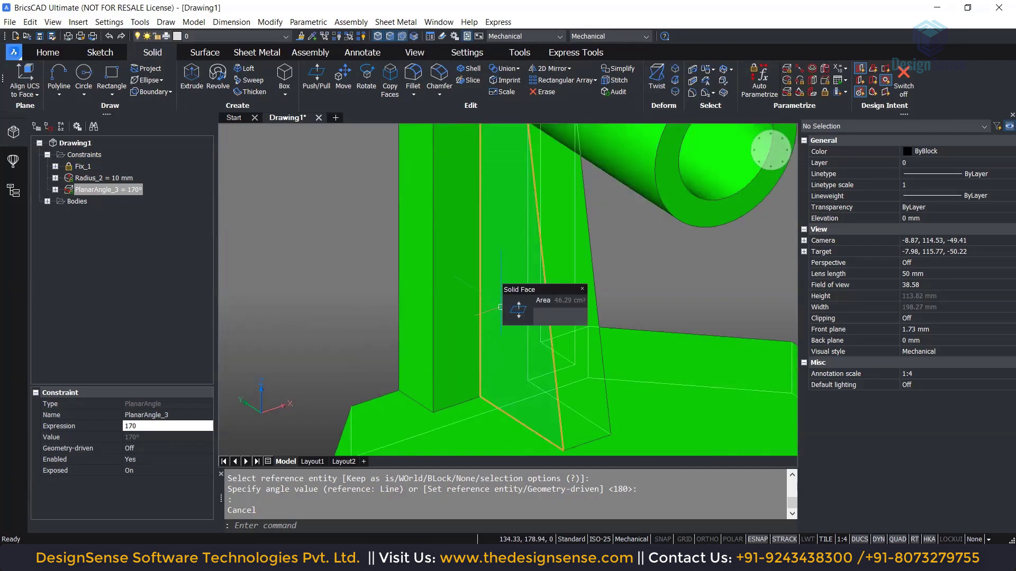
pyautogui.moveTo(521, 312)
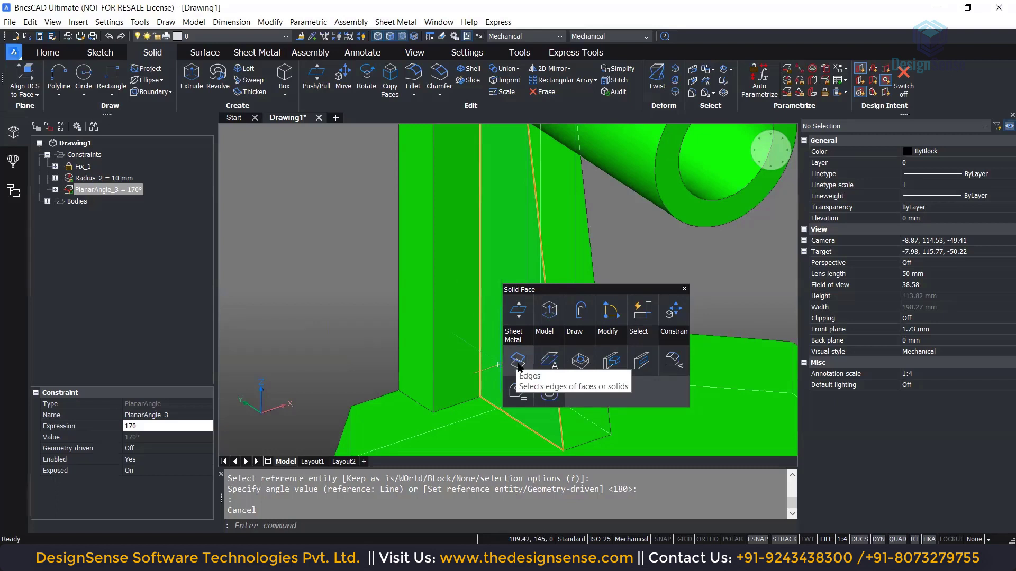
pyautogui.click(518, 362)
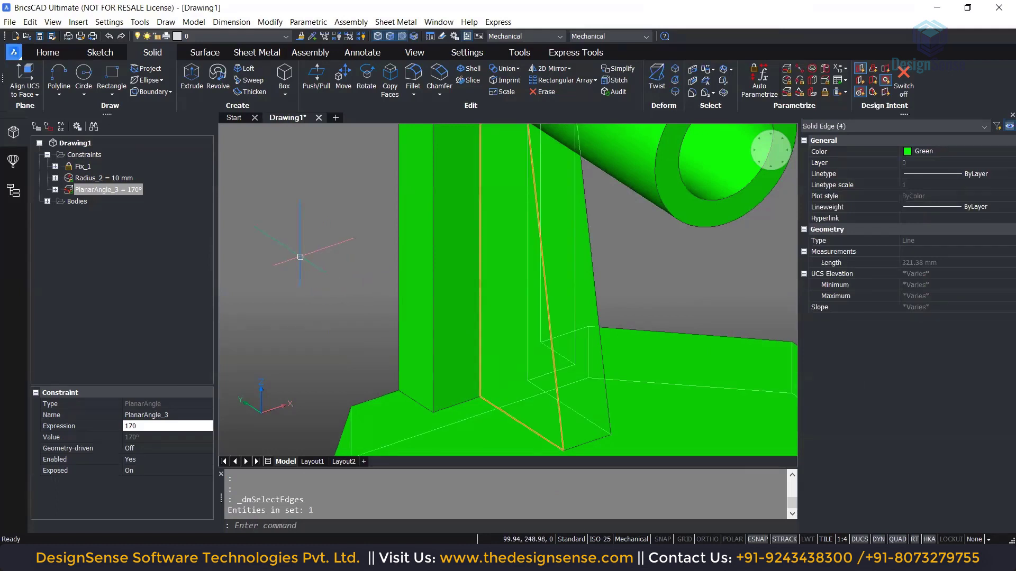
pyautogui.scroll(-2, 285, 271)
pyautogui.scroll(1, 363, 303)
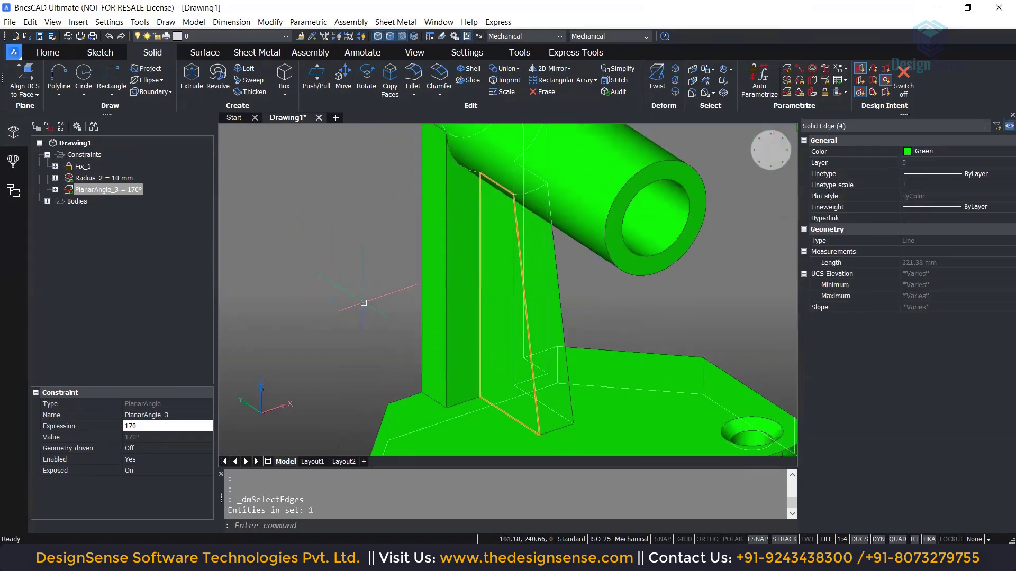
# Add to the selection the rib's outer bottom edge and the upright's short bottom edges on both sides of the rib
pyautogui.keyDown('shift'); pyautogui.moveTo(365, 293); pyautogui.dragTo(367, 263, button='middle'); pyautogui.keyUp('shift')
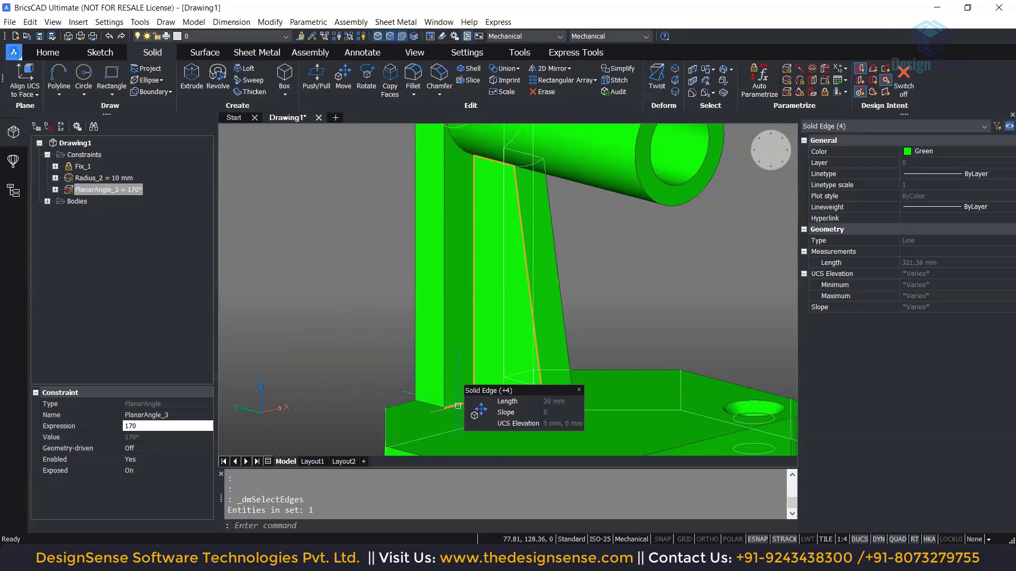
pyautogui.click(457, 405)
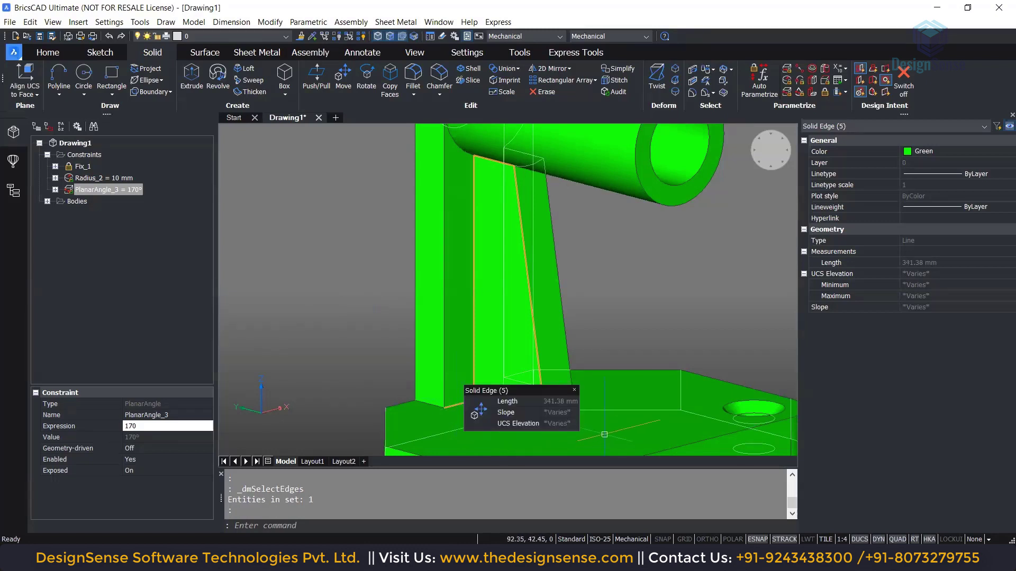
pyautogui.scroll(2, 554, 417)
pyautogui.click(554, 416)
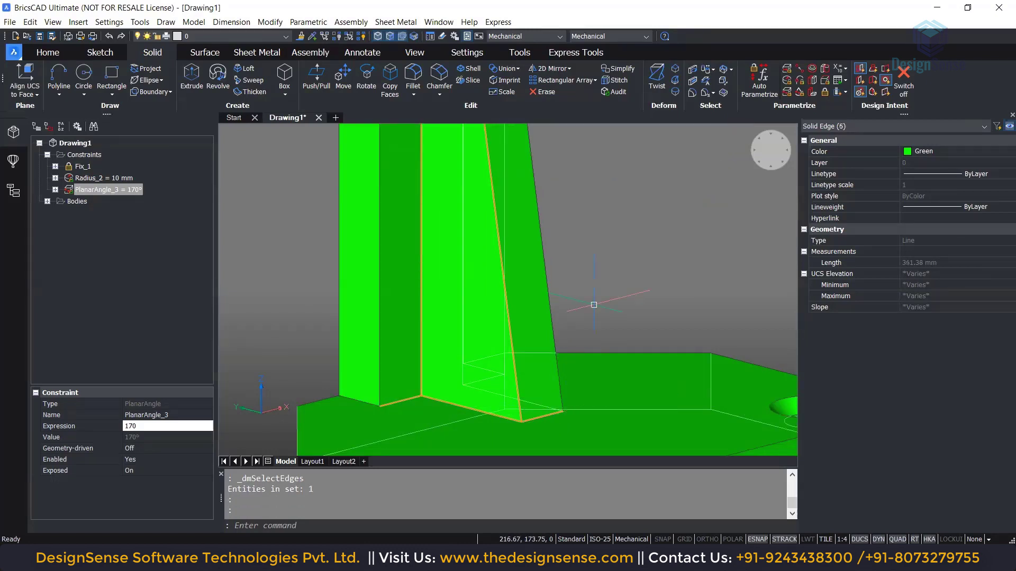
pyautogui.scroll(-3, 595, 306)
pyautogui.keyDown('shift'); pyautogui.moveTo(611, 311); pyautogui.dragTo(387, 338, button='middle'); pyautogui.keyUp('shift')
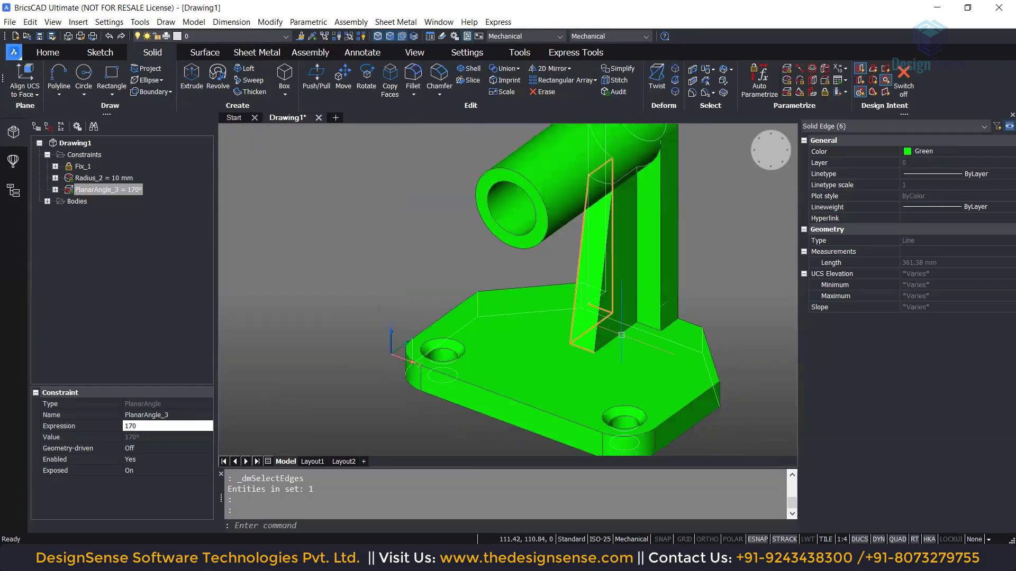
pyautogui.scroll(3, 630, 328)
pyautogui.click(682, 325)
pyautogui.scroll(2, 573, 304)
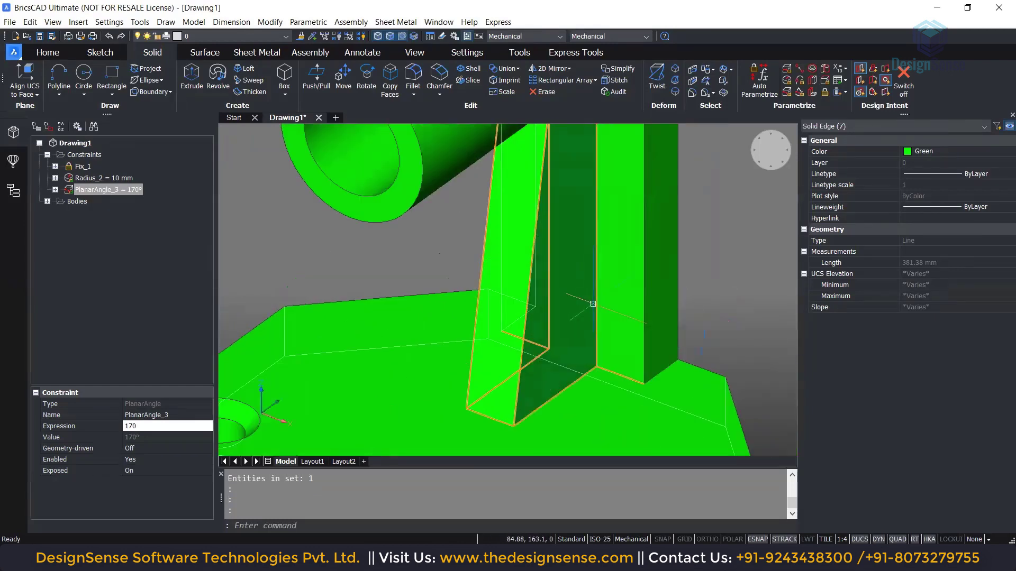
# Add all edges of the support rib's opposite side face to the edge selection
pyautogui.moveTo(573, 305)
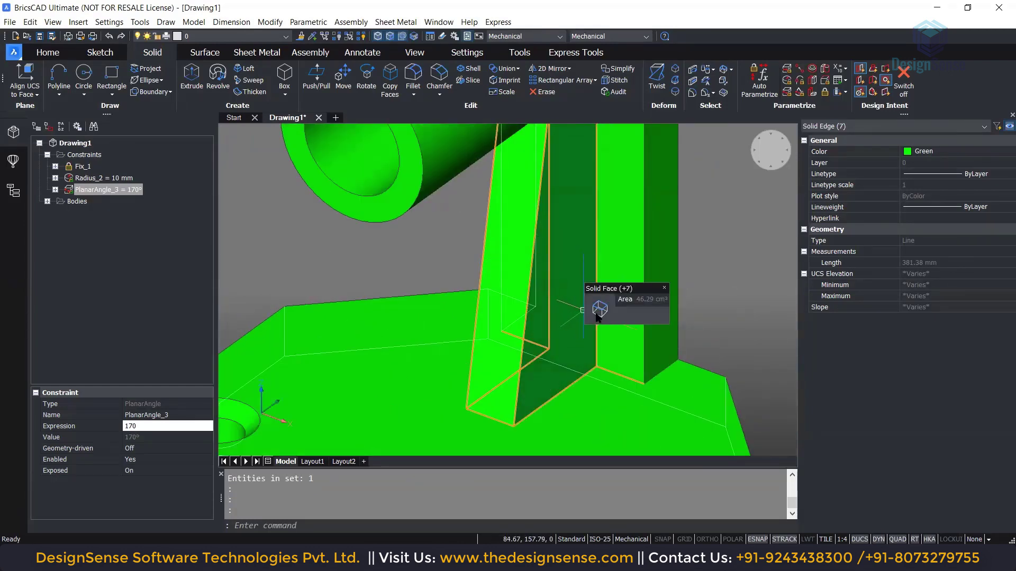
pyautogui.moveTo(597, 317)
pyautogui.moveTo(684, 339)
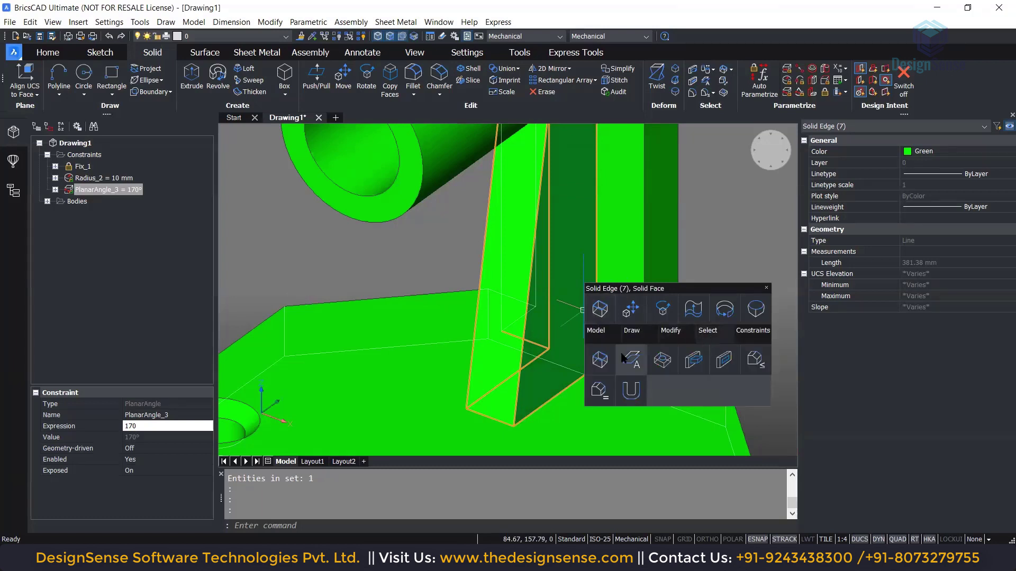
pyautogui.click(600, 361)
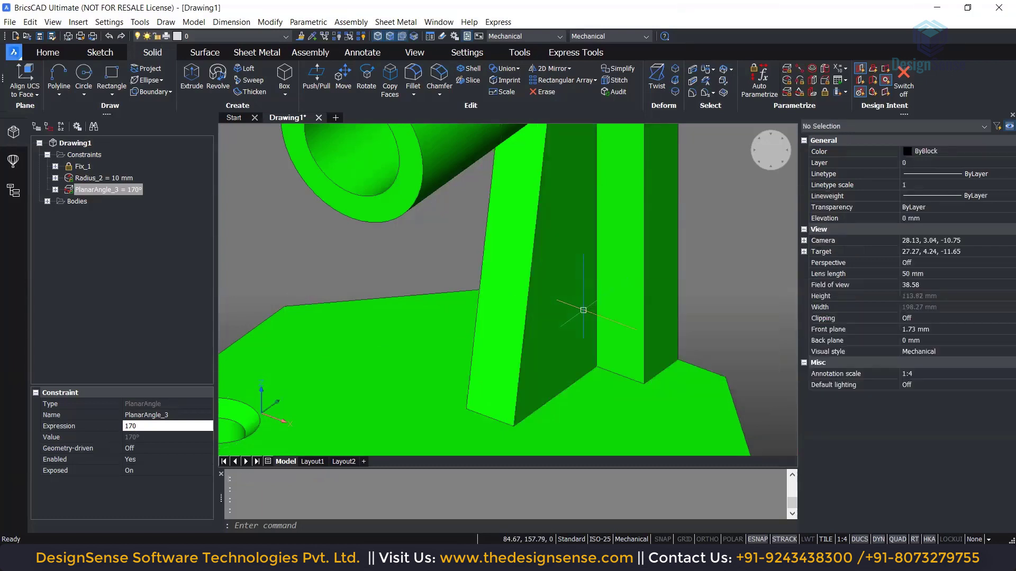
pyautogui.keyDown('shift'); pyautogui.moveTo(295, 275); pyautogui.dragTo(559, 278, button='middle'); pyautogui.keyUp('shift')
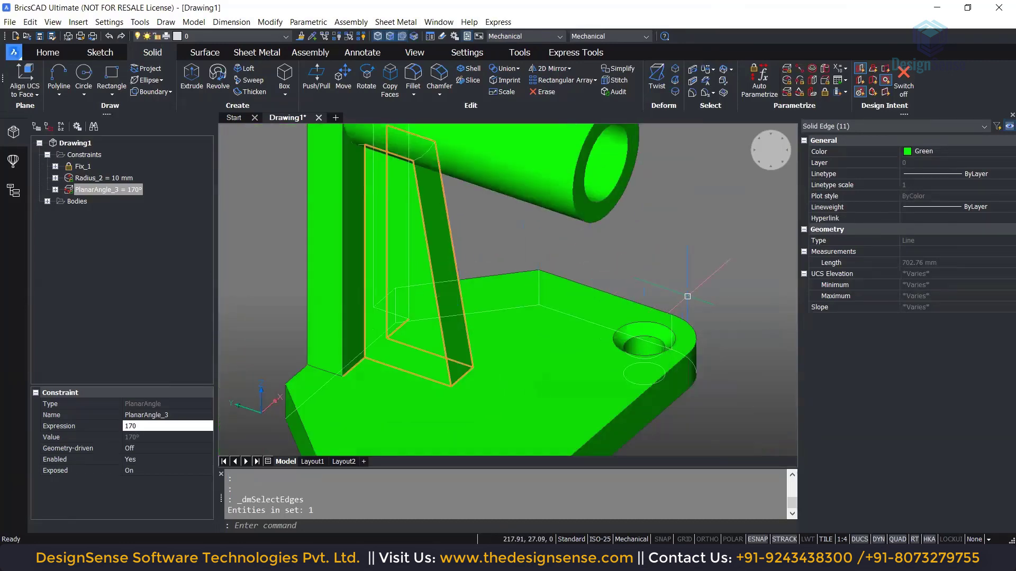
# Fillet the selected rib and upright base edges with a small radius and check the rounded corners up close
pyautogui.write('f')
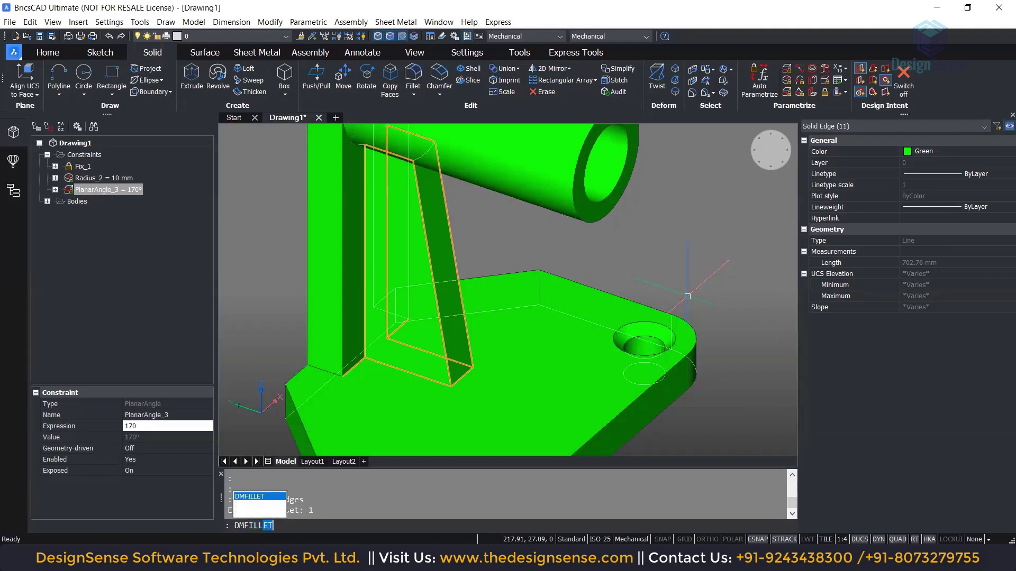
pyautogui.press('Return')
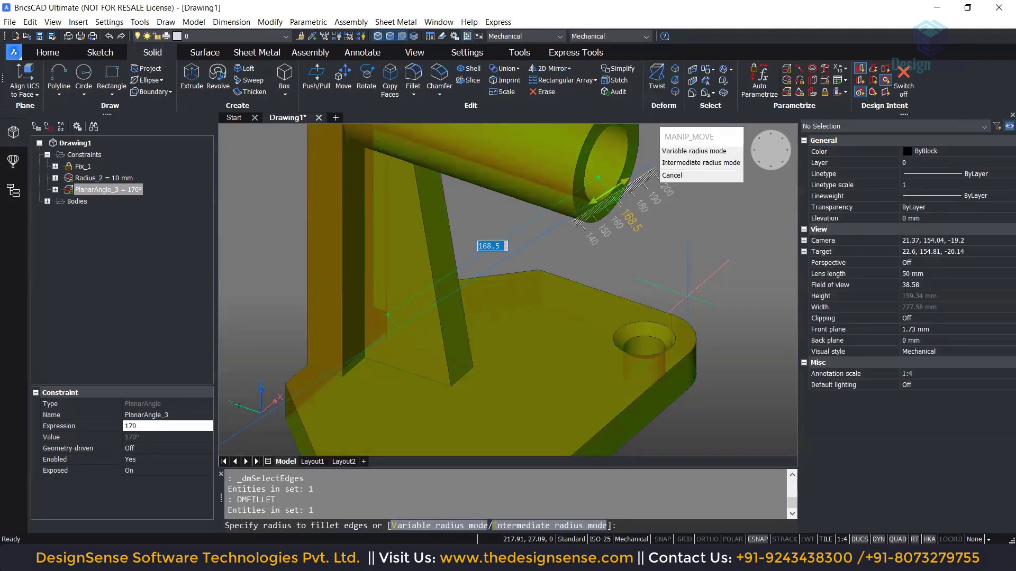
pyautogui.press('Return')
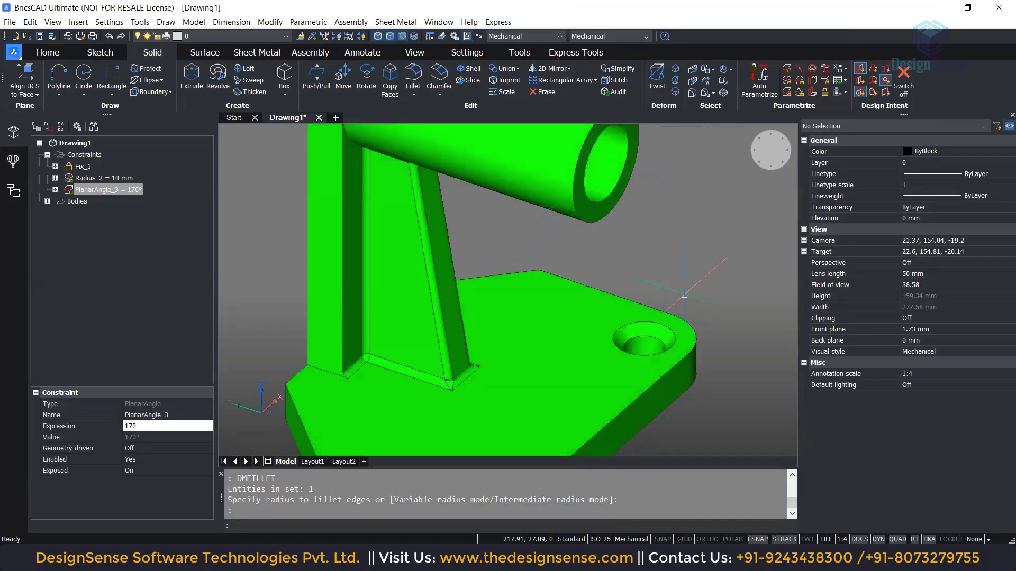
pyautogui.keyDown('shift'); pyautogui.moveTo(341, 347); pyautogui.dragTo(376, 306, button='middle'); pyautogui.keyUp('shift')
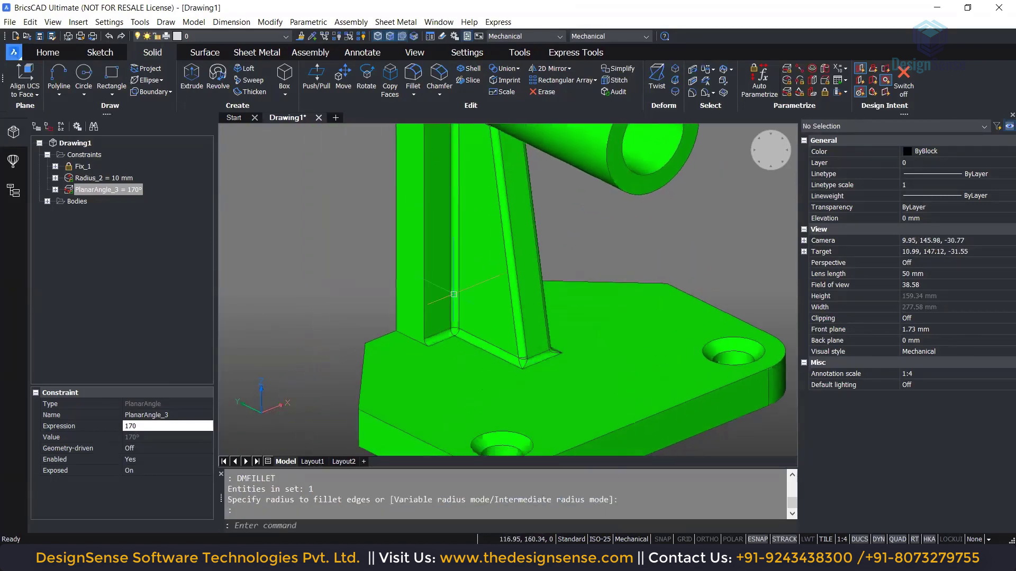
pyautogui.scroll(5, 453, 294)
pyautogui.scroll(2, 624, 355)
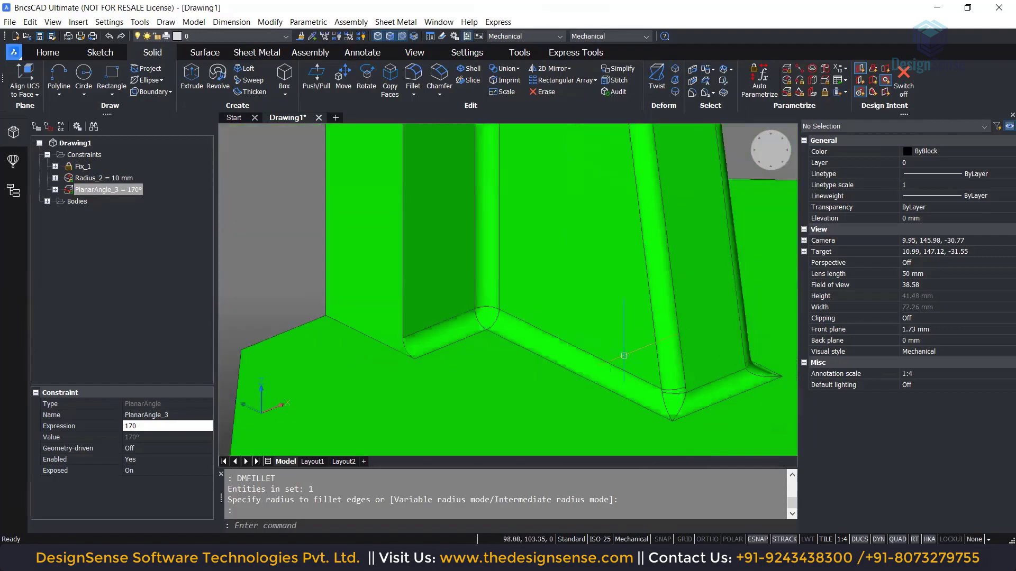